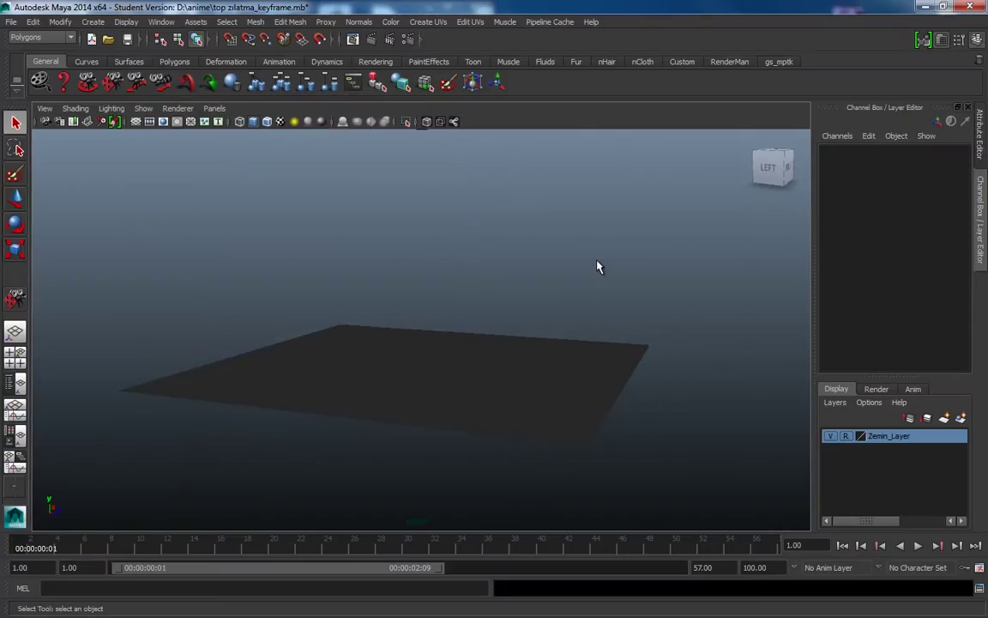
- Select the ball and open the Graph Editor from a torn-off Animation Editors panel beside the viewport
{"action": "left_click_drag", "start_coordinate": [563, 203], "coordinate": [363, 320]}
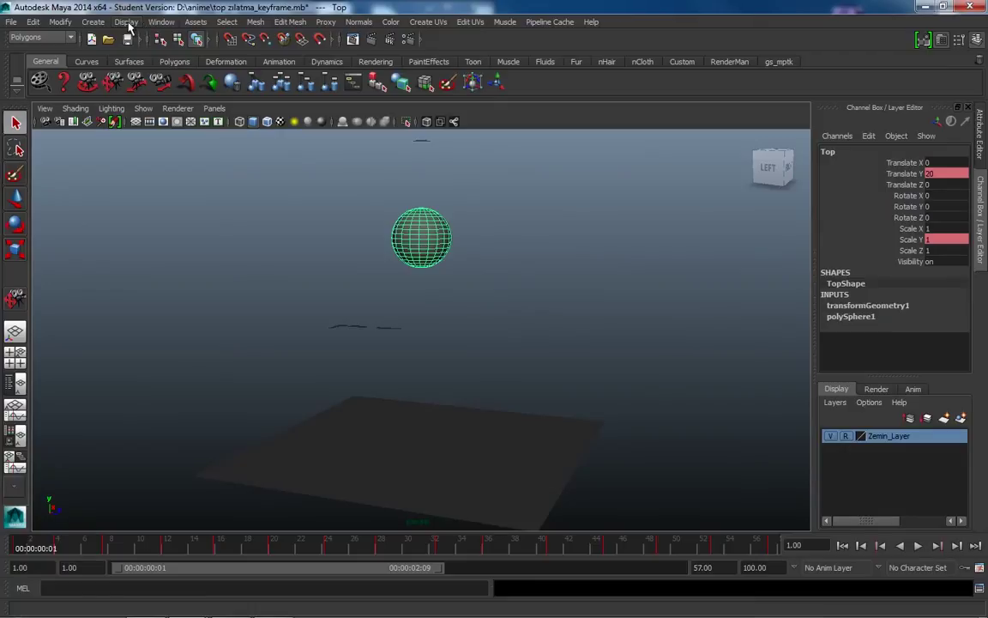
{"action": "left_click", "coordinate": [161, 22]}
{"action": "mouse_move", "coordinate": [190, 67]}
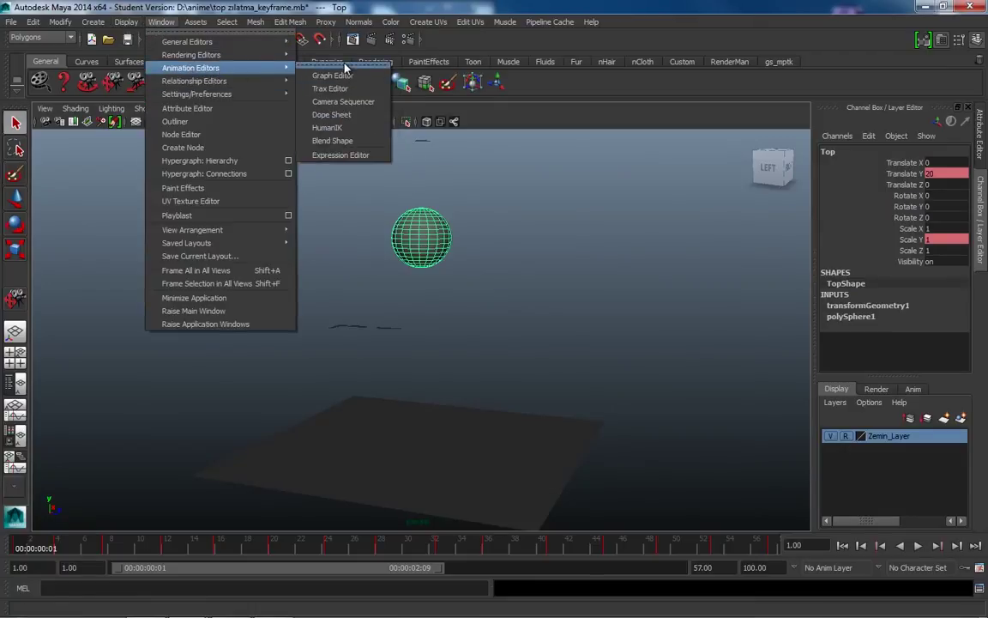
{"action": "left_click", "coordinate": [309, 68]}
{"action": "left_click_drag", "start_coordinate": [315, 48], "coordinate": [845, 65]}
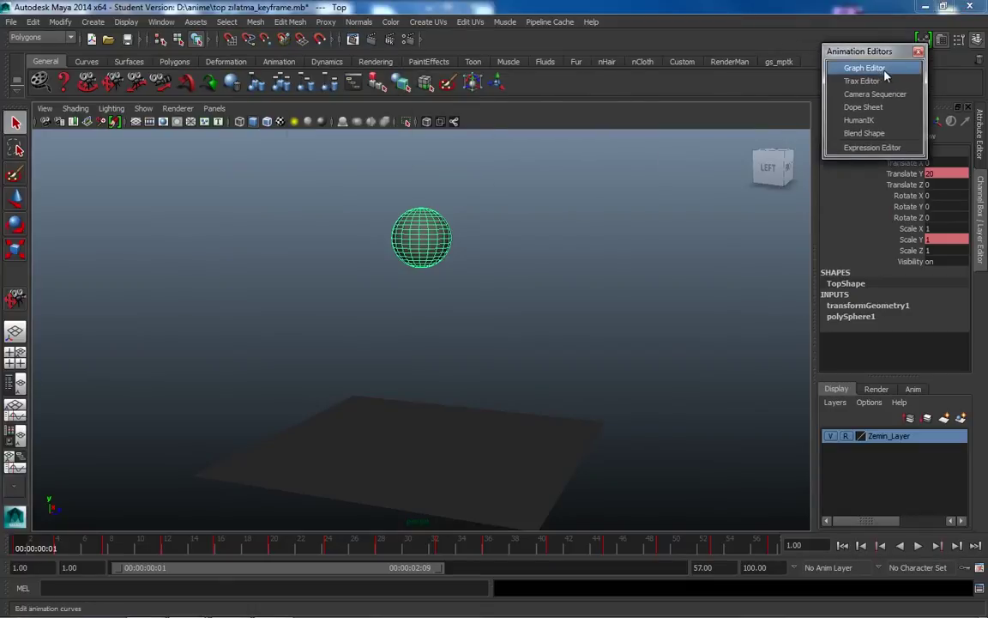
{"action": "left_click", "coordinate": [815, 77]}
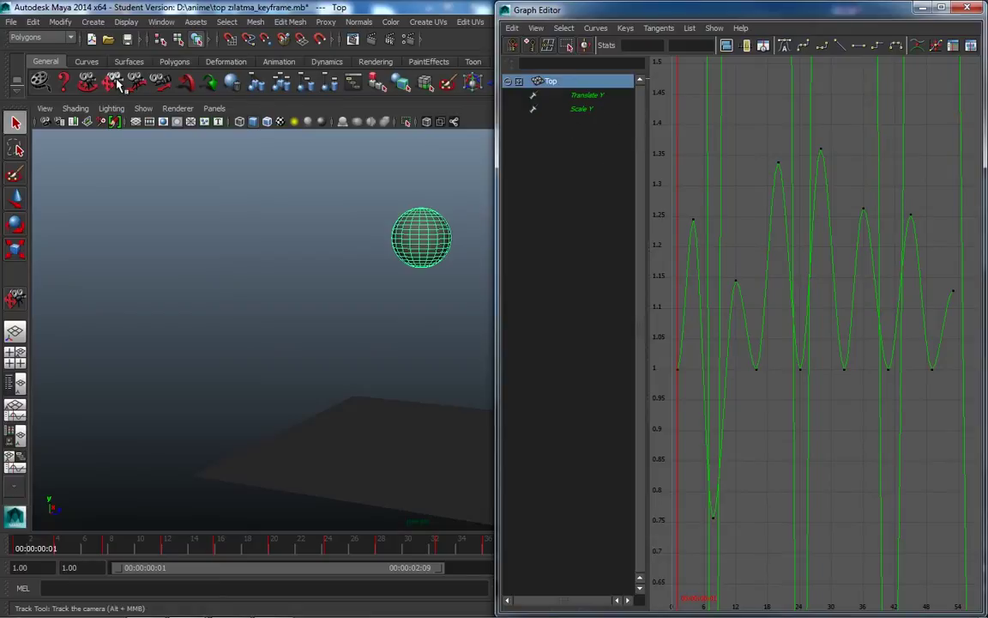
- Pan the viewport, switch to Move, then isolate and frame Translate Y's 20, 15, 10, 5 bounce curve
{"action": "middle_click_drag", "start_coordinate": [357, 224], "coordinate": [148, 228], "text": "alt"}
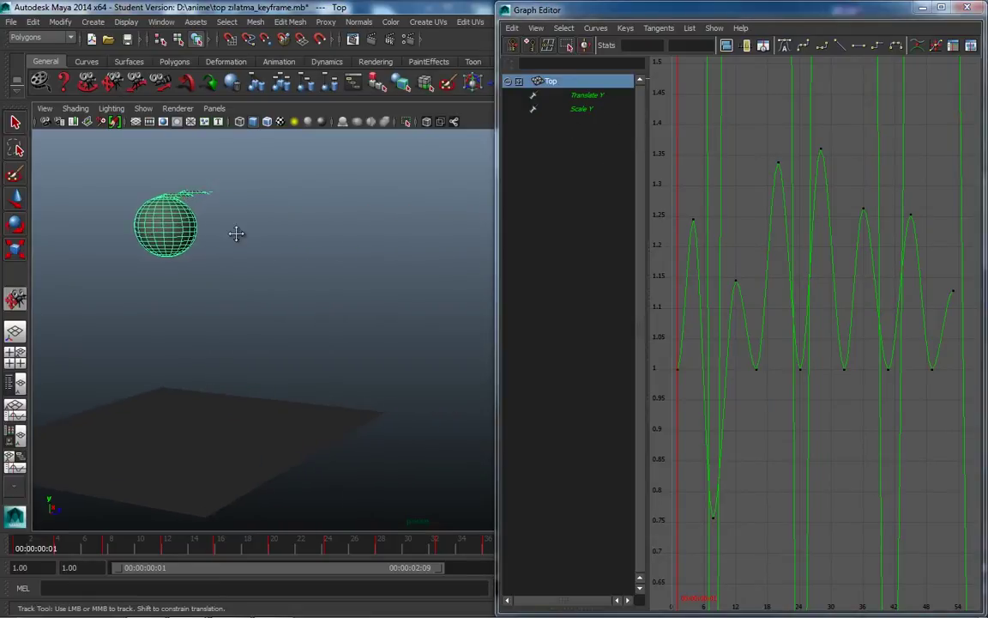
{"action": "key", "text": "w"}
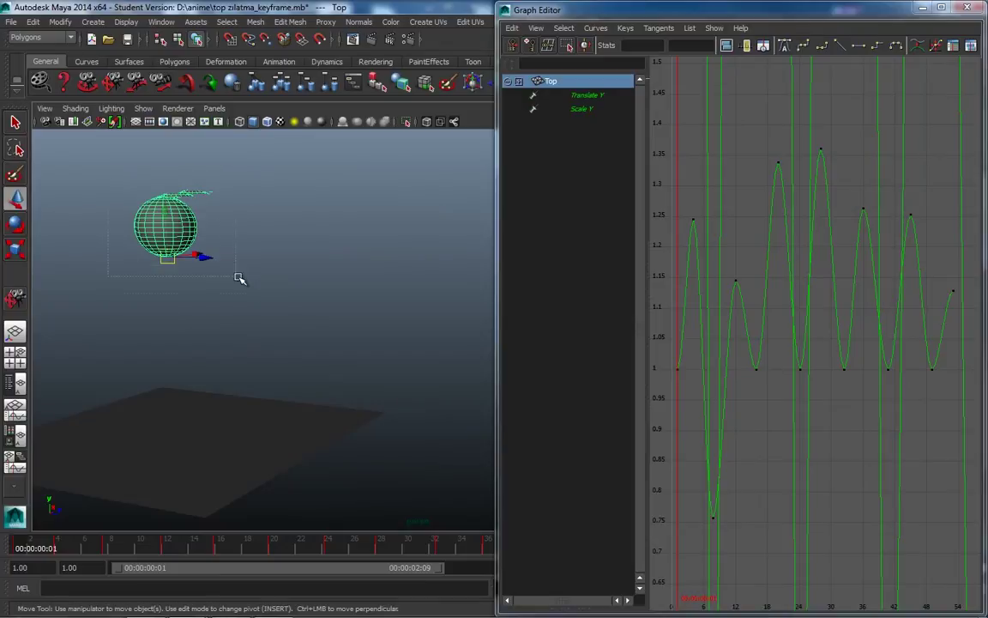
{"action": "left_click", "coordinate": [603, 110]}
{"action": "left_click", "coordinate": [603, 96]}
{"action": "left_click", "coordinate": [603, 110], "text": "shift"}
{"action": "middle_click_drag", "start_coordinate": [605, 114], "coordinate": [580, 107]}
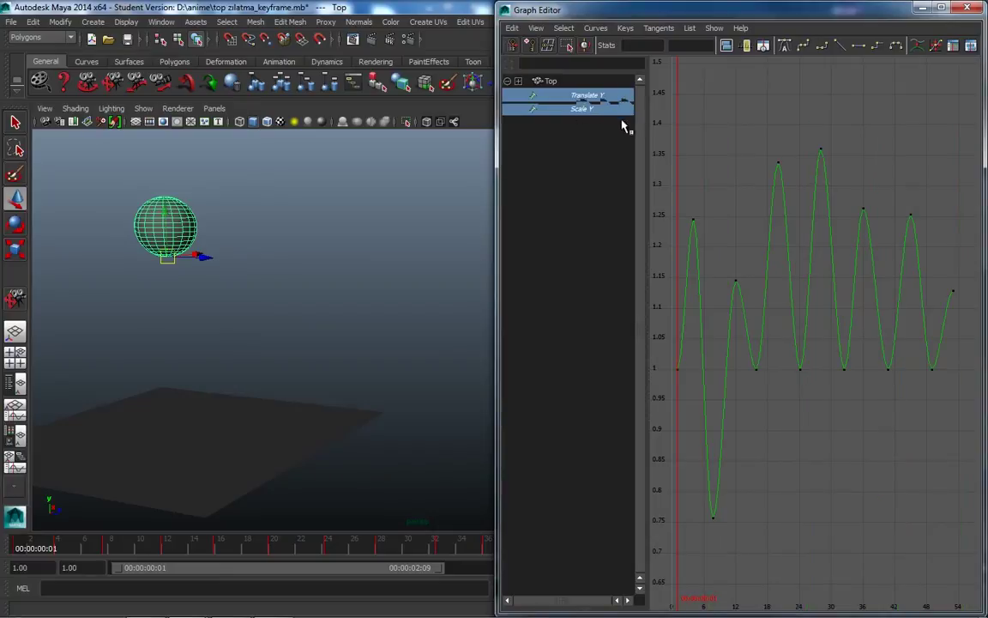
{"action": "middle_click_drag", "start_coordinate": [603, 109], "coordinate": [628, 103]}
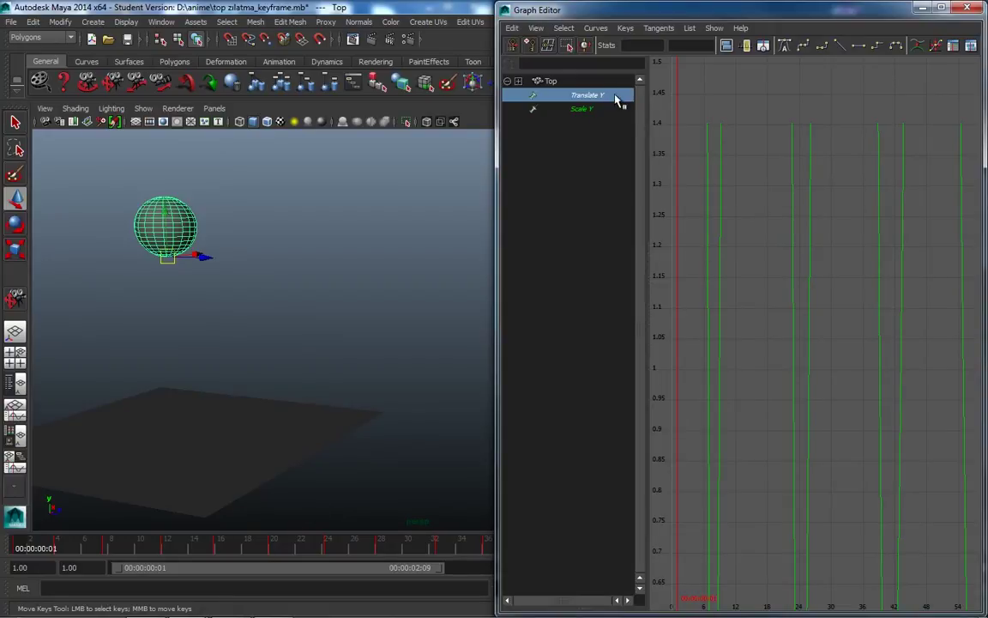
{"action": "key", "text": "f"}
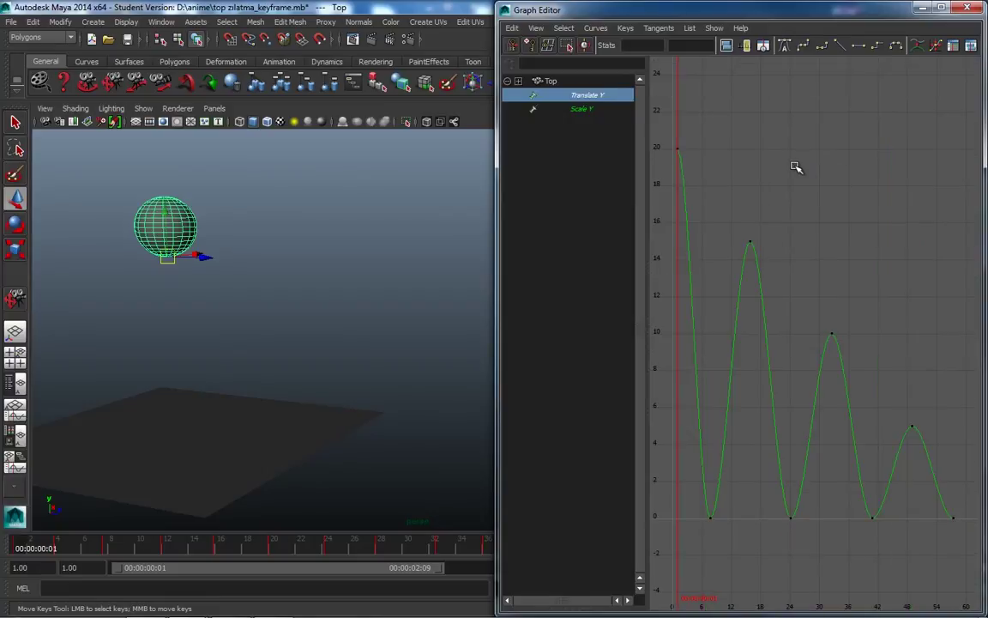
- Inspect the Translate Y peak keys at 15 and 10, framing them in the graph
{"action": "mouse_move", "coordinate": [796, 171]}
{"action": "left_mouse_down"}
{"action": "mouse_move", "coordinate": [723, 299]}
{"action": "mouse_move", "coordinate": [728, 335]}
{"action": "left_mouse_up"}
{"action": "left_click_drag", "start_coordinate": [743, 218], "coordinate": [769, 272]}
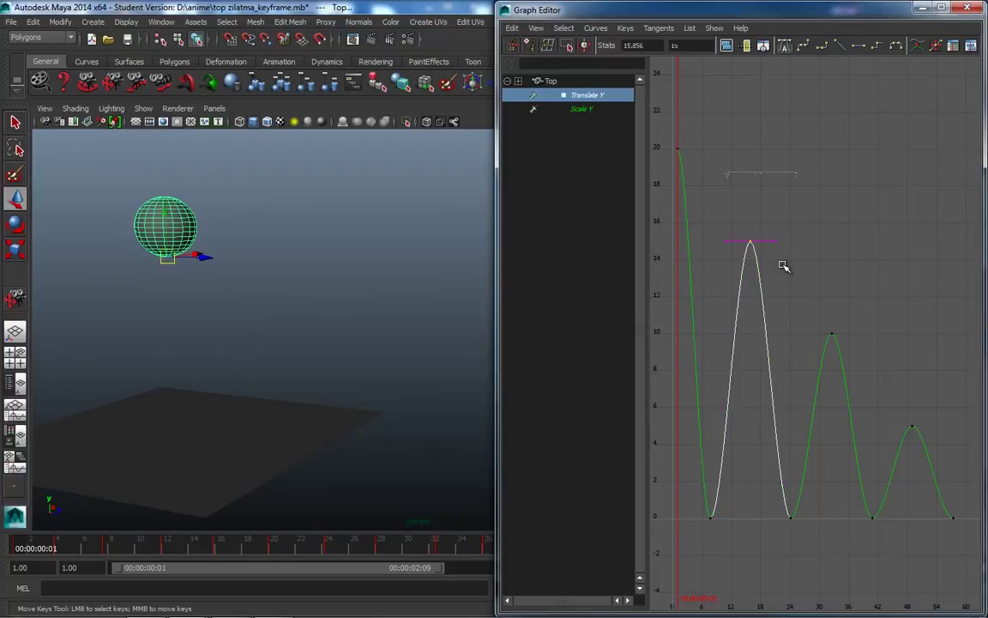
{"action": "mouse_move", "coordinate": [794, 254]}
{"action": "right_mouse_down", "text": "alt"}
{"action": "mouse_move", "coordinate": [807, 260]}
{"action": "mouse_move", "coordinate": [778, 265]}
{"action": "mouse_move", "coordinate": [812, 271]}
{"action": "mouse_move", "coordinate": [764, 286]}
{"action": "mouse_move", "coordinate": [805, 282]}
{"action": "mouse_move", "coordinate": [789, 287]}
{"action": "right_mouse_up", "text": "alt"}
{"action": "left_click", "coordinate": [789, 281]}
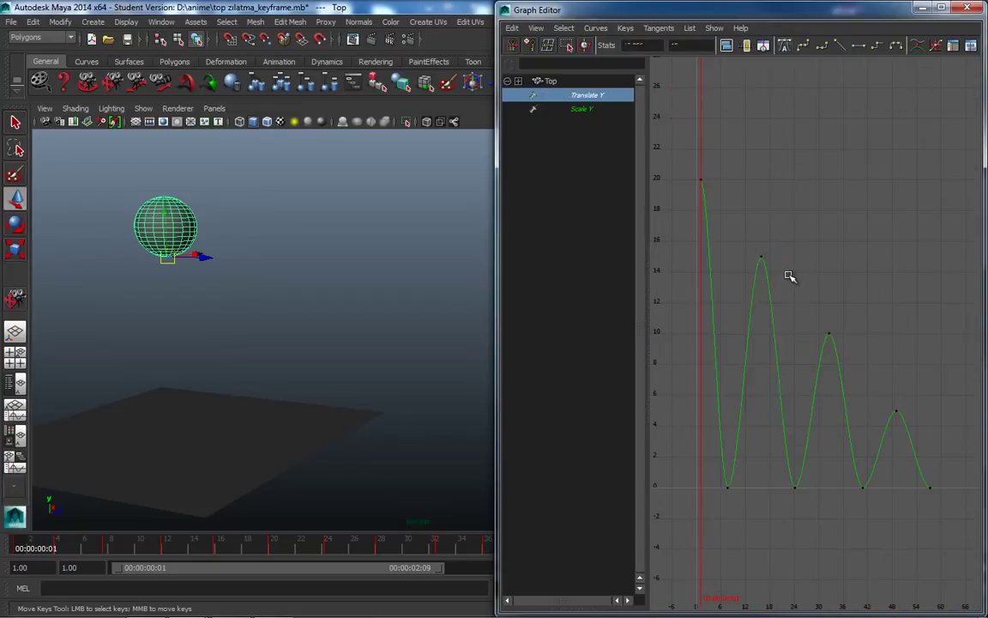
{"action": "mouse_move", "coordinate": [725, 227]}
{"action": "left_mouse_down"}
{"action": "mouse_move", "coordinate": [860, 370]}
{"action": "mouse_move", "coordinate": [743, 538]}
{"action": "mouse_move", "coordinate": [662, 551]}
{"action": "left_mouse_up"}
{"action": "key", "text": "f"}
- Check the ground-contact keys at frames 8 and 24, pan across frames 13–22, and reframe the curve
{"action": "right_click_drag", "start_coordinate": [661, 551], "coordinate": [721, 522], "text": "alt"}
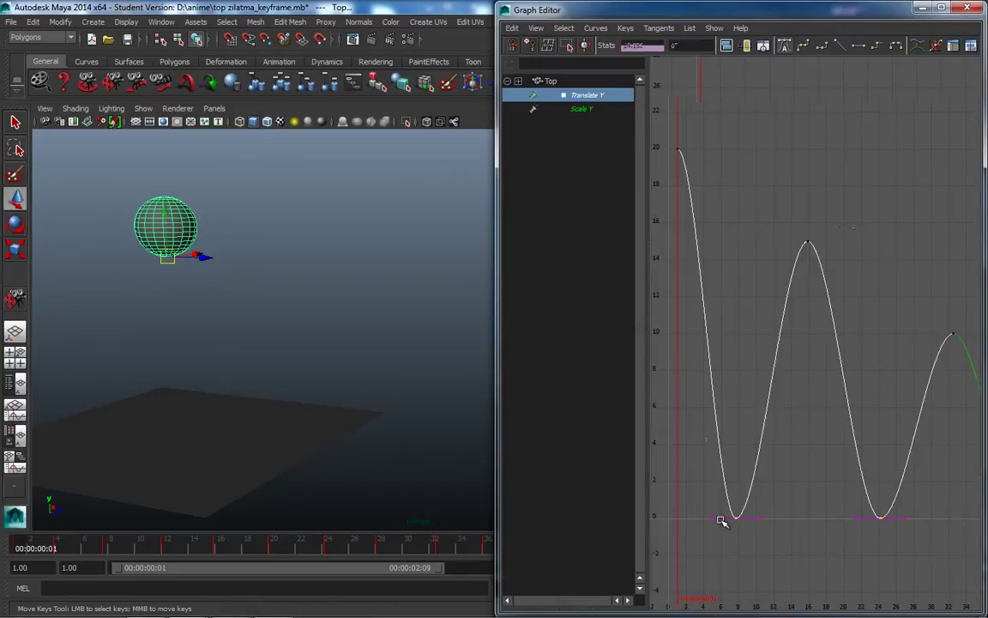
{"action": "left_click", "coordinate": [780, 477]}
{"action": "mouse_move", "coordinate": [825, 432]}
{"action": "right_mouse_down", "text": "alt"}
{"action": "mouse_move", "coordinate": [822, 449]}
{"action": "mouse_move", "coordinate": [816, 417]}
{"action": "mouse_move", "coordinate": [831, 399]}
{"action": "mouse_move", "coordinate": [797, 425]}
{"action": "right_mouse_up", "text": "alt"}
{"action": "middle_click_drag", "start_coordinate": [797, 426], "coordinate": [926, 478], "text": "alt"}
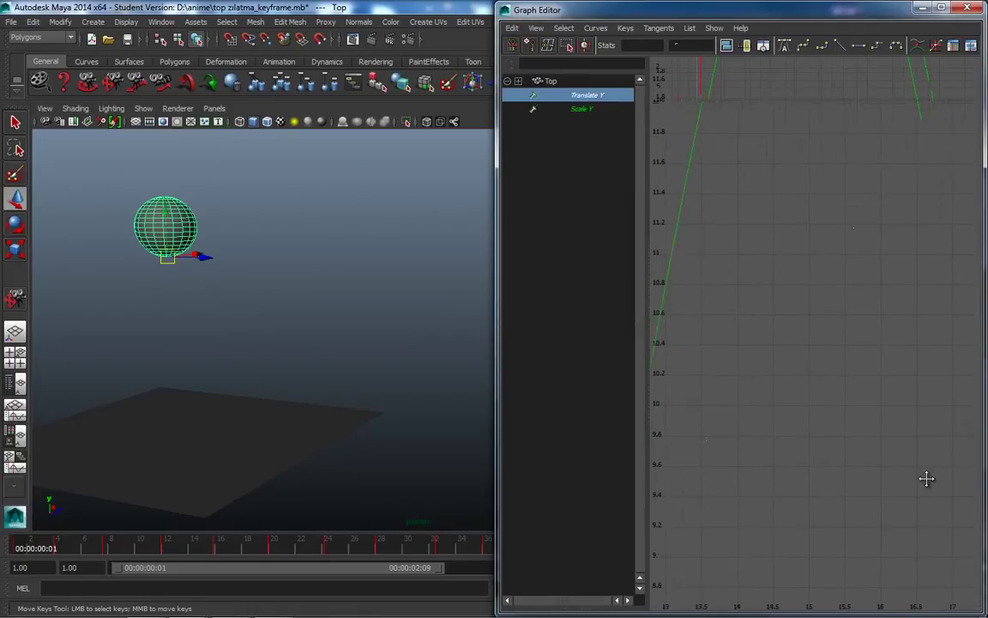
{"action": "middle_click_drag", "start_coordinate": [955, 443], "coordinate": [557, 348], "text": "alt"}
{"action": "key", "text": "a"}
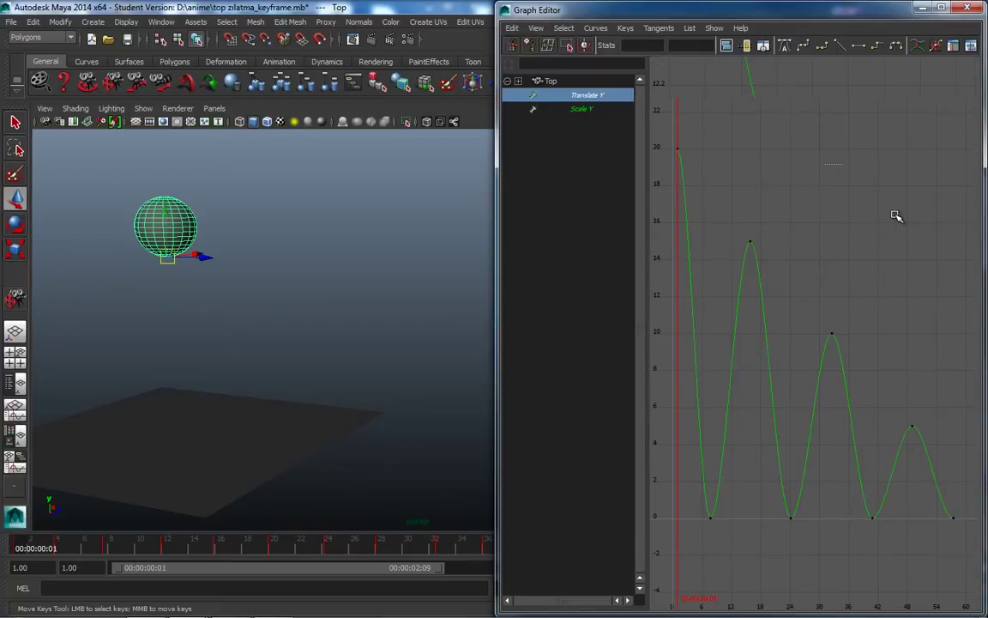
- Box-select keys across the bounce curve, isolate the second peak, and bring in the Scale Y curve
{"action": "left_click_drag", "start_coordinate": [962, 195], "coordinate": [684, 570]}
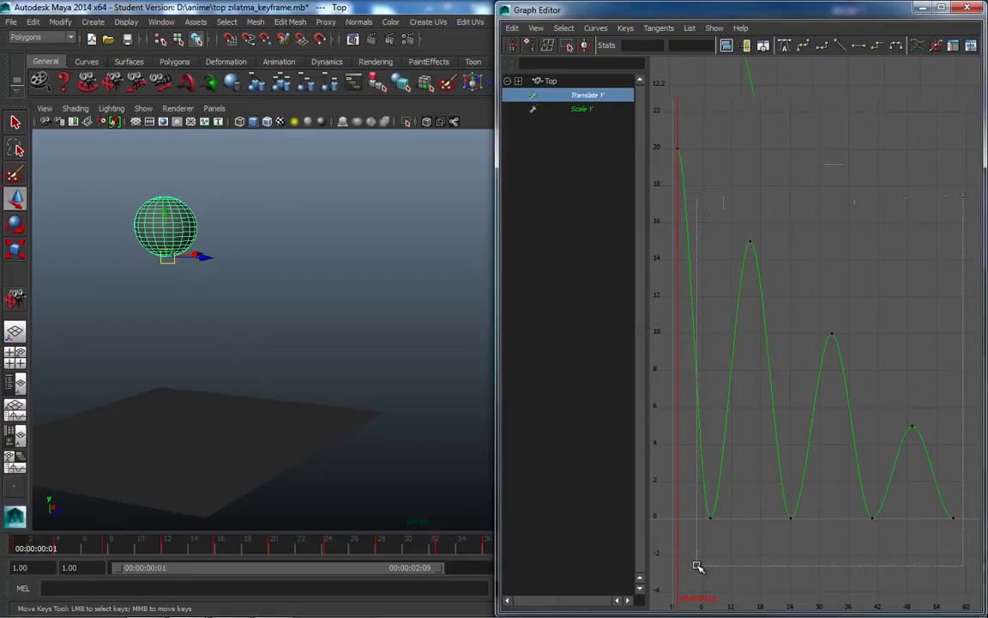
{"action": "left_click_drag", "start_coordinate": [726, 212], "coordinate": [798, 283]}
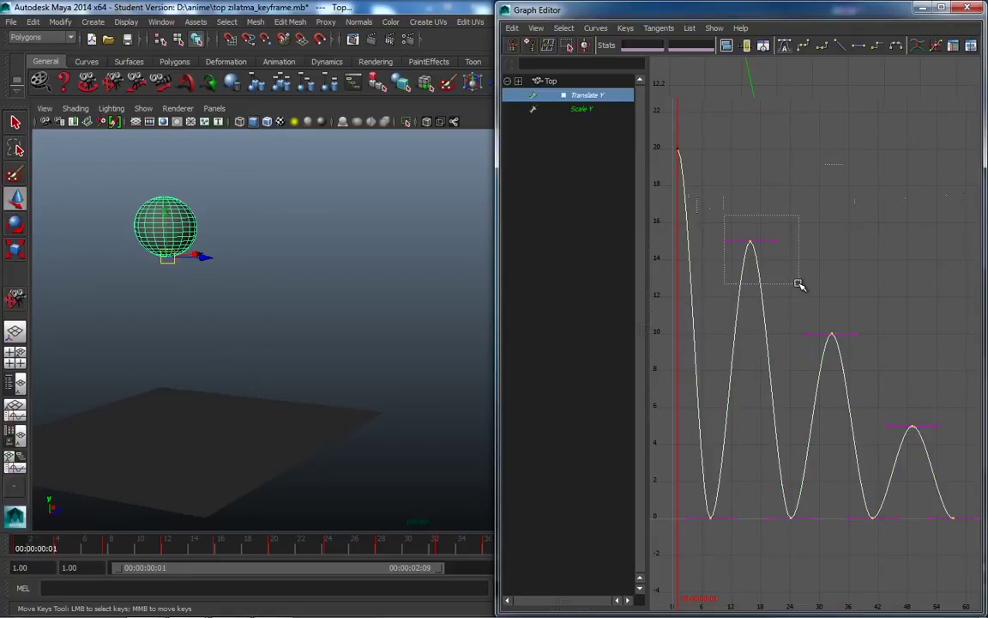
{"action": "left_click", "coordinate": [845, 212]}
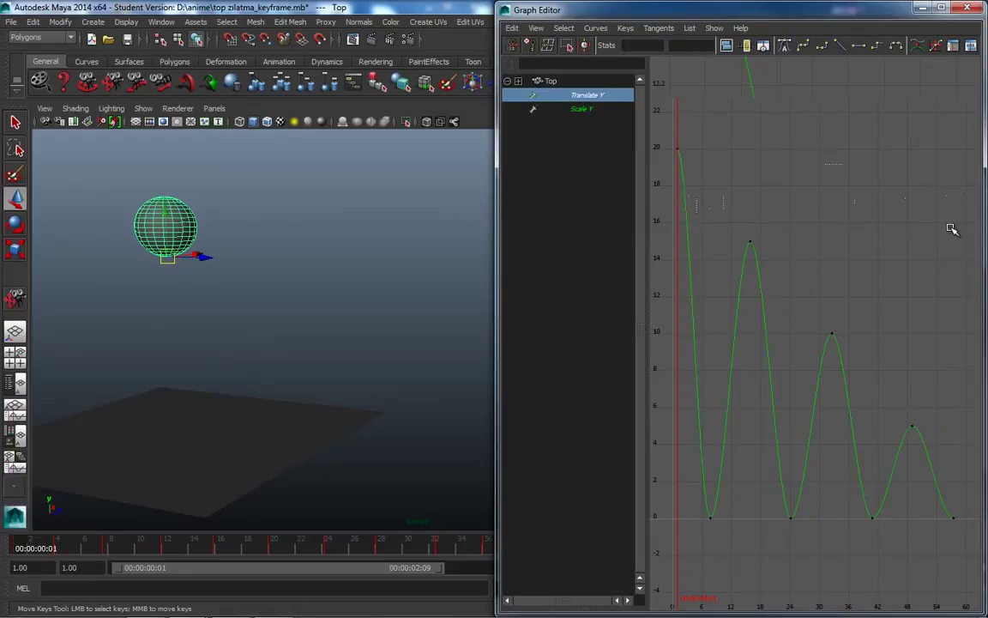
{"action": "left_click", "coordinate": [591, 109]}
{"action": "left_click", "coordinate": [586, 96]}
{"action": "left_click", "coordinate": [588, 114], "text": "ctrl"}
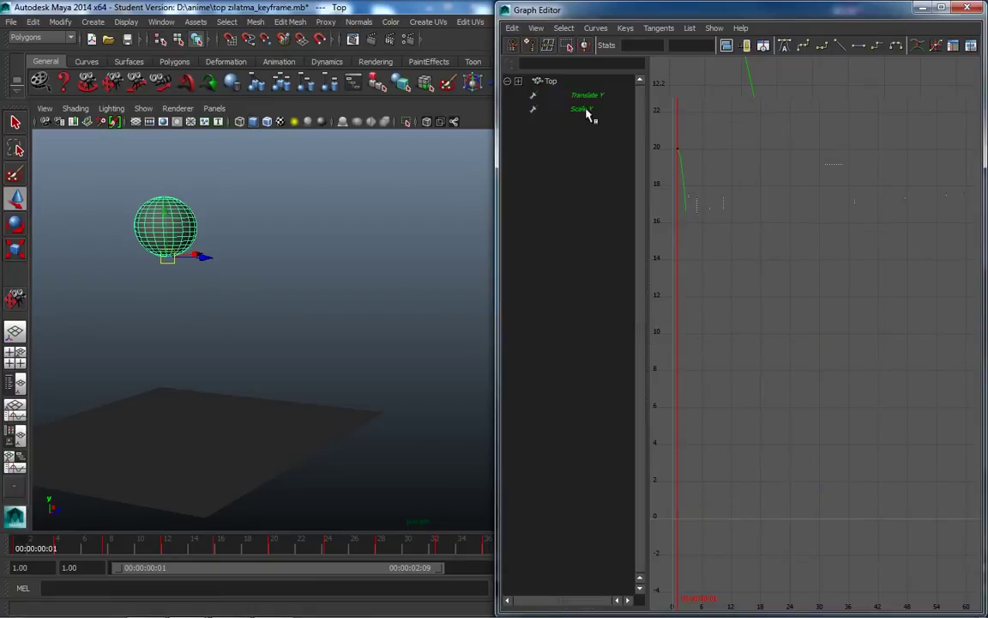
- Show Top's Translate Y and Scale Y curves together, select all their keys, then deselect the ball
{"action": "left_click", "coordinate": [564, 84]}
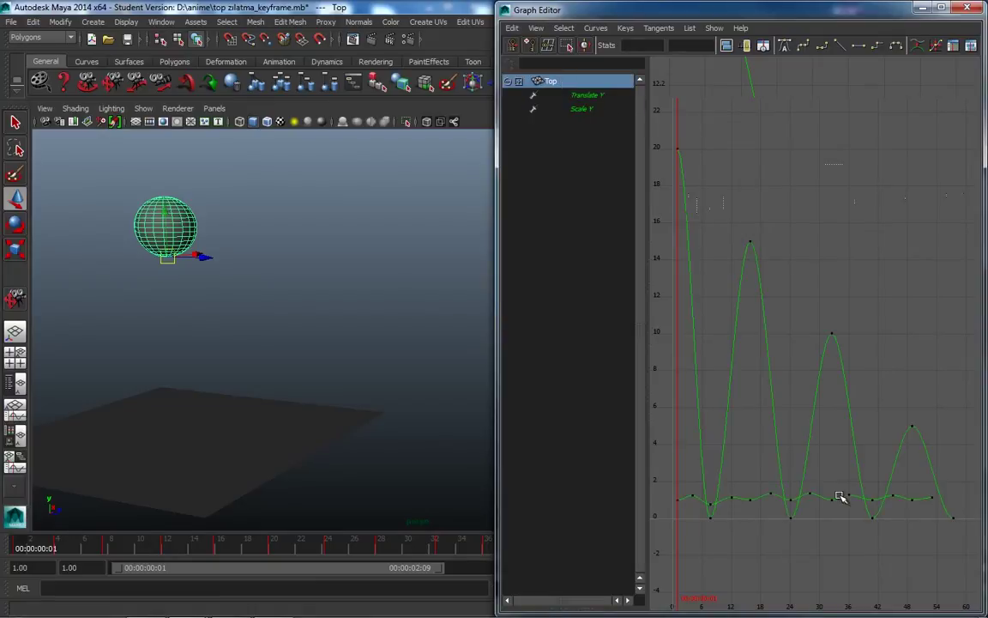
{"action": "left_click_drag", "start_coordinate": [943, 265], "coordinate": [669, 525]}
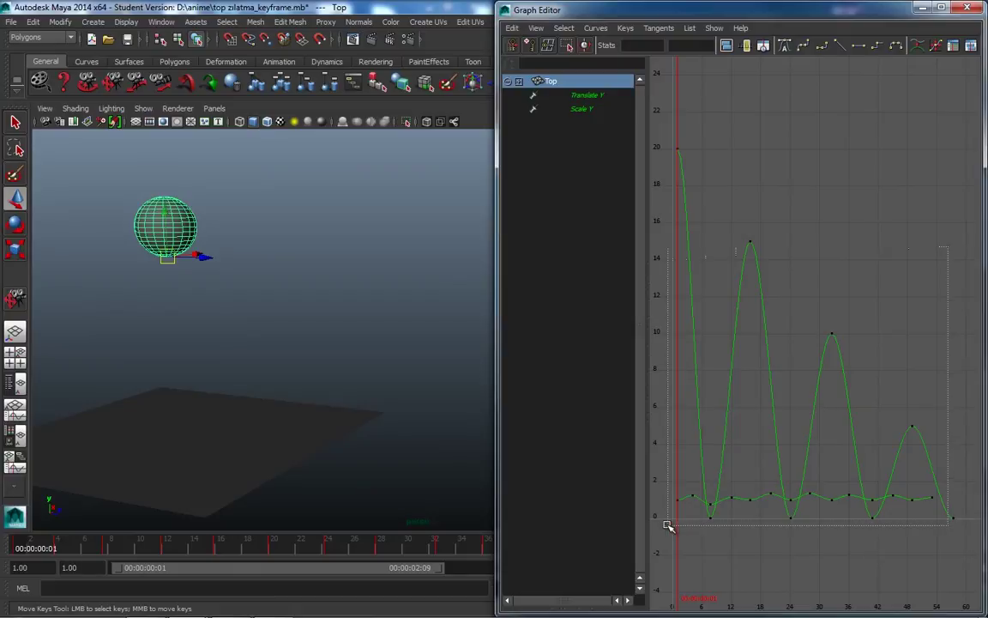
{"action": "left_click", "coordinate": [569, 167]}
{"action": "left_click", "coordinate": [559, 83]}
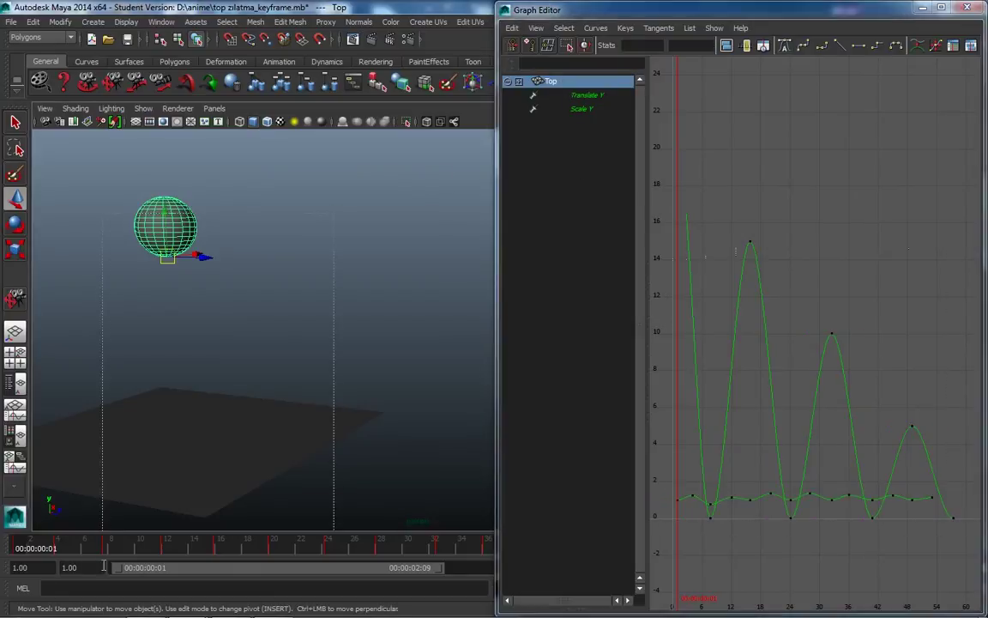
{"action": "left_click", "coordinate": [183, 402]}
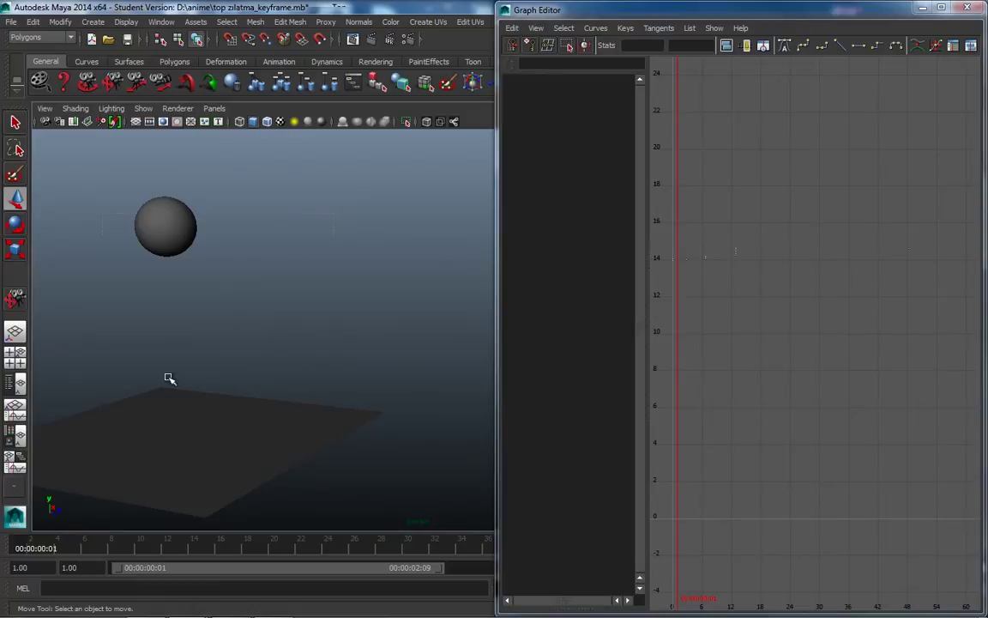
- Draw a polygon cylinder on the ground plane and add the ball to the selection
{"action": "left_click", "coordinate": [174, 61]}
{"action": "left_click", "coordinate": [90, 81]}
{"action": "mouse_move", "coordinate": [234, 440]}
{"action": "left_mouse_down"}
{"action": "mouse_move", "coordinate": [259, 465]}
{"action": "mouse_move", "coordinate": [227, 352]}
{"action": "left_mouse_up"}
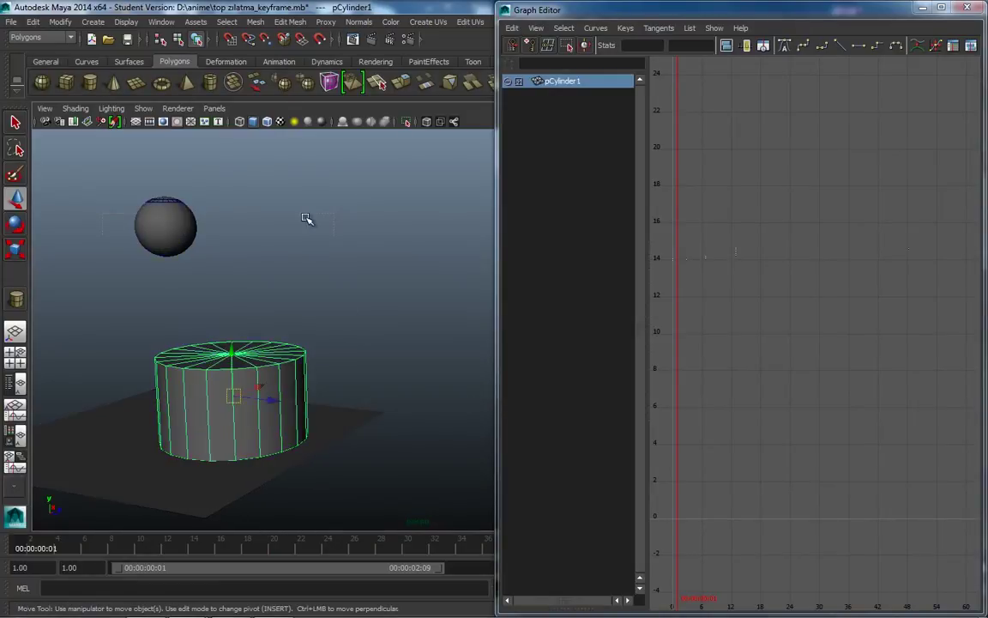
{"action": "left_click", "coordinate": [165, 225], "text": "shift"}
- Expand pCylinder1 and Top in the Graph Editor outliner, then delete pCylinderShape1
{"action": "left_click", "coordinate": [518, 81]}
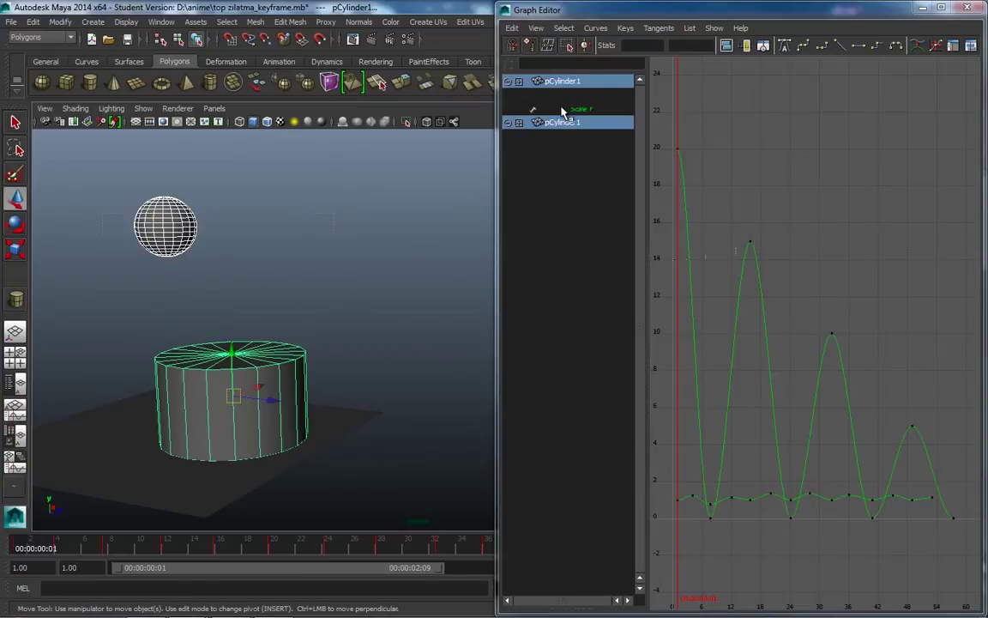
{"action": "left_click", "coordinate": [518, 123]}
{"action": "left_click", "coordinate": [519, 81]}
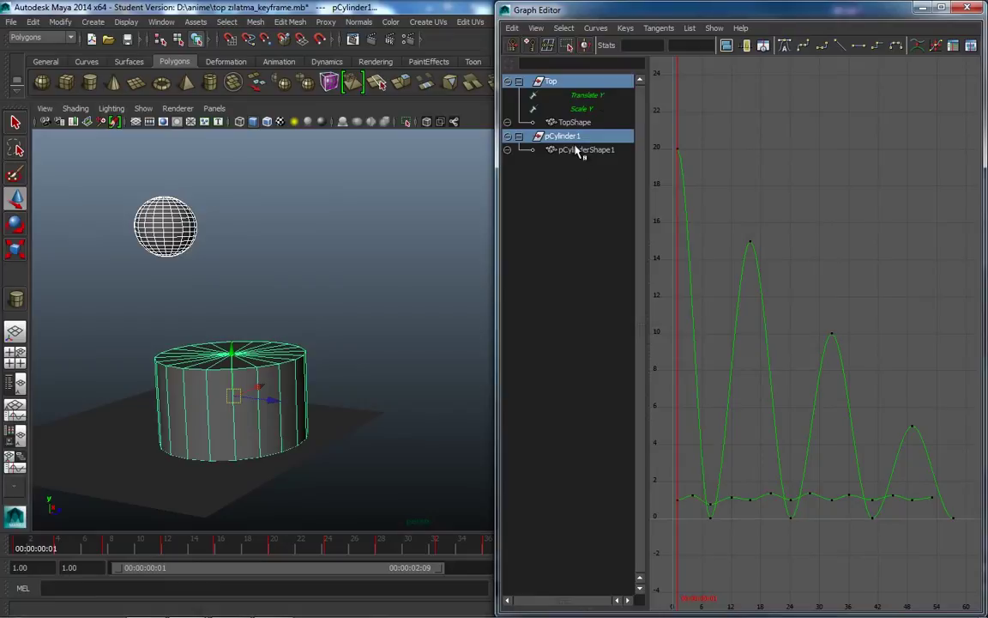
{"action": "left_click", "coordinate": [579, 150]}
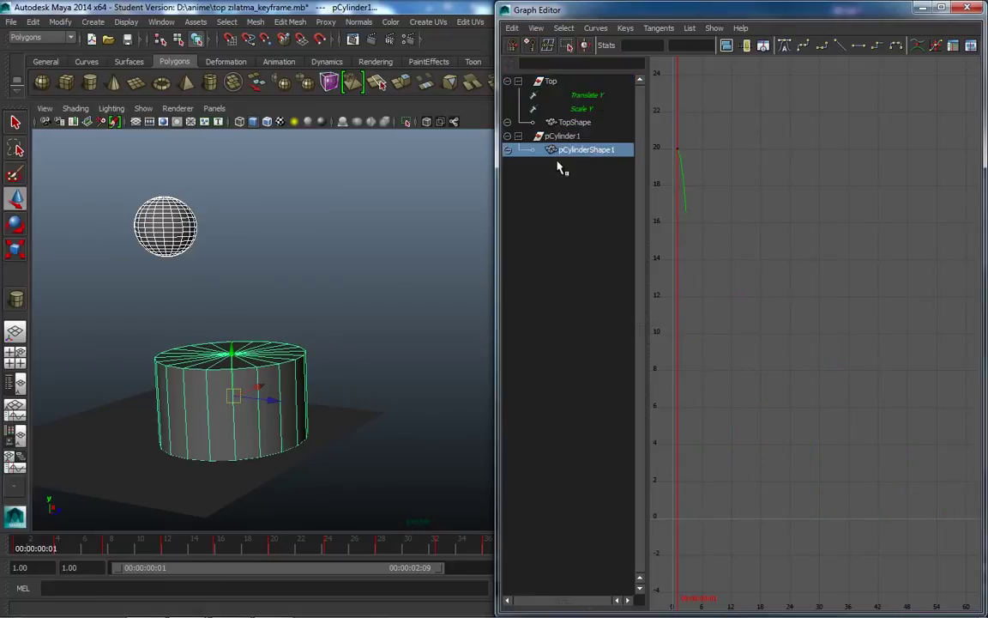
{"action": "key", "text": "Delete"}
{"action": "key", "text": "ctrl+z"}
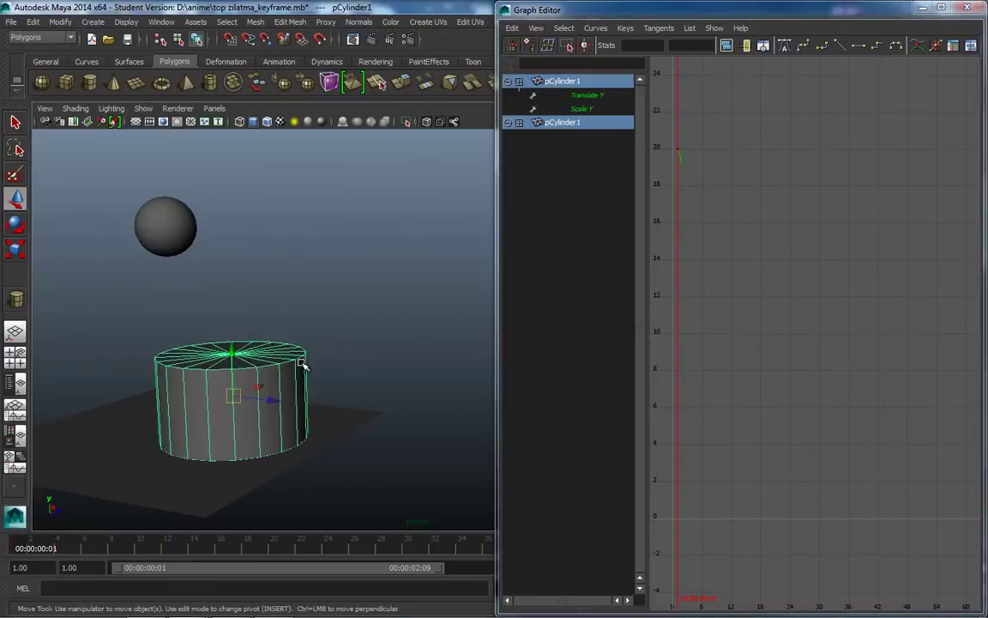
{"action": "key", "text": "ctrl+z"}
{"action": "key", "text": "ctrl+z"}
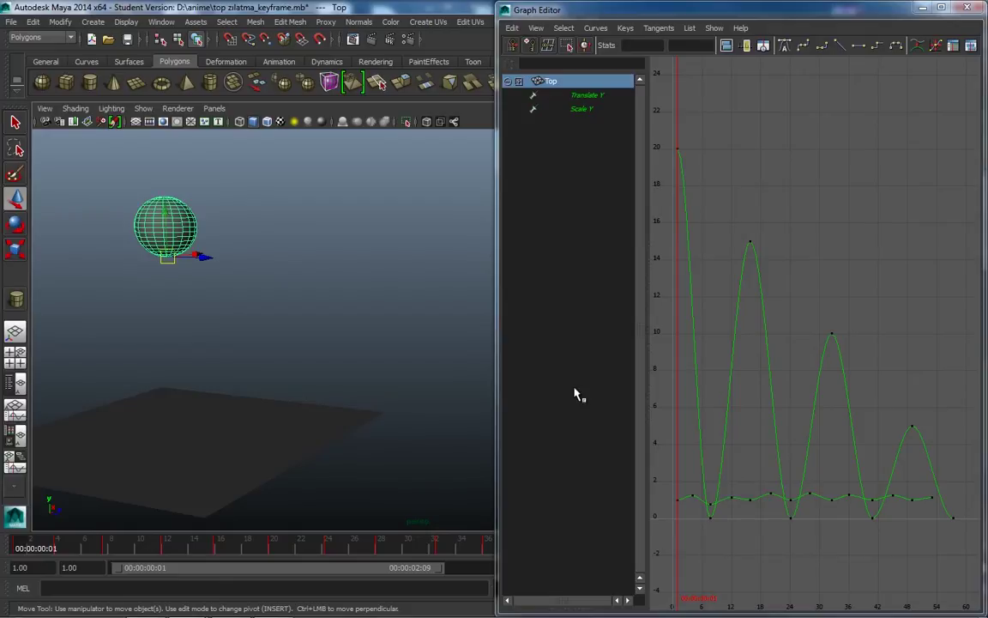
- In the browser, go to google.com.tr and search for 'curve tangent'
{"action": "left_click", "coordinate": [103, 602]}
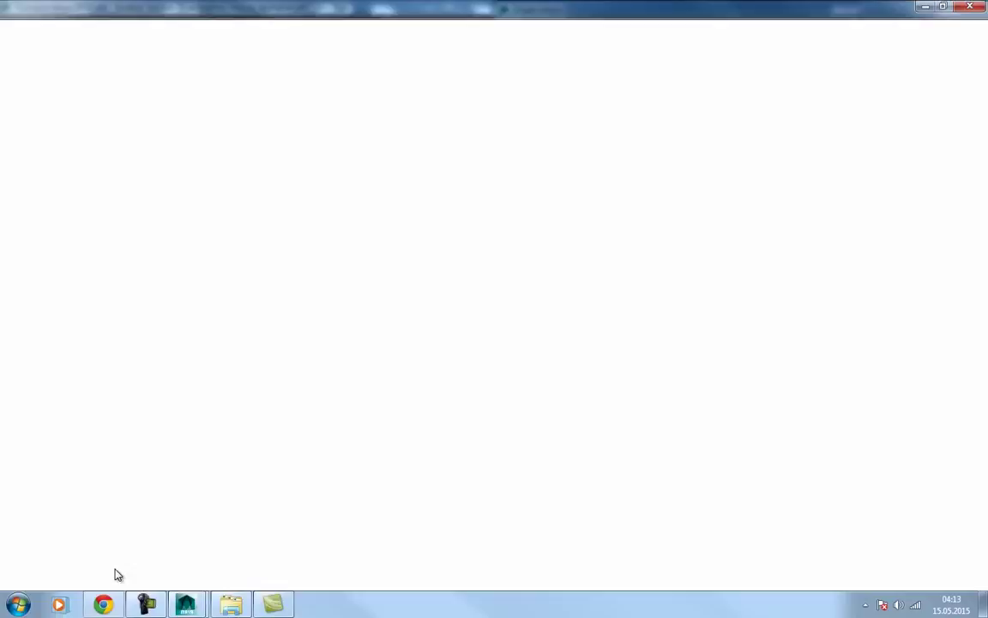
{"action": "left_click", "coordinate": [249, 32]}
{"action": "type", "text": "google.com.tr"}
{"action": "key", "text": "Return"}
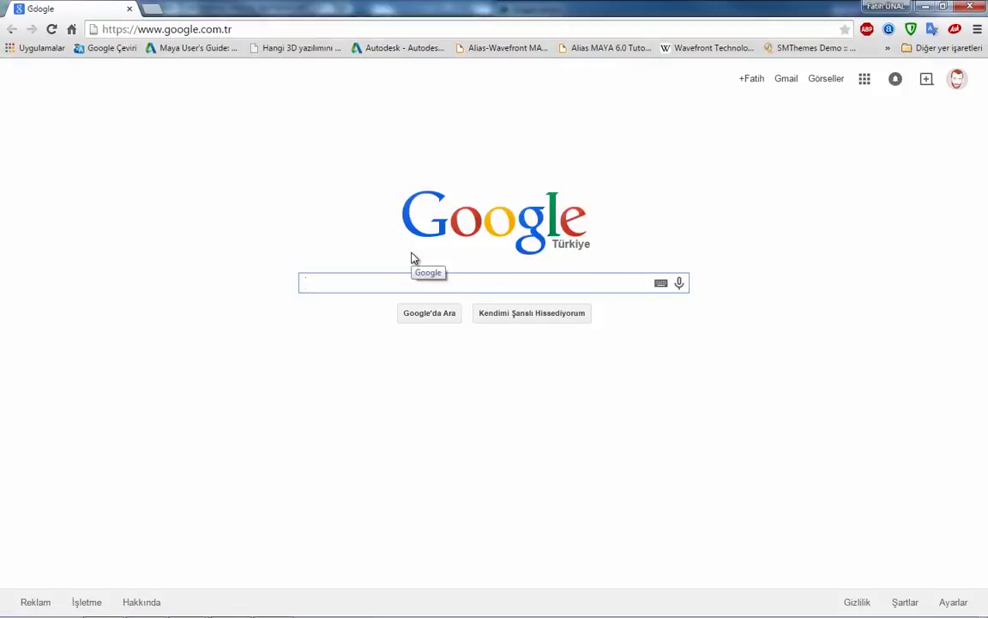
{"action": "type", "text": "curve "}
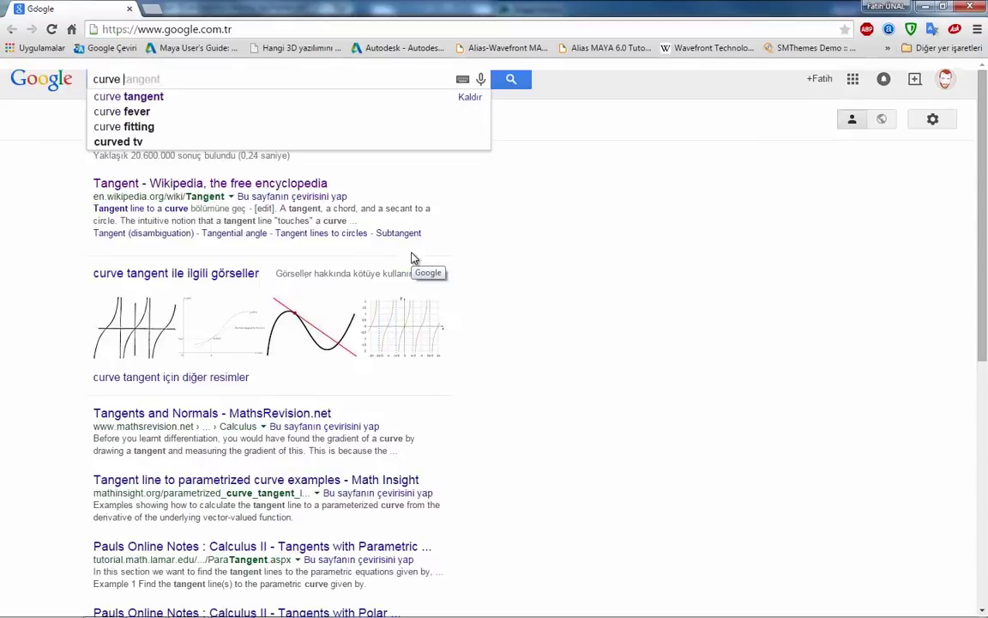
{"action": "type", "text": "tangent"}
{"action": "key", "text": "Return"}
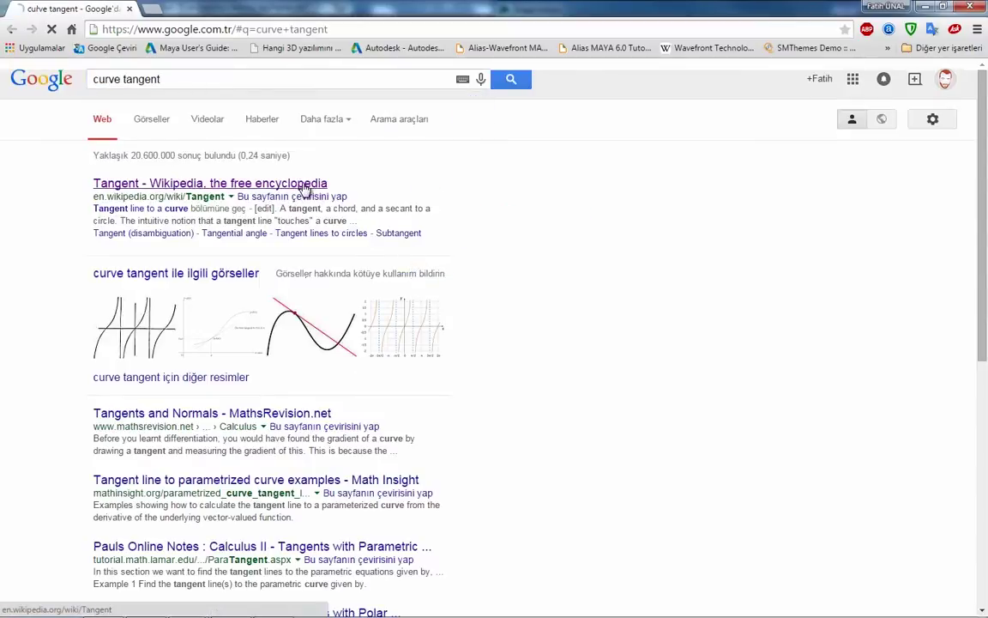
- Open the Wikipedia 'Tangent' article and scroll to its Analytical approach section
{"action": "left_click", "coordinate": [248, 183]}
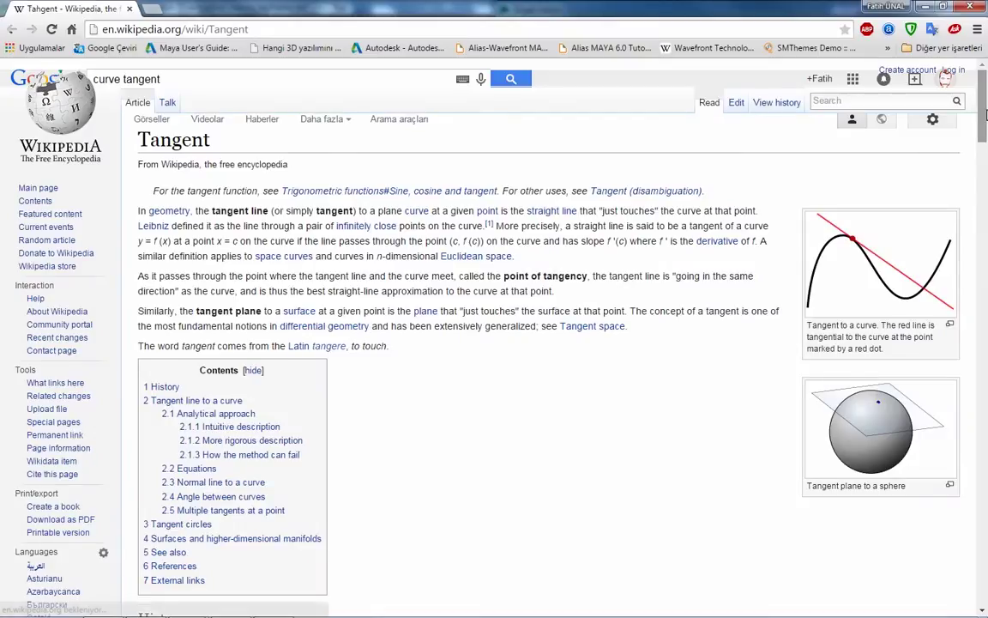
{"action": "scroll", "coordinate": [925, 135], "scroll_direction": "down", "scroll_amount": 2}
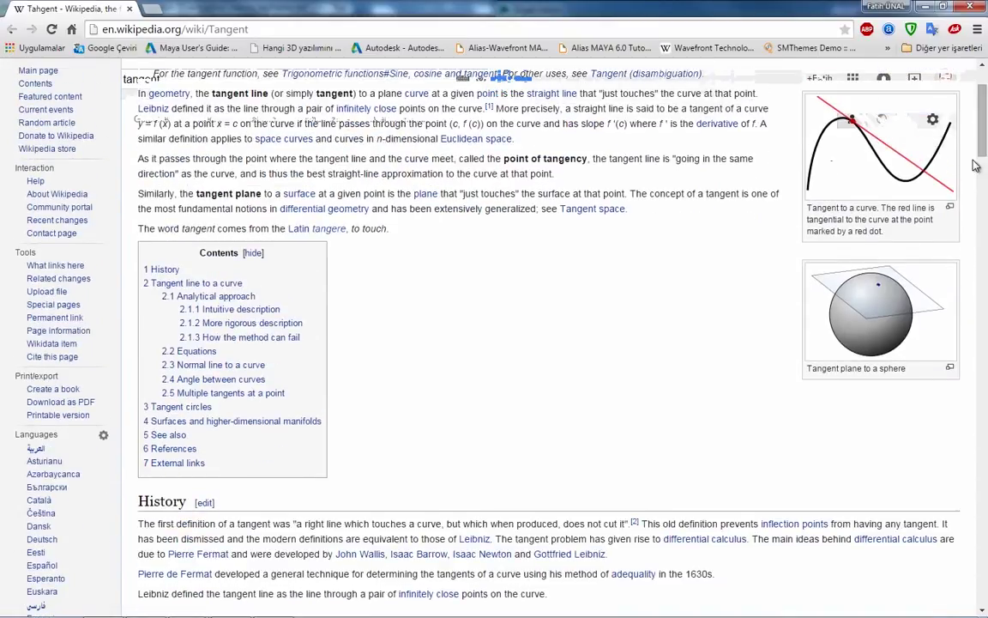
{"action": "mouse_move", "coordinate": [983, 148]}
{"action": "left_mouse_down"}
{"action": "mouse_move", "coordinate": [985, 246]}
{"action": "mouse_move", "coordinate": [984, 233]}
{"action": "left_mouse_up"}
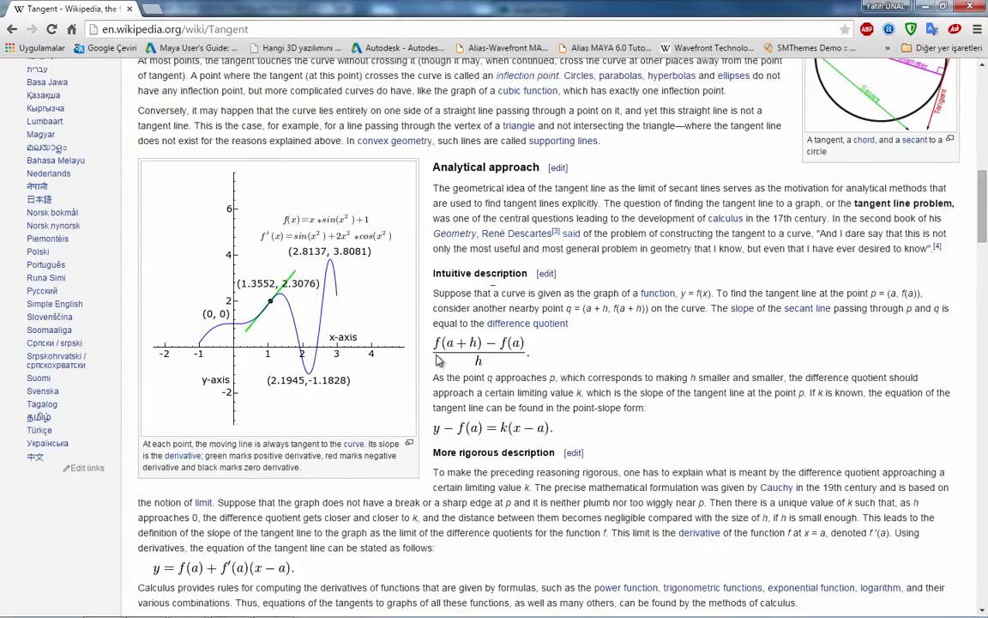
{"action": "mouse_move", "coordinate": [433, 348]}
{"action": "left_mouse_down"}
{"action": "mouse_move", "coordinate": [570, 343]}
{"action": "mouse_move", "coordinate": [280, 194]}
{"action": "left_mouse_up"}
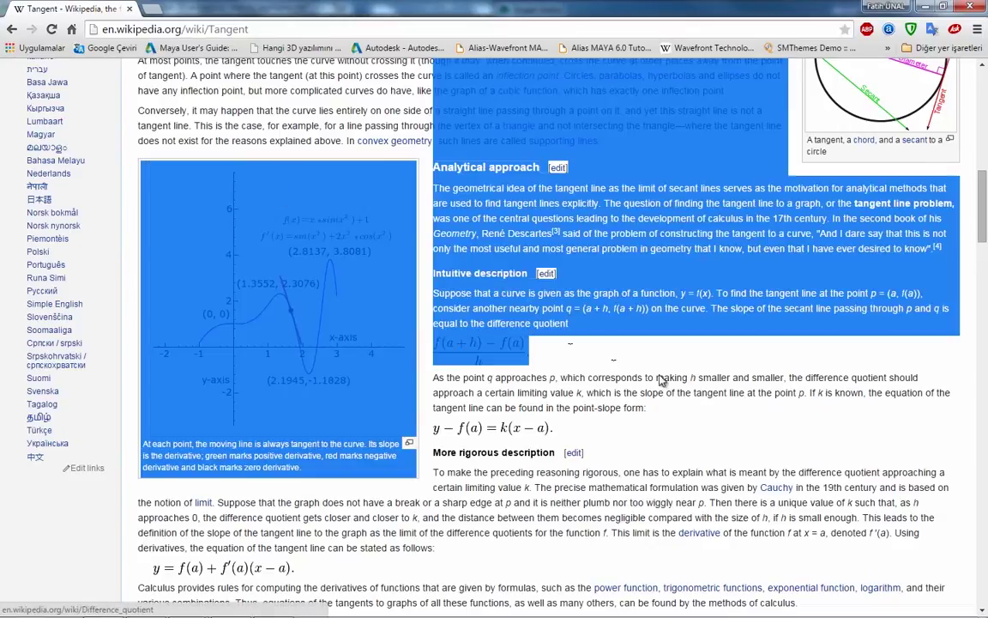
{"action": "left_click", "coordinate": [661, 379]}
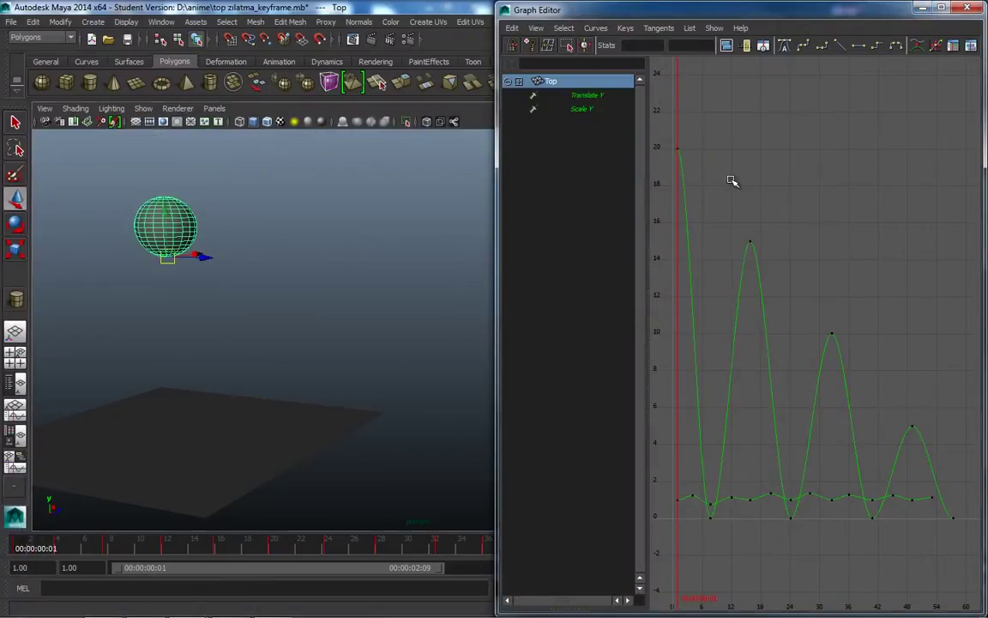
- Inspect the frame-15 peak and starting key at 20, zooming in and framing the first drop
{"action": "left_click_drag", "start_coordinate": [732, 181], "coordinate": [799, 292]}
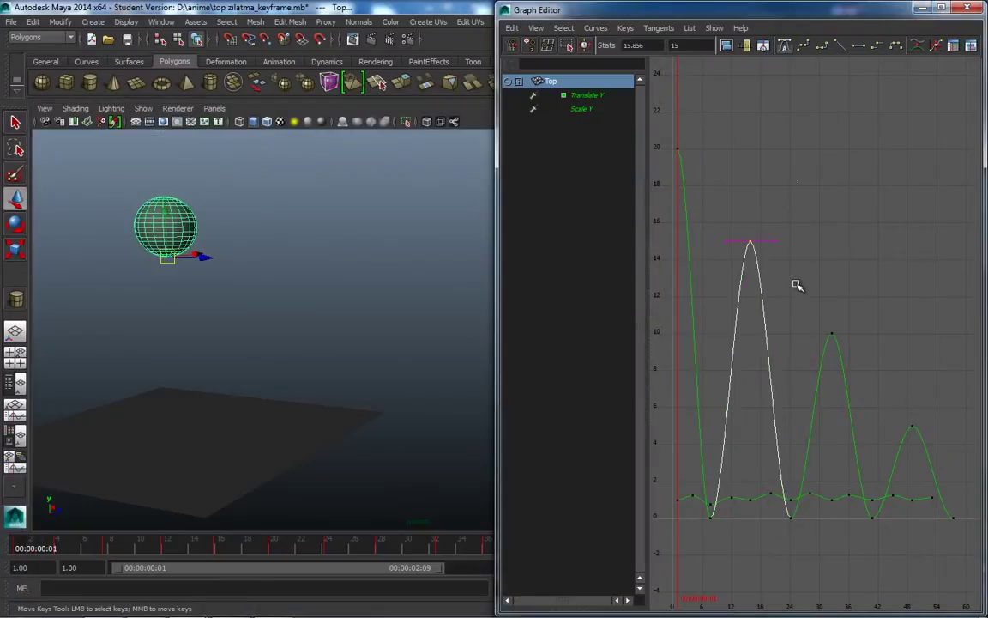
{"action": "left_click", "coordinate": [910, 273]}
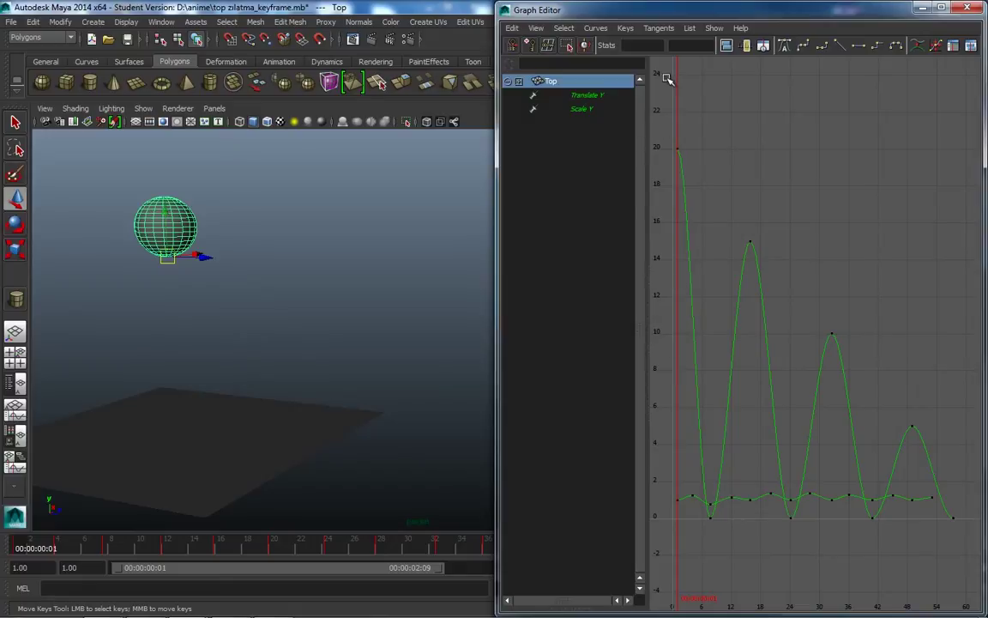
{"action": "left_click_drag", "start_coordinate": [718, 138], "coordinate": [667, 166]}
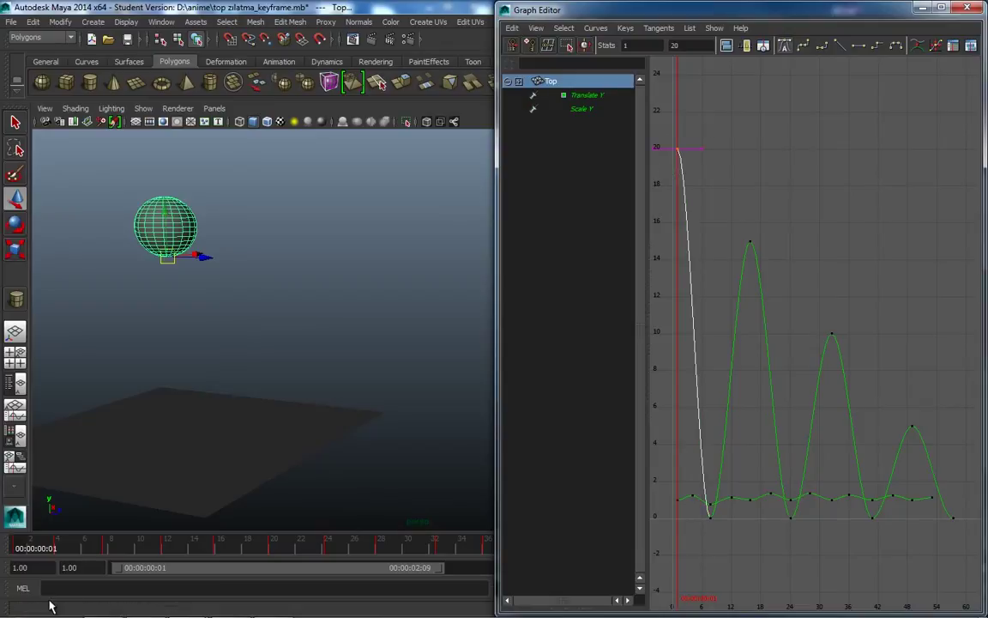
{"action": "mouse_move", "coordinate": [695, 594]}
{"action": "right_mouse_down", "text": "alt"}
{"action": "mouse_move", "coordinate": [722, 585]}
{"action": "mouse_move", "coordinate": [722, 525]}
{"action": "mouse_move", "coordinate": [933, 415]}
{"action": "right_mouse_up", "text": "alt"}
{"action": "mouse_move", "coordinate": [933, 415]}
{"action": "middle_mouse_down", "text": "alt"}
{"action": "mouse_move", "coordinate": [970, 358]}
{"action": "mouse_move", "coordinate": [953, 326]}
{"action": "middle_mouse_up", "text": "alt"}
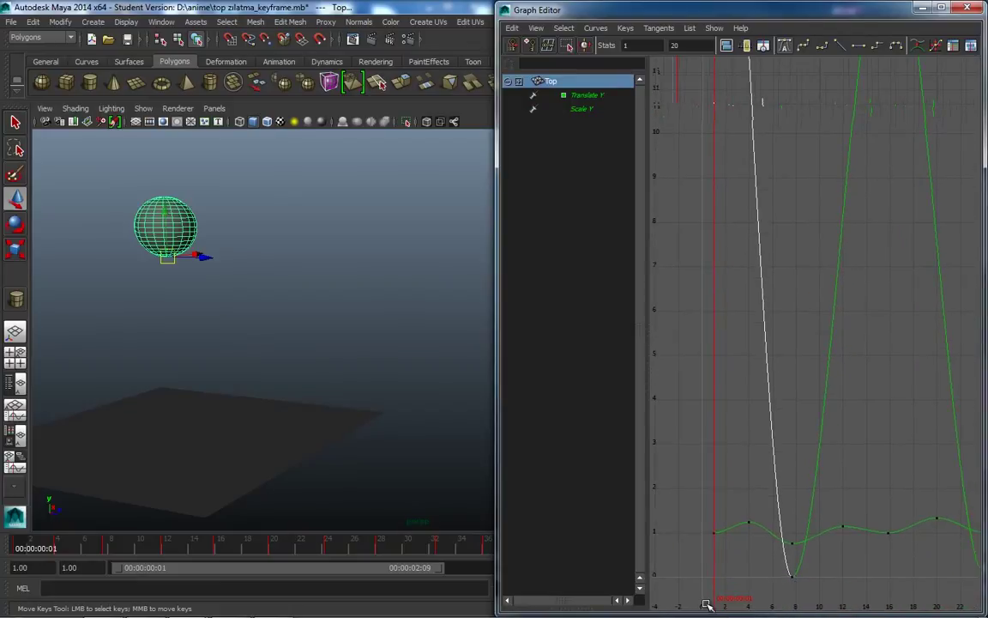
{"action": "right_click_drag", "start_coordinate": [718, 595], "coordinate": [724, 589], "text": "alt"}
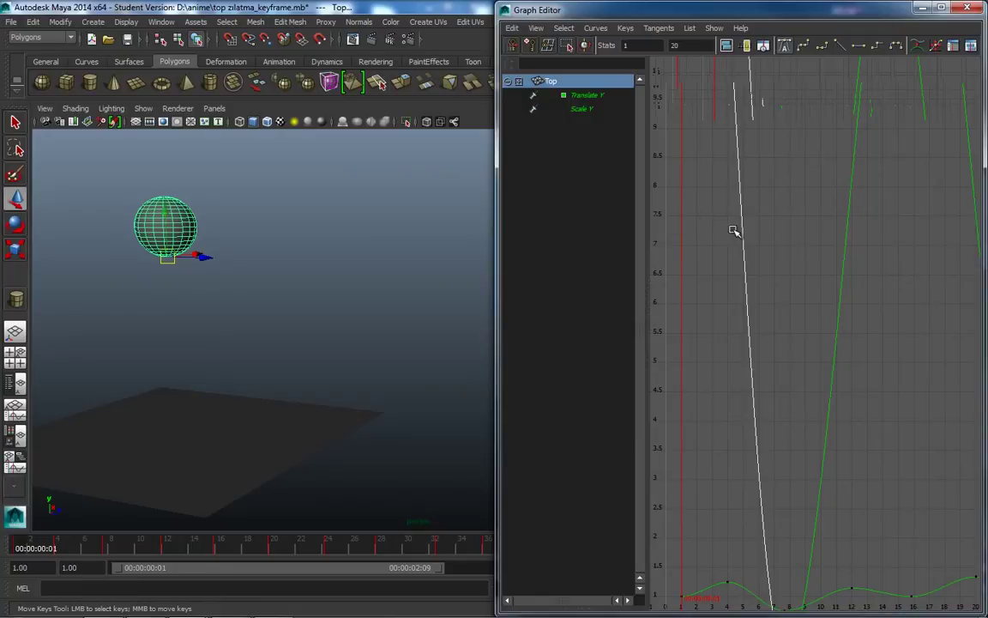
{"action": "key", "text": "f"}
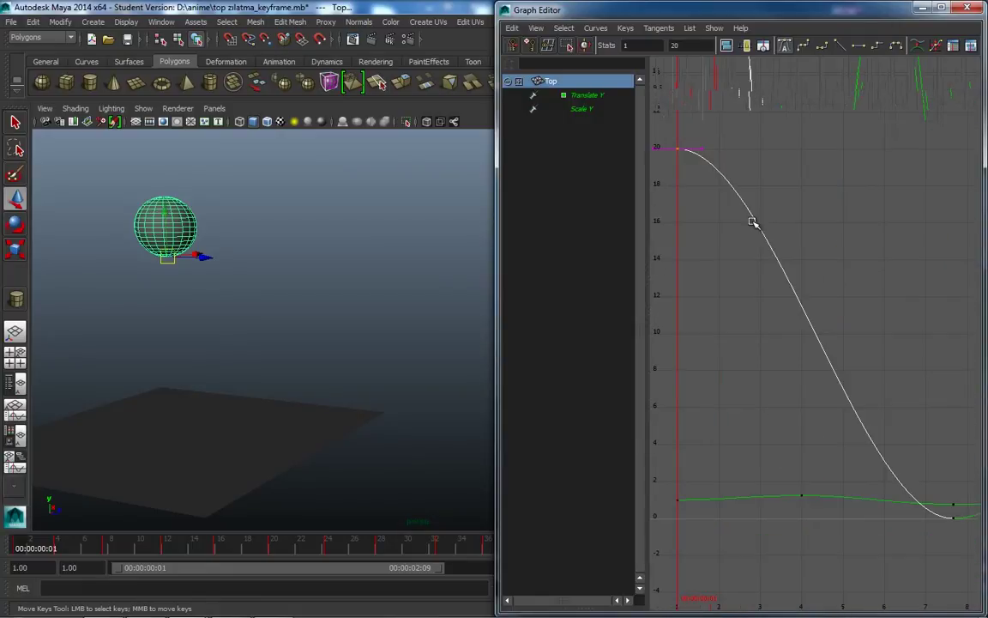
{"action": "left_click", "coordinate": [789, 184]}
- Select the starting key, first landing, and peak keys at frames 15, 33 and ~48
{"action": "left_click_drag", "start_coordinate": [721, 115], "coordinate": [656, 192]}
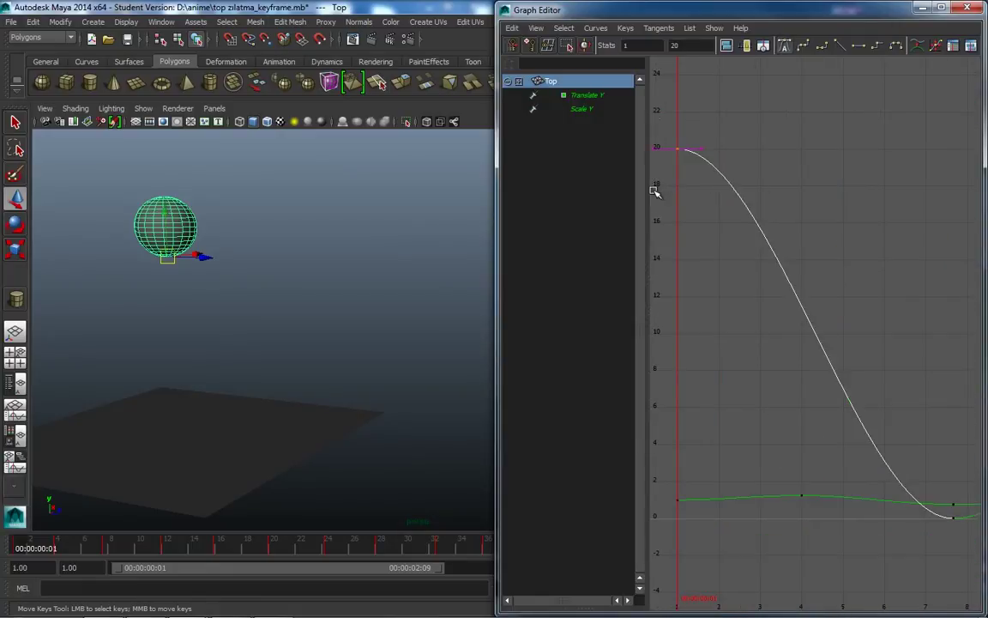
{"action": "left_click_drag", "start_coordinate": [963, 513], "coordinate": [940, 540]}
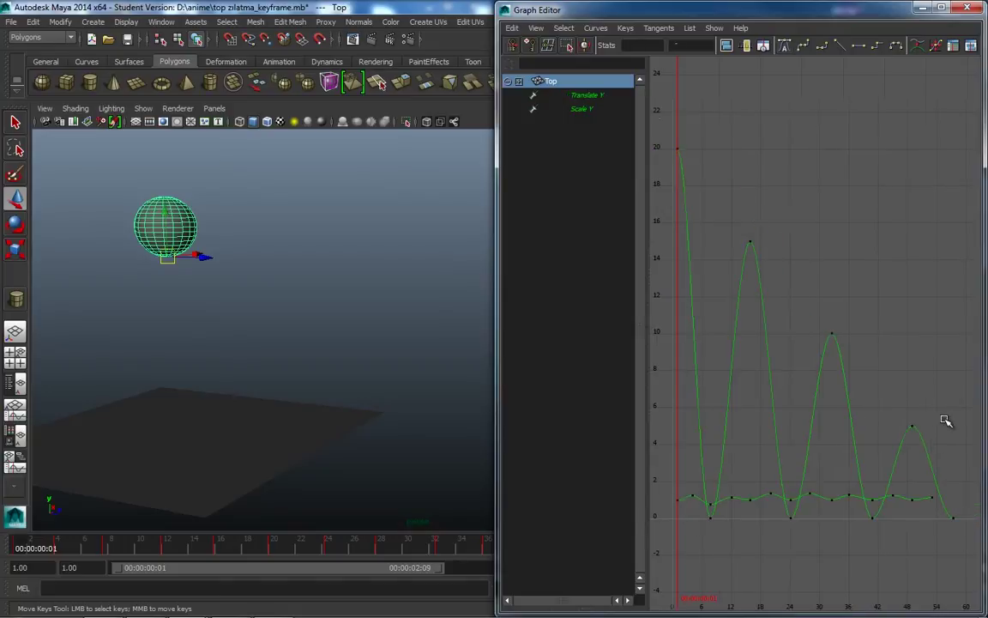
{"action": "left_click_drag", "start_coordinate": [787, 203], "coordinate": [731, 279]}
{"action": "left_click_drag", "start_coordinate": [846, 311], "coordinate": [815, 341], "text": "shift"}
{"action": "left_click_drag", "start_coordinate": [947, 393], "coordinate": [871, 456], "text": "shift"}
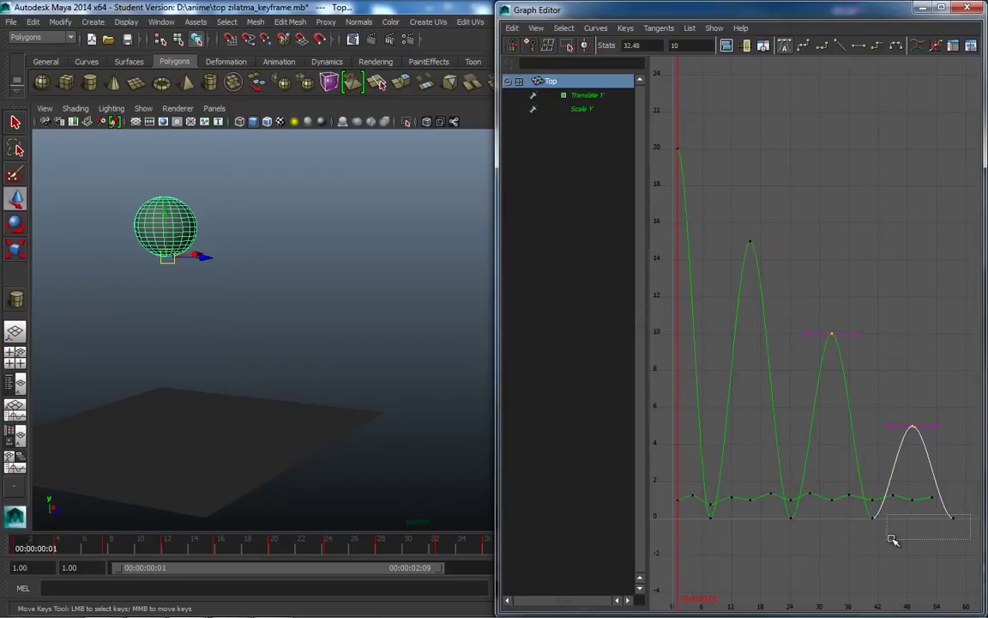
{"action": "left_click_drag", "start_coordinate": [970, 515], "coordinate": [668, 534]}
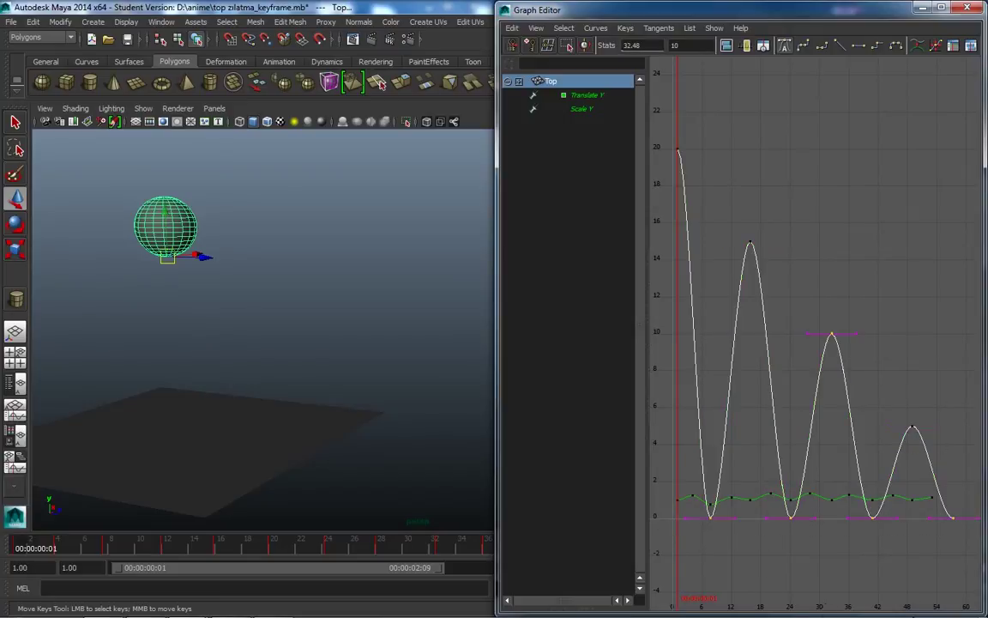
{"action": "left_click_drag", "start_coordinate": [858, 319], "coordinate": [815, 470]}
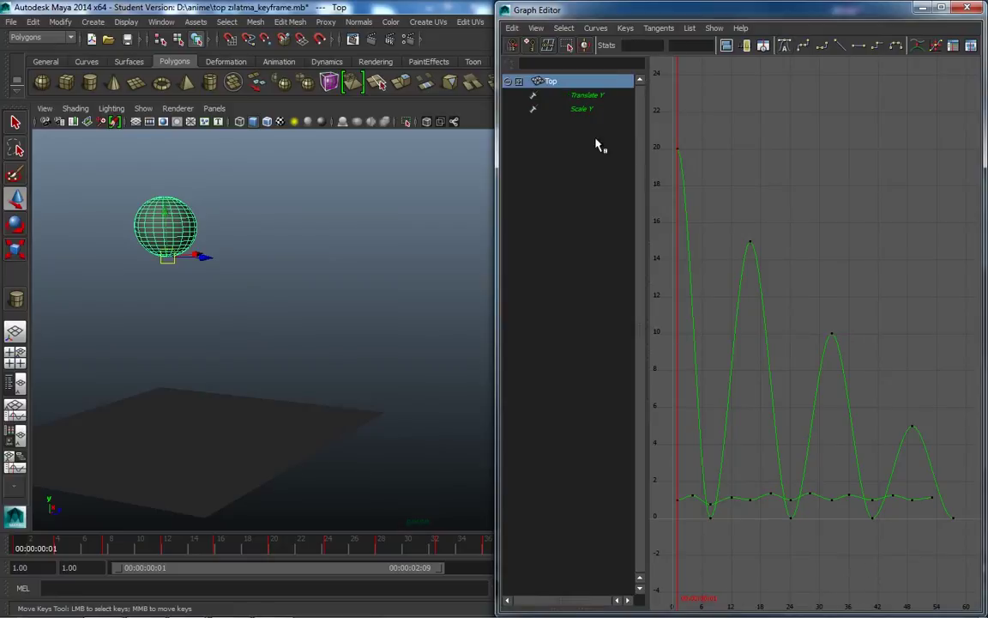
- Toggle the graph between the Translate Y and Scale Y curves to compare them
{"action": "left_click", "coordinate": [595, 95]}
{"action": "left_click", "coordinate": [592, 109]}
{"action": "left_click", "coordinate": [598, 96]}
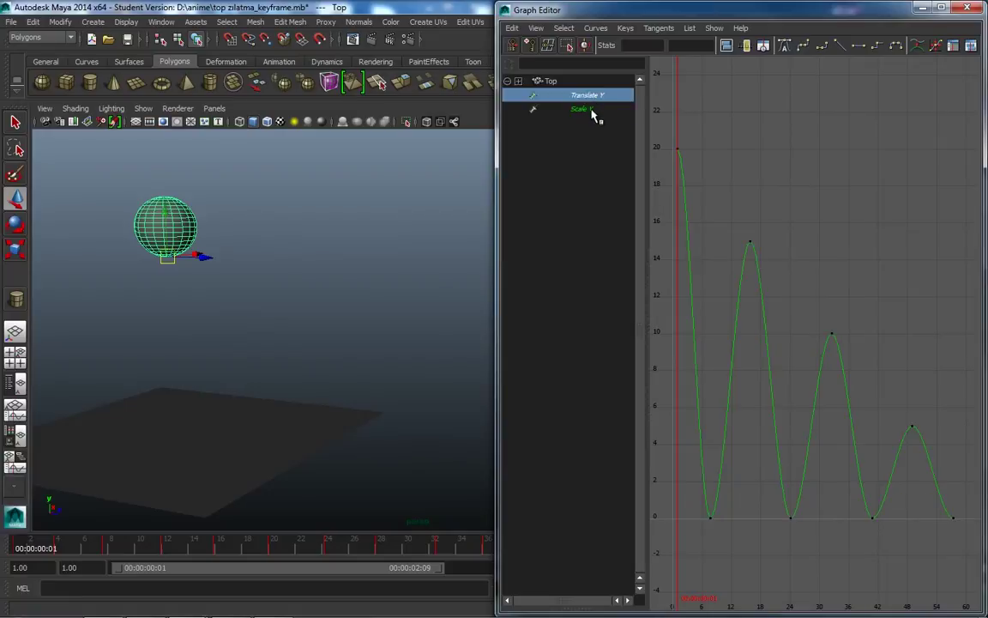
{"action": "left_click", "coordinate": [595, 109]}
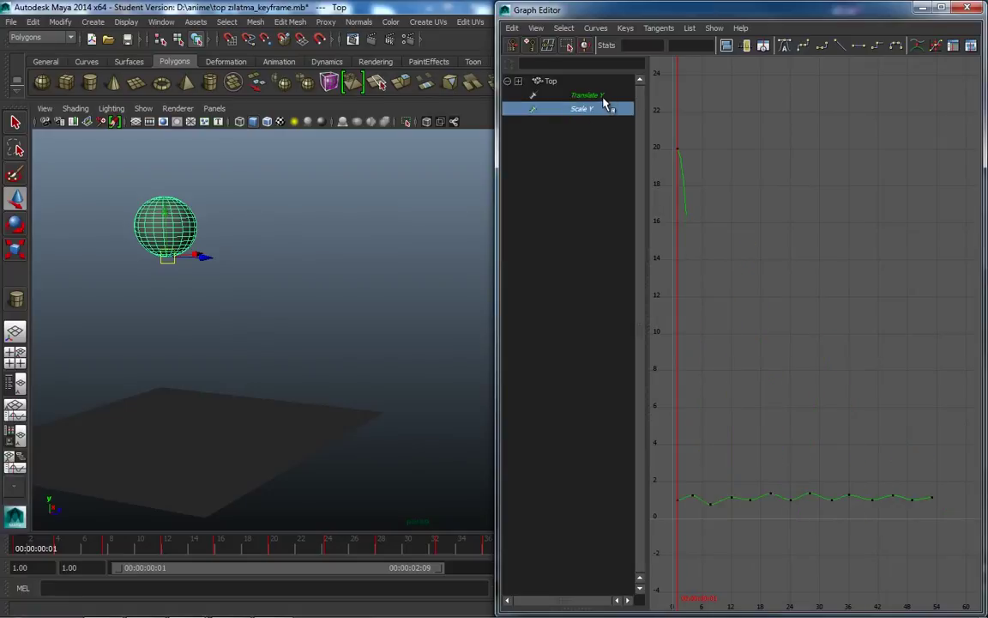
{"action": "left_click", "coordinate": [603, 99]}
{"action": "left_click", "coordinate": [603, 110]}
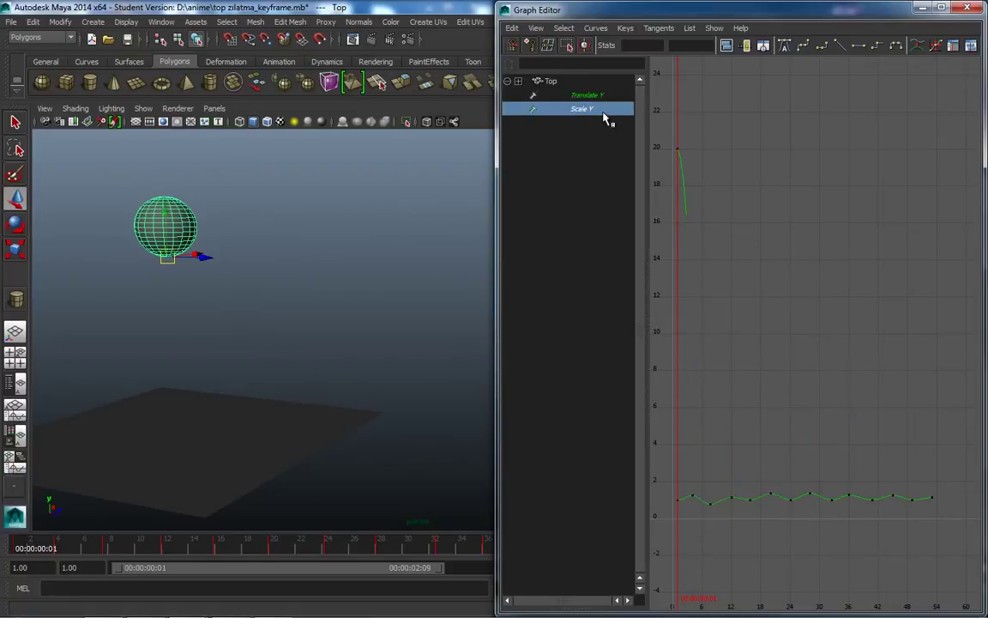
- Leave only Scale Y selected and frame its 0.75–1.36 oscillation to fill the graph
{"action": "left_click", "coordinate": [549, 81]}
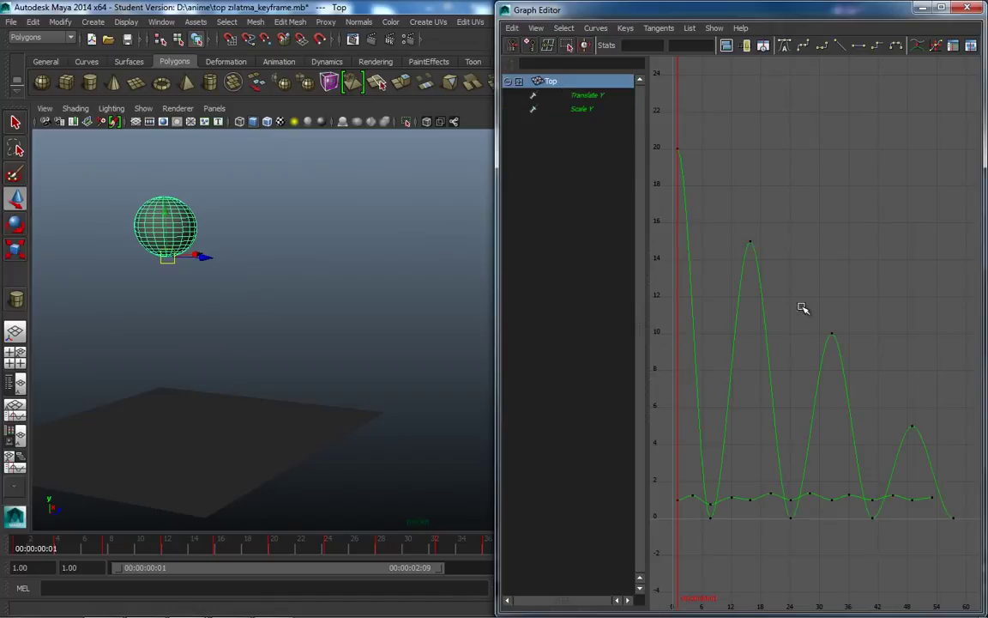
{"action": "left_click", "coordinate": [570, 136]}
{"action": "left_click", "coordinate": [588, 109]}
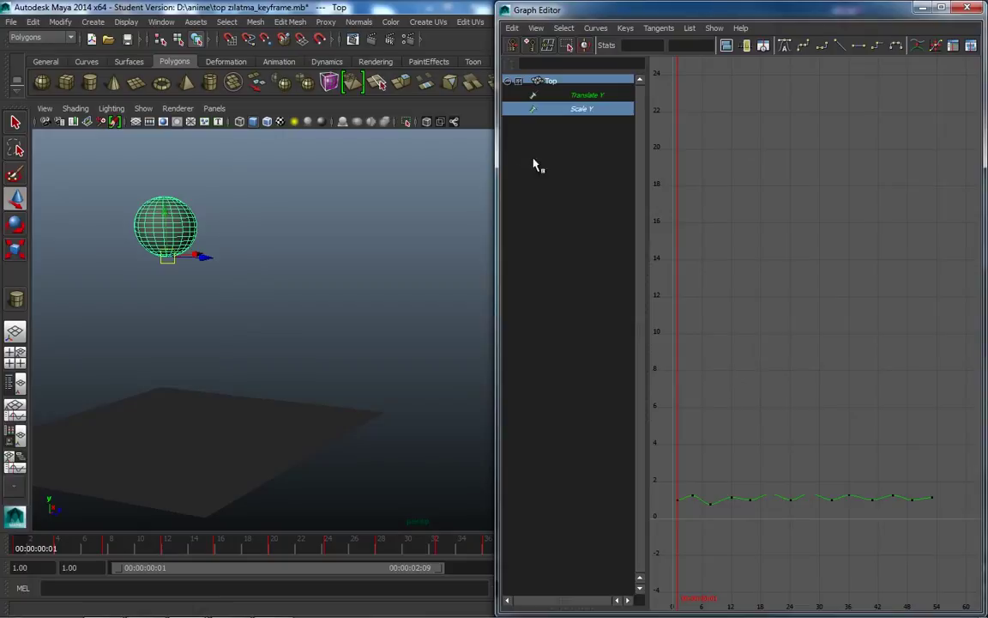
{"action": "left_click", "coordinate": [589, 112]}
{"action": "key", "text": "f"}
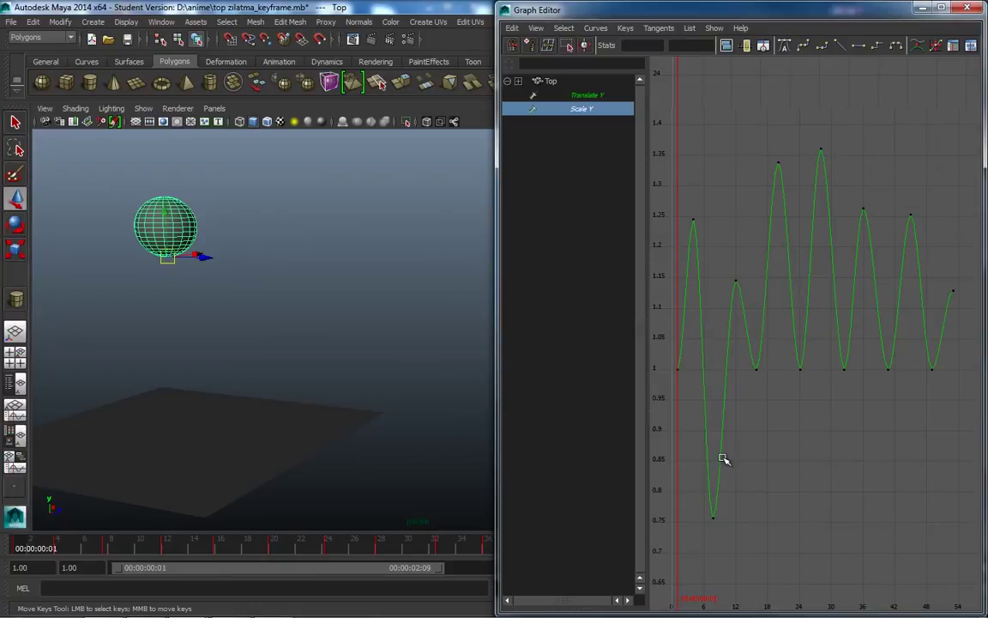
- Scrub the animation to frame 4 and frame the ball in the viewport
{"action": "mouse_move", "coordinate": [35, 551]}
{"action": "left_mouse_down"}
{"action": "mouse_move", "coordinate": [165, 543]}
{"action": "mouse_move", "coordinate": [56, 552]}
{"action": "mouse_move", "coordinate": [94, 550]}
{"action": "mouse_move", "coordinate": [97, 559]}
{"action": "mouse_move", "coordinate": [61, 549]}
{"action": "mouse_move", "coordinate": [72, 556]}
{"action": "left_mouse_up"}
{"action": "key", "text": "w"}
{"action": "key", "text": "f"}
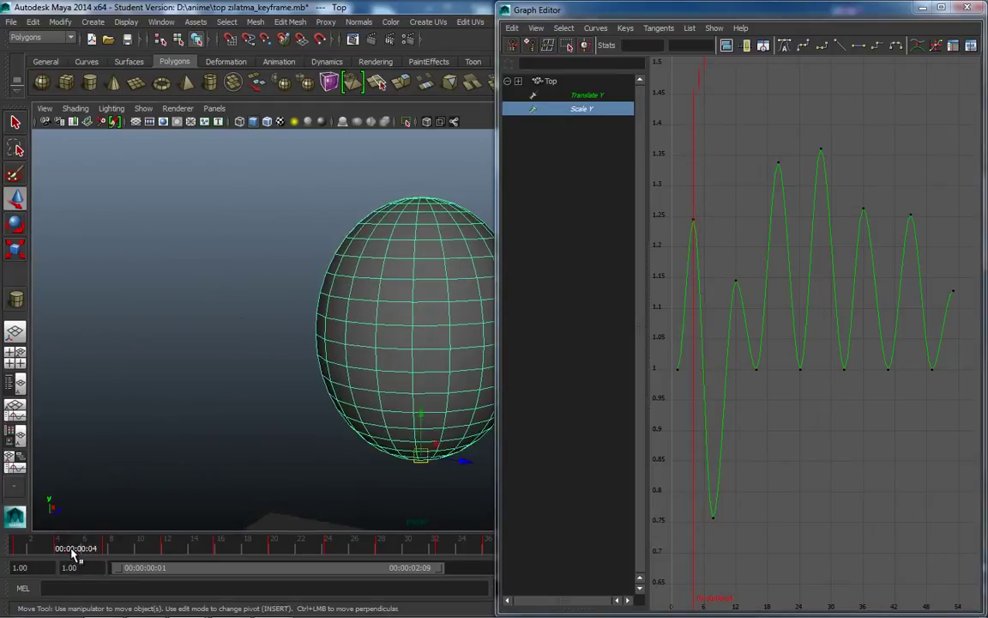
- Deselect the ball and orbit the camera around the scene
{"action": "left_click", "coordinate": [157, 487]}
{"action": "scroll", "coordinate": [250, 326], "scroll_direction": "down", "scroll_amount": 3}
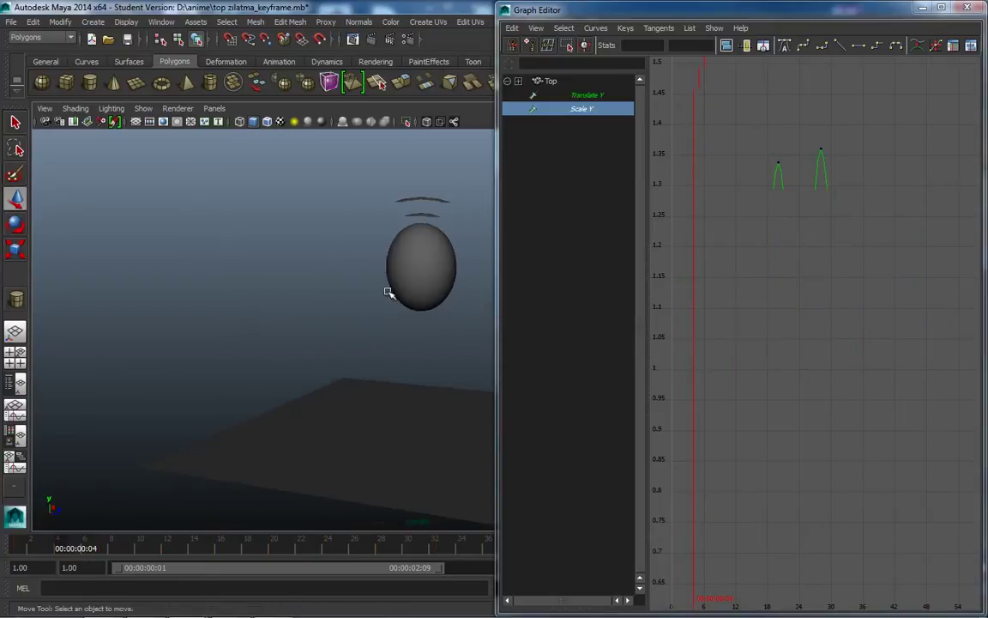
{"action": "left_click", "coordinate": [40, 66]}
{"action": "left_click_drag", "start_coordinate": [377, 223], "coordinate": [141, 250], "text": "alt"}
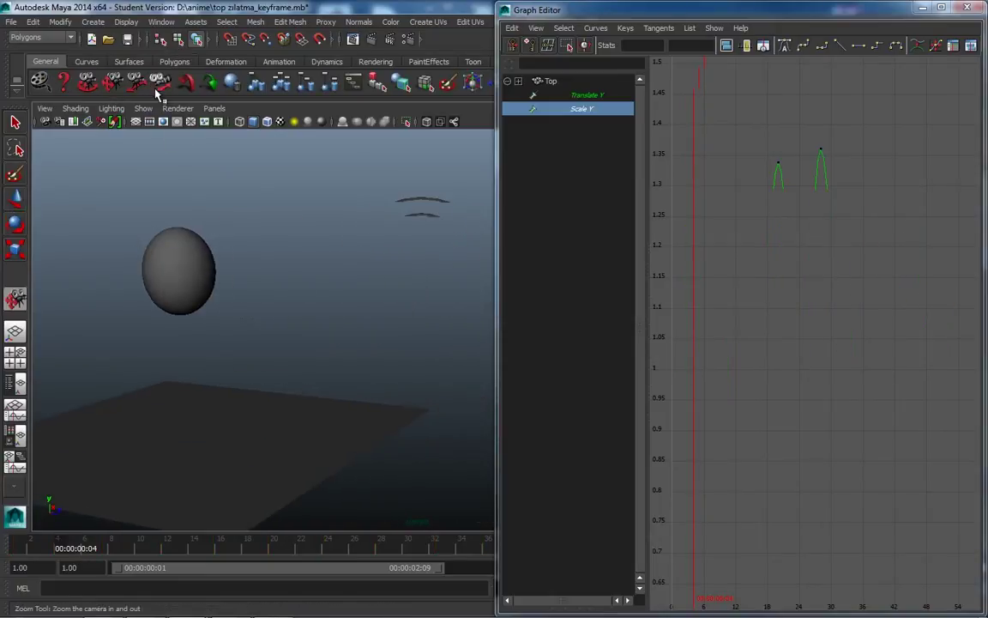
{"action": "mouse_move", "coordinate": [209, 331]}
{"action": "left_mouse_down", "text": "alt"}
{"action": "mouse_move", "coordinate": [207, 306]}
{"action": "mouse_move", "coordinate": [220, 364]}
{"action": "left_mouse_up", "text": "alt"}
- Step the time back and reselect the ball with the Move tool to show its Translate Y and Scale Y curves
{"action": "left_click", "coordinate": [221, 378]}
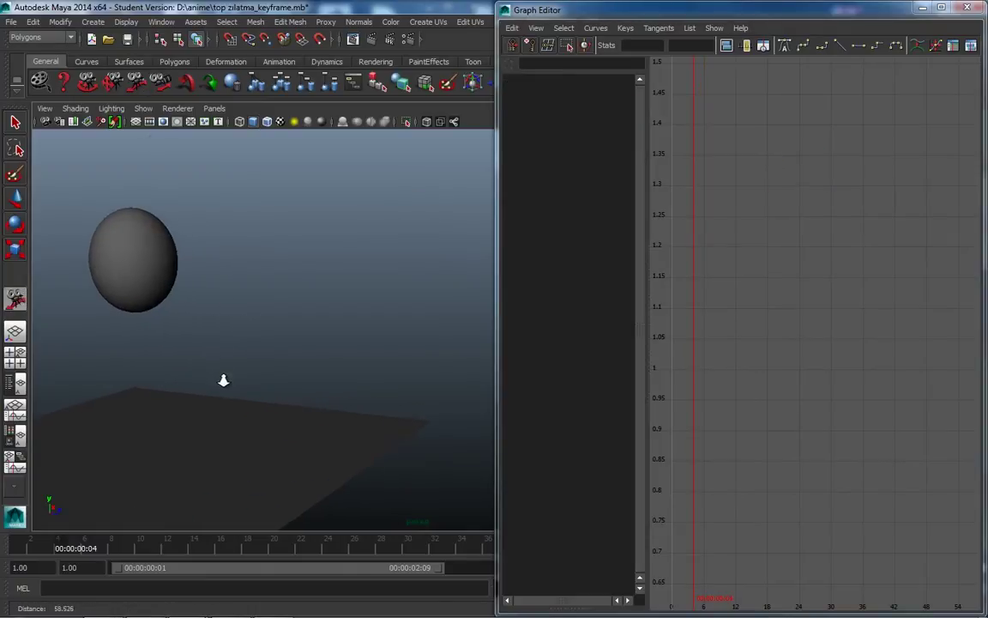
{"action": "left_click", "coordinate": [43, 550]}
{"action": "mouse_move", "coordinate": [43, 553]}
{"action": "left_mouse_down"}
{"action": "mouse_move", "coordinate": [19, 553]}
{"action": "mouse_move", "coordinate": [111, 552]}
{"action": "mouse_move", "coordinate": [66, 547]}
{"action": "mouse_move", "coordinate": [88, 549]}
{"action": "left_mouse_up"}
{"action": "key", "text": "w"}
{"action": "left_click", "coordinate": [129, 171]}
- Paste the copied keys at frame 6 from the time slider menu and scrub to check them
{"action": "right_click", "coordinate": [60, 548]}
{"action": "left_click", "coordinate": [101, 366]}
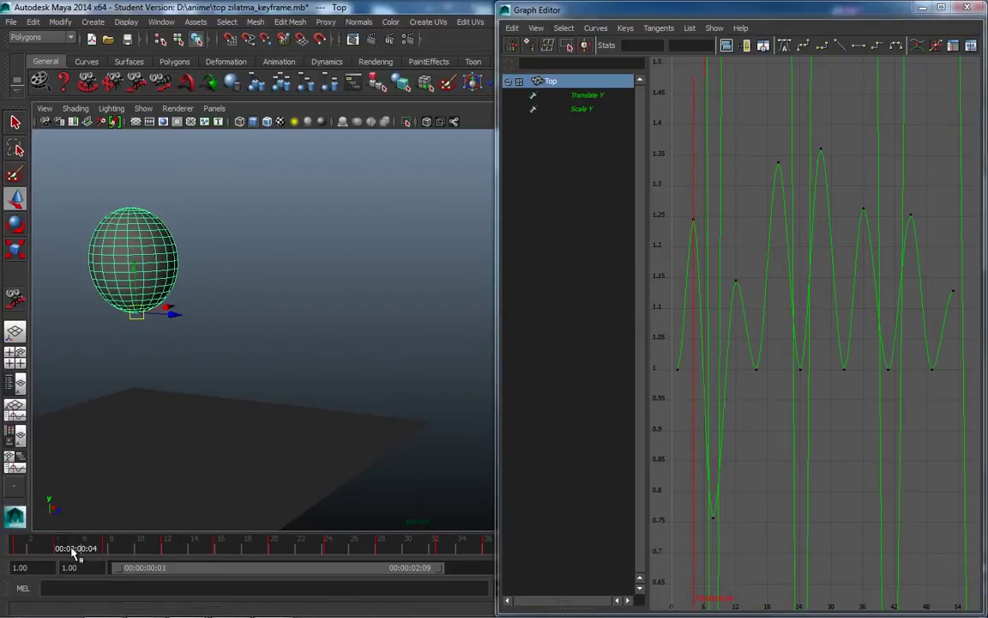
{"action": "right_click", "coordinate": [89, 549]}
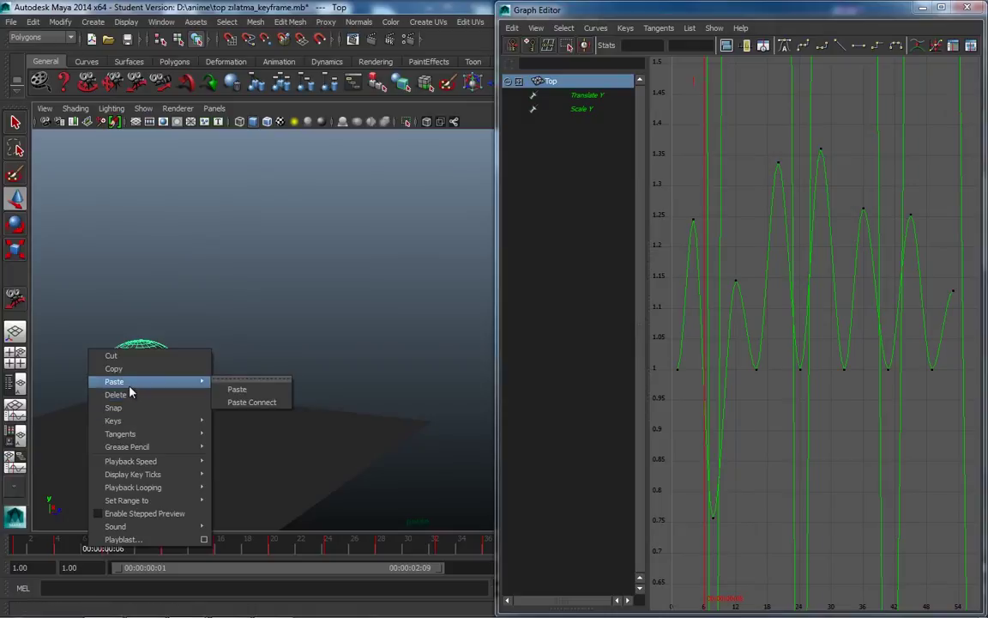
{"action": "mouse_move", "coordinate": [114, 381]}
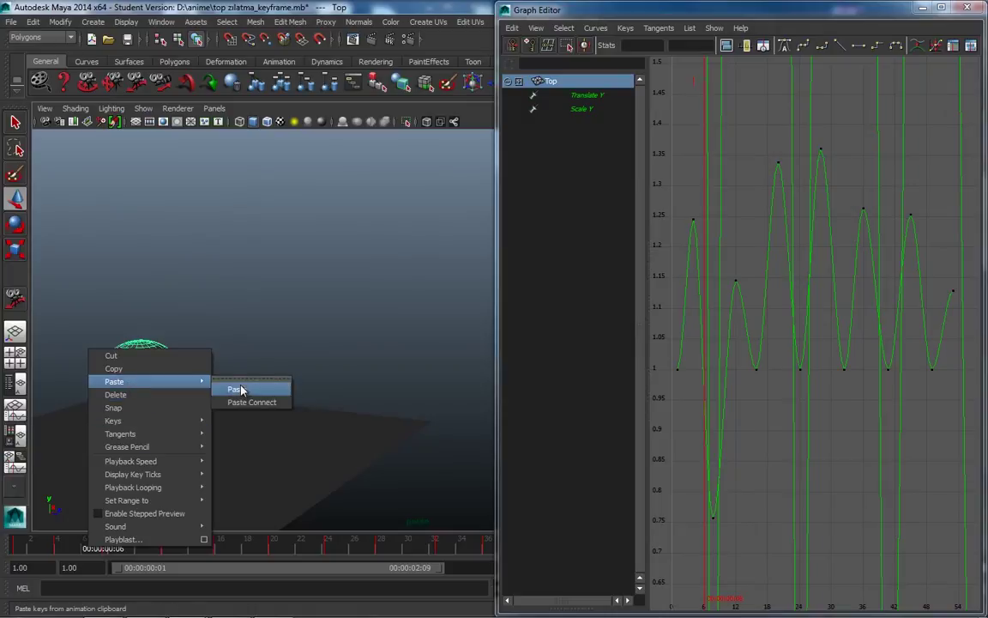
{"action": "left_click", "coordinate": [237, 388]}
{"action": "mouse_move", "coordinate": [95, 549]}
{"action": "left_mouse_down"}
{"action": "mouse_move", "coordinate": [85, 556]}
{"action": "mouse_move", "coordinate": [150, 552]}
{"action": "mouse_move", "coordinate": [71, 549]}
{"action": "mouse_move", "coordinate": [110, 549]}
{"action": "left_mouse_up"}
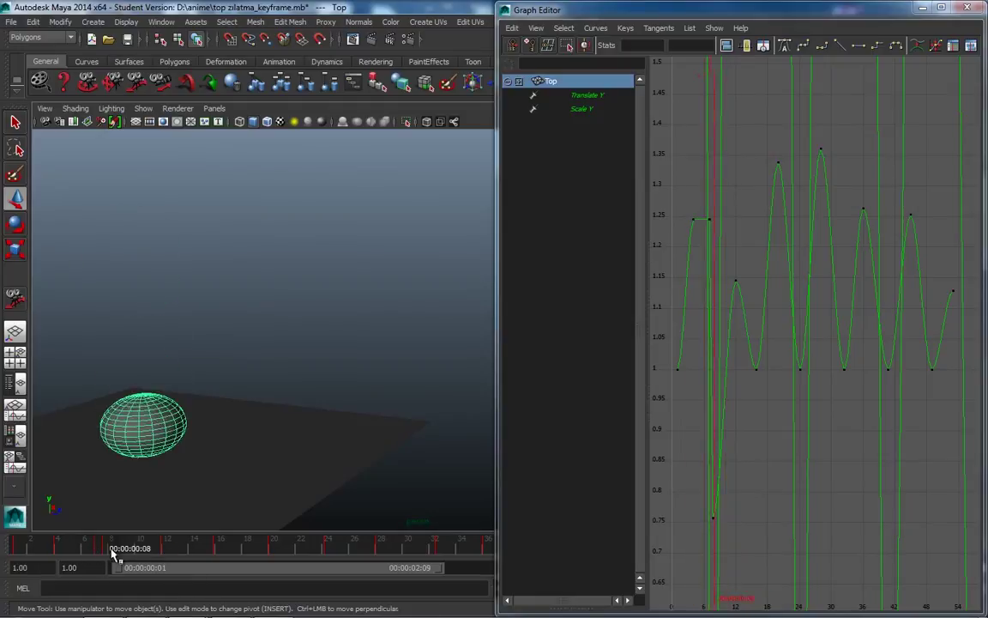
- Give the Scale Y key near frame 7 spline tangents and pull its tangent to round the peak to about 1.3
{"action": "left_click", "coordinate": [580, 111]}
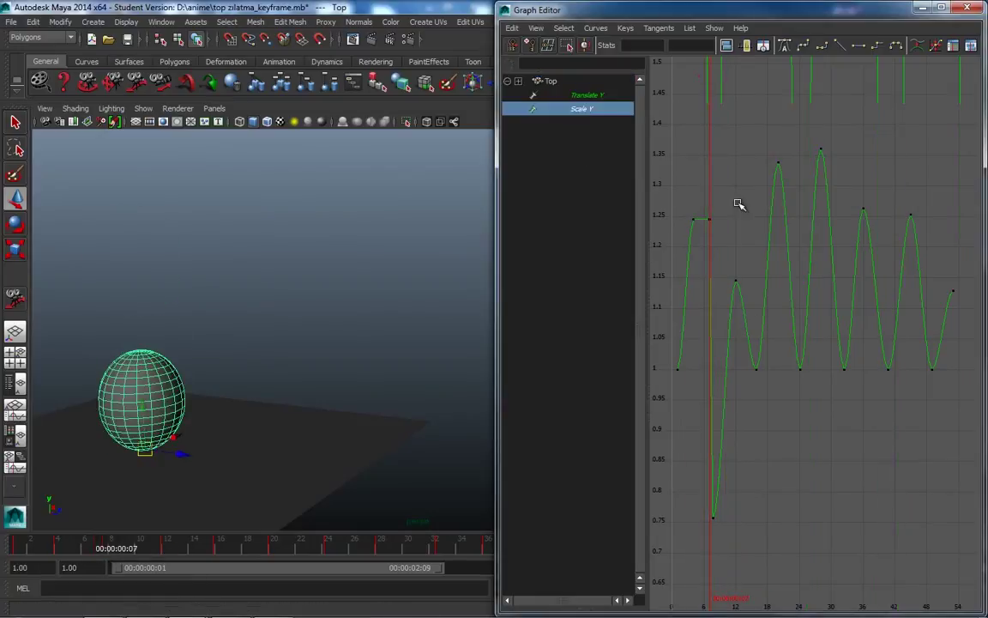
{"action": "left_click", "coordinate": [715, 230]}
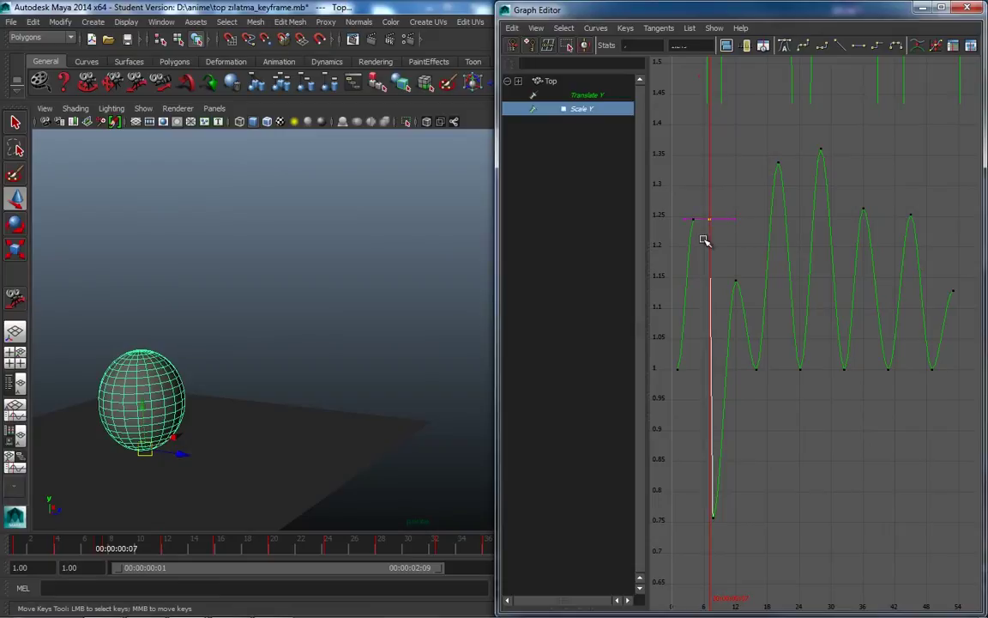
{"action": "left_click", "coordinate": [805, 46]}
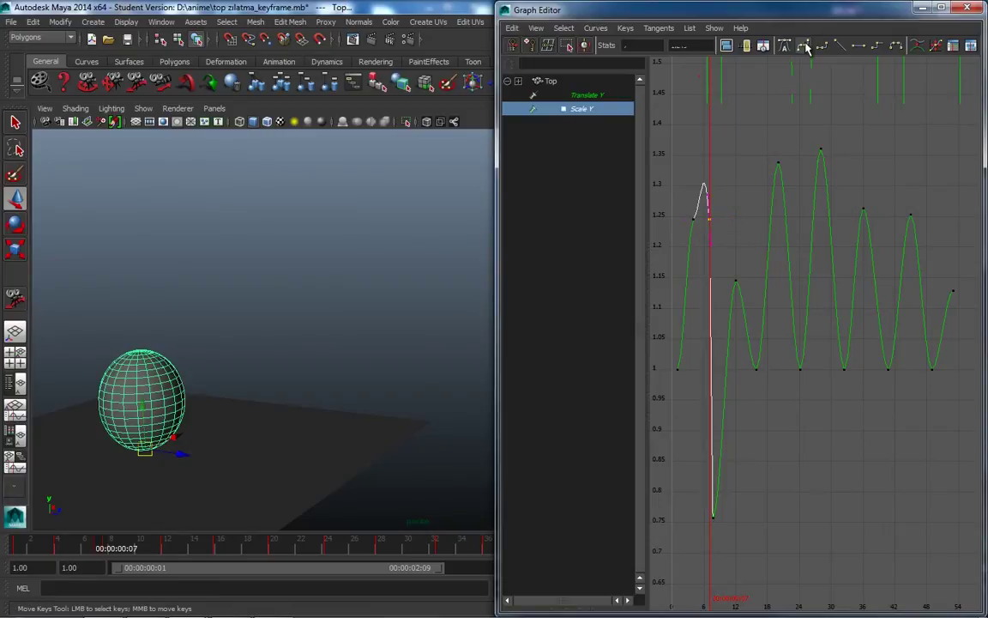
{"action": "left_click_drag", "start_coordinate": [682, 212], "coordinate": [707, 230]}
{"action": "mouse_move", "coordinate": [721, 218]}
{"action": "middle_mouse_down"}
{"action": "mouse_move", "coordinate": [697, 189]}
{"action": "mouse_move", "coordinate": [689, 220]}
{"action": "middle_mouse_up"}
{"action": "left_click", "coordinate": [699, 304]}
{"action": "mouse_move", "coordinate": [47, 549]}
{"action": "left_mouse_down"}
{"action": "mouse_move", "coordinate": [171, 538]}
{"action": "mouse_move", "coordinate": [100, 541]}
{"action": "mouse_move", "coordinate": [109, 546]}
{"action": "left_mouse_up"}
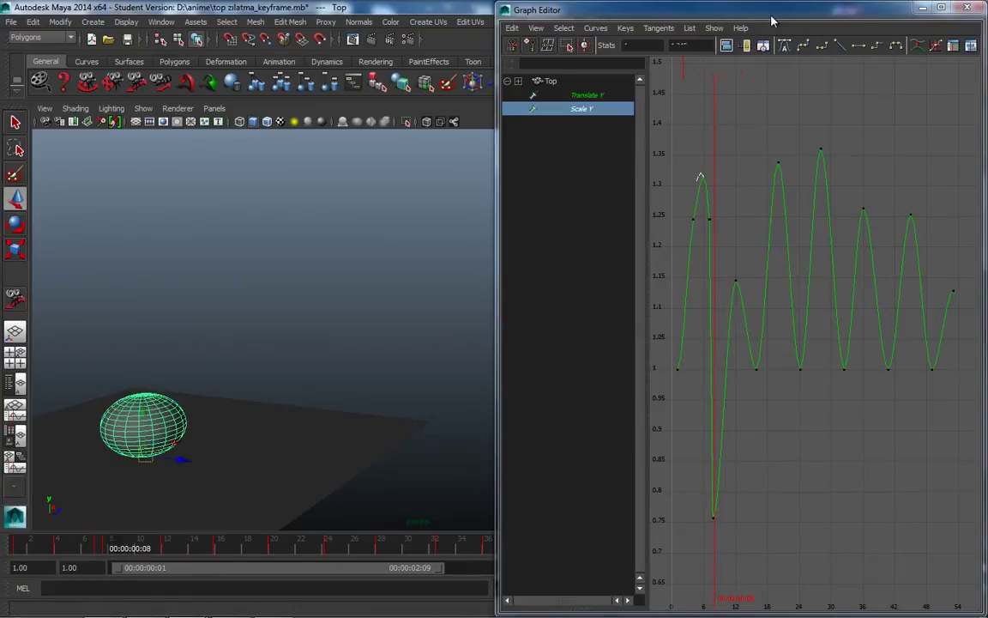
{"action": "left_click_drag", "start_coordinate": [772, 19], "coordinate": [557, 46]}
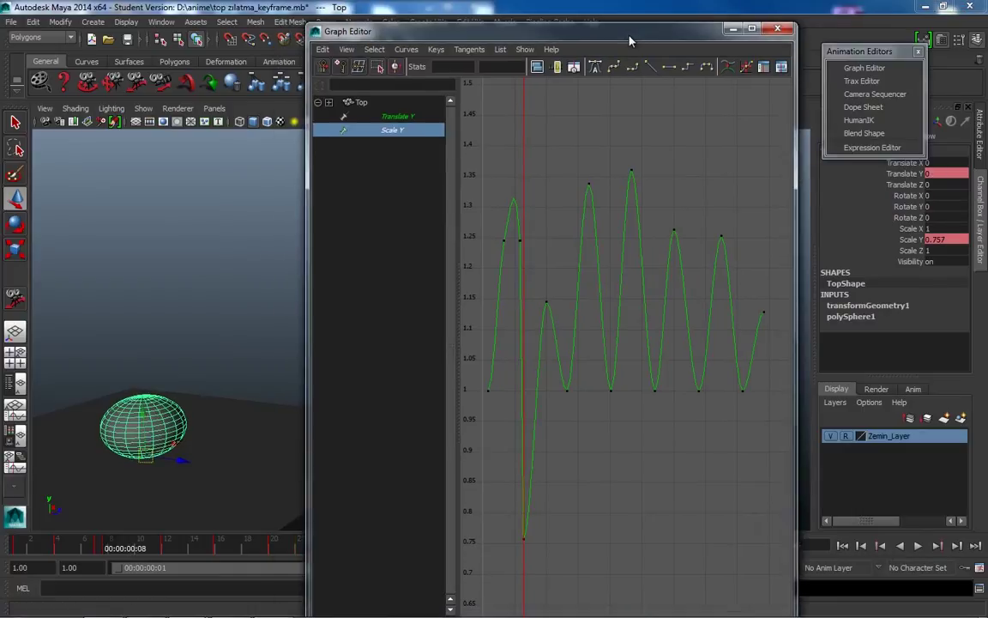
- Select the low Scale Y key near frame 8 and set its value to 0.5 in the Channel Box
{"action": "left_click_drag", "start_coordinate": [605, 43], "coordinate": [639, 23]}
{"action": "left_click_drag", "start_coordinate": [531, 532], "coordinate": [533, 530]}
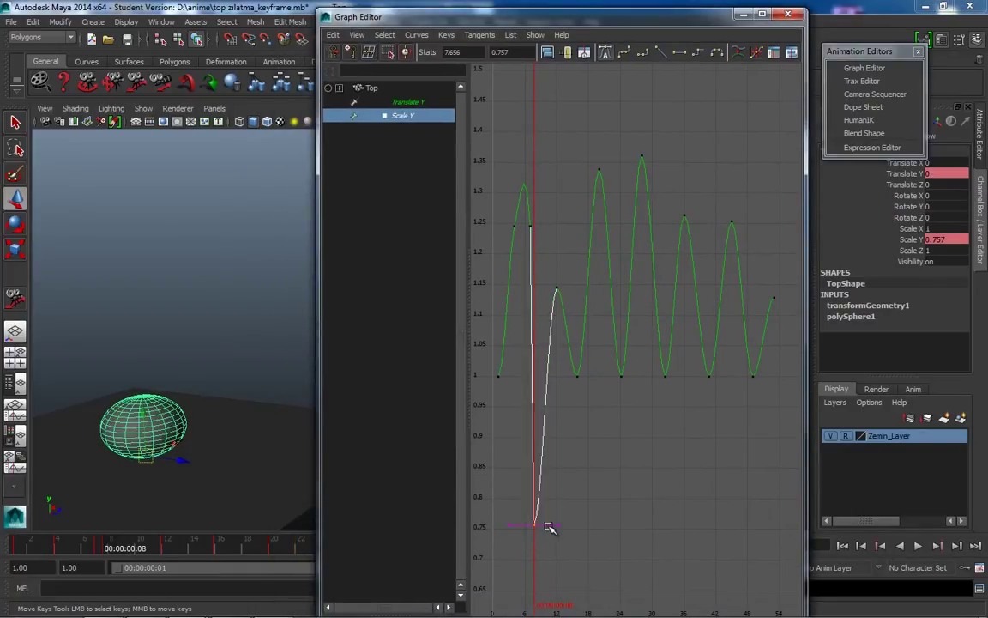
{"action": "left_click", "coordinate": [534, 526]}
{"action": "middle_click_drag", "start_coordinate": [535, 516], "coordinate": [556, 529]}
{"action": "left_click_drag", "start_coordinate": [566, 496], "coordinate": [534, 521]}
{"action": "mouse_move", "coordinate": [537, 527]}
{"action": "middle_mouse_down"}
{"action": "mouse_move", "coordinate": [533, 551]}
{"action": "mouse_move", "coordinate": [534, 513]}
{"action": "mouse_move", "coordinate": [537, 611]}
{"action": "middle_mouse_up"}
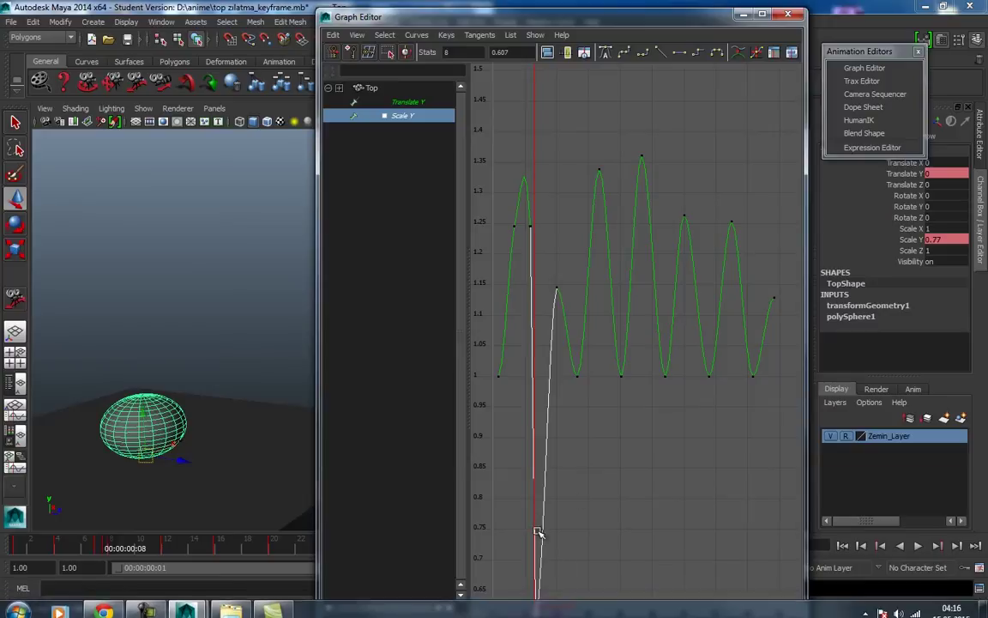
{"action": "double_click", "coordinate": [945, 241]}
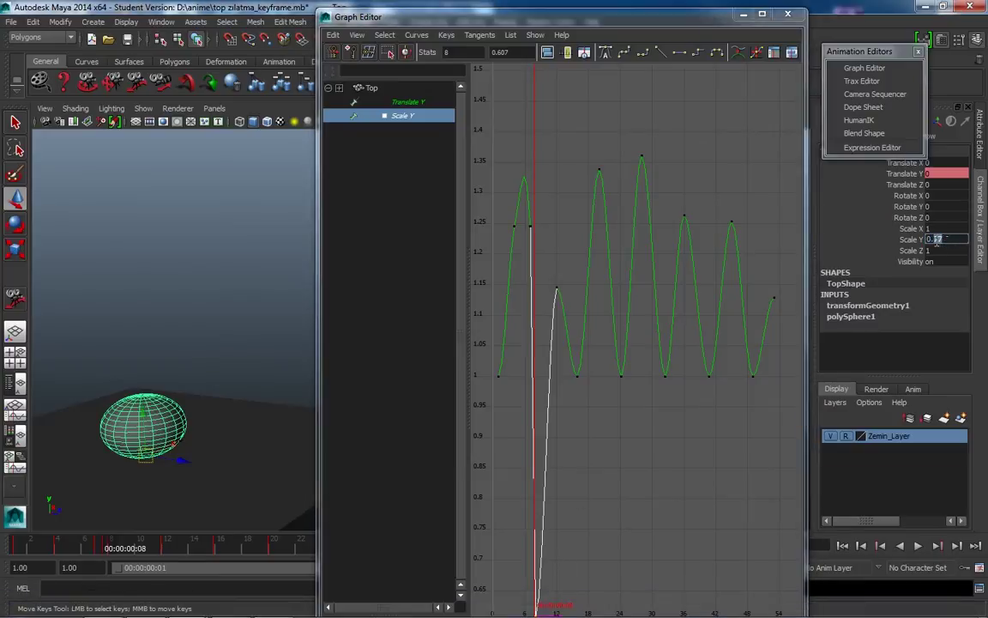
{"action": "type", "text": "0.5"}
{"action": "key", "text": "Return"}
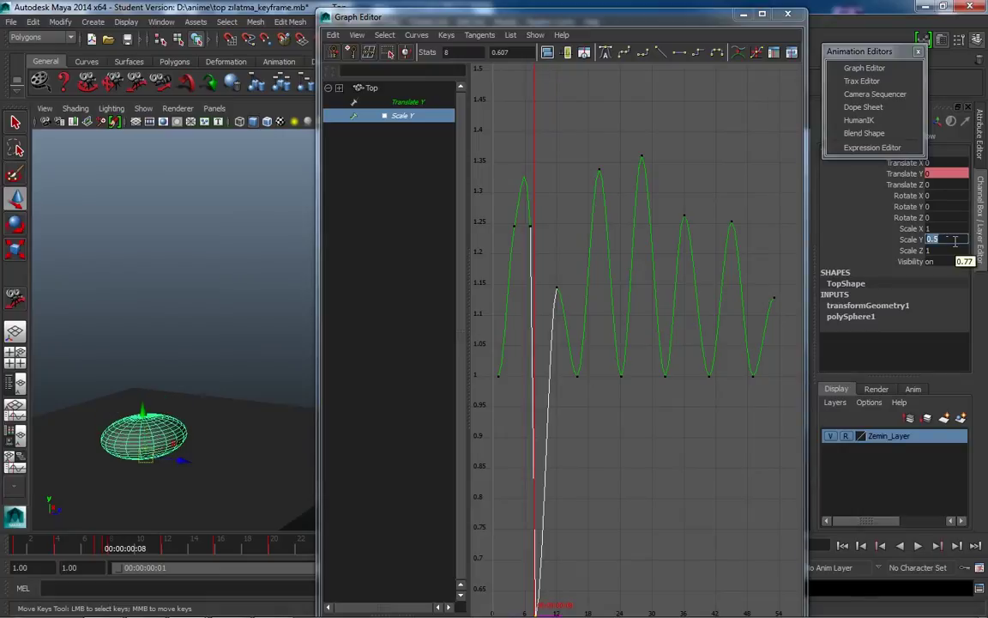
- Play back and scrub frames 8–11 to check the squash, then dock the Graph Editor on the right half
{"action": "key", "text": "alt+v"}
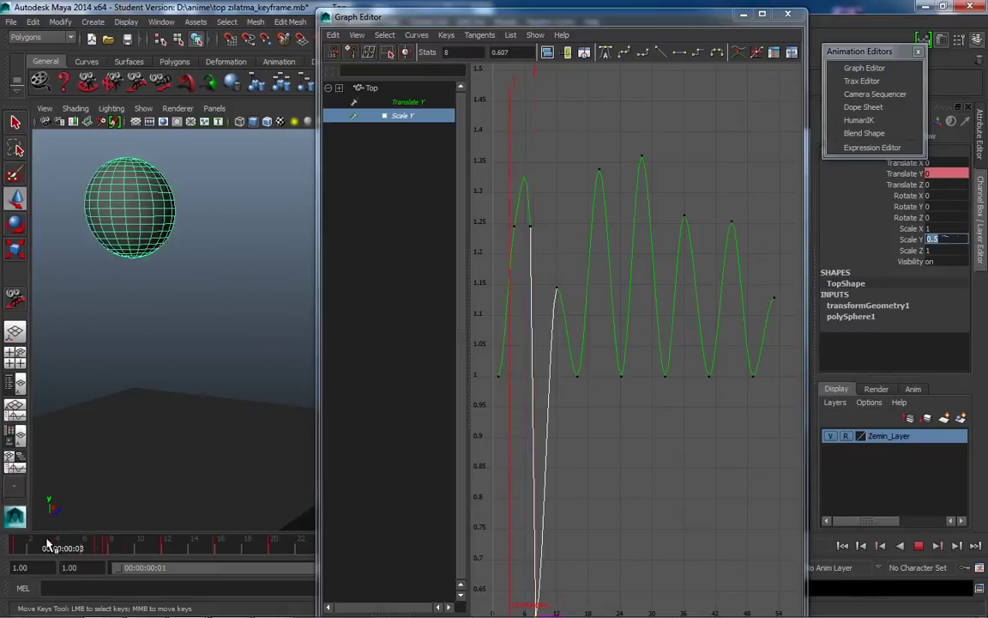
{"action": "left_click_drag", "start_coordinate": [73, 549], "coordinate": [168, 559]}
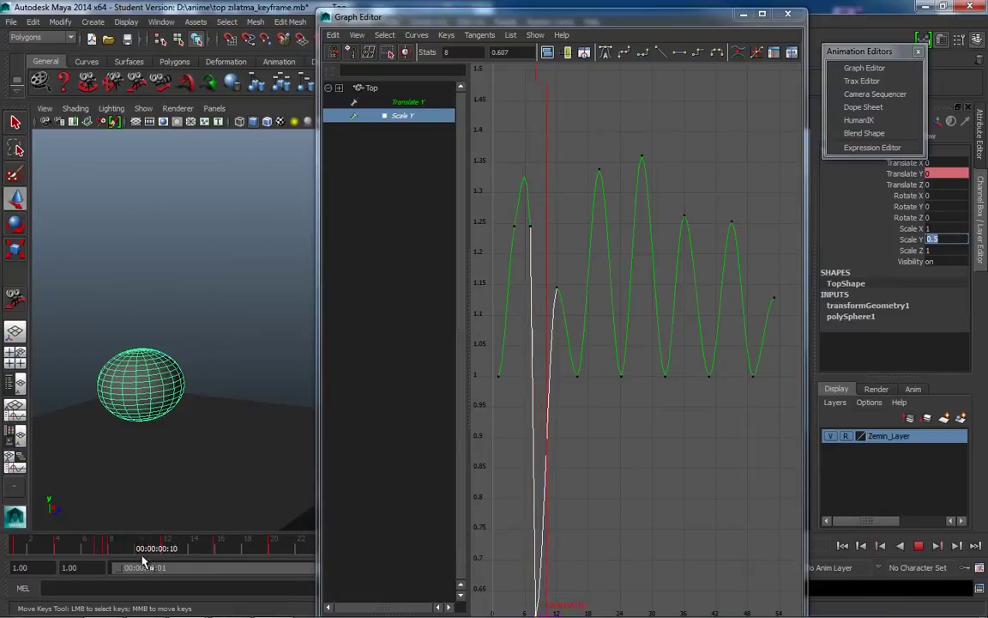
{"action": "mouse_move", "coordinate": [168, 559]}
{"action": "left_mouse_down"}
{"action": "mouse_move", "coordinate": [149, 567]}
{"action": "mouse_move", "coordinate": [158, 565]}
{"action": "left_mouse_up"}
{"action": "left_click_drag", "start_coordinate": [565, 17], "coordinate": [987, 64]}
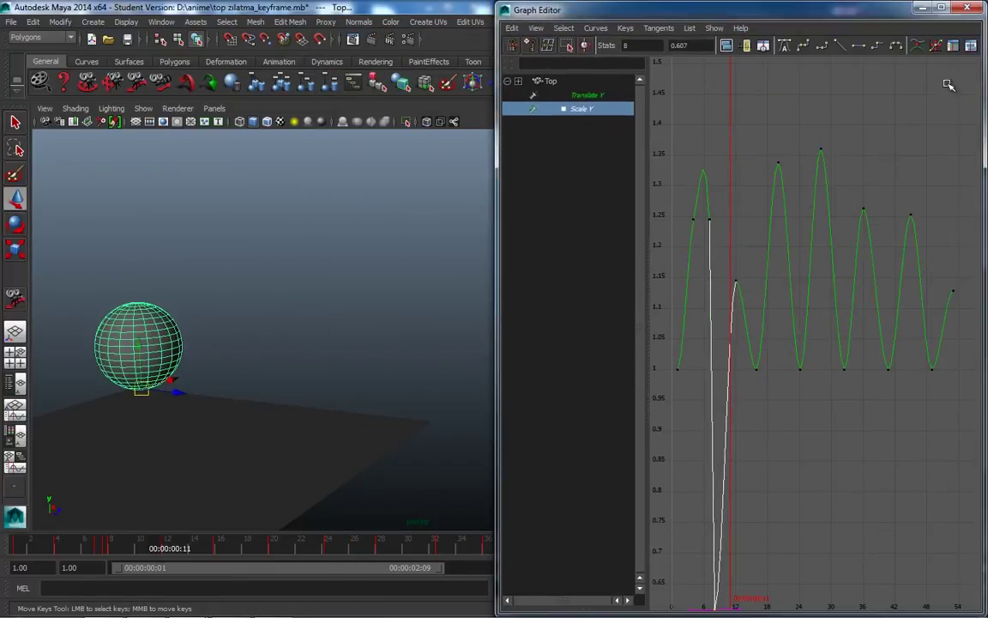
- Close the Graph Editor, then play and scrub through frames 3 to 14 to review the bounce
{"action": "left_click", "coordinate": [969, 8]}
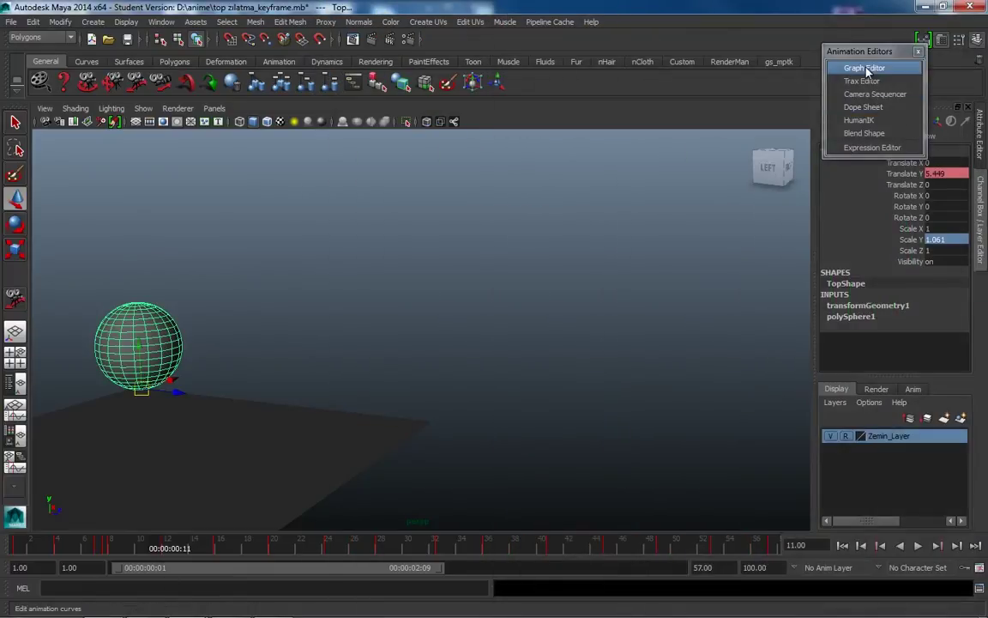
{"action": "left_click", "coordinate": [413, 319]}
{"action": "key", "text": "alt+v"}
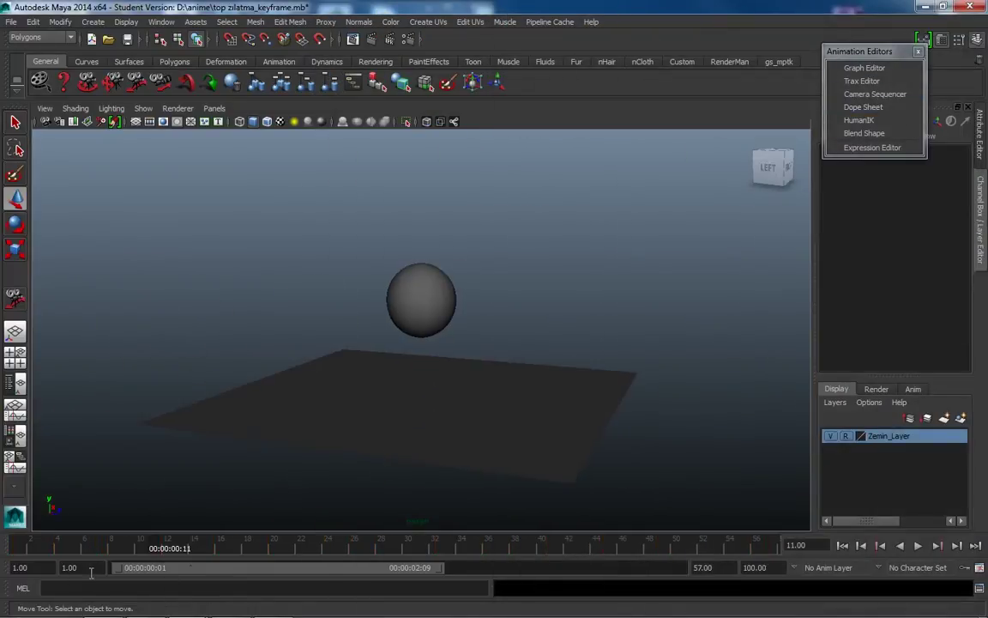
{"action": "mouse_move", "coordinate": [50, 550]}
{"action": "left_mouse_down"}
{"action": "mouse_move", "coordinate": [357, 566]}
{"action": "mouse_move", "coordinate": [332, 551]}
{"action": "mouse_move", "coordinate": [260, 549]}
{"action": "mouse_move", "coordinate": [279, 550]}
{"action": "left_mouse_up"}
- Copy the ball's frame-19 stretch keys and paste them at frame 23, then narrow the timeline
{"action": "left_click", "coordinate": [402, 329]}
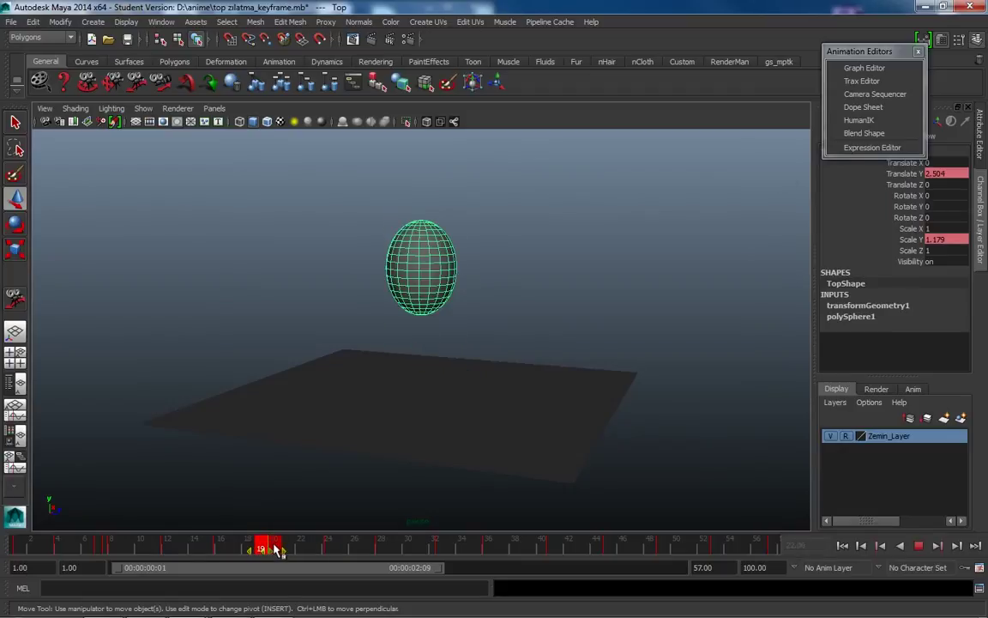
{"action": "right_click", "coordinate": [279, 549]}
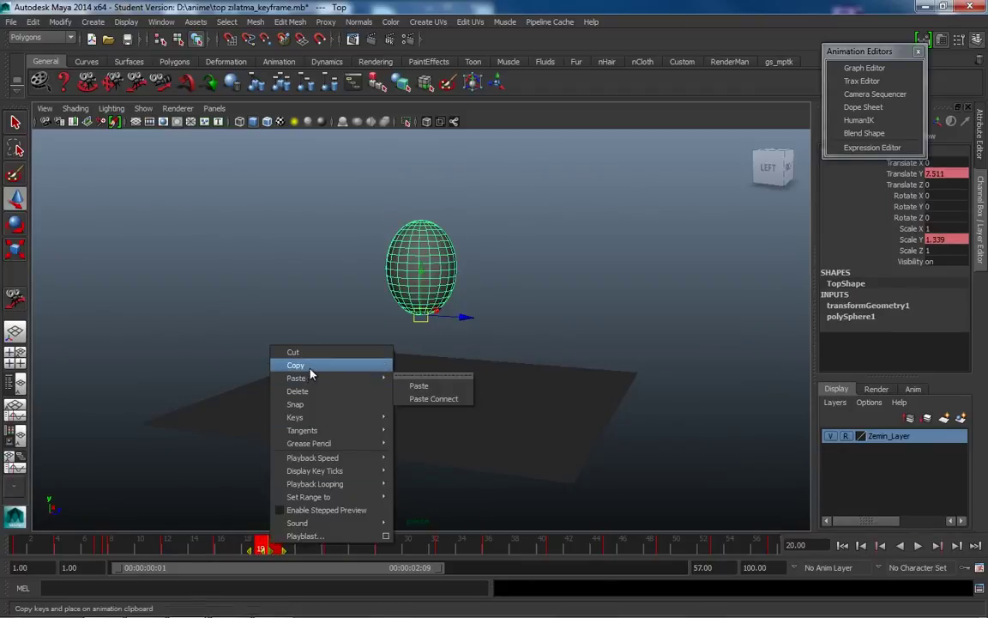
{"action": "left_click", "coordinate": [300, 366]}
{"action": "left_click_drag", "start_coordinate": [266, 549], "coordinate": [313, 547]}
{"action": "right_click", "coordinate": [313, 547]}
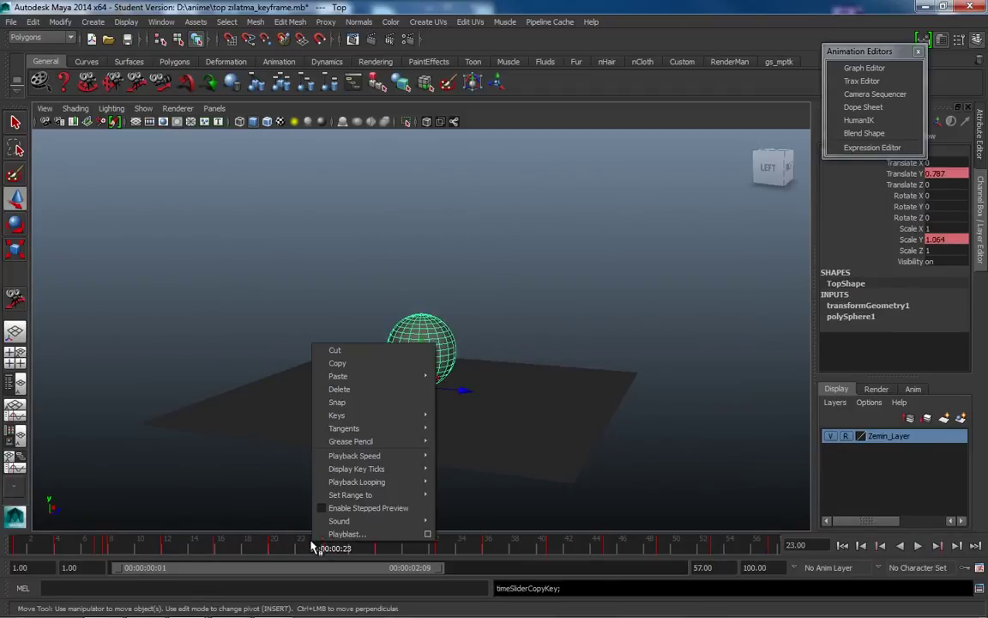
{"action": "left_click", "coordinate": [463, 386]}
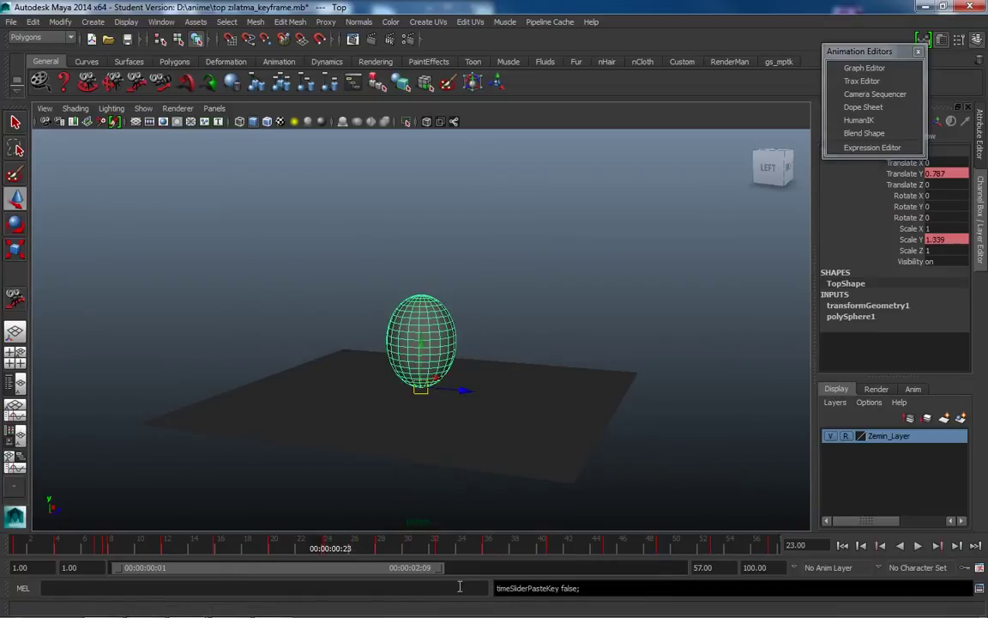
{"action": "mouse_move", "coordinate": [445, 573]}
{"action": "left_mouse_down"}
{"action": "mouse_move", "coordinate": [236, 579]}
{"action": "mouse_move", "coordinate": [264, 584]}
{"action": "left_mouse_up"}
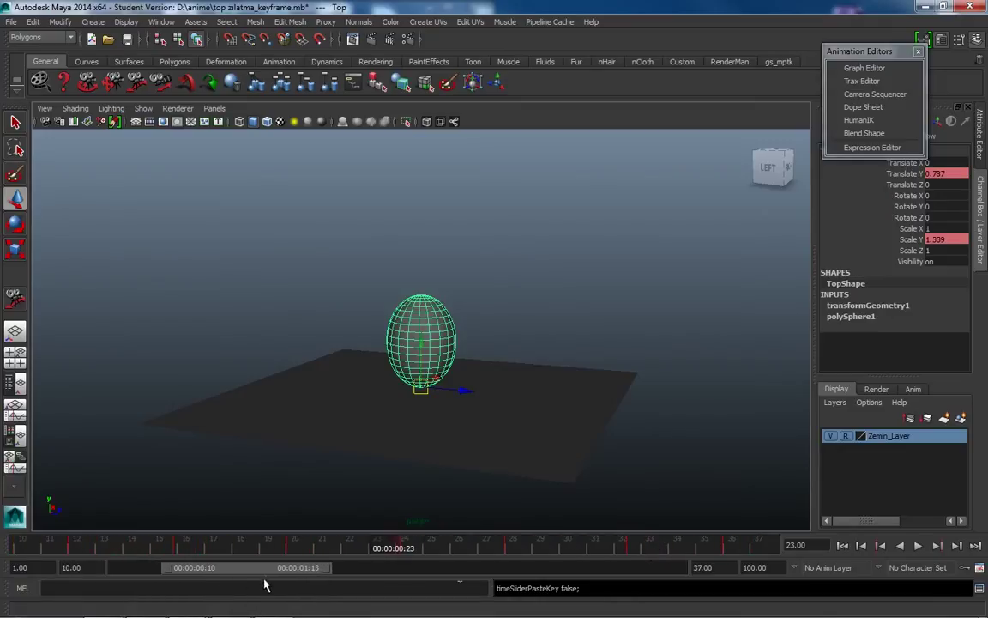
- Isolate the Scale Y curve and reshape the tangent of the frame-24 key
{"action": "left_click", "coordinate": [863, 68]}
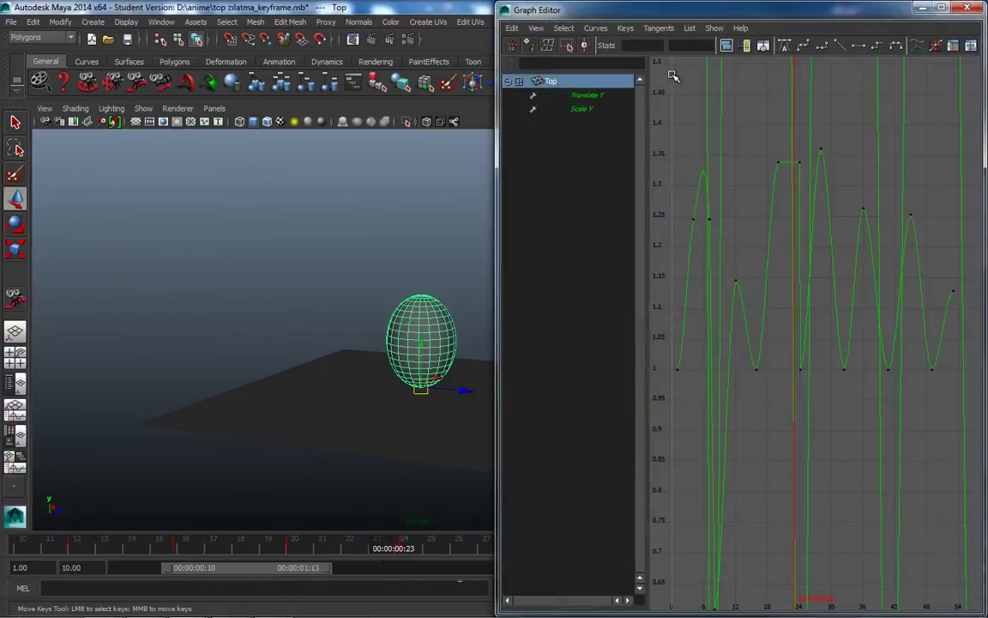
{"action": "left_click", "coordinate": [583, 109]}
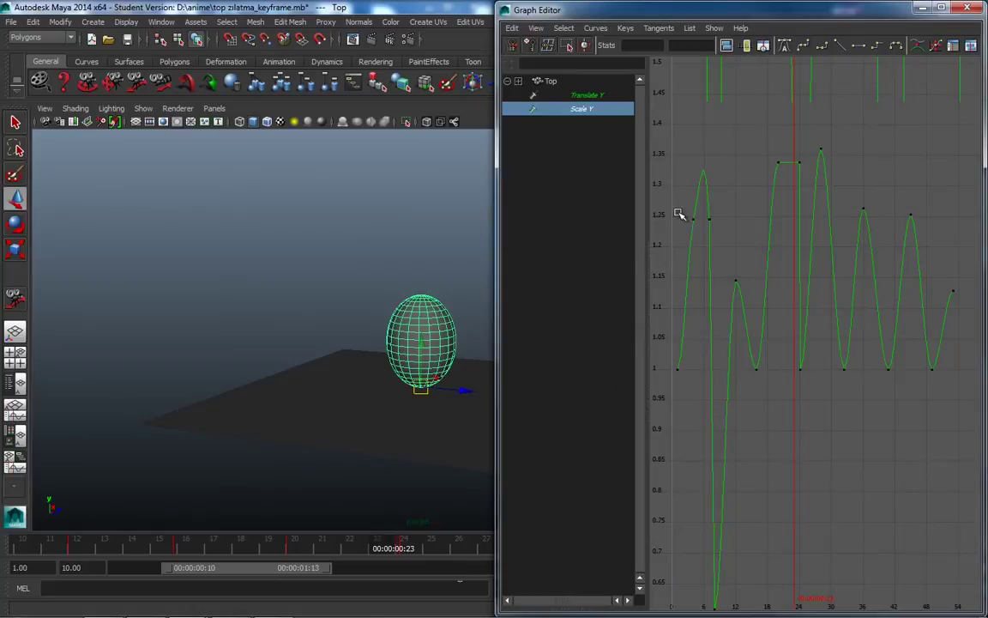
{"action": "left_click", "coordinate": [799, 162]}
{"action": "right_click", "coordinate": [799, 163]}
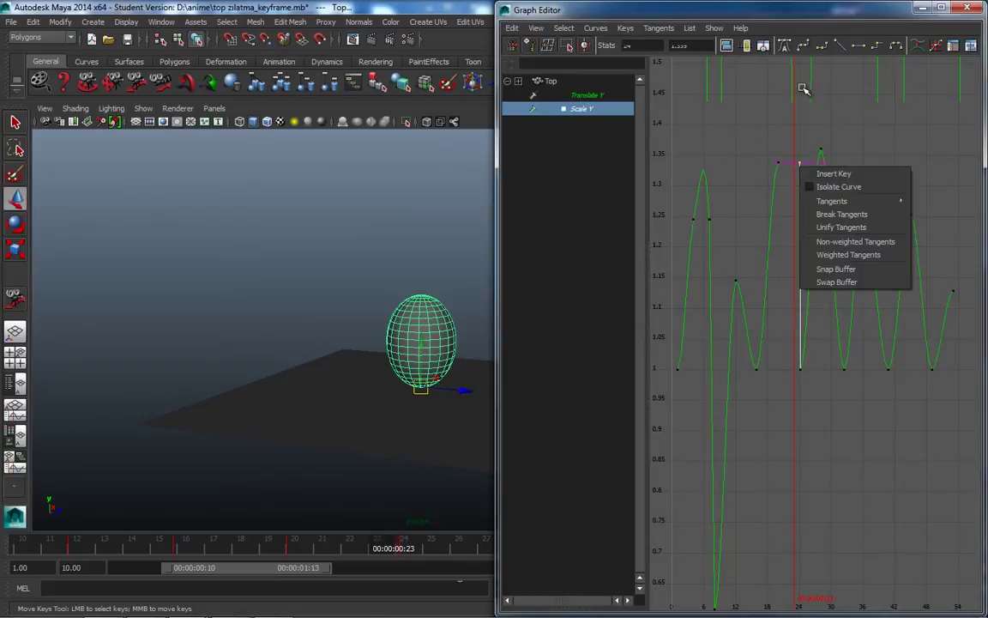
{"action": "left_click", "coordinate": [831, 27]}
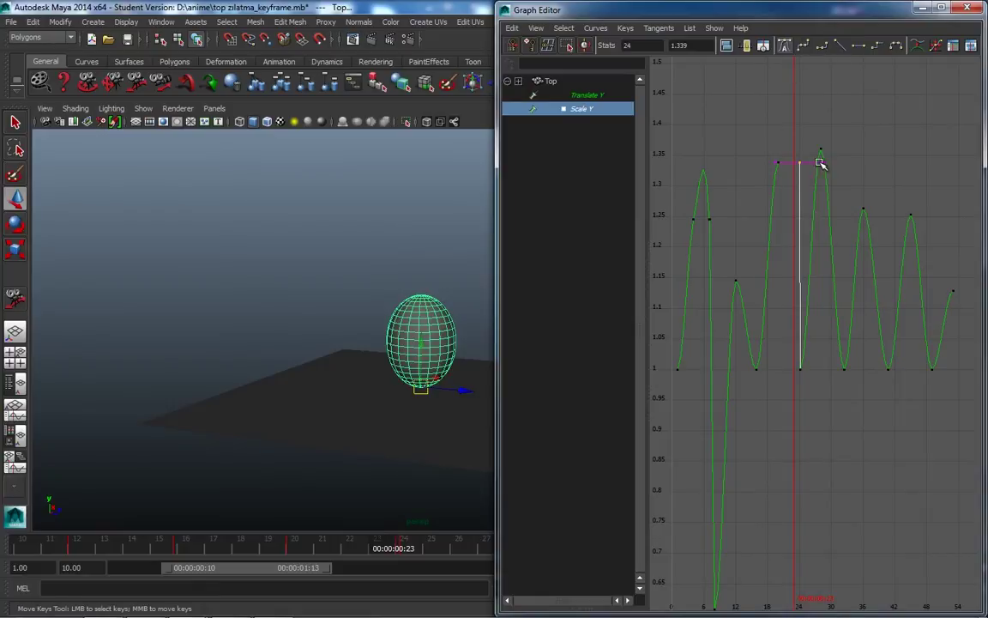
{"action": "middle_click_drag", "start_coordinate": [820, 163], "coordinate": [807, 199]}
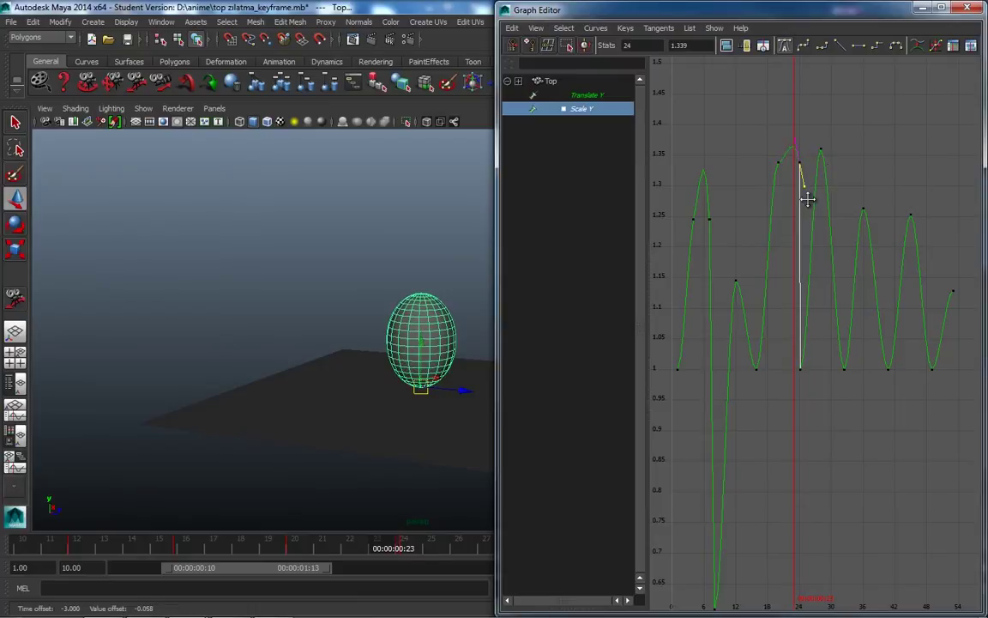
- Try flat tangents and undo them, then angle the frame-24 key's outgoing tangent downward
{"action": "left_click", "coordinate": [823, 154]}
{"action": "left_click", "coordinate": [783, 46]}
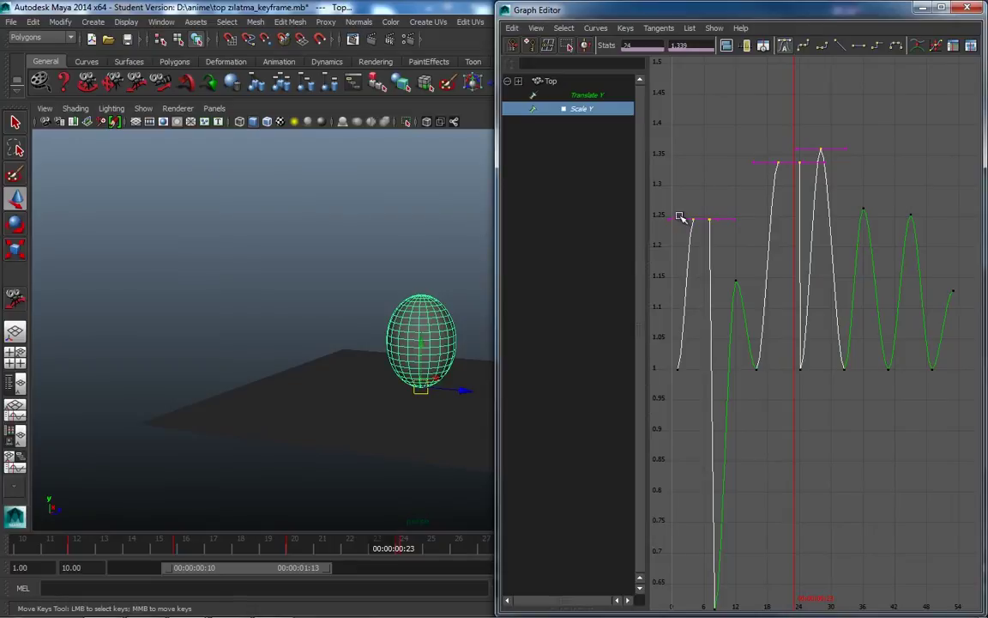
{"action": "key", "text": "ctrl+z"}
{"action": "left_click", "coordinate": [820, 152]}
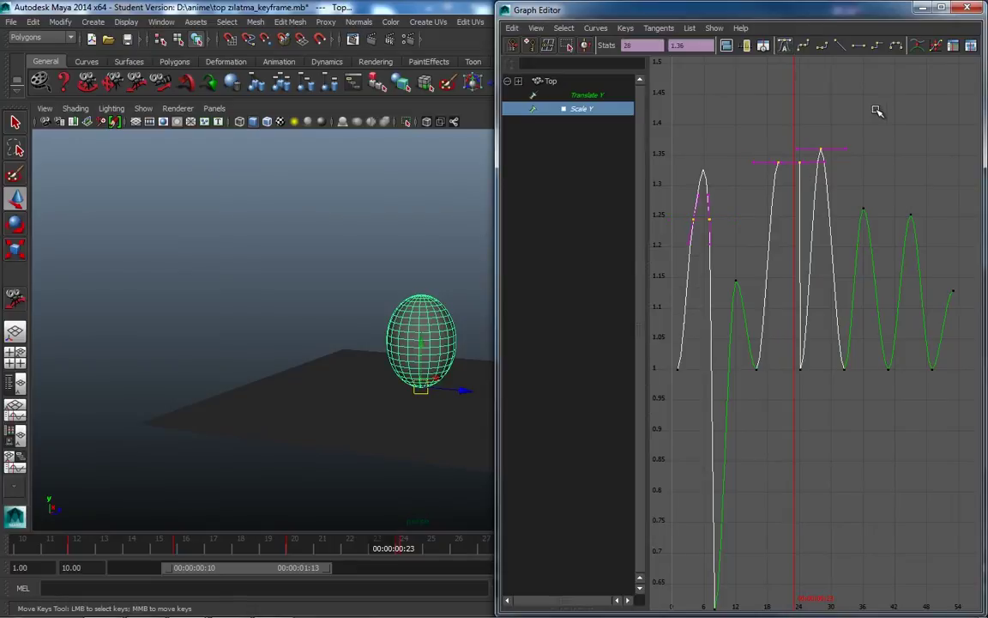
{"action": "key", "text": "ctrl+z"}
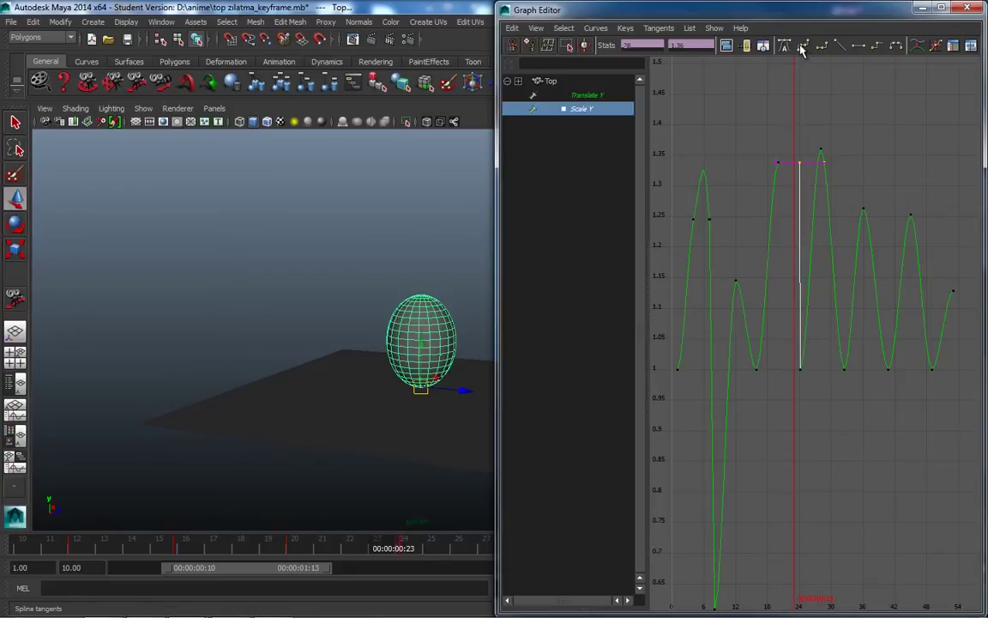
{"action": "left_click", "coordinate": [822, 163]}
{"action": "middle_click_drag", "start_coordinate": [821, 163], "coordinate": [814, 205]}
- Move the 1.339 stretch peak key back to frame 20, just before the landing
{"action": "left_click", "coordinate": [789, 176]}
{"action": "middle_click_drag", "start_coordinate": [799, 164], "coordinate": [807, 170]}
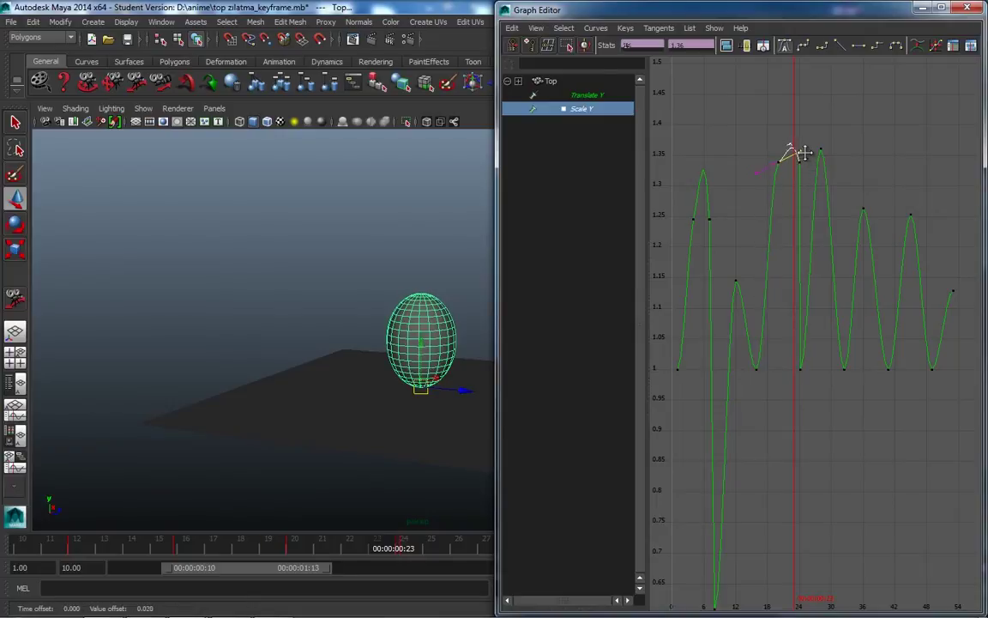
{"action": "left_click", "coordinate": [798, 154]}
{"action": "middle_click_drag", "start_coordinate": [798, 155], "coordinate": [791, 133]}
{"action": "middle_click_drag", "start_coordinate": [792, 133], "coordinate": [791, 136]}
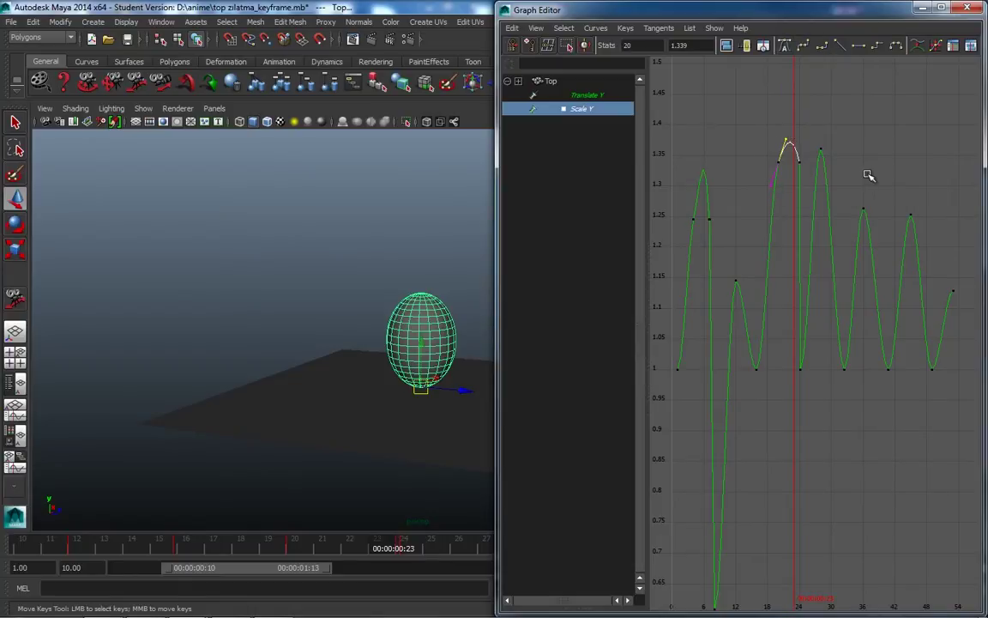
- Try Linear and then Flat tangents on the frame-45 Scale Y peak key
{"action": "left_click", "coordinate": [913, 214]}
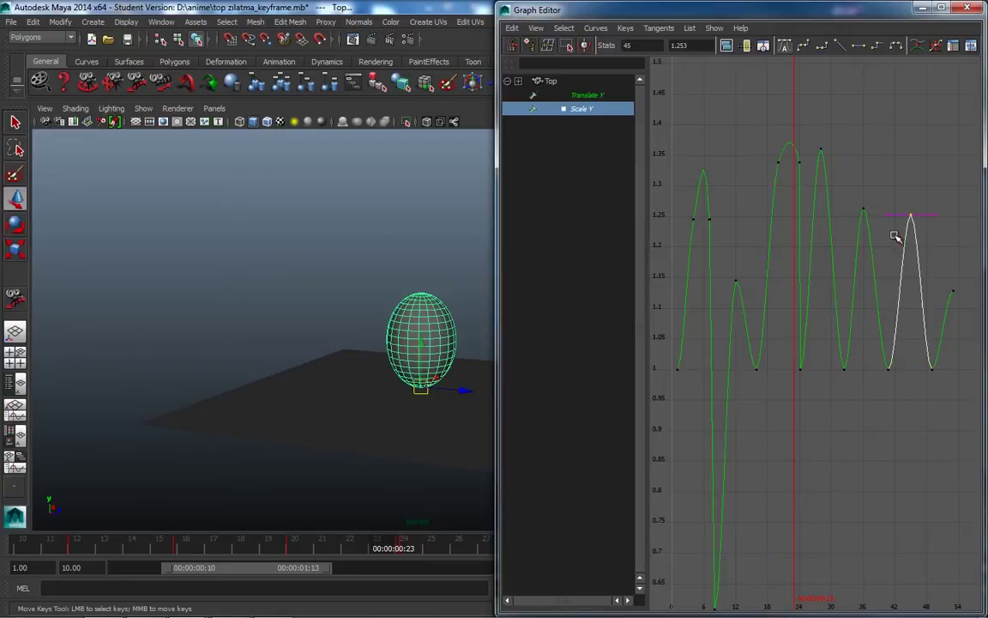
{"action": "left_click", "coordinate": [935, 214]}
{"action": "middle_click_drag", "start_coordinate": [934, 217], "coordinate": [940, 208]}
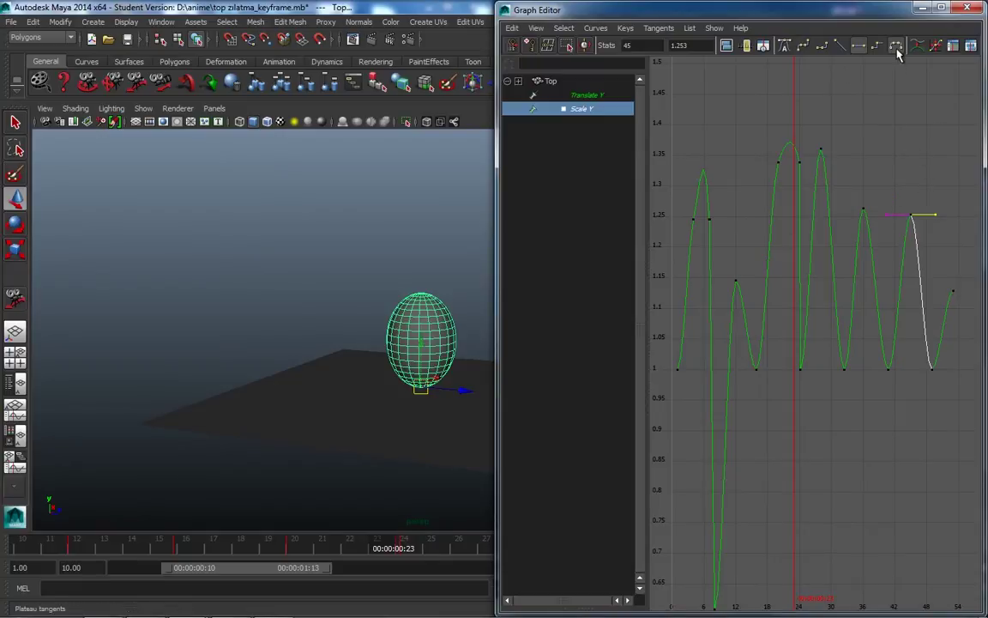
{"action": "left_click", "coordinate": [838, 52]}
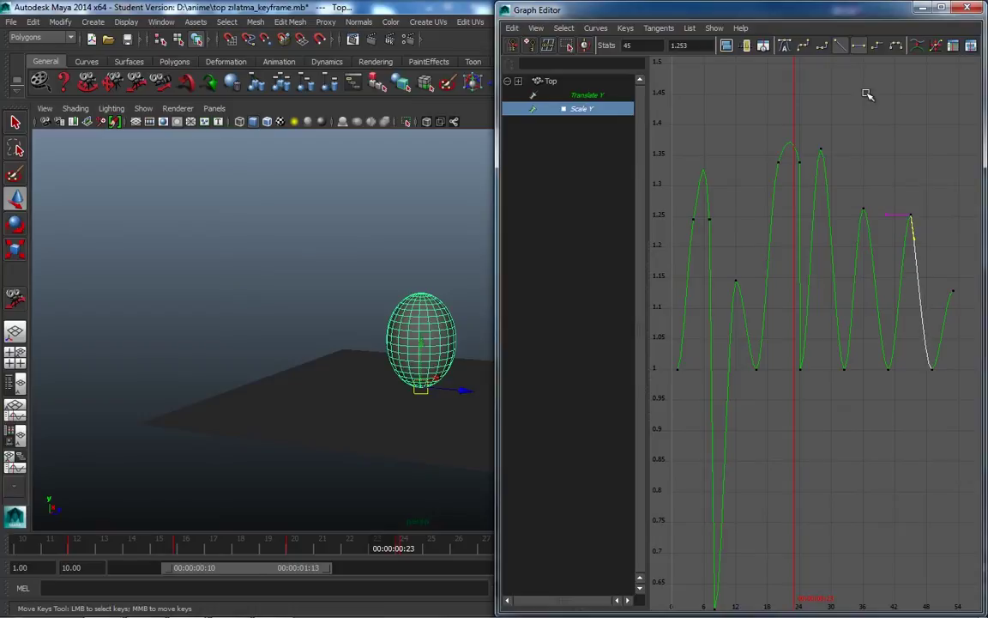
{"action": "middle_click_drag", "start_coordinate": [912, 232], "coordinate": [938, 225]}
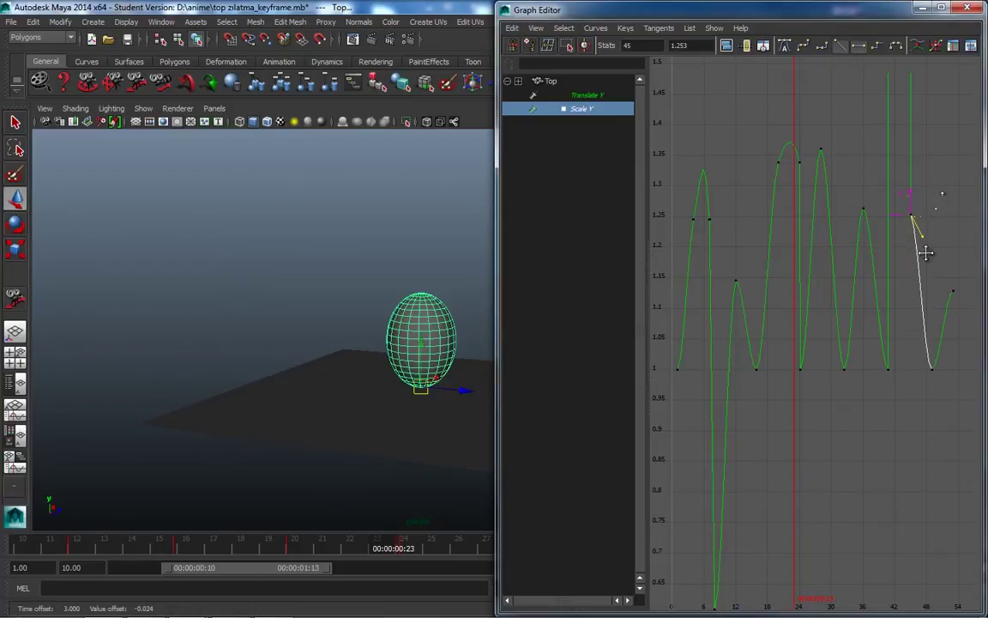
{"action": "left_click", "coordinate": [858, 47]}
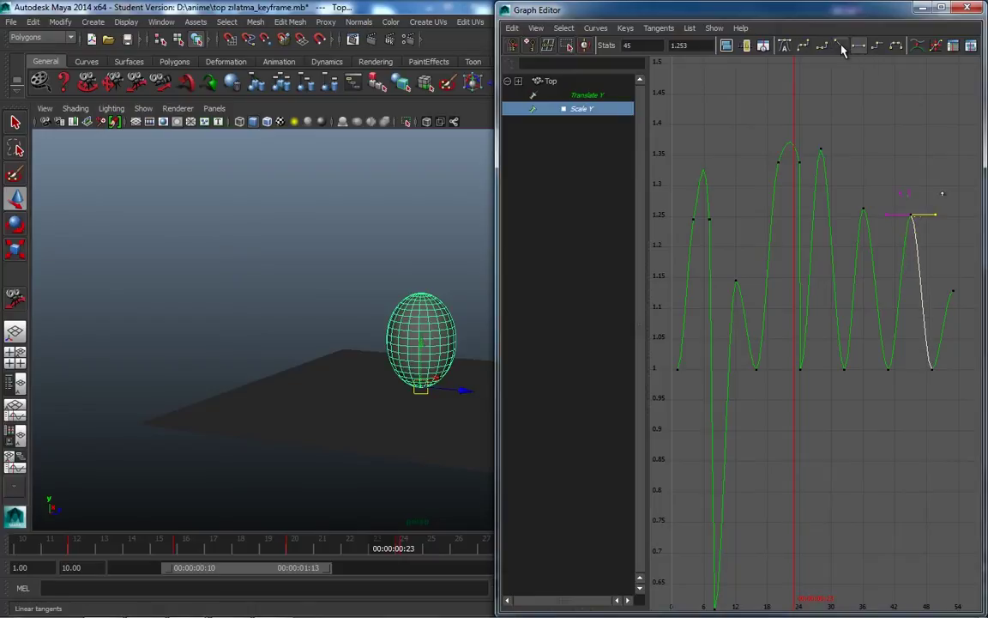
- Tilt the peak key's incoming tangent slightly and preview the squash around frames 23–26
{"action": "middle_click_drag", "start_coordinate": [935, 215], "coordinate": [927, 221]}
{"action": "key", "text": "ctrl+z"}
{"action": "left_click", "coordinate": [875, 225]}
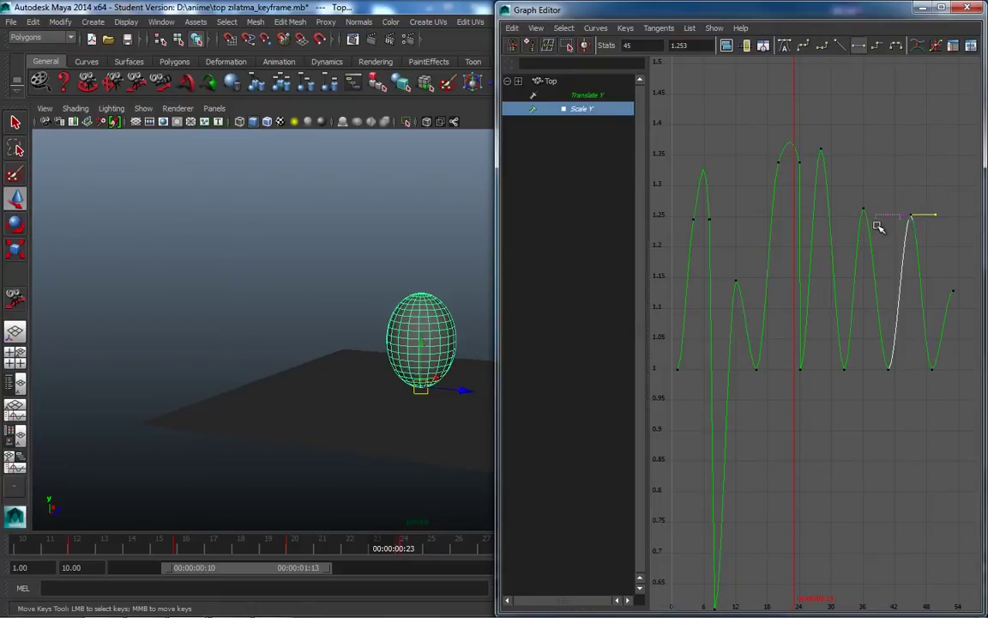
{"action": "left_click", "coordinate": [885, 214]}
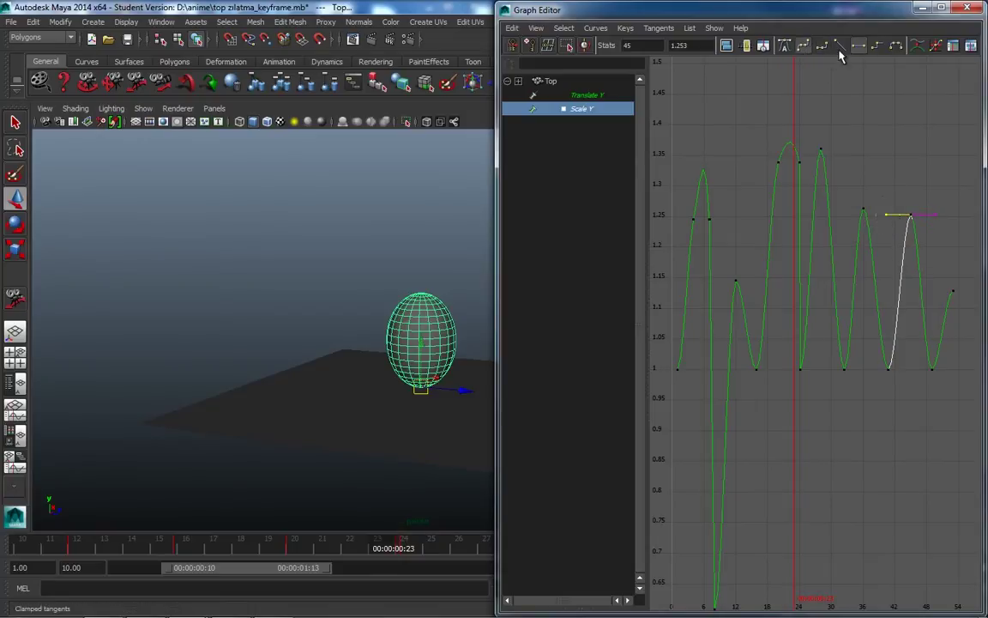
{"action": "left_click_drag", "start_coordinate": [885, 215], "coordinate": [883, 212]}
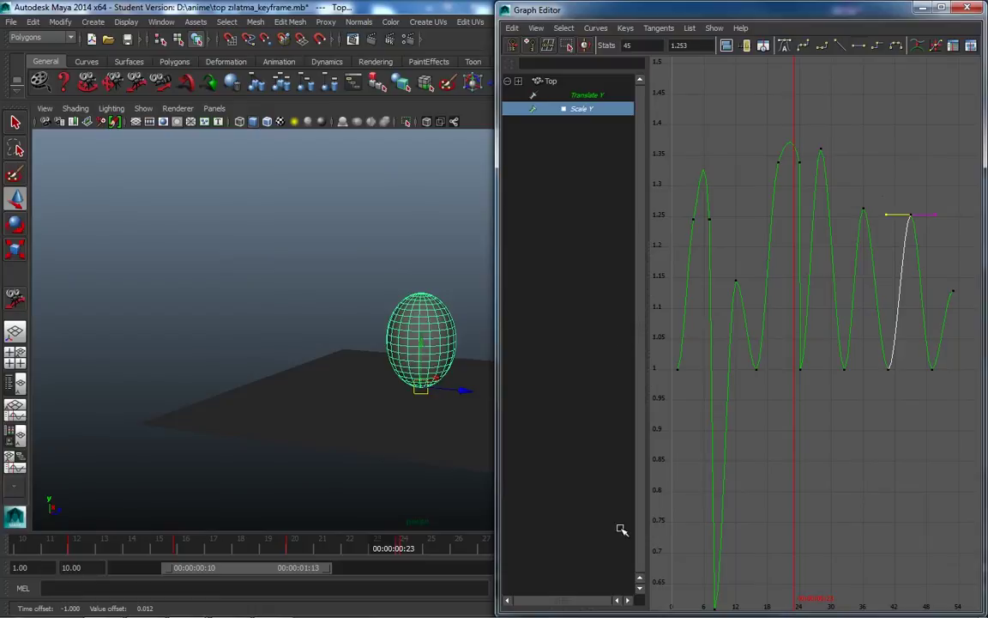
{"action": "mouse_move", "coordinate": [360, 547]}
{"action": "left_mouse_down"}
{"action": "mouse_move", "coordinate": [457, 558]}
{"action": "mouse_move", "coordinate": [418, 555]}
{"action": "mouse_move", "coordinate": [434, 554]}
{"action": "left_mouse_up"}
{"action": "left_click", "coordinate": [801, 369]}
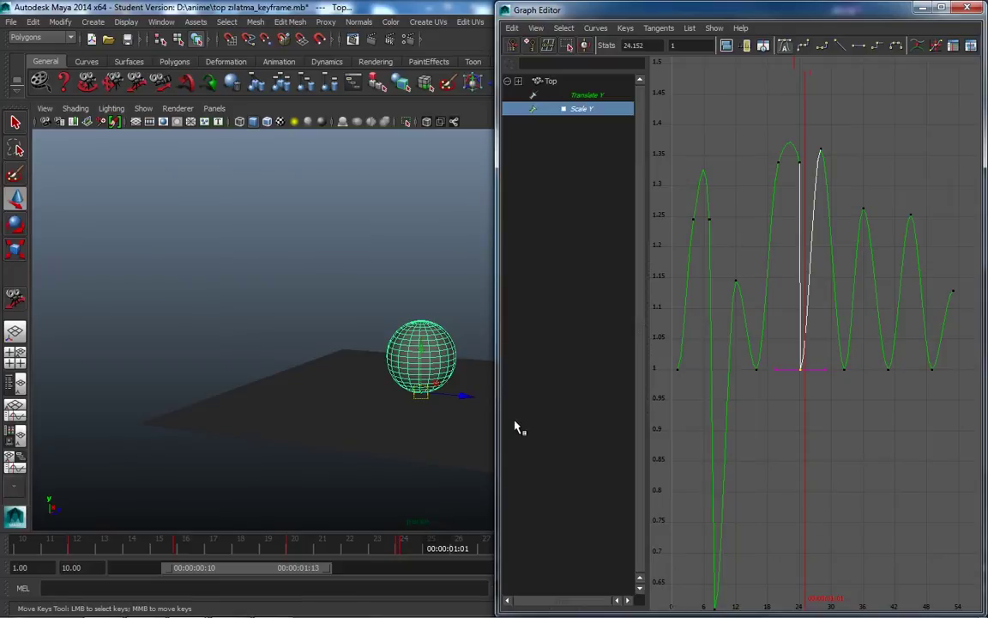
- Maximize the Graph Editor and lower the frame-24 Scale Y key to about 0.645
{"action": "left_click_drag", "start_coordinate": [710, 17], "coordinate": [613, 587]}
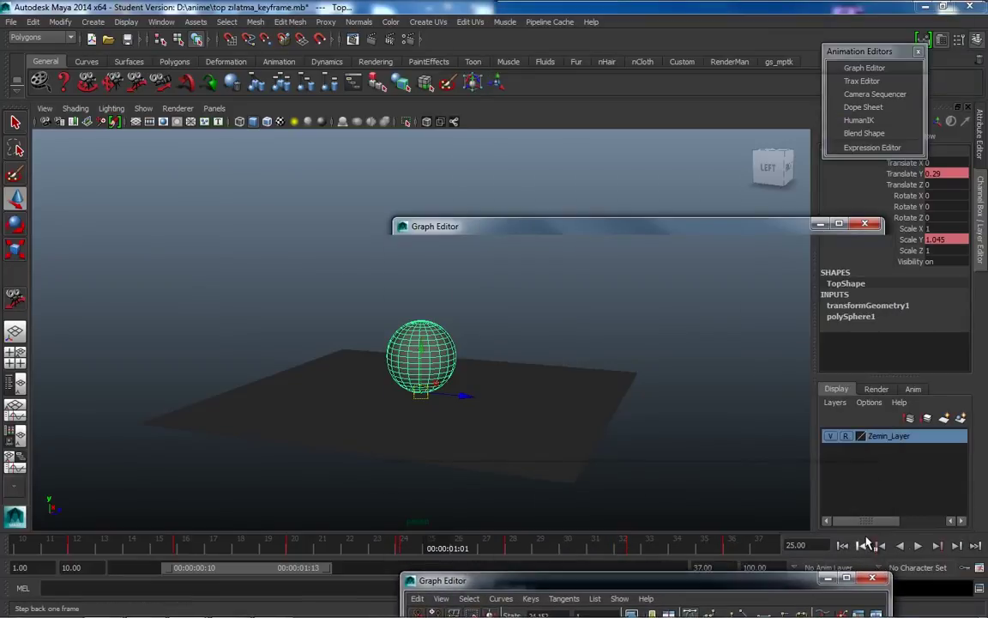
{"action": "mouse_move", "coordinate": [727, 580]}
{"action": "left_mouse_down"}
{"action": "mouse_move", "coordinate": [699, 46]}
{"action": "mouse_move", "coordinate": [617, 16]}
{"action": "left_mouse_up"}
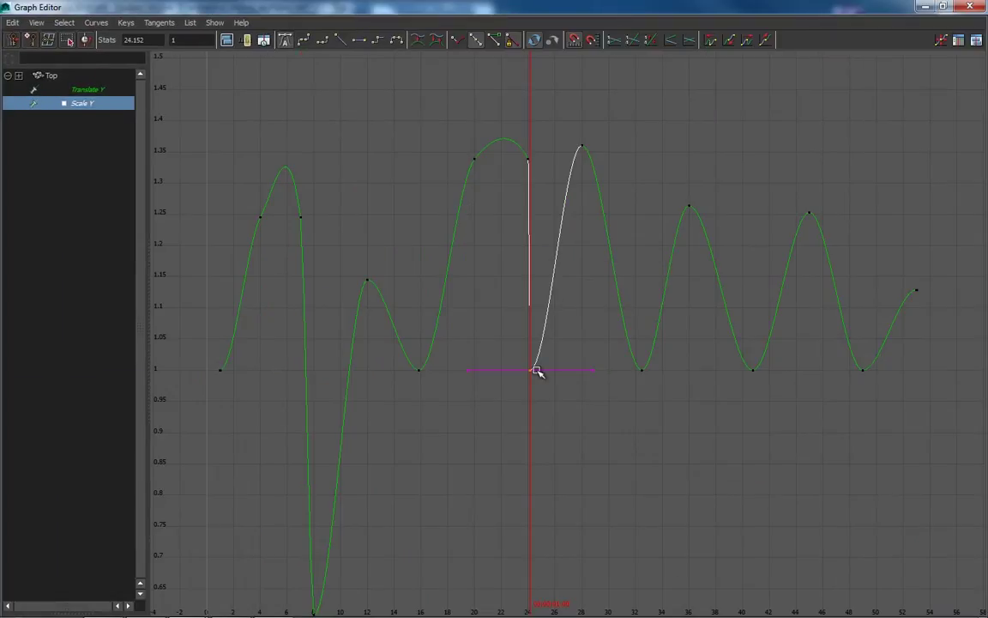
{"action": "left_click_drag", "start_coordinate": [535, 369], "coordinate": [531, 612]}
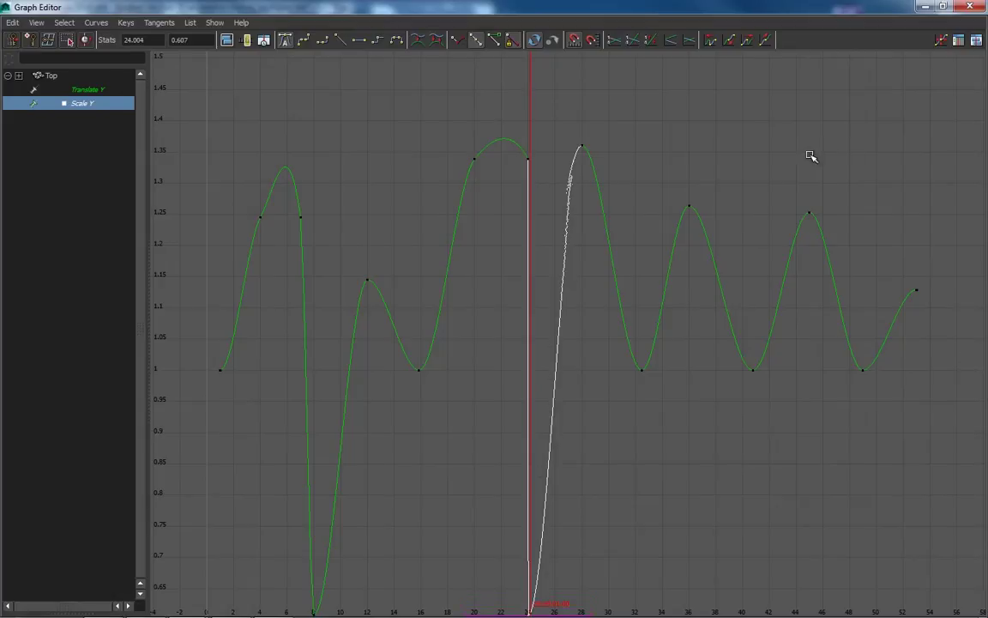
{"action": "left_click", "coordinate": [639, 458]}
{"action": "key", "text": "a"}
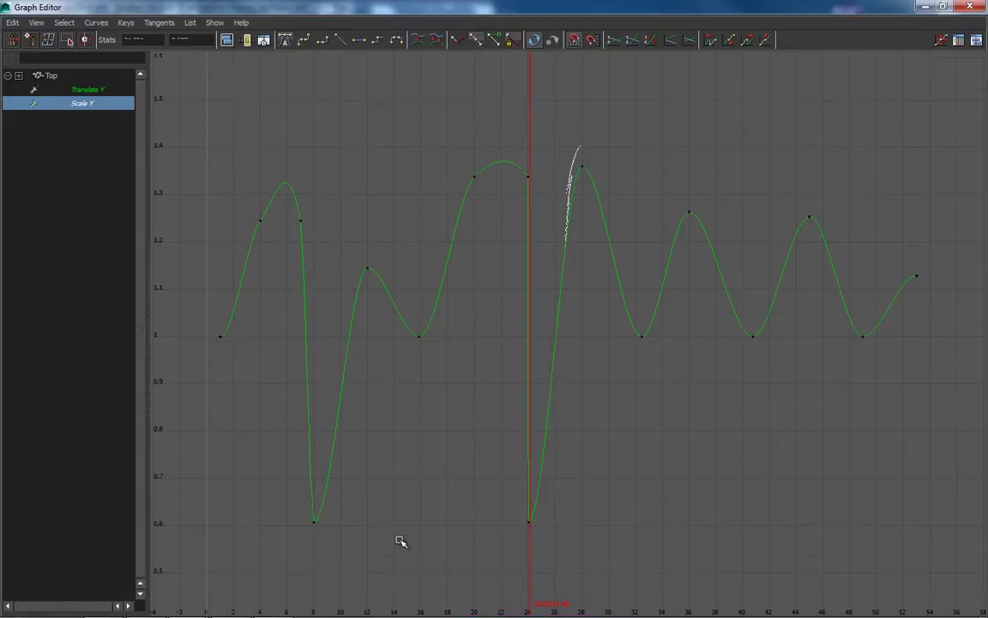
{"action": "left_click", "coordinate": [529, 521]}
{"action": "left_click_drag", "start_coordinate": [530, 515], "coordinate": [530, 504]}
- Adjust the outgoing and incoming tangent handles of the frame-24 squash key
{"action": "left_click", "coordinate": [592, 506]}
{"action": "left_click_drag", "start_coordinate": [591, 506], "coordinate": [594, 502]}
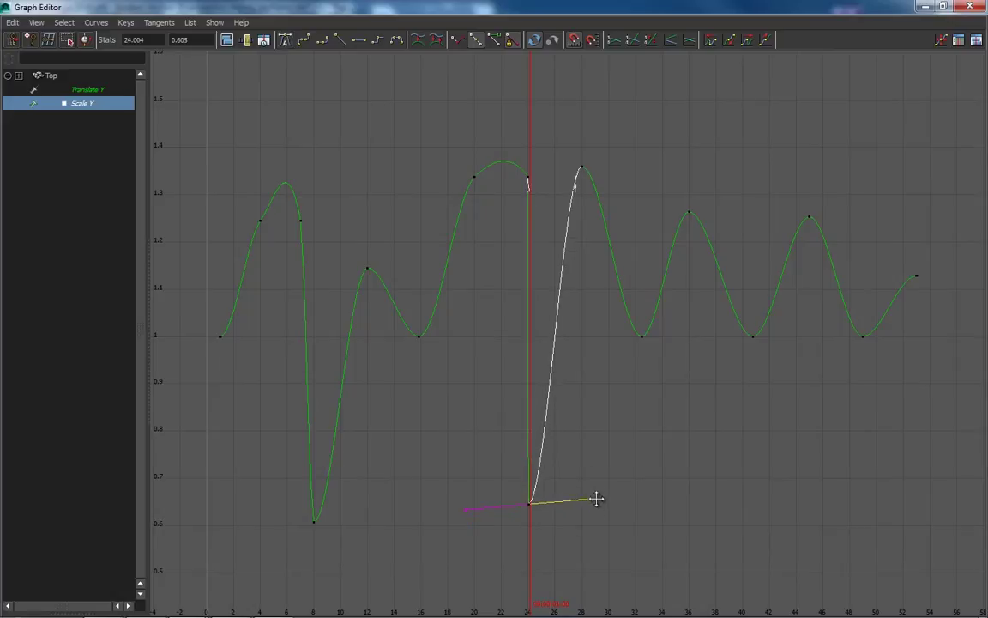
{"action": "left_click", "coordinate": [477, 506]}
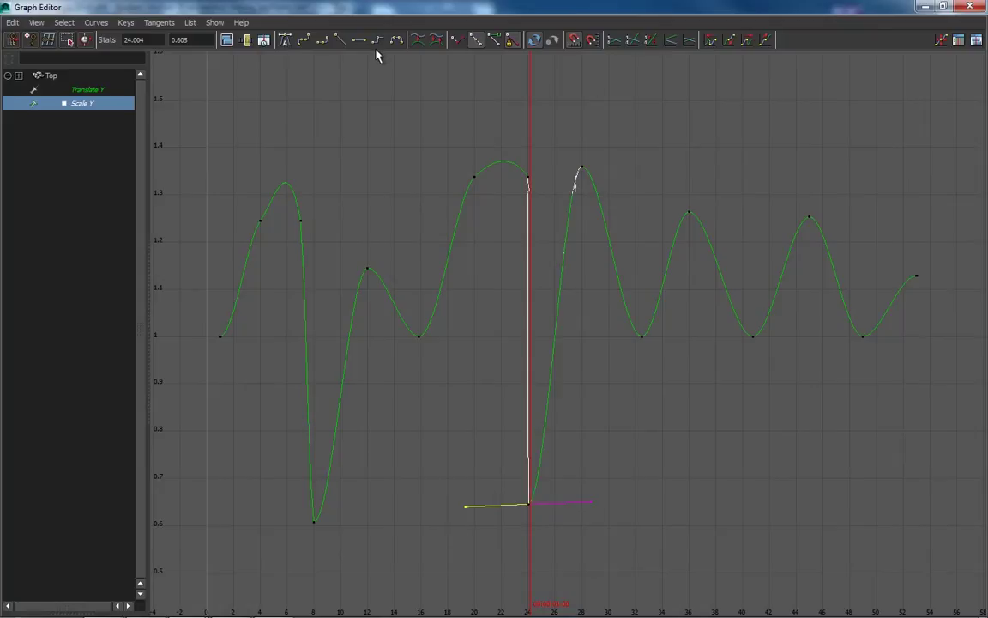
{"action": "left_click", "coordinate": [322, 43]}
{"action": "mouse_move", "coordinate": [478, 506]}
{"action": "left_mouse_down"}
{"action": "mouse_move", "coordinate": [474, 479]}
{"action": "mouse_move", "coordinate": [470, 509]}
{"action": "mouse_move", "coordinate": [465, 494]}
{"action": "mouse_move", "coordinate": [476, 454]}
{"action": "mouse_move", "coordinate": [500, 424]}
{"action": "mouse_move", "coordinate": [502, 432]}
{"action": "left_mouse_up"}
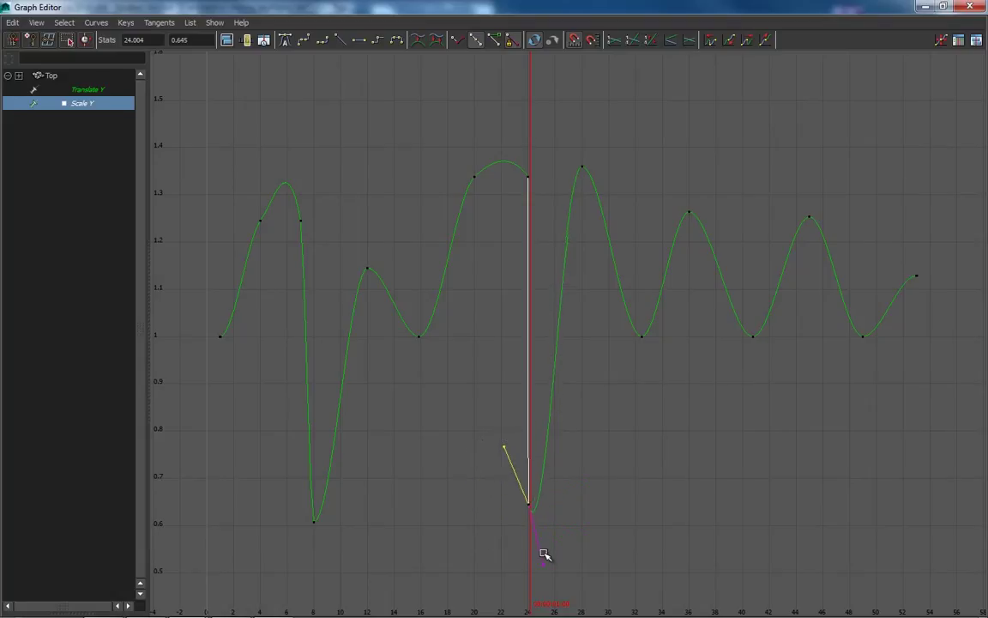
- Restore the Graph Editor beside the viewport, then trial-move the frame-24 peak key and undo it
{"action": "left_click_drag", "start_coordinate": [811, 9], "coordinate": [981, 321]}
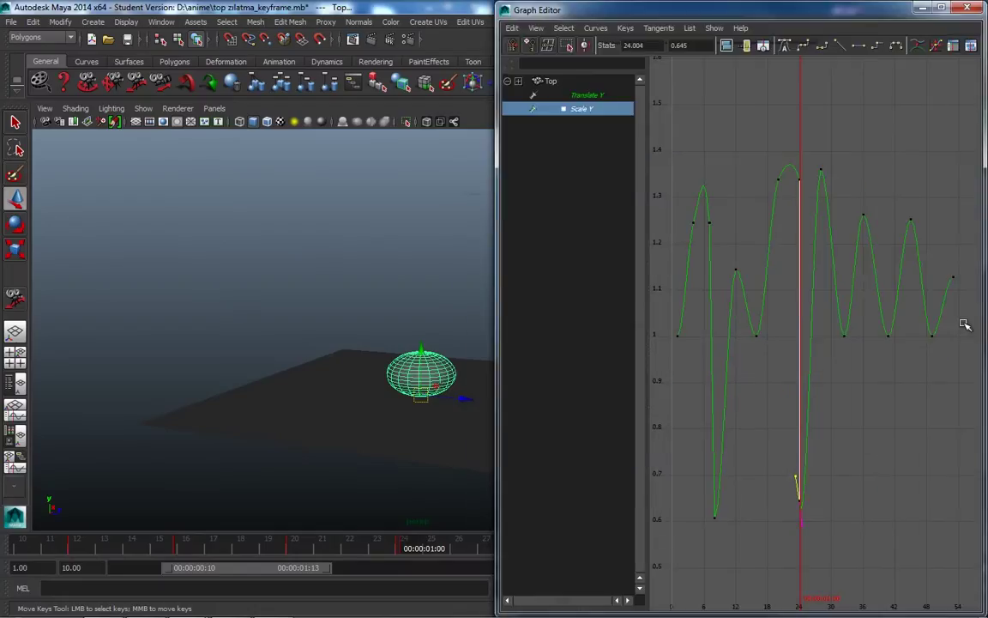
{"action": "mouse_move", "coordinate": [422, 547]}
{"action": "left_mouse_down"}
{"action": "mouse_move", "coordinate": [366, 556]}
{"action": "mouse_move", "coordinate": [440, 563]}
{"action": "mouse_move", "coordinate": [413, 555]}
{"action": "left_mouse_up"}
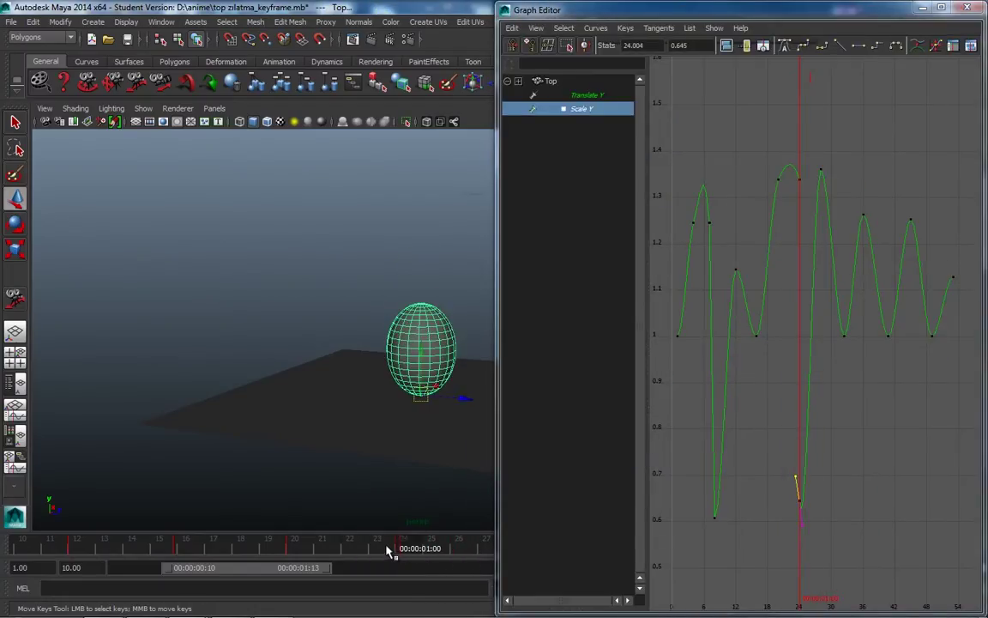
{"action": "mouse_move", "coordinate": [816, 152]}
{"action": "left_mouse_down"}
{"action": "mouse_move", "coordinate": [767, 187]}
{"action": "mouse_move", "coordinate": [790, 186]}
{"action": "left_mouse_up"}
{"action": "middle_click_drag", "start_coordinate": [796, 181], "coordinate": [791, 165]}
{"action": "key", "text": "ctrl+z"}
- Narrow the visible timeline to frames 21–26 and step through the squash
{"action": "left_click_drag", "start_coordinate": [386, 548], "coordinate": [400, 550], "text": "shift"}
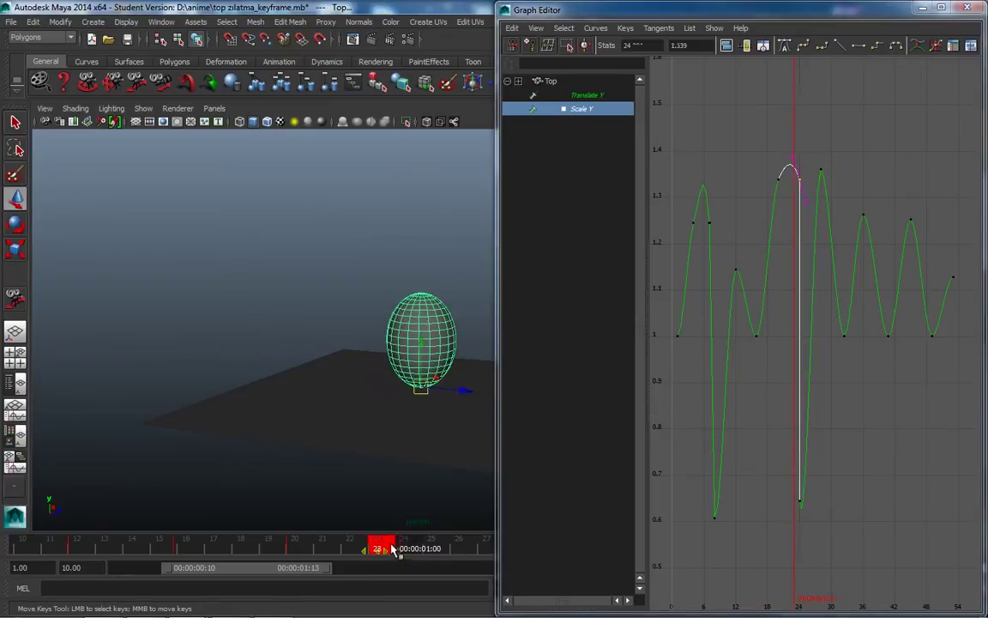
{"action": "mouse_move", "coordinate": [326, 575]}
{"action": "left_mouse_down"}
{"action": "mouse_move", "coordinate": [183, 572]}
{"action": "mouse_move", "coordinate": [213, 576]}
{"action": "mouse_move", "coordinate": [247, 578]}
{"action": "mouse_move", "coordinate": [269, 566]}
{"action": "mouse_move", "coordinate": [138, 549]}
{"action": "left_mouse_up"}
{"action": "left_click", "coordinate": [381, 558]}
{"action": "key", "text": "alt+v"}
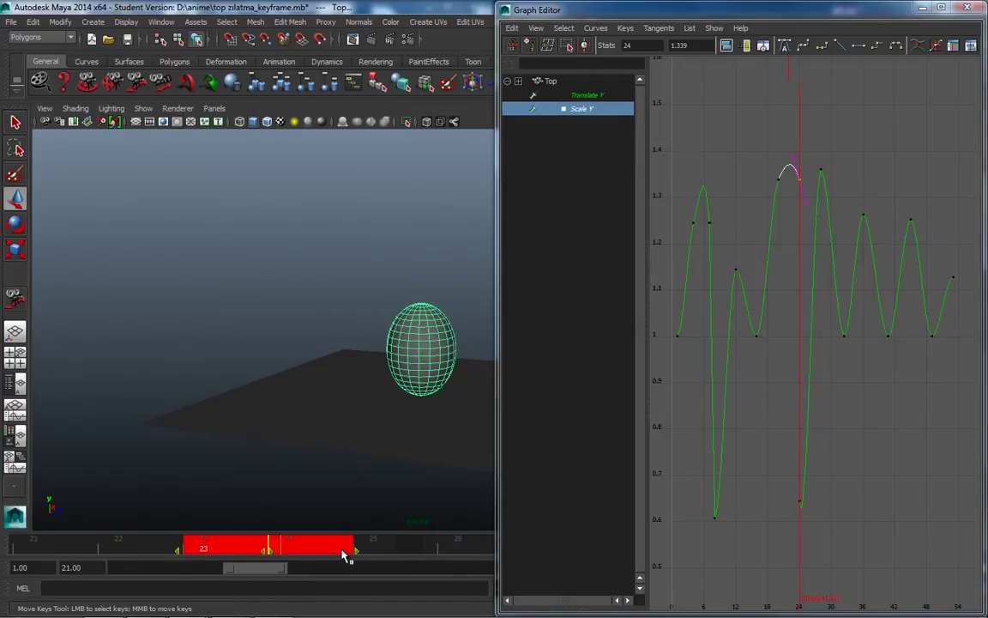
- Shift the ball's keys at frames 23–25 one frame earlier on the time slider
{"action": "left_click", "coordinate": [216, 417]}
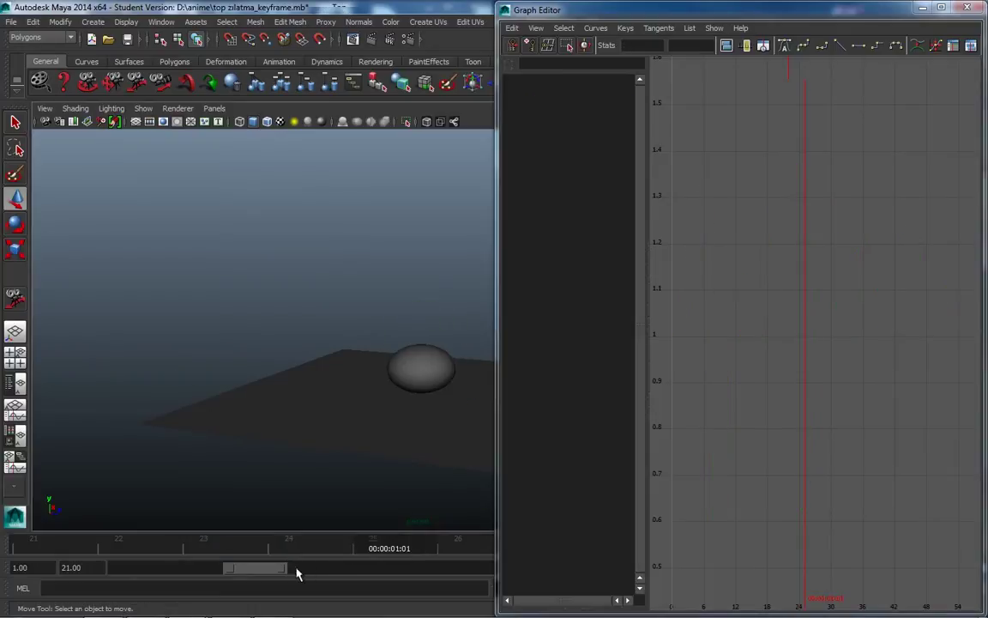
{"action": "left_click", "coordinate": [406, 346]}
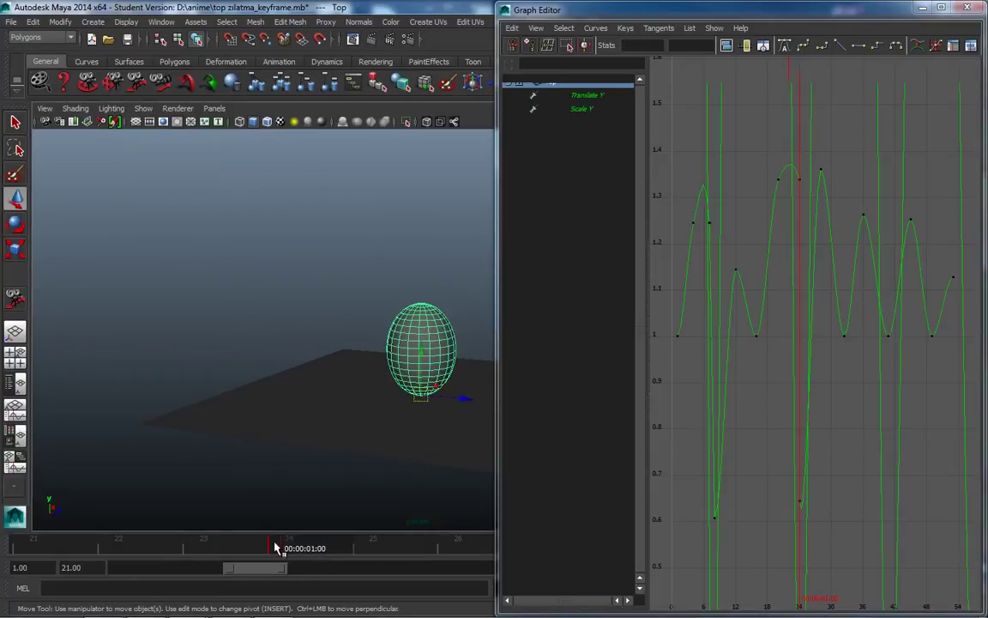
{"action": "left_click_drag", "start_coordinate": [255, 545], "coordinate": [265, 556], "text": "shift"}
{"action": "left_click_drag", "start_coordinate": [201, 556], "coordinate": [73, 556]}
{"action": "left_click", "coordinate": [268, 550]}
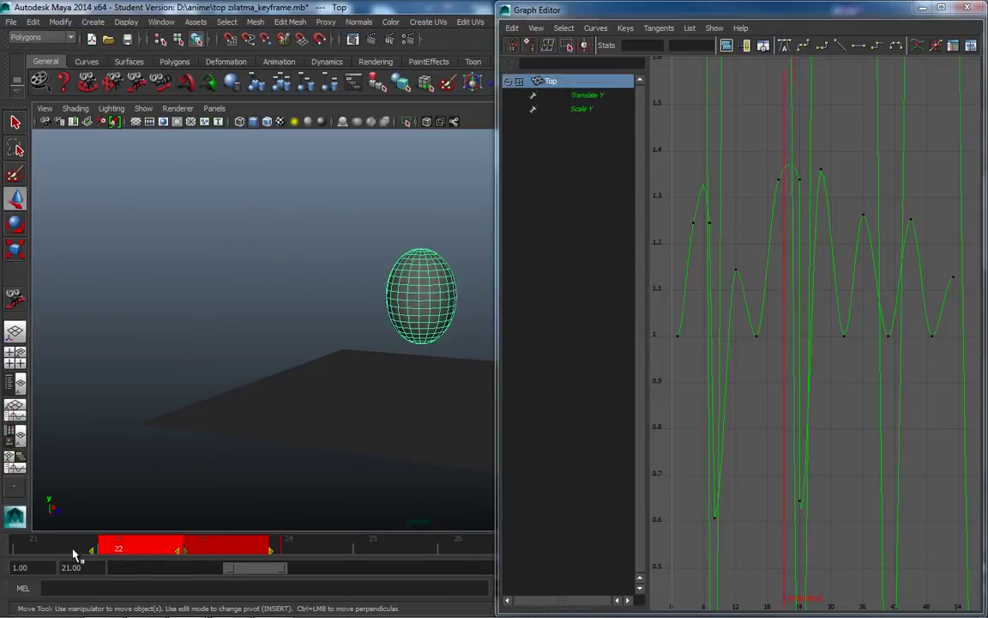
- Show frames 20–28 on the timeline and scrub back to about frame 22
{"action": "left_click", "coordinate": [96, 360]}
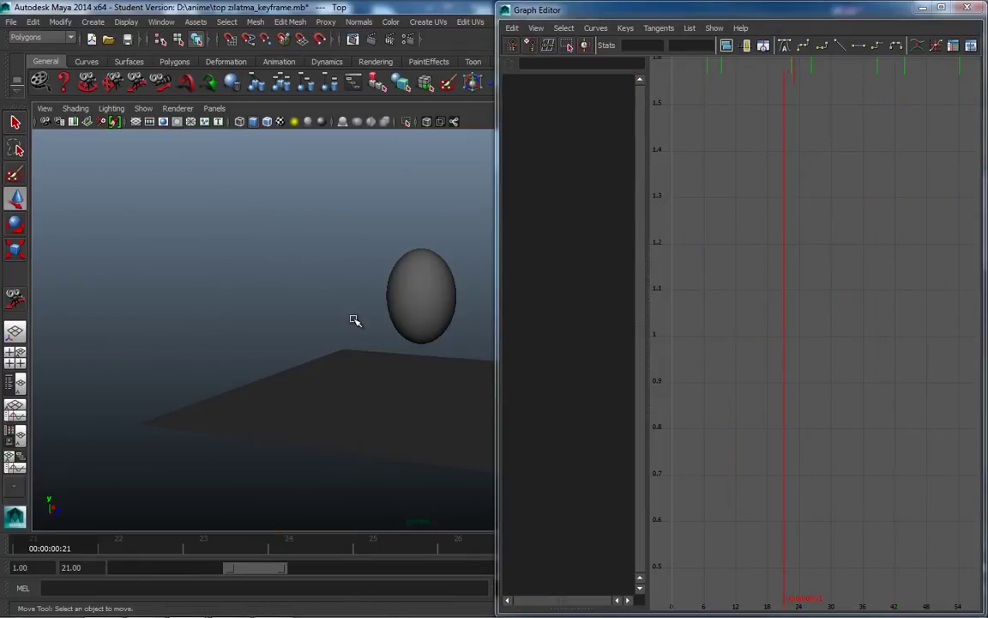
{"action": "left_click", "coordinate": [409, 323]}
{"action": "scroll", "coordinate": [300, 364], "scroll_direction": "up", "scroll_amount": 3}
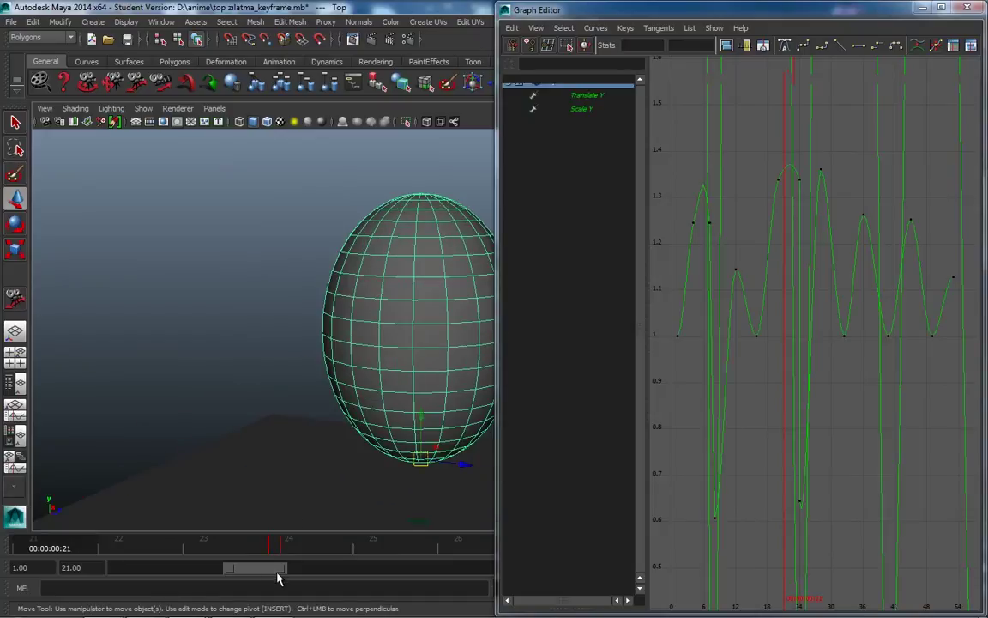
{"action": "mouse_move", "coordinate": [230, 570]}
{"action": "left_mouse_down"}
{"action": "mouse_move", "coordinate": [198, 570]}
{"action": "mouse_move", "coordinate": [269, 568]}
{"action": "left_mouse_up"}
{"action": "left_click_drag", "start_coordinate": [137, 546], "coordinate": [194, 553], "text": "shift"}
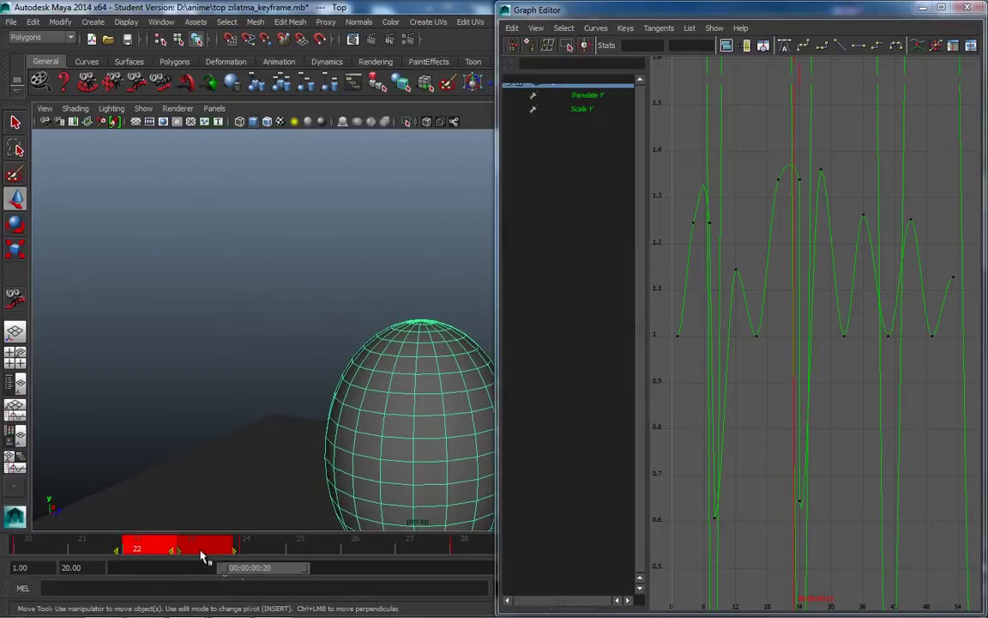
{"action": "left_click_drag", "start_coordinate": [203, 556], "coordinate": [148, 555]}
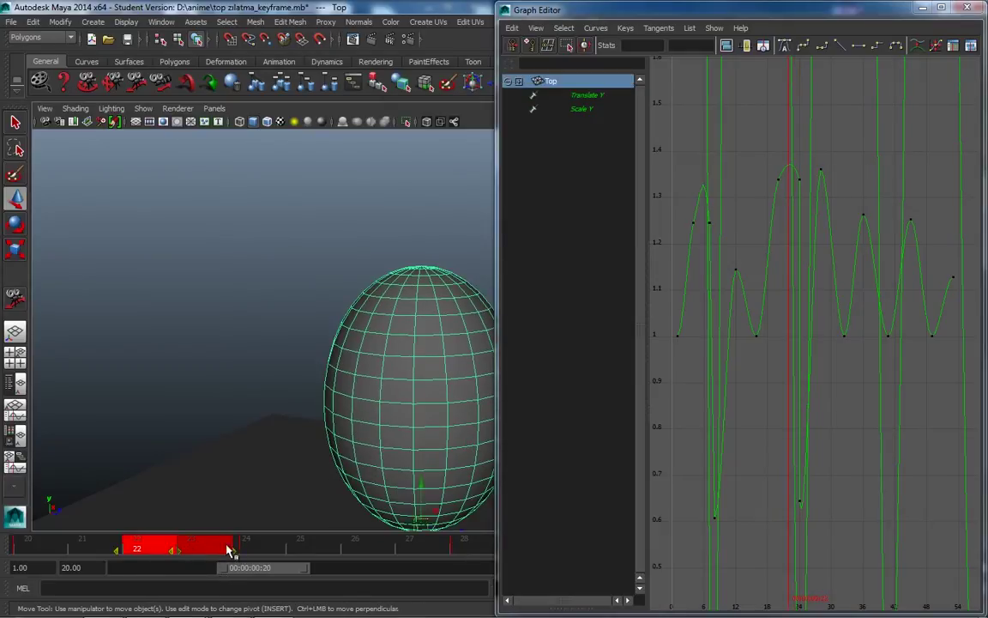
{"action": "mouse_move", "coordinate": [239, 557]}
{"action": "left_mouse_down"}
{"action": "mouse_move", "coordinate": [64, 552]}
{"action": "mouse_move", "coordinate": [243, 551]}
{"action": "mouse_move", "coordinate": [105, 551]}
{"action": "mouse_move", "coordinate": [188, 553]}
{"action": "left_mouse_up"}
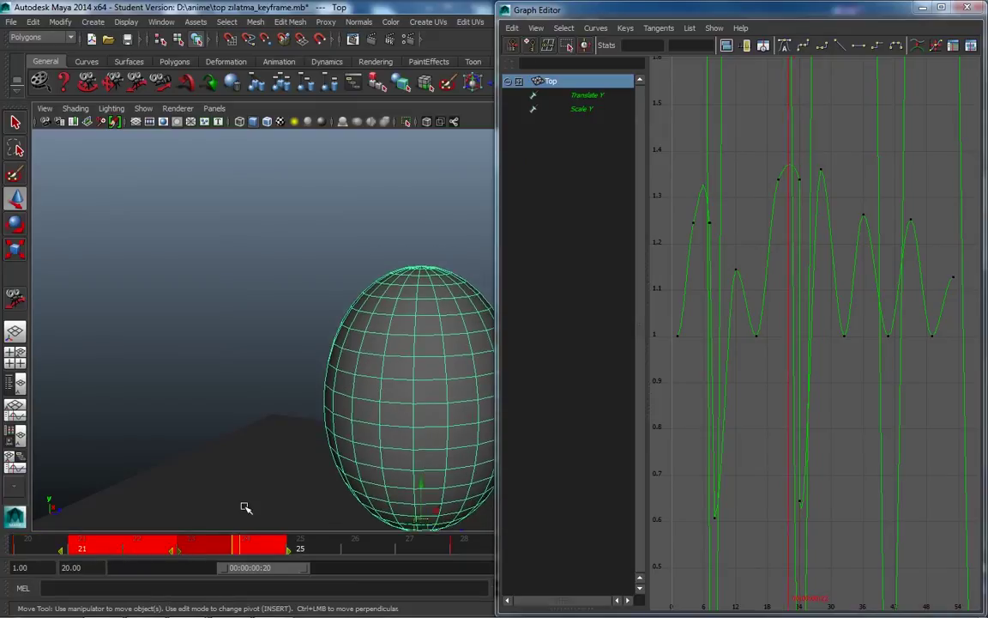
- Trial-slide the Scale Y keys after frame 24 later in time, undoing each shift
{"action": "left_click", "coordinate": [583, 109]}
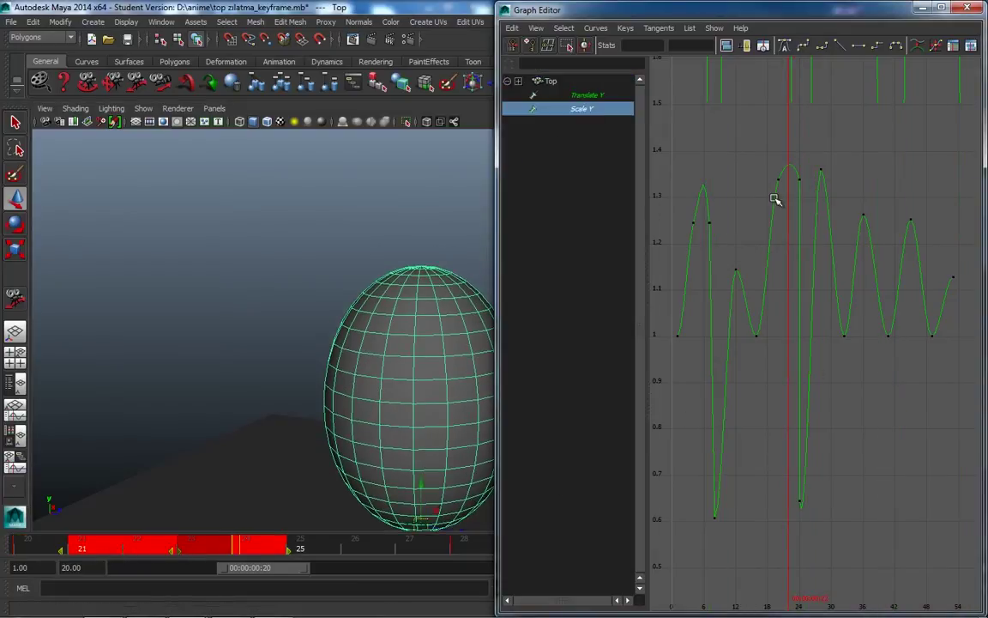
{"action": "left_click_drag", "start_coordinate": [814, 156], "coordinate": [961, 365]}
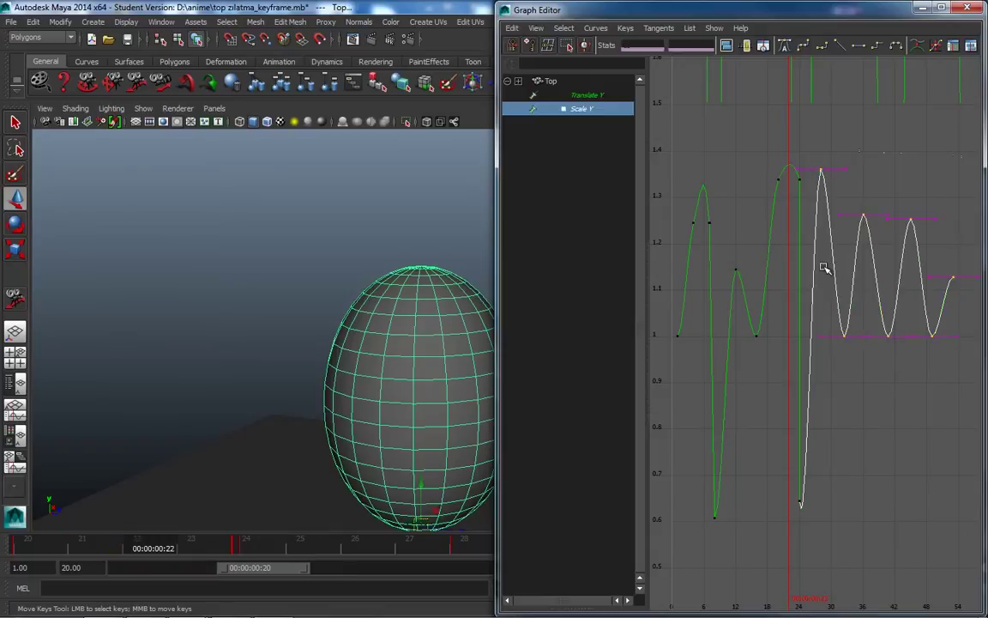
{"action": "middle_click_drag", "start_coordinate": [851, 339], "coordinate": [906, 337]}
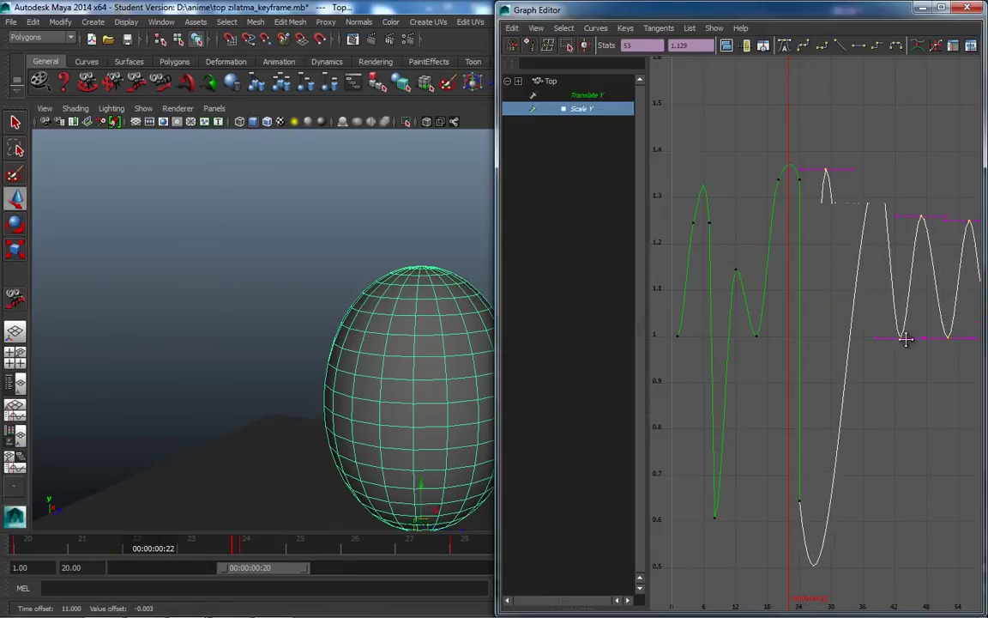
{"action": "key", "text": "ctrl+z"}
{"action": "left_click_drag", "start_coordinate": [789, 144], "coordinate": [965, 518]}
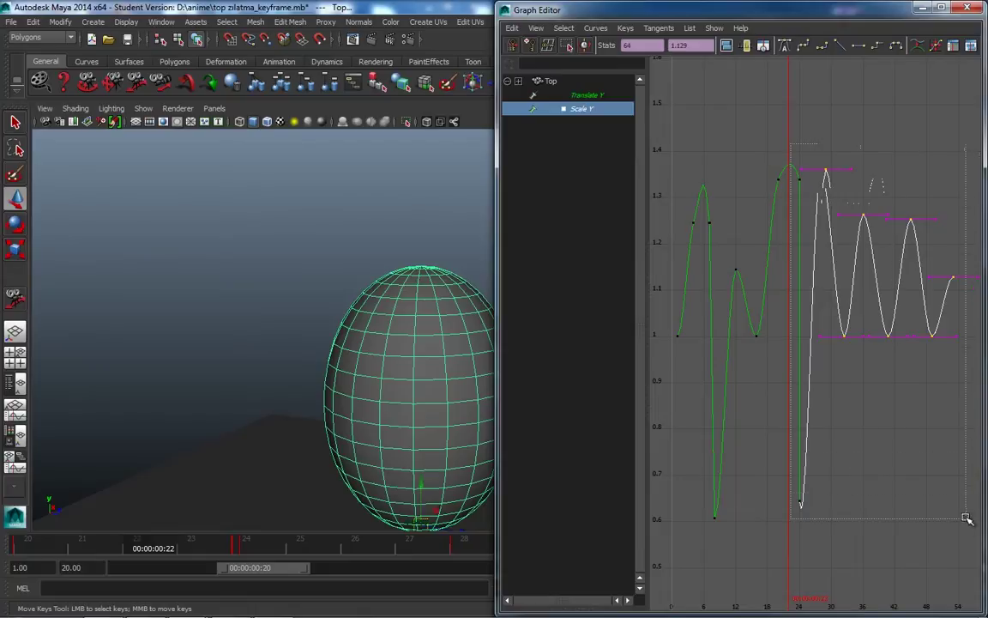
{"action": "middle_click_drag", "start_coordinate": [799, 498], "coordinate": [852, 512]}
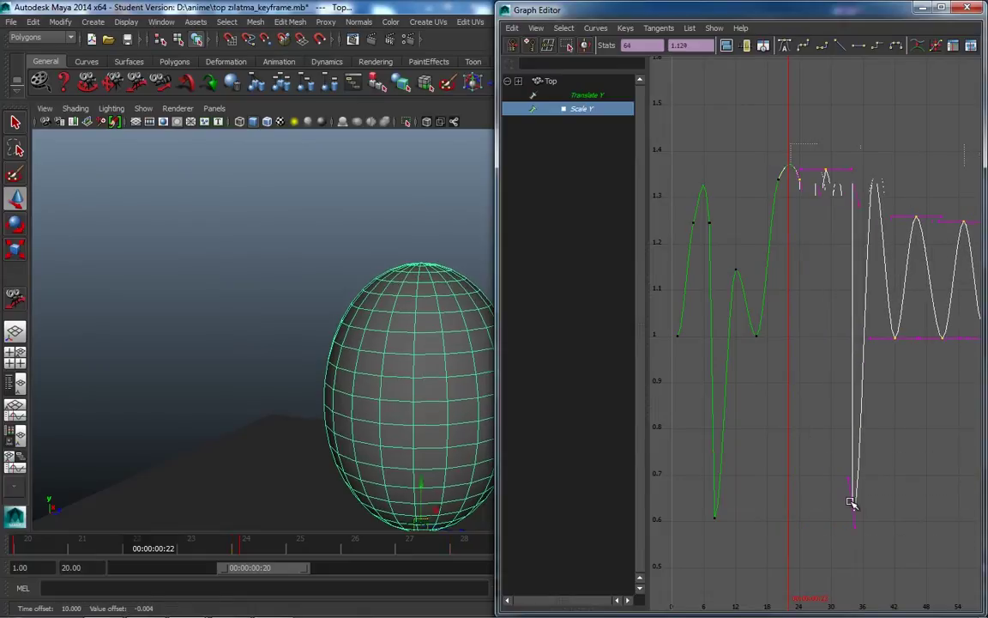
{"action": "key", "text": "ctrl+z"}
- Deselect the keys, frame the curves, reselect the ball and scrub the squash frames
{"action": "left_click", "coordinate": [892, 491]}
{"action": "key", "text": "f"}
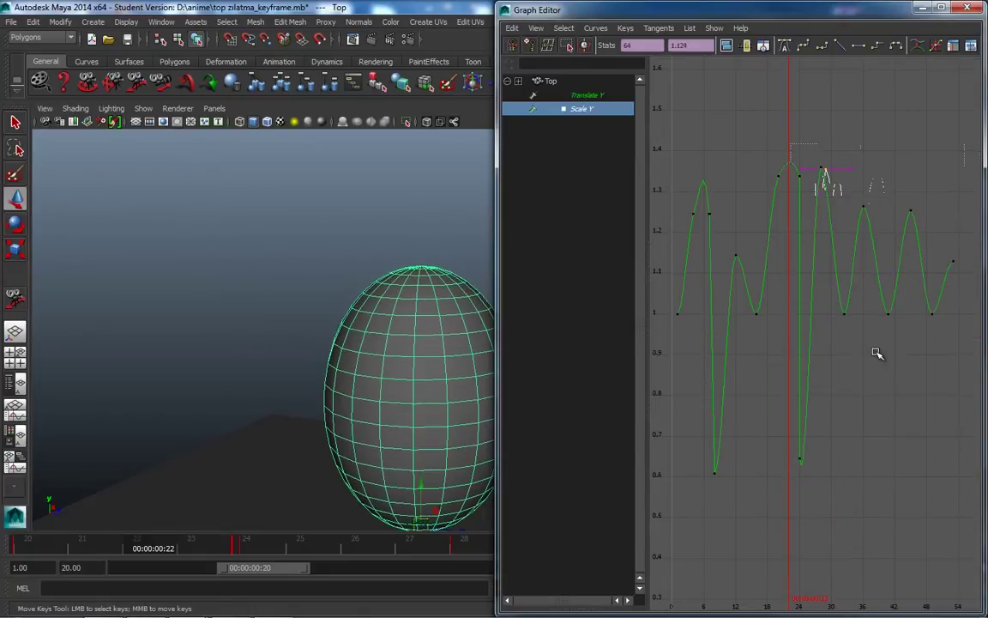
{"action": "left_click", "coordinate": [251, 248]}
{"action": "left_click", "coordinate": [419, 297]}
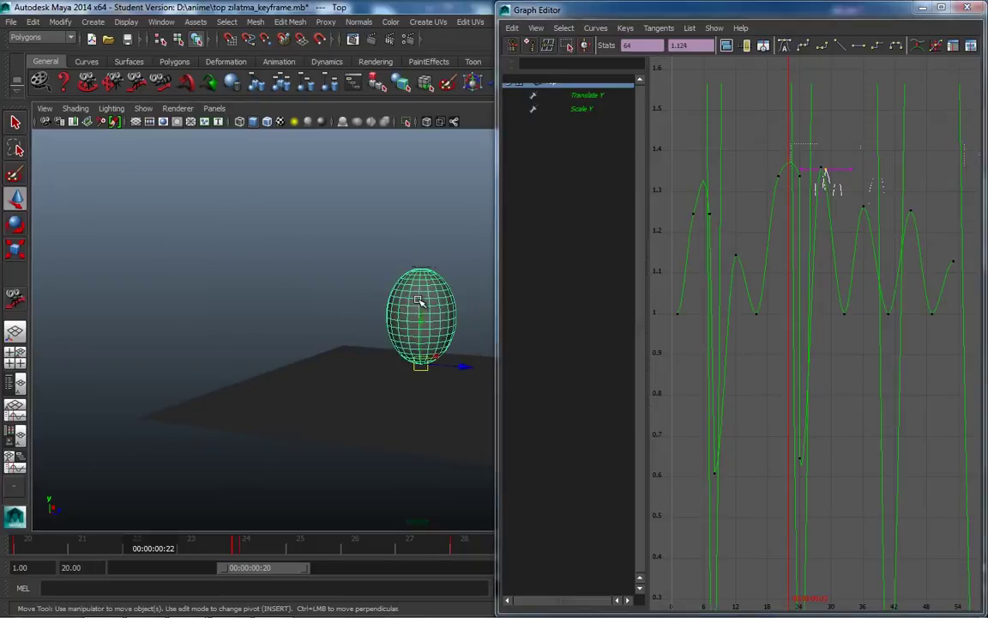
{"action": "mouse_move", "coordinate": [211, 554]}
{"action": "left_mouse_down"}
{"action": "mouse_move", "coordinate": [209, 563]}
{"action": "mouse_move", "coordinate": [333, 568]}
{"action": "mouse_move", "coordinate": [293, 568]}
{"action": "mouse_move", "coordinate": [187, 490]}
{"action": "left_mouse_up"}
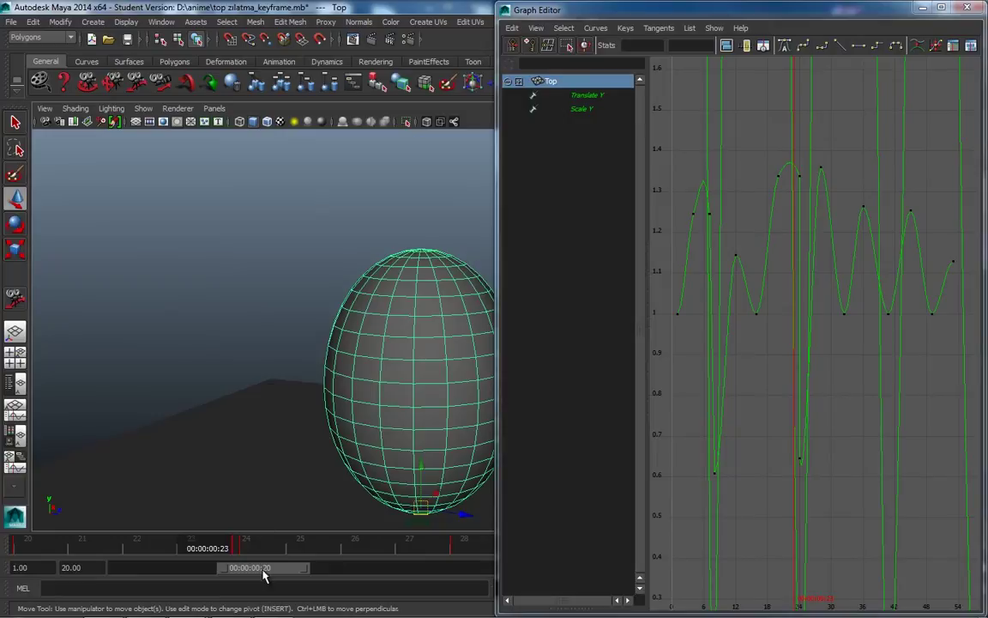
- Close the Graph Editor and play the bounce back from the first frame
{"action": "left_click", "coordinate": [244, 281]}
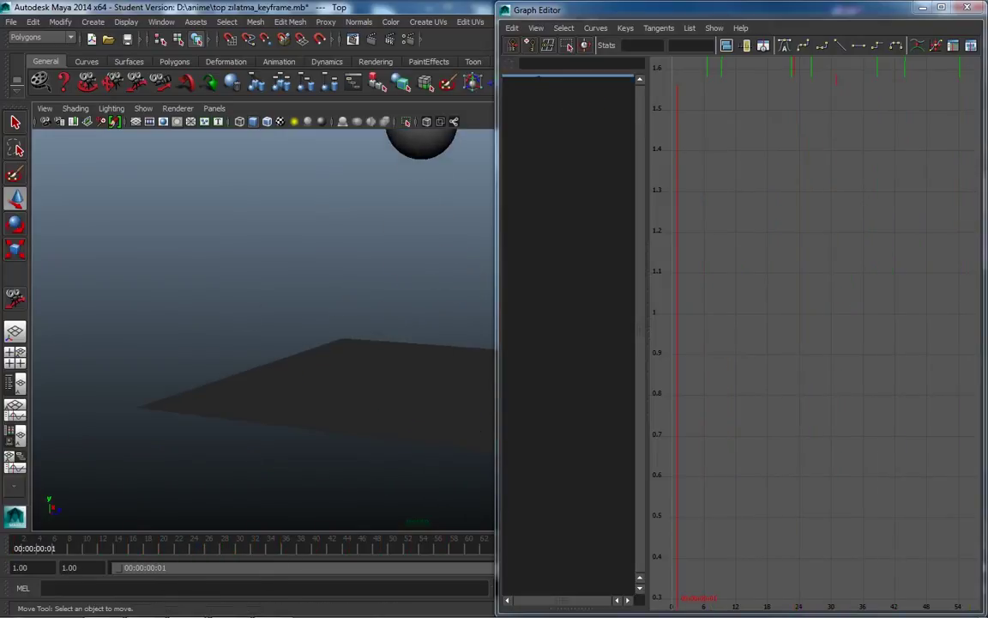
{"action": "left_click", "coordinate": [968, 7]}
{"action": "left_click", "coordinate": [919, 545]}
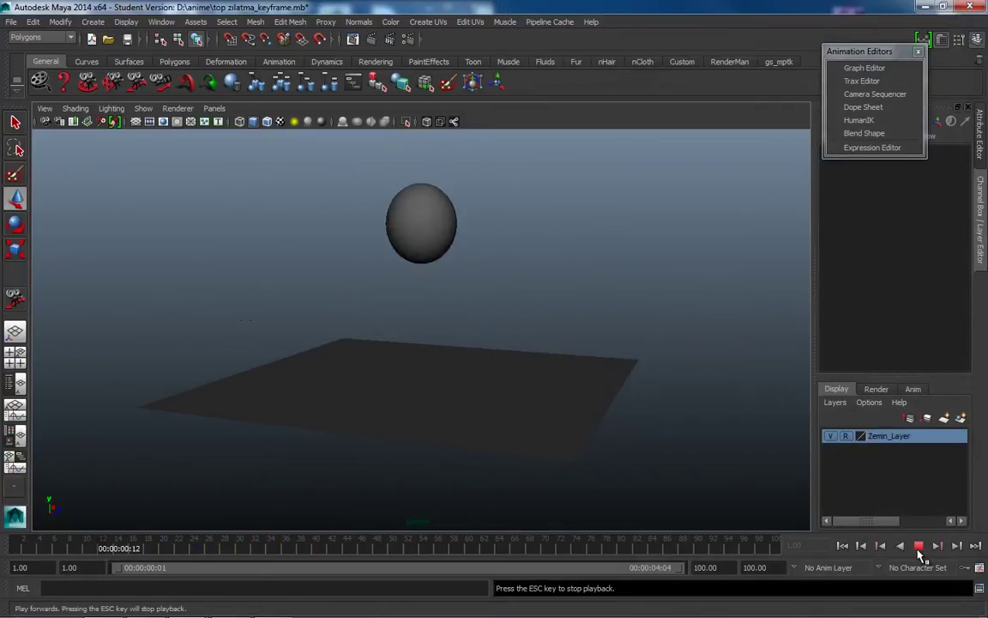
{"action": "left_click", "coordinate": [919, 546]}
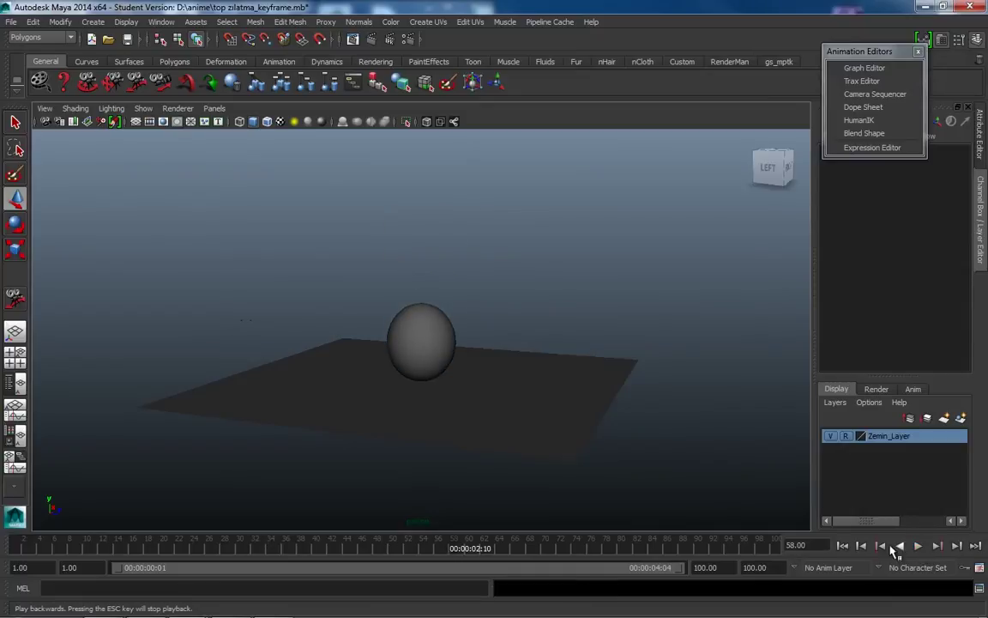
{"action": "left_click", "coordinate": [842, 546]}
{"action": "left_click", "coordinate": [919, 546]}
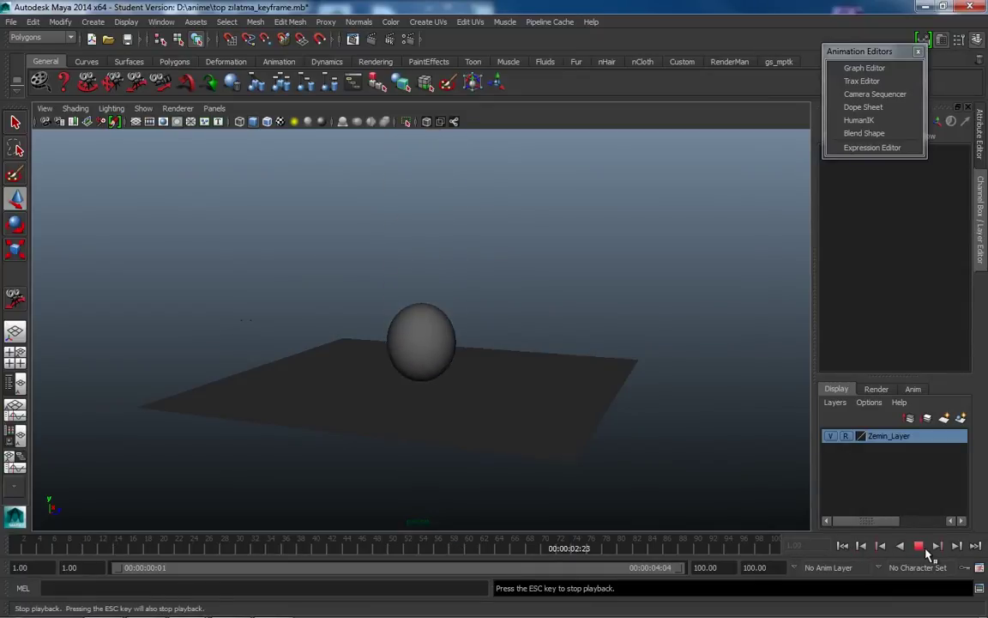
{"action": "left_click", "coordinate": [918, 546]}
{"action": "left_click", "coordinate": [842, 545]}
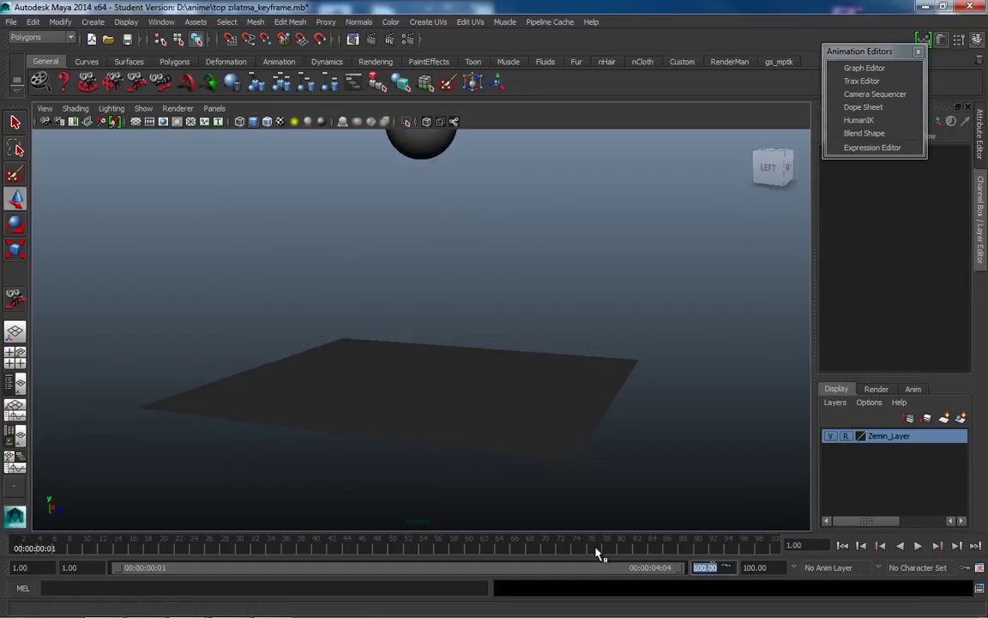
- Set the playback end frame to 55, replay and scrub the bounce, and select the ball
{"action": "type", "text": "55"}
{"action": "key", "text": "Return"}
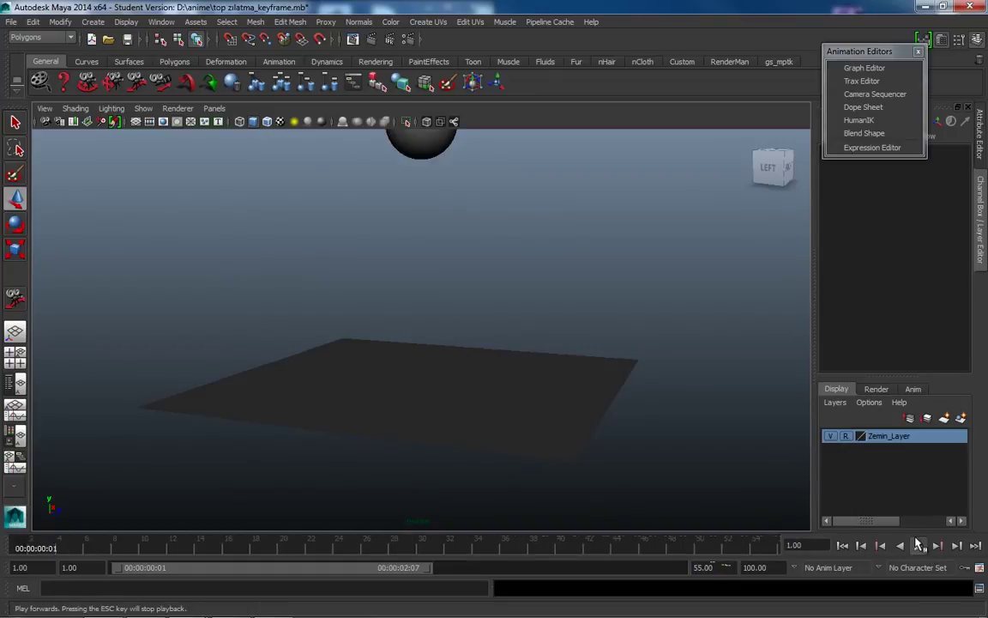
{"action": "left_click", "coordinate": [918, 545]}
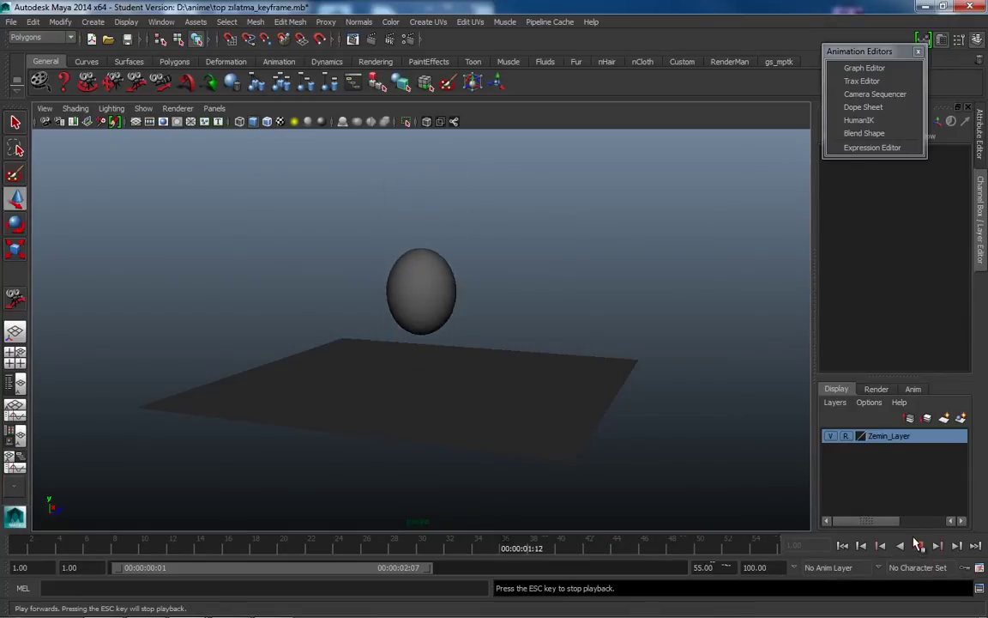
{"action": "left_click", "coordinate": [919, 546]}
{"action": "mouse_move", "coordinate": [298, 549]}
{"action": "left_mouse_down"}
{"action": "mouse_move", "coordinate": [396, 566]}
{"action": "mouse_move", "coordinate": [316, 564]}
{"action": "mouse_move", "coordinate": [370, 572]}
{"action": "mouse_move", "coordinate": [341, 568]}
{"action": "left_mouse_up"}
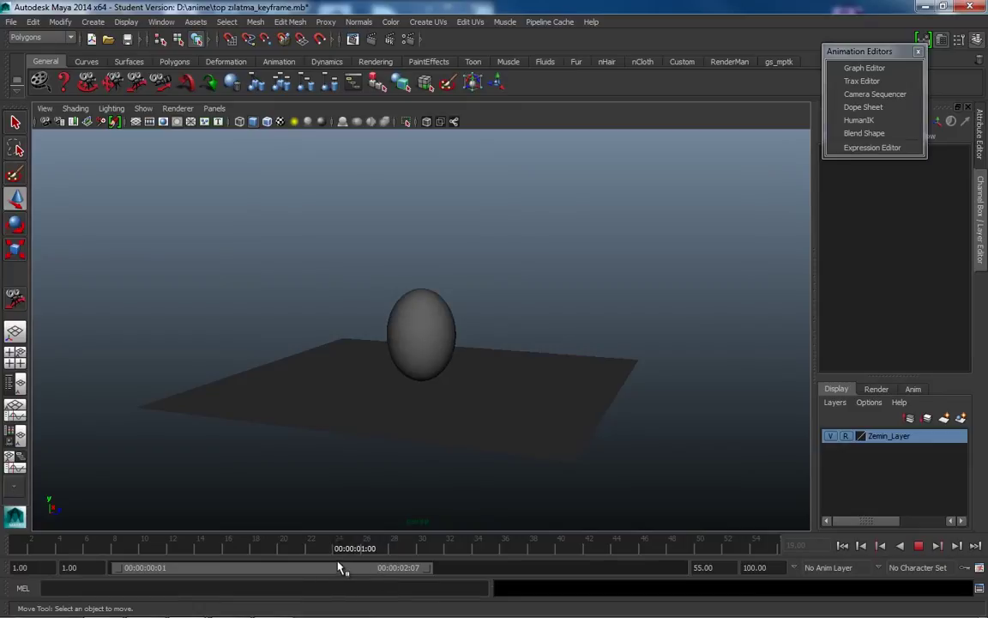
{"action": "left_click_drag", "start_coordinate": [355, 378], "coordinate": [411, 545]}
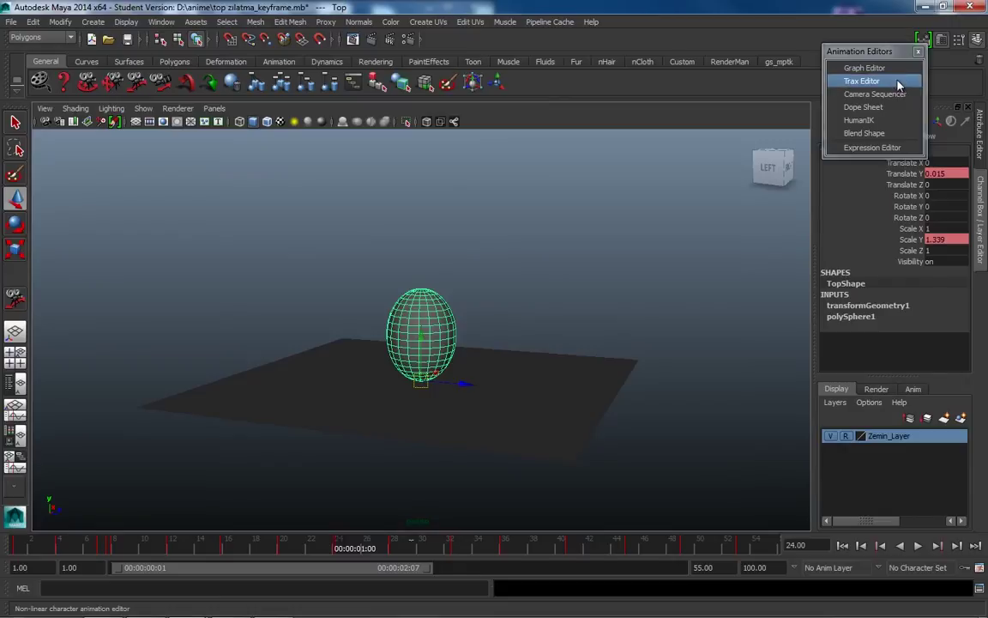
- Show only Scale Y, flatten the frame-24 squash key, and shift the later keys in time
{"action": "left_click", "coordinate": [864, 68]}
{"action": "left_click", "coordinate": [603, 109]}
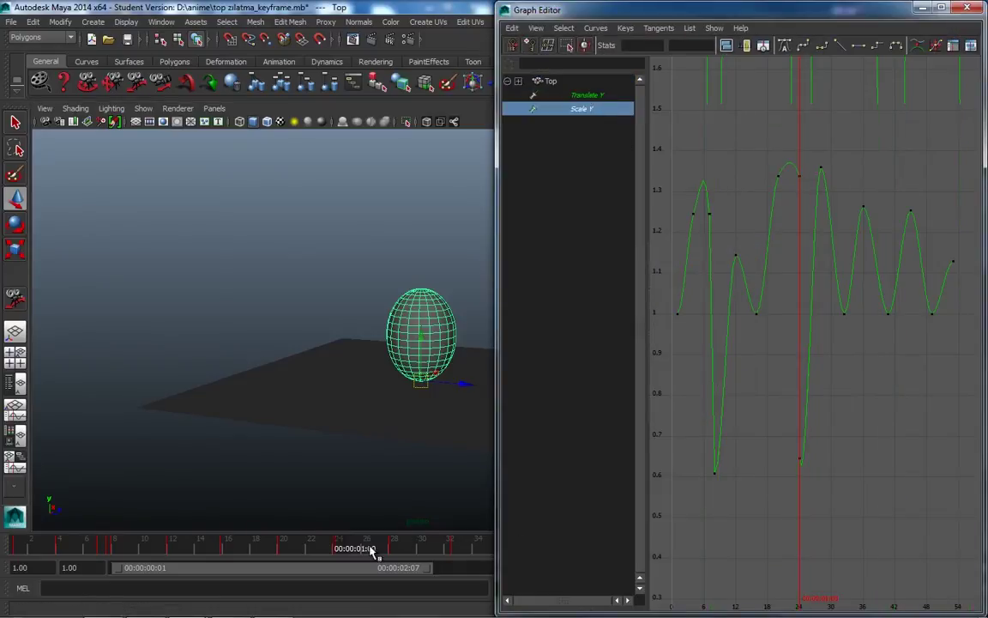
{"action": "left_click_drag", "start_coordinate": [340, 551], "coordinate": [340, 550]}
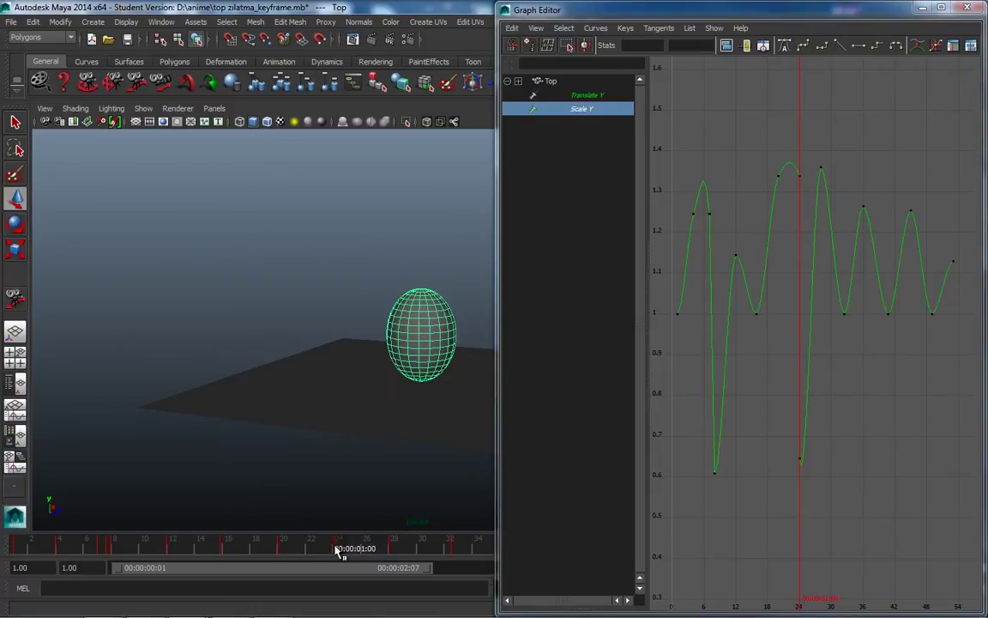
{"action": "mouse_move", "coordinate": [814, 446]}
{"action": "left_mouse_down"}
{"action": "mouse_move", "coordinate": [796, 454]}
{"action": "mouse_move", "coordinate": [819, 480]}
{"action": "left_mouse_up"}
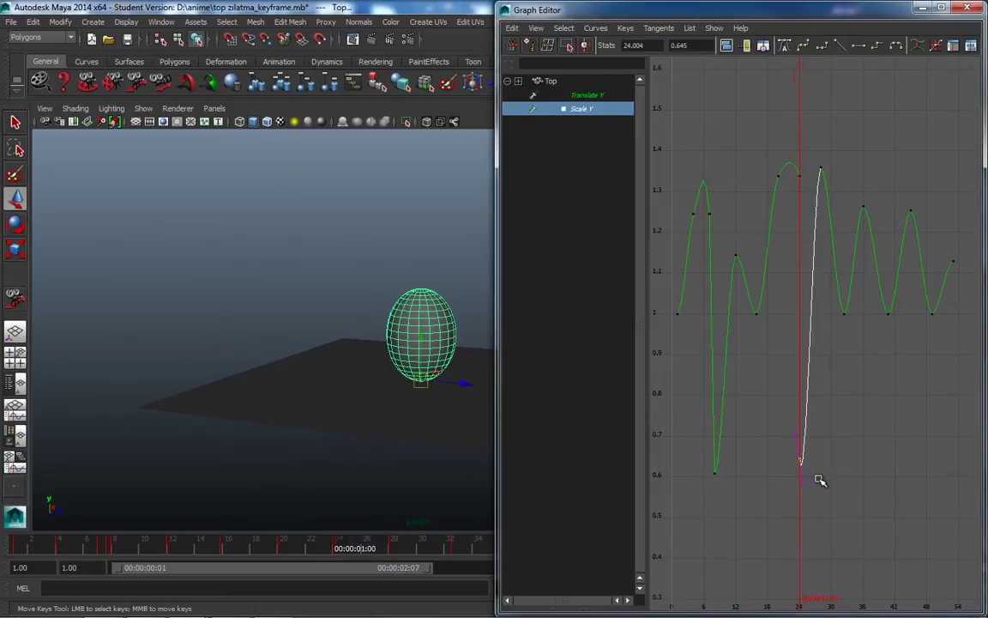
{"action": "middle_click_drag", "start_coordinate": [804, 483], "coordinate": [826, 460]}
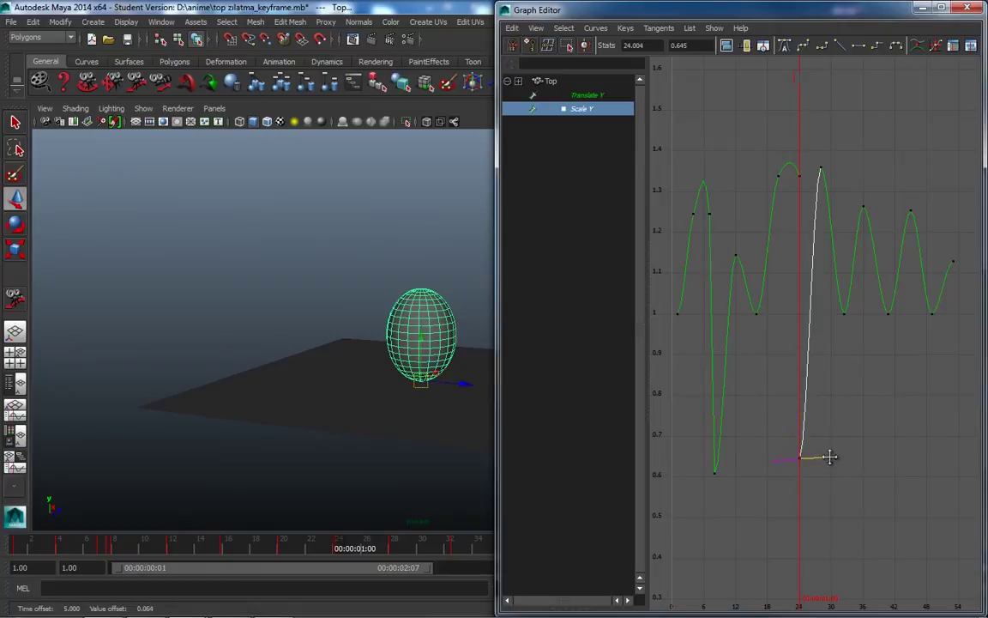
{"action": "left_click_drag", "start_coordinate": [810, 158], "coordinate": [952, 352]}
{"action": "mouse_move", "coordinate": [937, 315]}
{"action": "middle_mouse_down"}
{"action": "mouse_move", "coordinate": [781, 489]}
{"action": "mouse_move", "coordinate": [827, 458]}
{"action": "middle_mouse_up"}
- Trial-move the bottom squash key while scrubbing the impact, then undo the edits
{"action": "mouse_move", "coordinate": [315, 549]}
{"action": "left_mouse_down"}
{"action": "mouse_move", "coordinate": [412, 549]}
{"action": "mouse_move", "coordinate": [304, 549]}
{"action": "mouse_move", "coordinate": [393, 551]}
{"action": "mouse_move", "coordinate": [342, 547]}
{"action": "mouse_move", "coordinate": [371, 547]}
{"action": "left_mouse_up"}
{"action": "left_click_drag", "start_coordinate": [867, 424], "coordinate": [794, 471]}
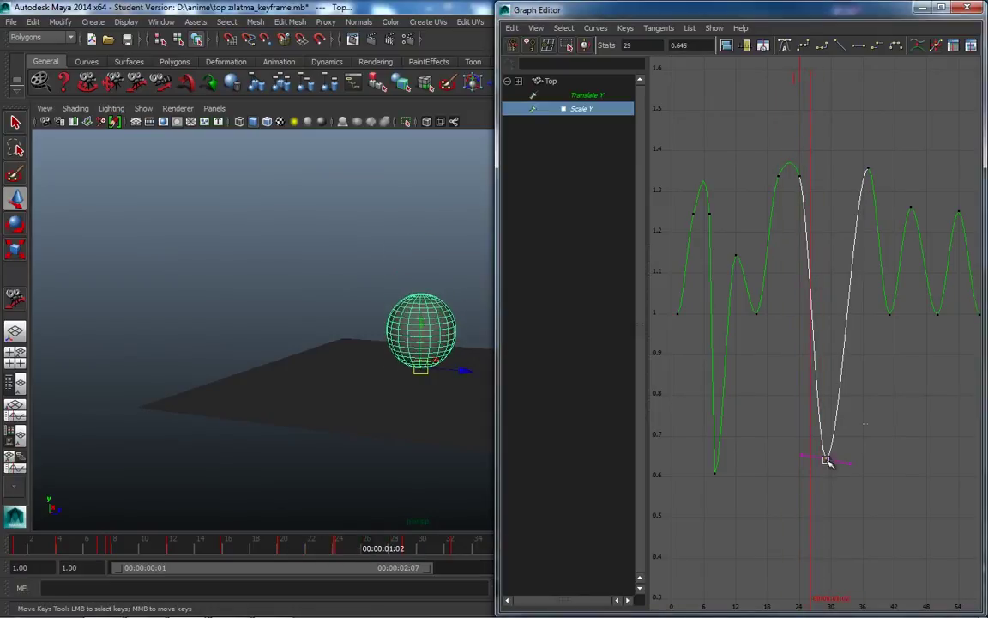
{"action": "middle_click_drag", "start_coordinate": [826, 461], "coordinate": [808, 458]}
{"action": "left_click", "coordinate": [342, 547]}
{"action": "mouse_move", "coordinate": [342, 547]}
{"action": "left_mouse_down"}
{"action": "mouse_move", "coordinate": [397, 551]}
{"action": "mouse_move", "coordinate": [321, 555]}
{"action": "mouse_move", "coordinate": [342, 553]}
{"action": "left_mouse_up"}
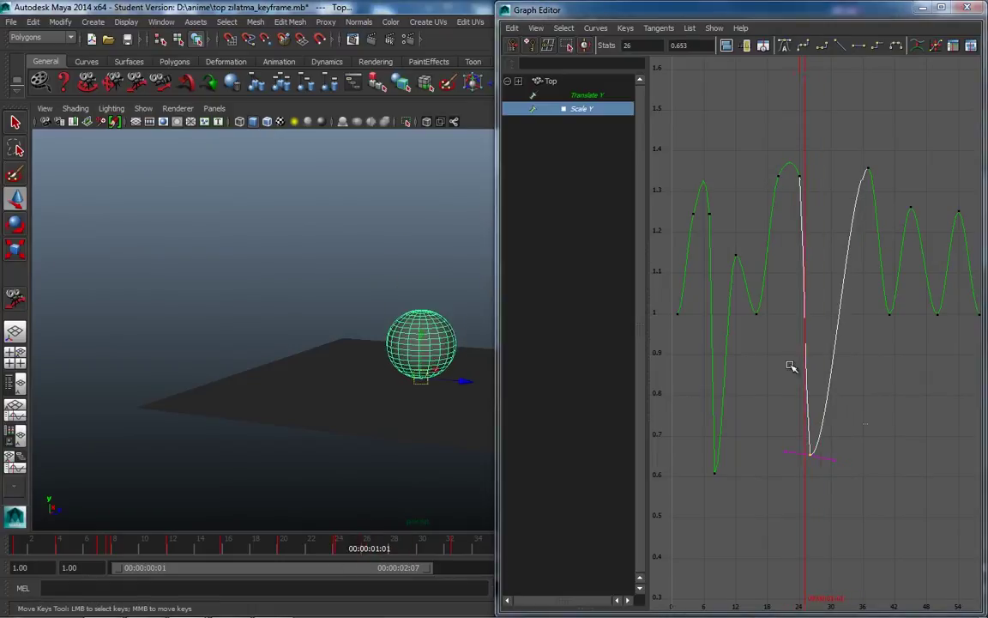
{"action": "key", "text": "ctrl+z"}
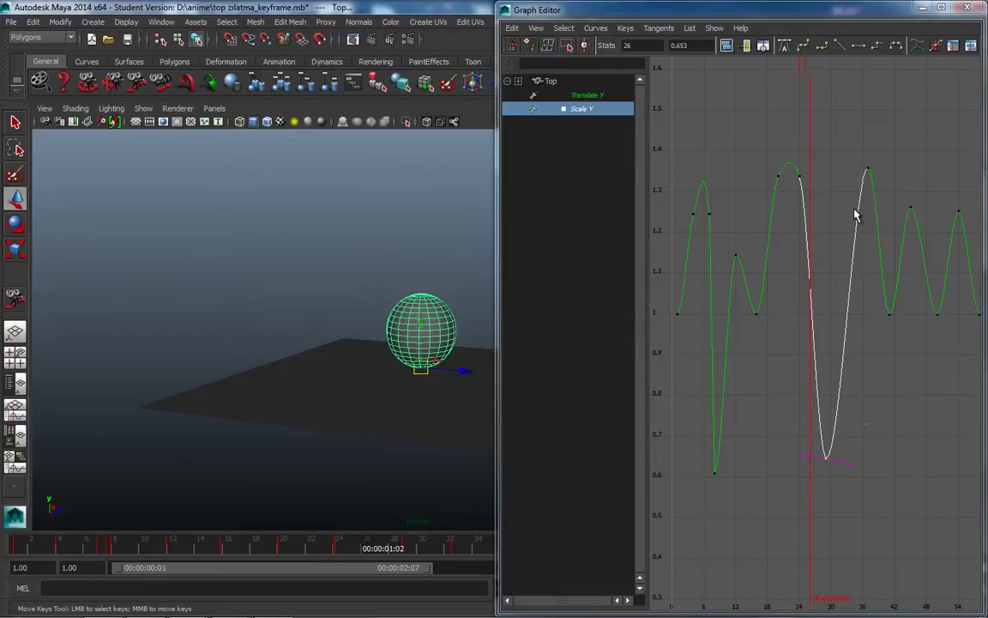
{"action": "key", "text": "ctrl+z"}
{"action": "key", "text": "ctrl+z"}
{"action": "key", "text": "ctrl+z"}
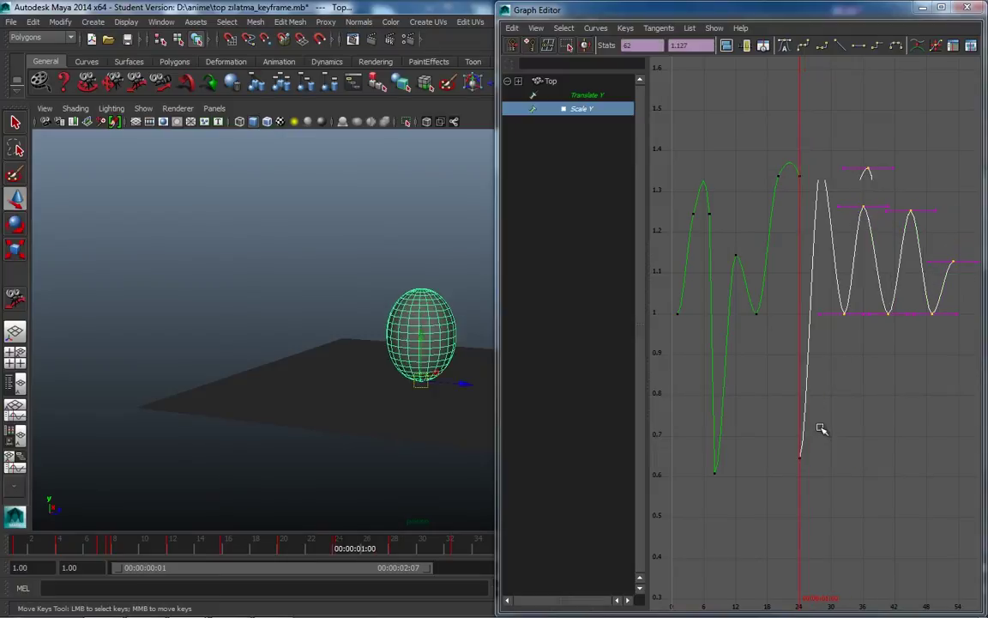
- Move the squash key one frame later to frame 25 and flatten its tangents
{"action": "left_click", "coordinate": [800, 456]}
{"action": "middle_click_drag", "start_coordinate": [800, 461], "coordinate": [810, 461]}
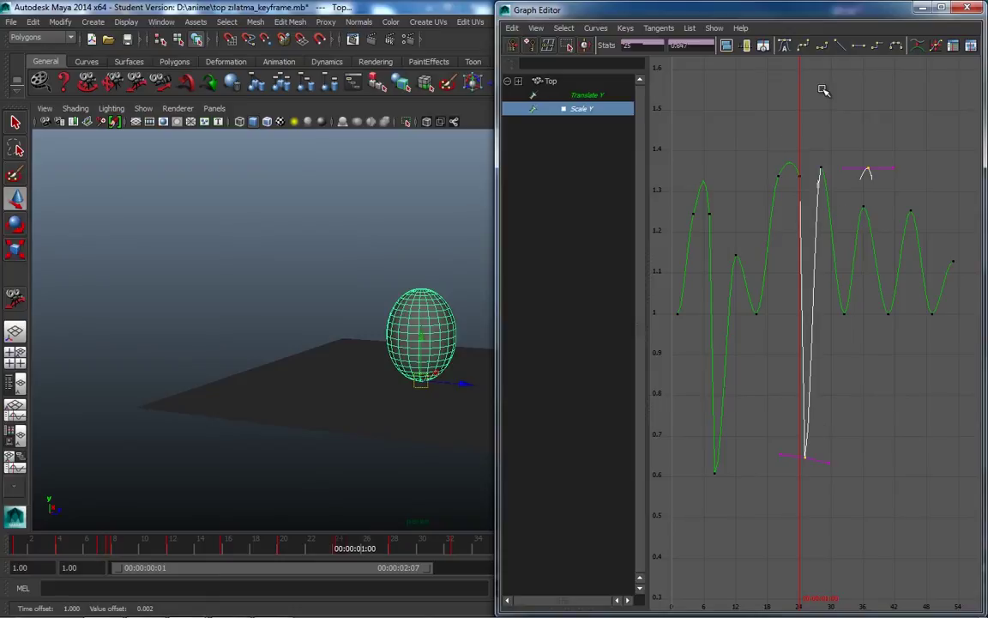
{"action": "left_click", "coordinate": [828, 463]}
{"action": "middle_click_drag", "start_coordinate": [828, 462], "coordinate": [840, 458]}
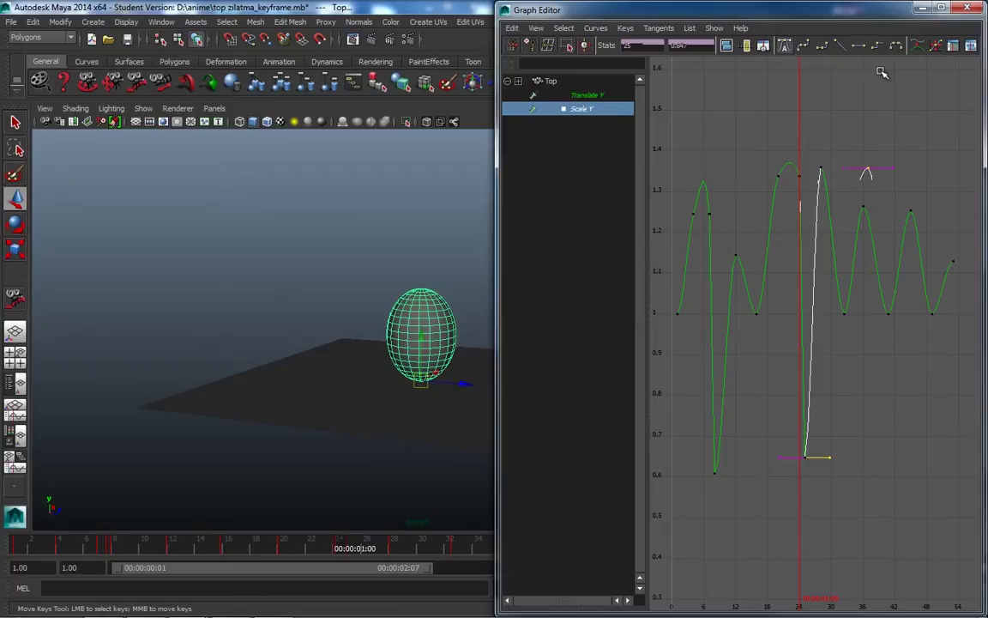
- Angle the squash key's outgoing tangent, then lower the frame-36 Scale Y peak to about 1.1
{"action": "left_click", "coordinate": [828, 457]}
{"action": "middle_click_drag", "start_coordinate": [829, 457], "coordinate": [843, 457]}
{"action": "mouse_move", "coordinate": [324, 549]}
{"action": "left_mouse_down"}
{"action": "mouse_move", "coordinate": [384, 563]}
{"action": "mouse_move", "coordinate": [297, 553]}
{"action": "mouse_move", "coordinate": [379, 560]}
{"action": "mouse_move", "coordinate": [331, 560]}
{"action": "mouse_move", "coordinate": [374, 568]}
{"action": "mouse_move", "coordinate": [337, 572]}
{"action": "mouse_move", "coordinate": [408, 573]}
{"action": "mouse_move", "coordinate": [302, 570]}
{"action": "mouse_move", "coordinate": [379, 580]}
{"action": "mouse_move", "coordinate": [421, 580]}
{"action": "mouse_move", "coordinate": [317, 569]}
{"action": "mouse_move", "coordinate": [623, 573]}
{"action": "mouse_move", "coordinate": [470, 560]}
{"action": "mouse_move", "coordinate": [525, 569]}
{"action": "left_mouse_up"}
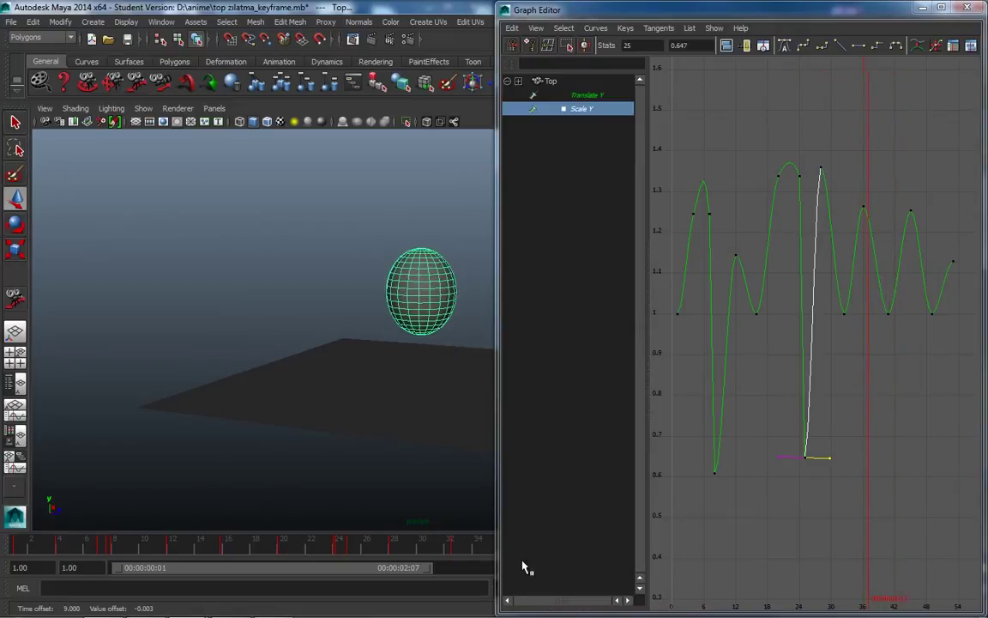
{"action": "left_click", "coordinate": [865, 210]}
{"action": "middle_click_drag", "start_coordinate": [864, 208], "coordinate": [864, 273]}
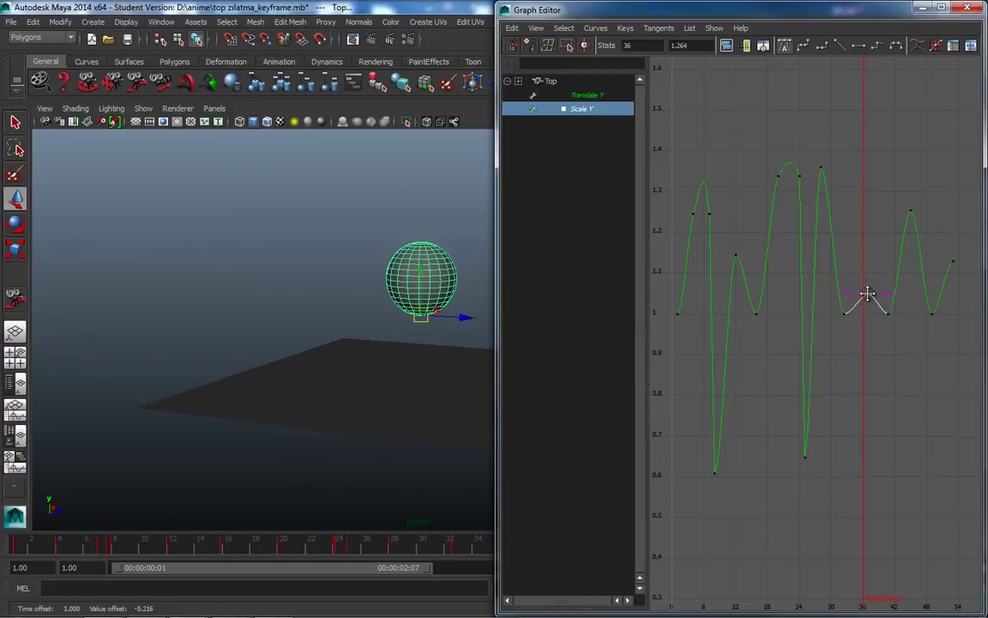
- Lower the last Scale Y squash key to 0.697 at frame 40 and display Translate Y alongside it
{"action": "mouse_move", "coordinate": [384, 556]}
{"action": "left_mouse_down"}
{"action": "mouse_move", "coordinate": [324, 547]}
{"action": "mouse_move", "coordinate": [480, 547]}
{"action": "mouse_move", "coordinate": [525, 559]}
{"action": "left_mouse_up"}
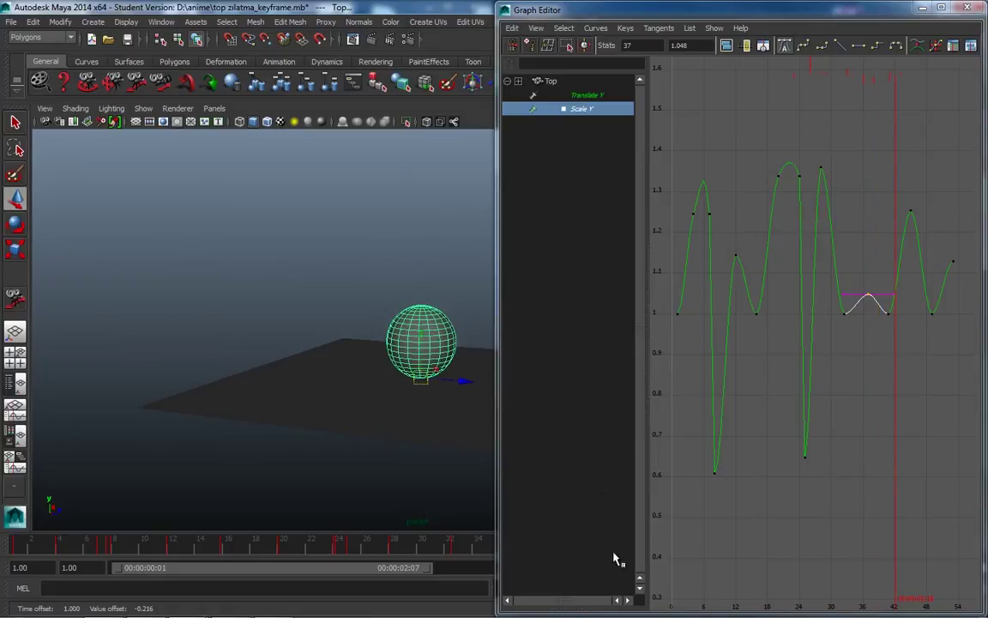
{"action": "left_click_drag", "start_coordinate": [892, 307], "coordinate": [883, 329]}
{"action": "middle_click_drag", "start_coordinate": [893, 316], "coordinate": [889, 356]}
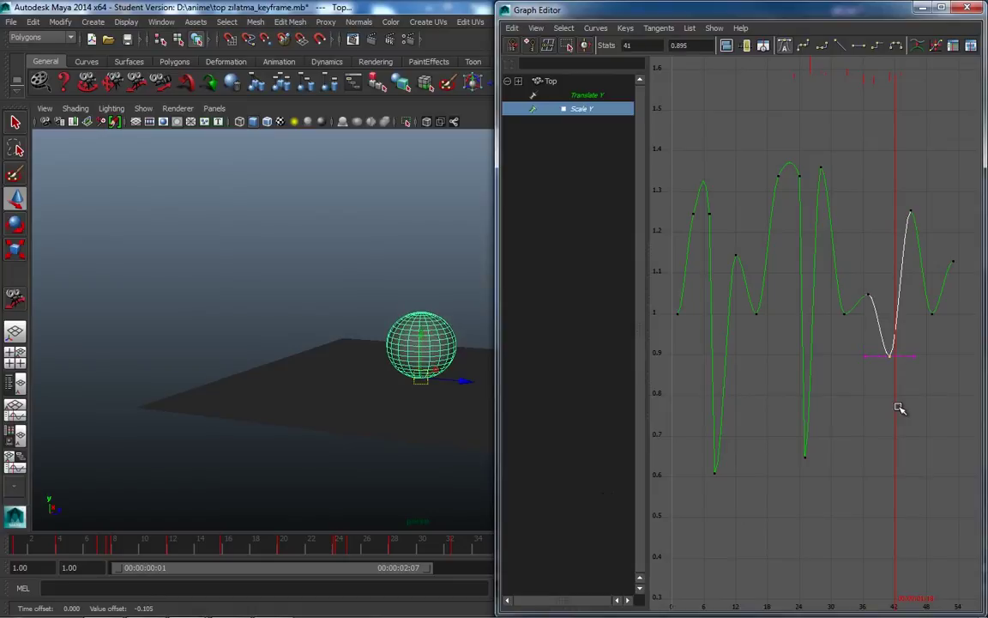
{"action": "key", "text": "alt+v"}
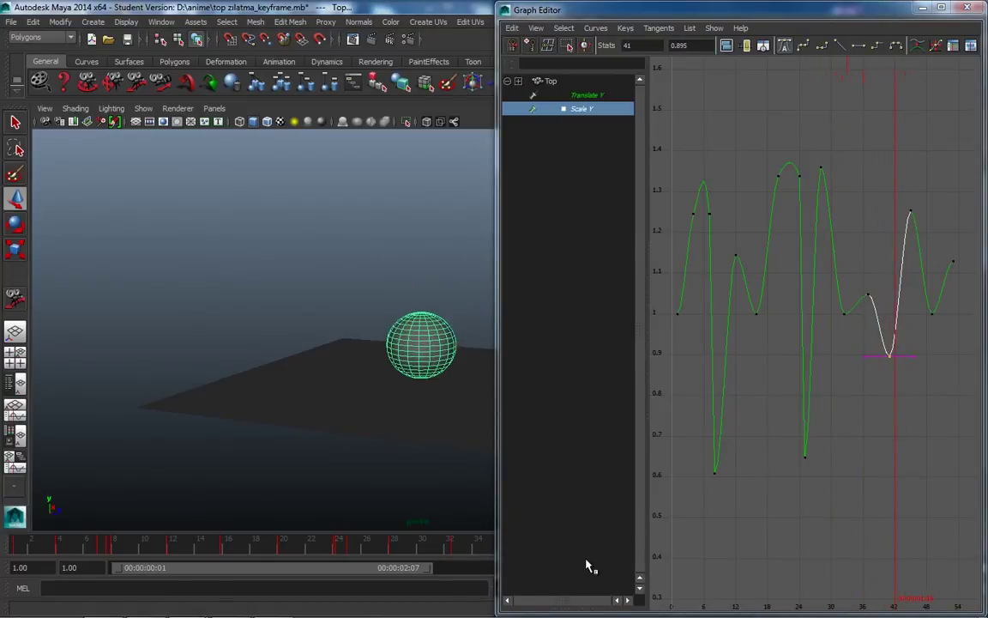
{"action": "mouse_move", "coordinate": [896, 354]}
{"action": "middle_mouse_down"}
{"action": "mouse_move", "coordinate": [889, 448]}
{"action": "mouse_move", "coordinate": [889, 436]}
{"action": "middle_mouse_up"}
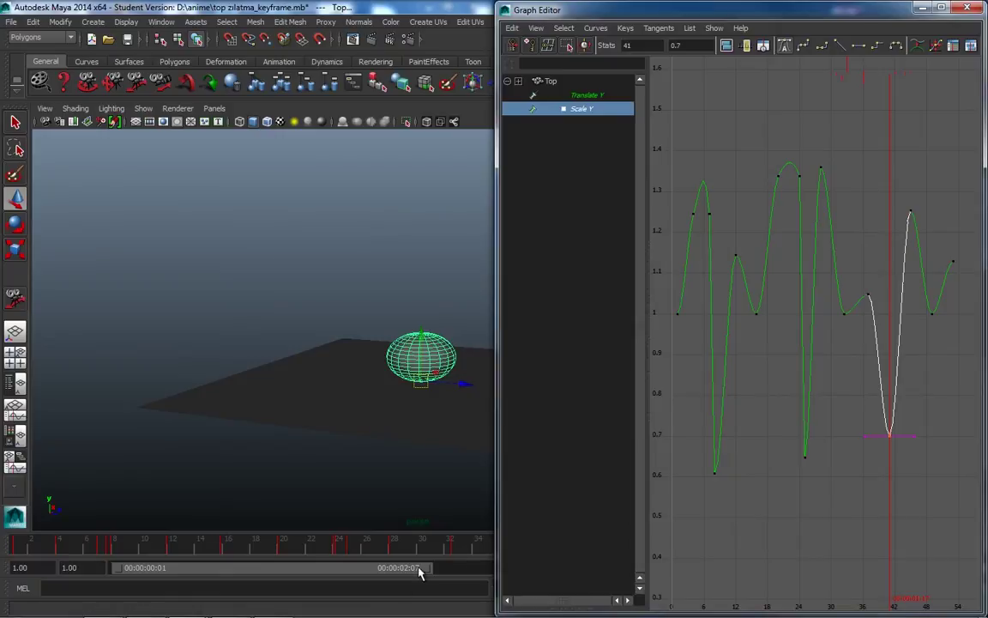
{"action": "mouse_move", "coordinate": [468, 549]}
{"action": "left_mouse_down"}
{"action": "mouse_move", "coordinate": [624, 560]}
{"action": "mouse_move", "coordinate": [562, 560]}
{"action": "left_mouse_up"}
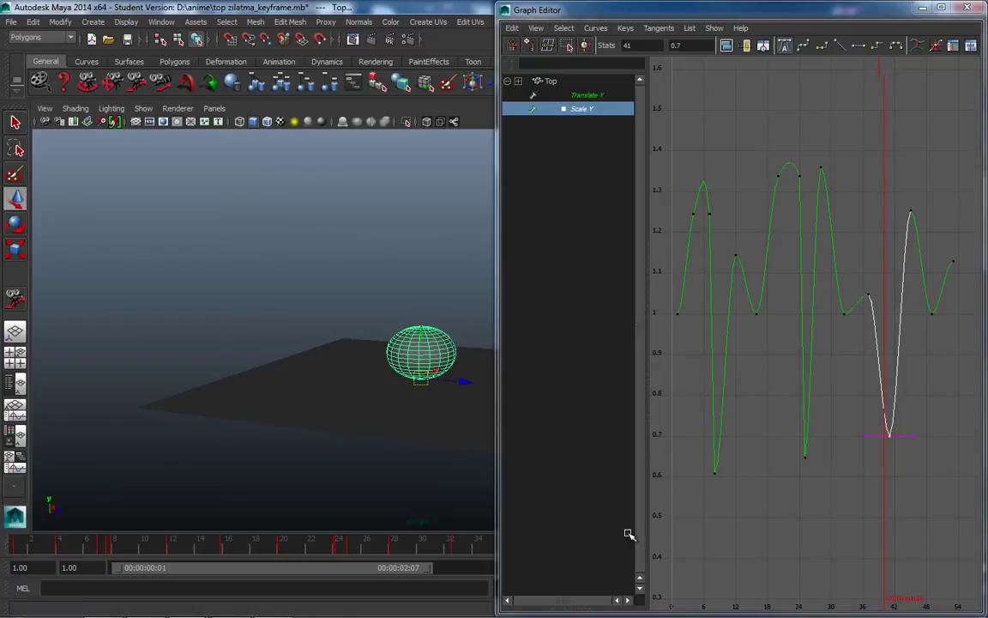
{"action": "middle_click_drag", "start_coordinate": [893, 435], "coordinate": [890, 439]}
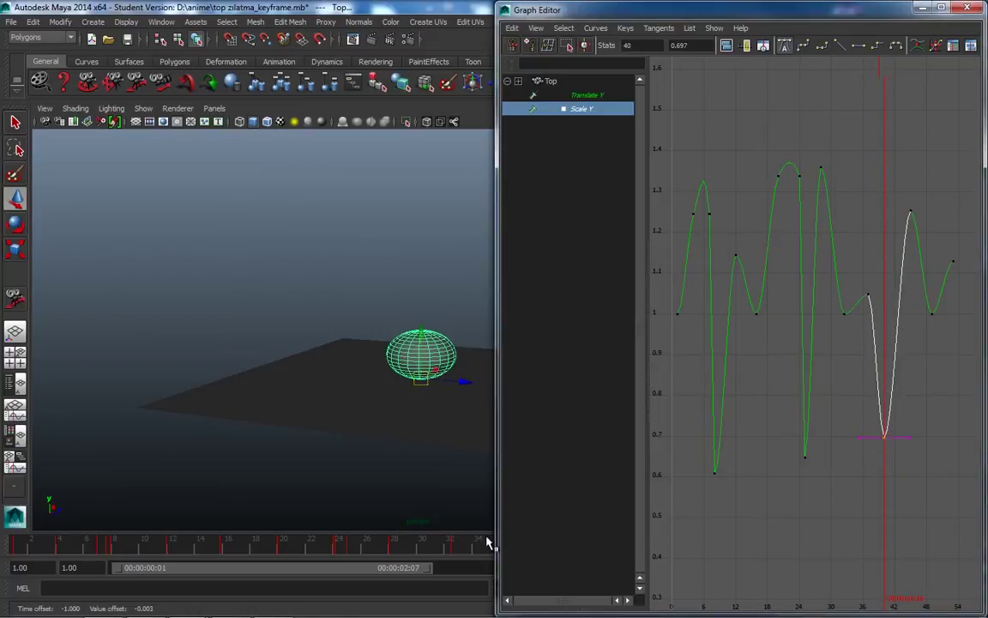
{"action": "key", "text": "alt+v"}
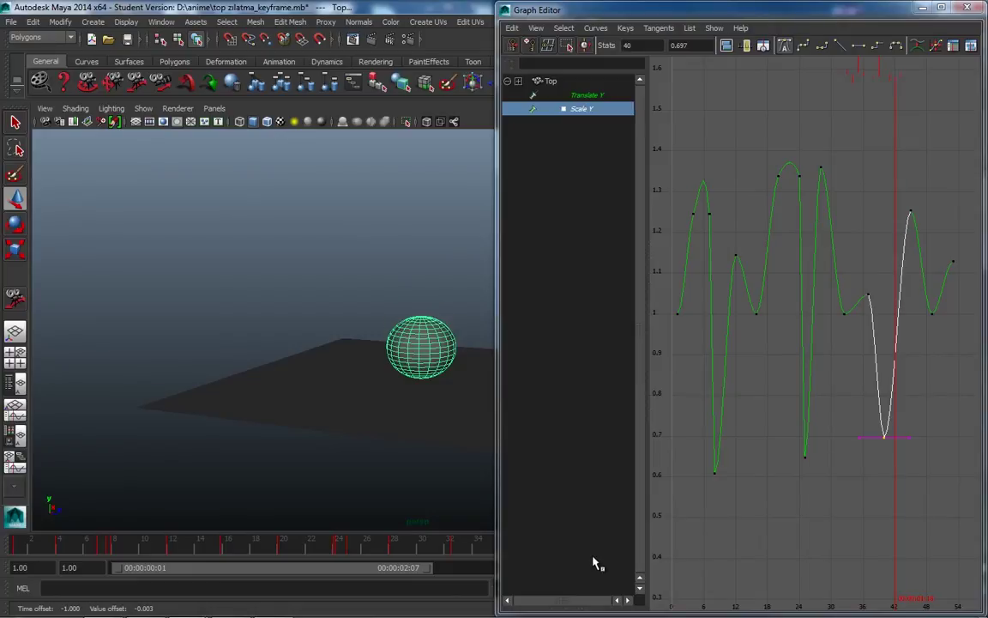
{"action": "left_click", "coordinate": [583, 96], "text": "shift"}
{"action": "key", "text": "a"}
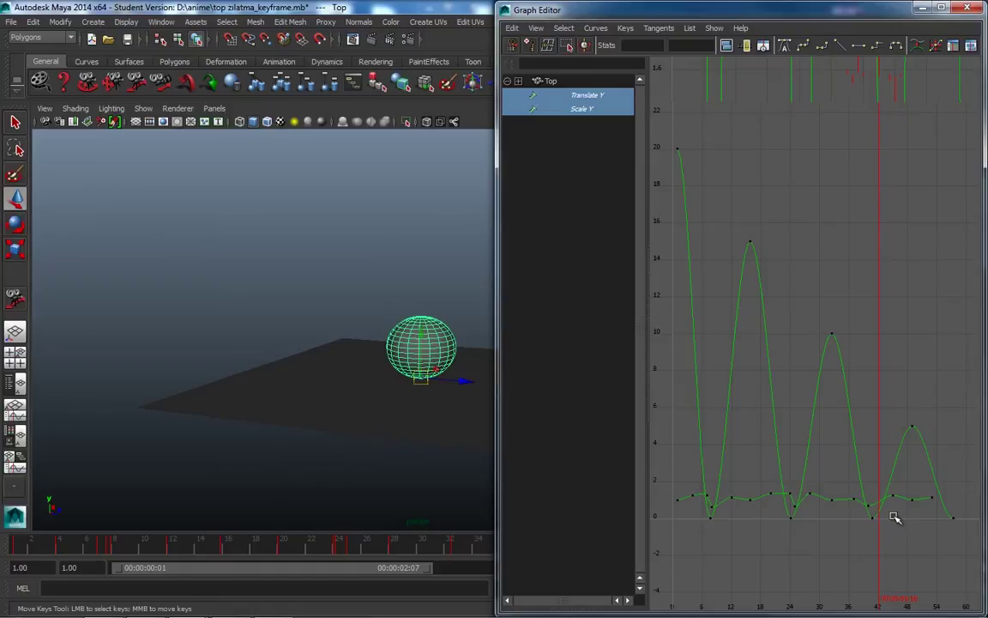
- Slide the Scale Y squash key from frame 40 to frame 41
{"action": "left_click", "coordinate": [876, 514]}
{"action": "key", "text": "f"}
{"action": "left_click", "coordinate": [800, 494]}
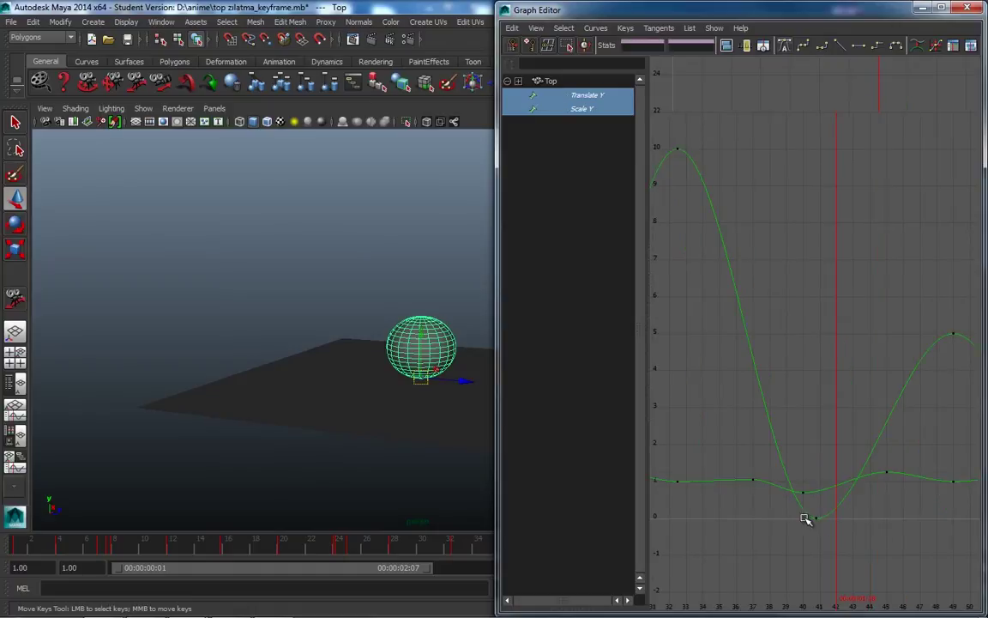
{"action": "middle_click_drag", "start_coordinate": [805, 496], "coordinate": [815, 496]}
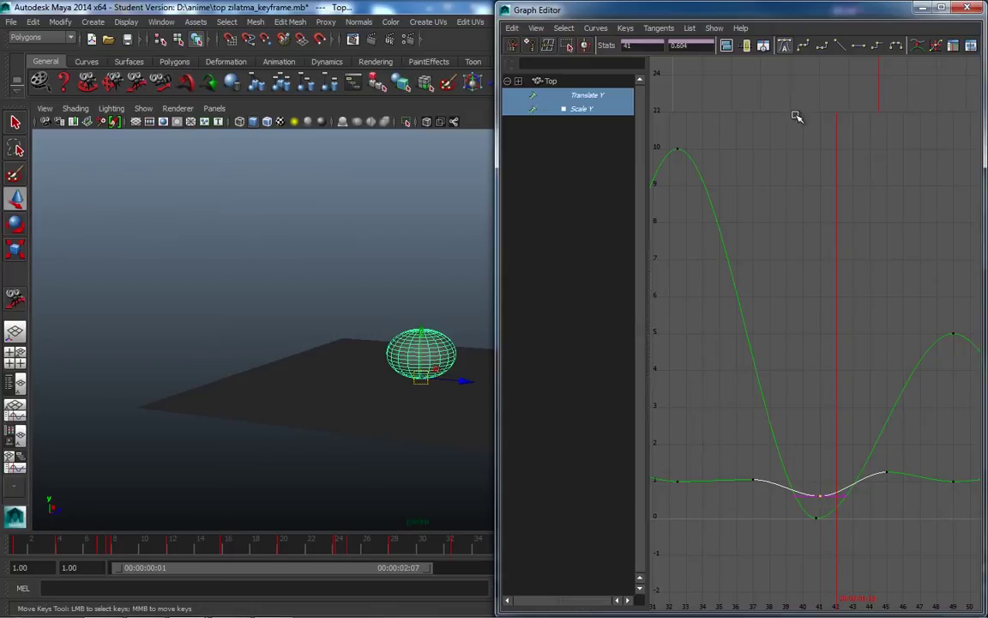
- Move the Graph Editor aside and check the squash key against the frame-41 Translate Y contact
{"action": "left_click_drag", "start_coordinate": [703, 10], "coordinate": [574, 19]}
{"action": "mouse_move", "coordinate": [163, 214]}
{"action": "middle_mouse_down", "text": "alt"}
{"action": "mouse_move", "coordinate": [149, 233]}
{"action": "mouse_move", "coordinate": [126, 214]}
{"action": "middle_mouse_up", "text": "alt"}
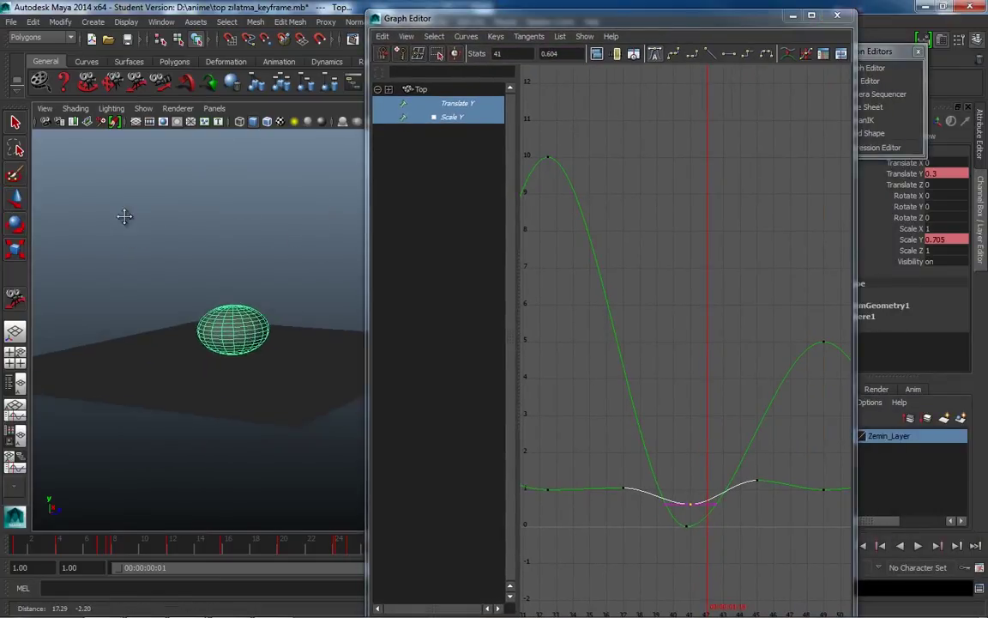
{"action": "left_click", "coordinate": [881, 545]}
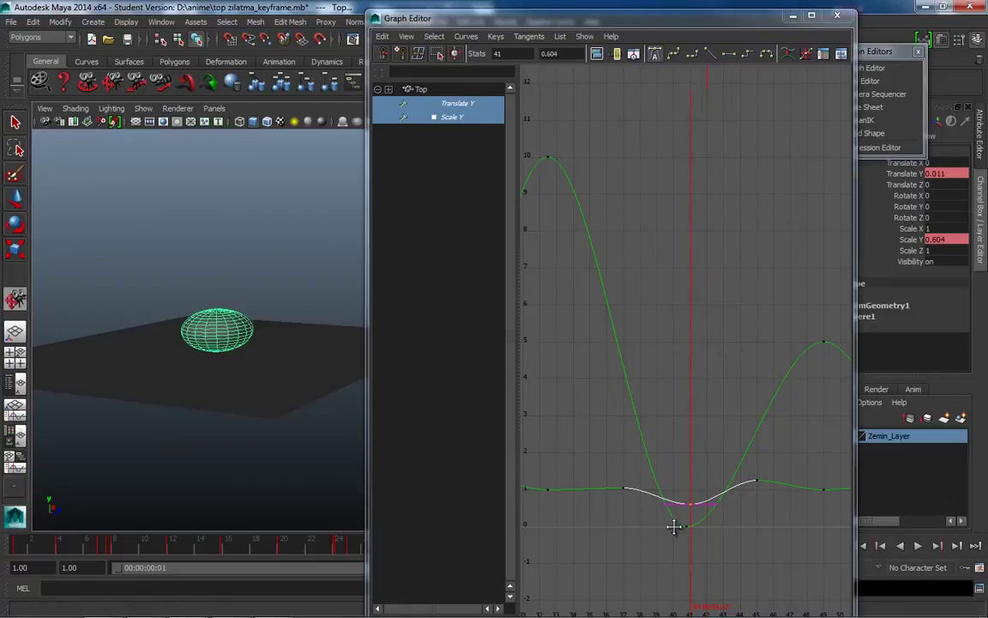
{"action": "right_click_drag", "start_coordinate": [721, 538], "coordinate": [679, 525]}
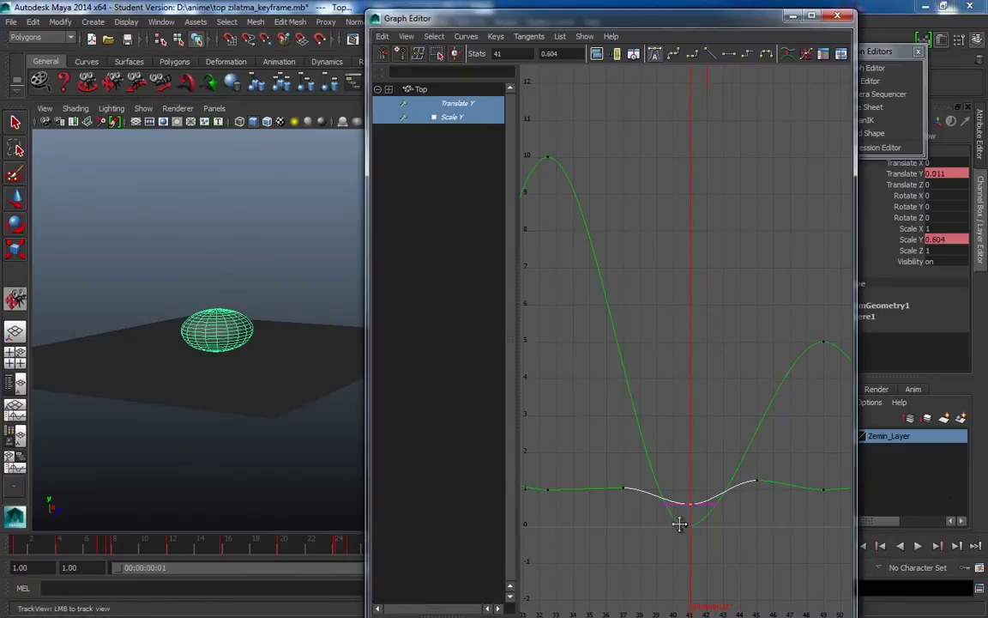
{"action": "key", "text": "w"}
{"action": "left_click", "coordinate": [692, 524]}
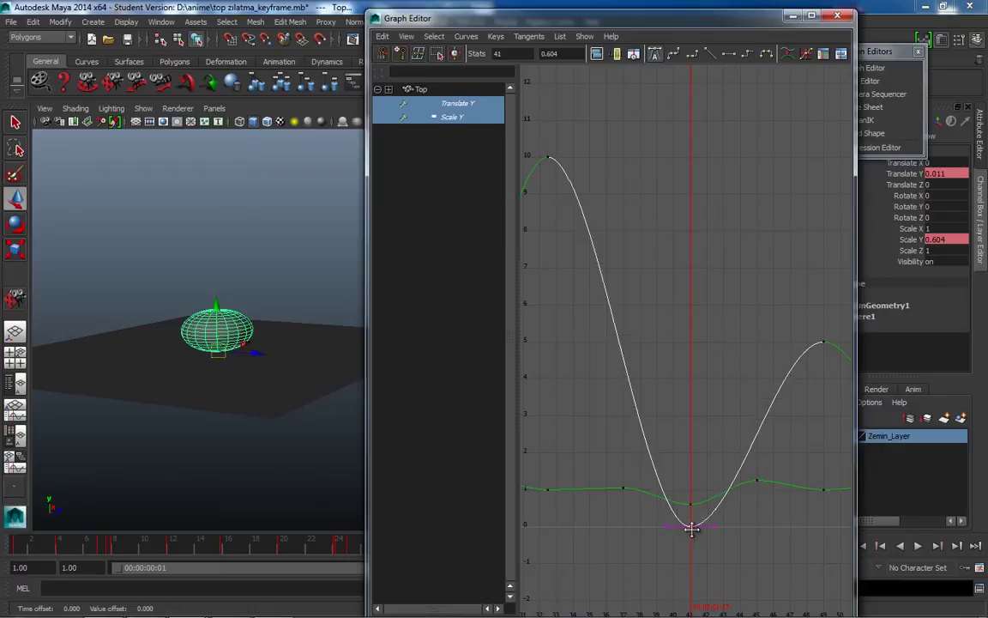
{"action": "left_click", "coordinate": [755, 550]}
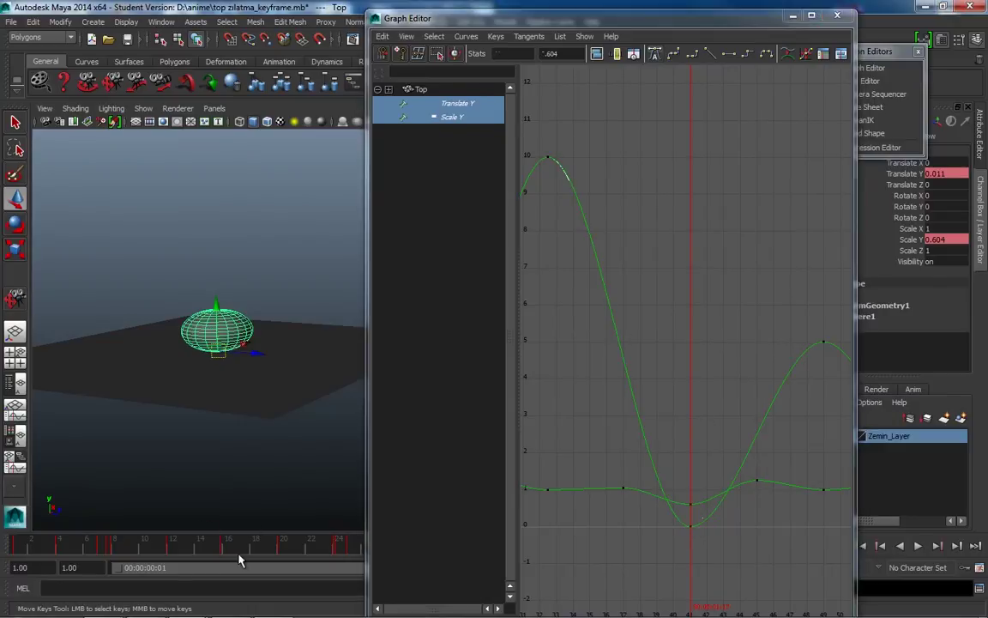
- Lower the frame-45 Scale Y key from 1.253 toward 0.863 to soften the final stretch, replaying to review
{"action": "key", "text": "alt+v"}
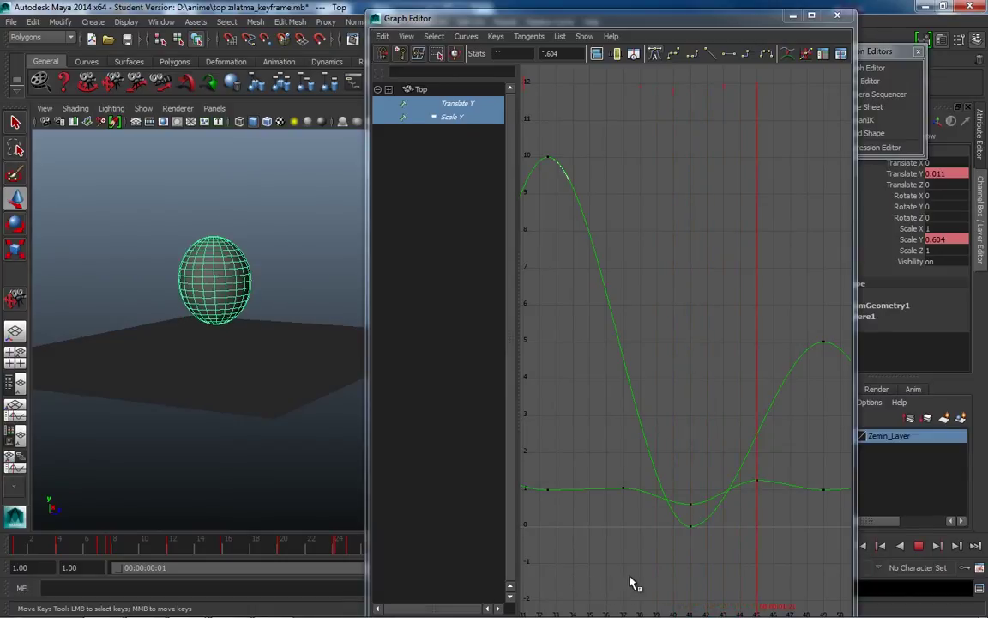
{"action": "key", "text": "Escape"}
{"action": "left_click", "coordinate": [759, 482]}
{"action": "mouse_move", "coordinate": [758, 485]}
{"action": "middle_mouse_down"}
{"action": "mouse_move", "coordinate": [756, 498]}
{"action": "mouse_move", "coordinate": [735, 505]}
{"action": "middle_mouse_up"}
{"action": "key", "text": "ctrl+z"}
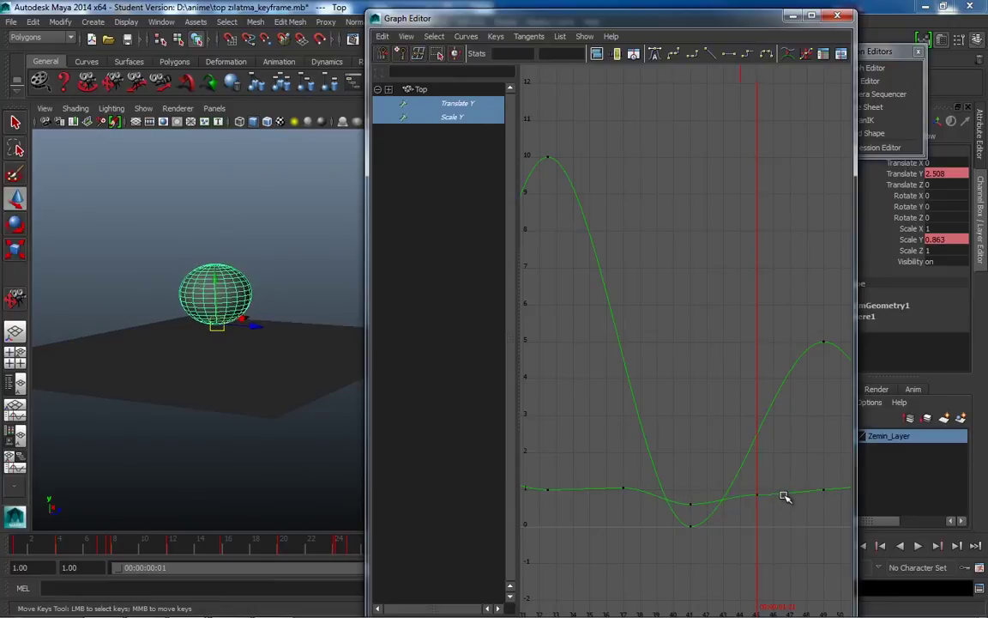
{"action": "middle_click_drag", "start_coordinate": [786, 496], "coordinate": [782, 495]}
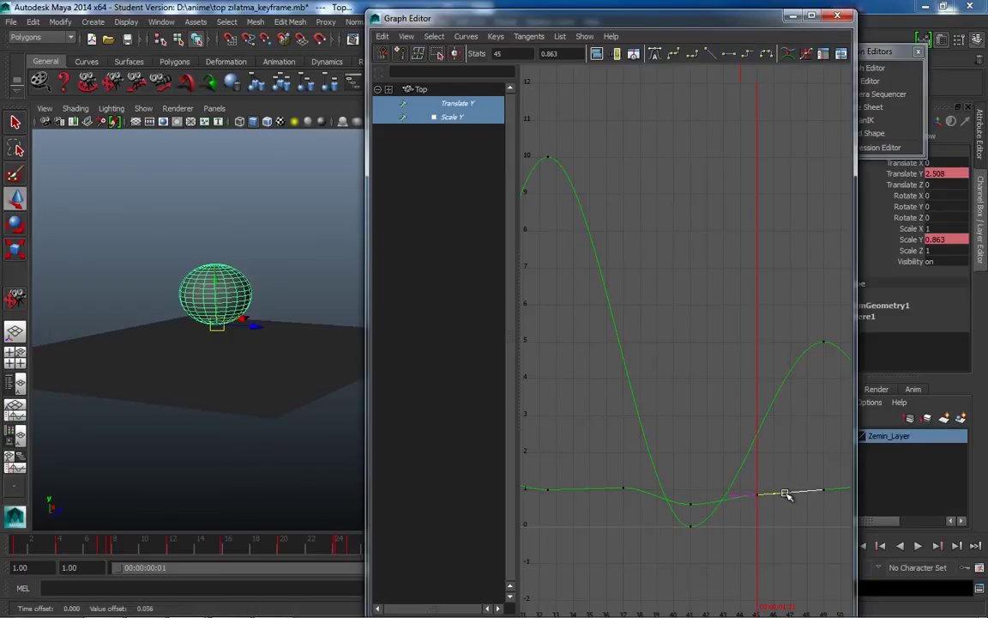
{"action": "key", "text": "alt+v"}
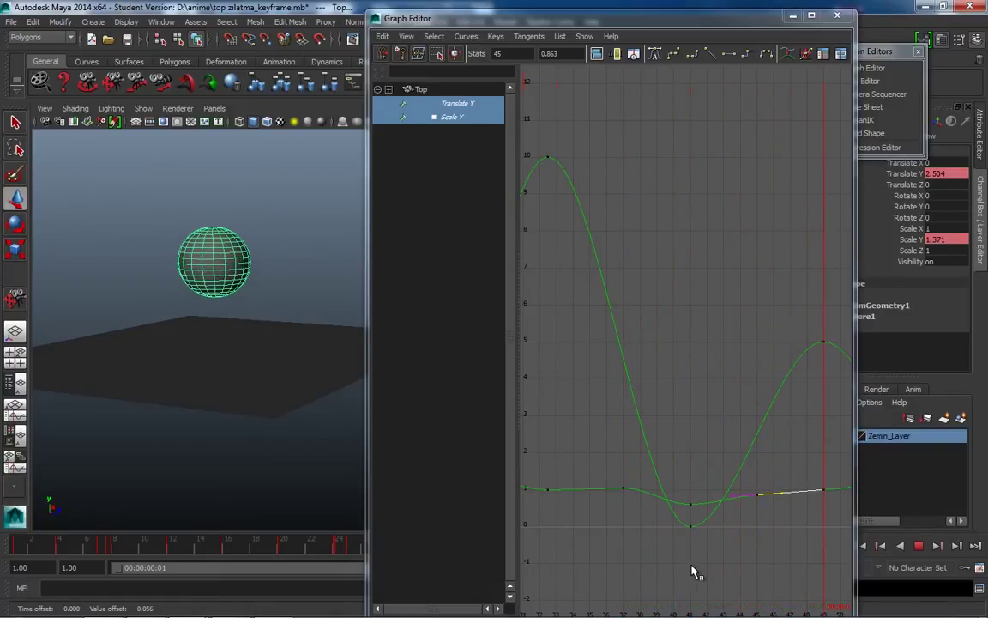
- Try raising the frame-41 Scale Y squash key, undo it, and replay to compare
{"action": "key", "text": "alt+v"}
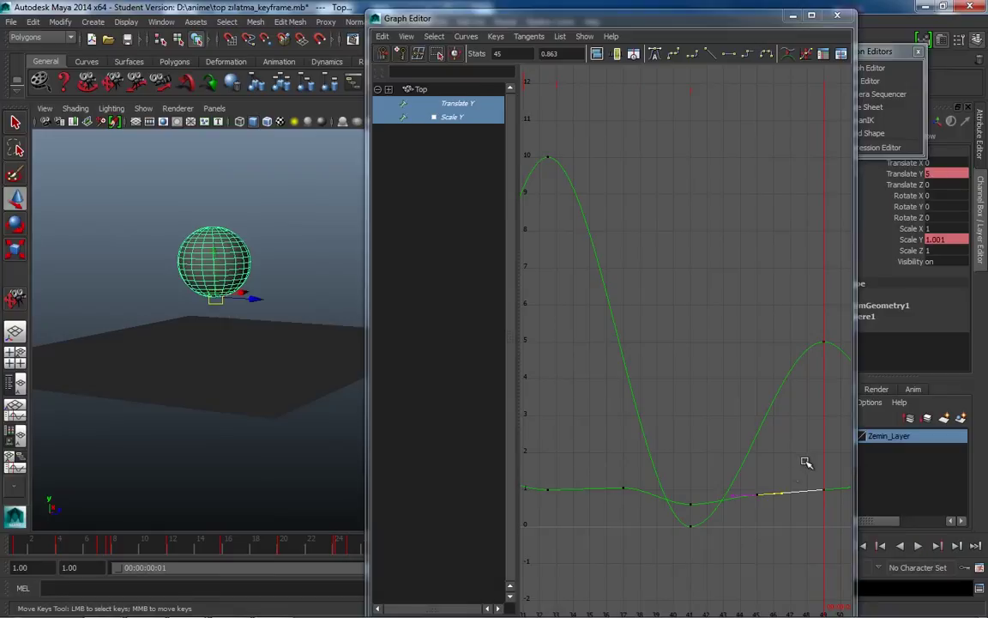
{"action": "left_click_drag", "start_coordinate": [807, 461], "coordinate": [737, 515]}
{"action": "left_click", "coordinate": [739, 512]}
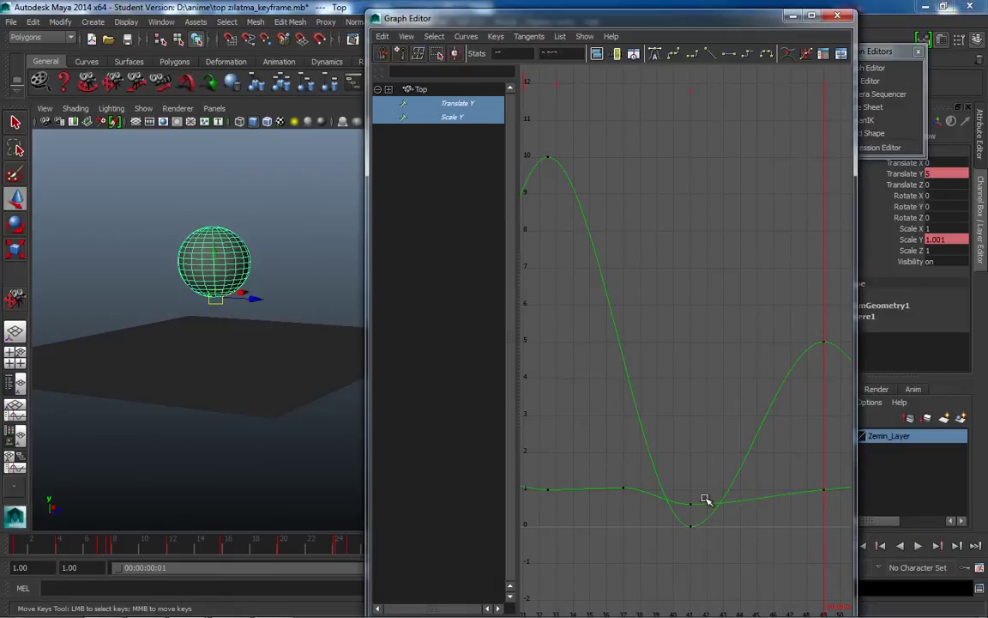
{"action": "key", "text": "alt+v"}
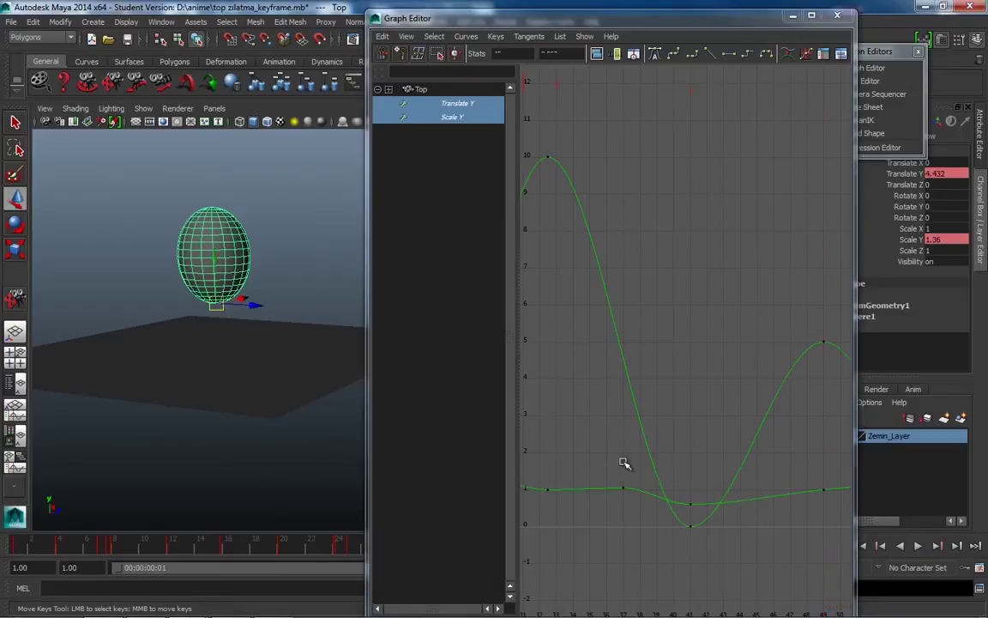
{"action": "key", "text": "alt+v"}
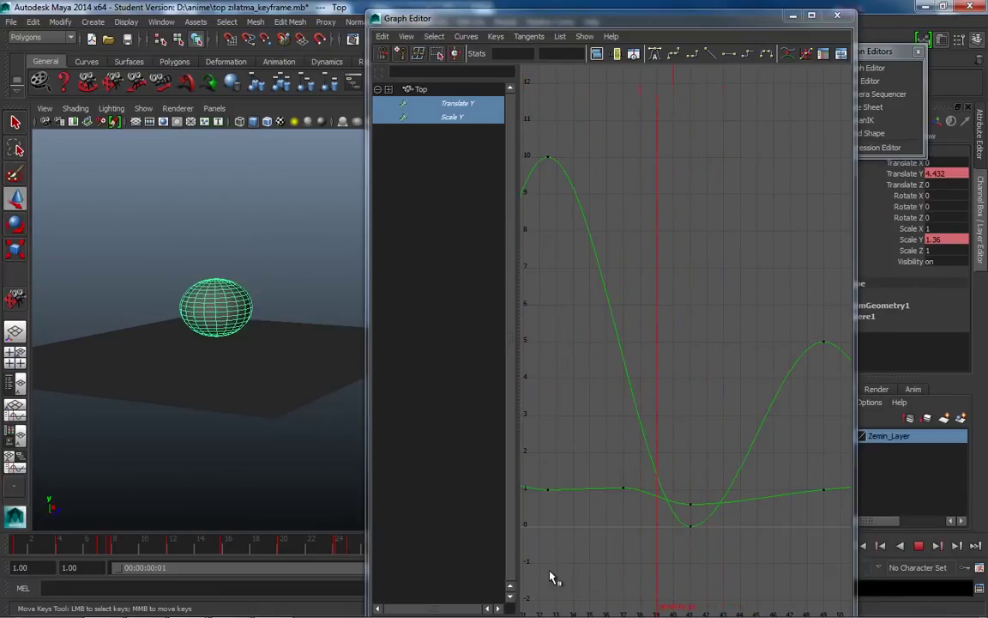
{"action": "left_click", "coordinate": [691, 505]}
{"action": "middle_click_drag", "start_coordinate": [693, 510], "coordinate": [696, 501]}
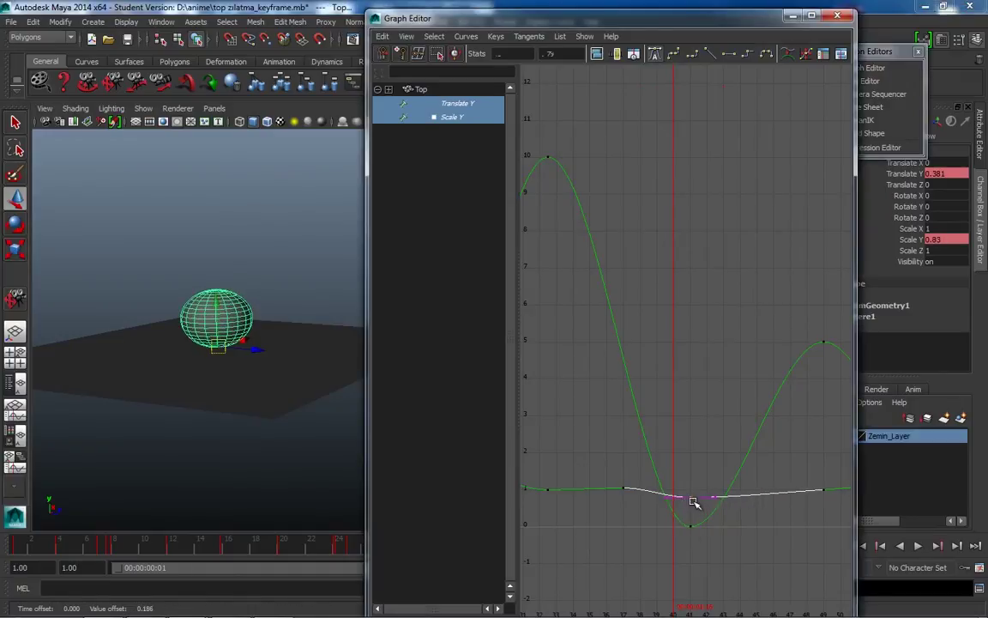
{"action": "key", "text": "ctrl+z"}
{"action": "key", "text": "alt+v"}
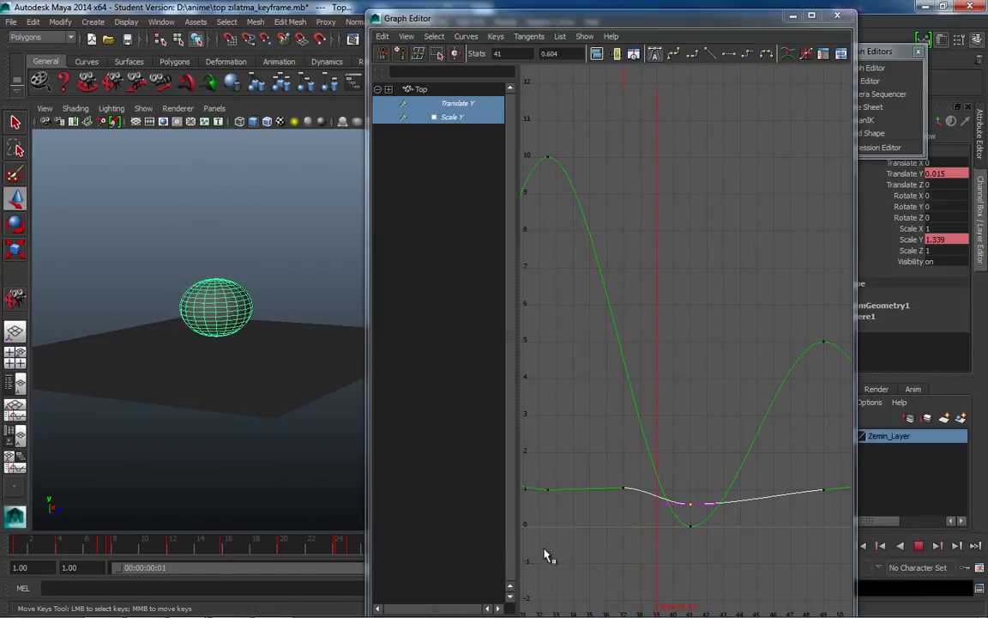
{"action": "key", "text": "Escape"}
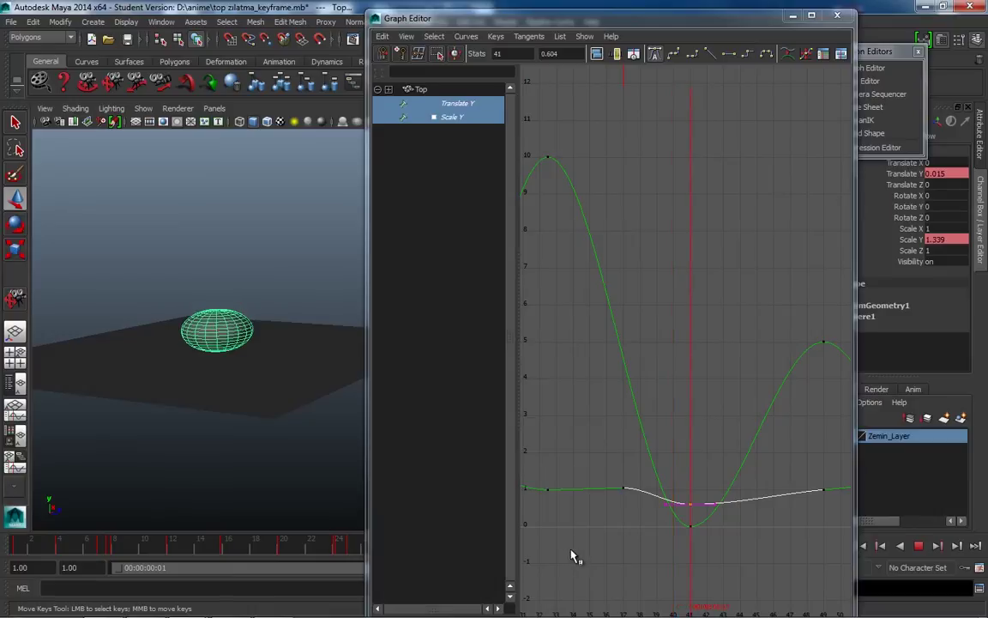
- Lower the frame-41 squash key from 0.827 to 0.566, replaying to review the stronger squash
{"action": "mouse_move", "coordinate": [708, 491]}
{"action": "middle_mouse_down"}
{"action": "mouse_move", "coordinate": [698, 503]}
{"action": "mouse_move", "coordinate": [713, 494]}
{"action": "middle_mouse_up"}
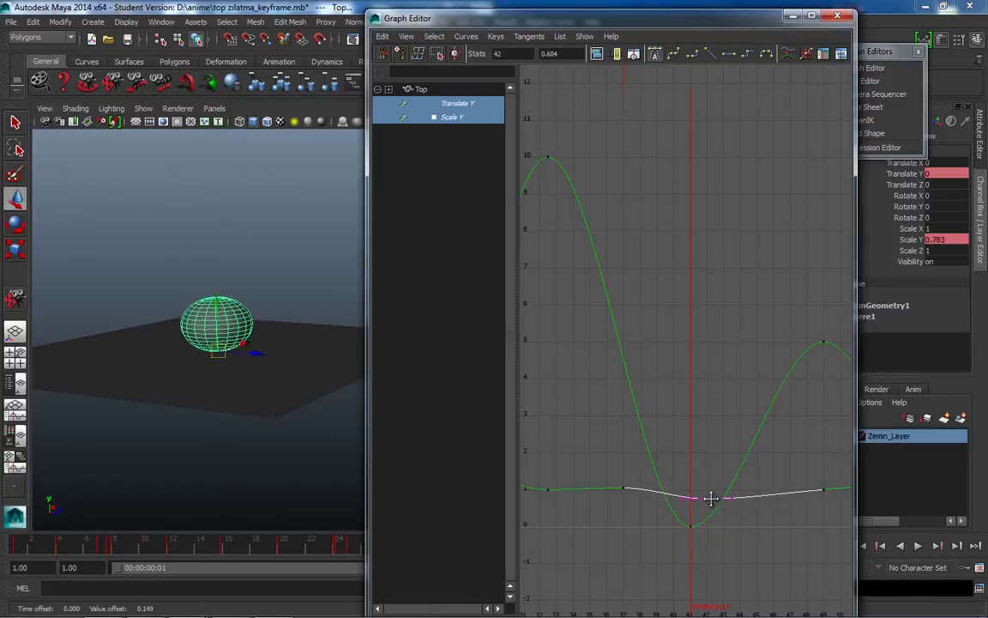
{"action": "key", "text": "alt+v"}
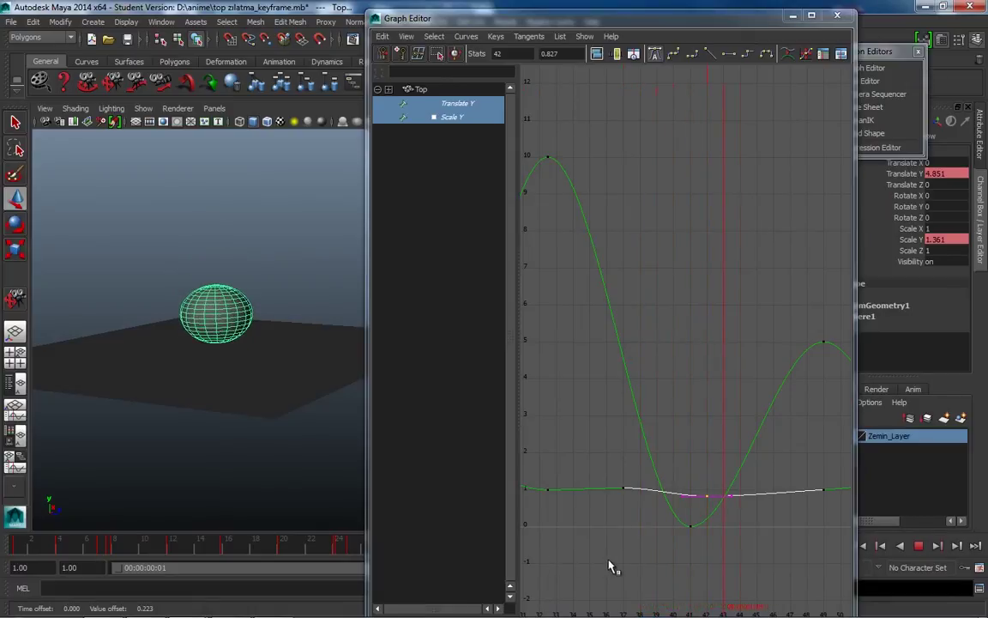
{"action": "key", "text": "w"}
{"action": "key", "text": "alt+v"}
{"action": "middle_click_drag", "start_coordinate": [699, 494], "coordinate": [689, 506], "text": "shift"}
{"action": "key", "text": "alt+v"}
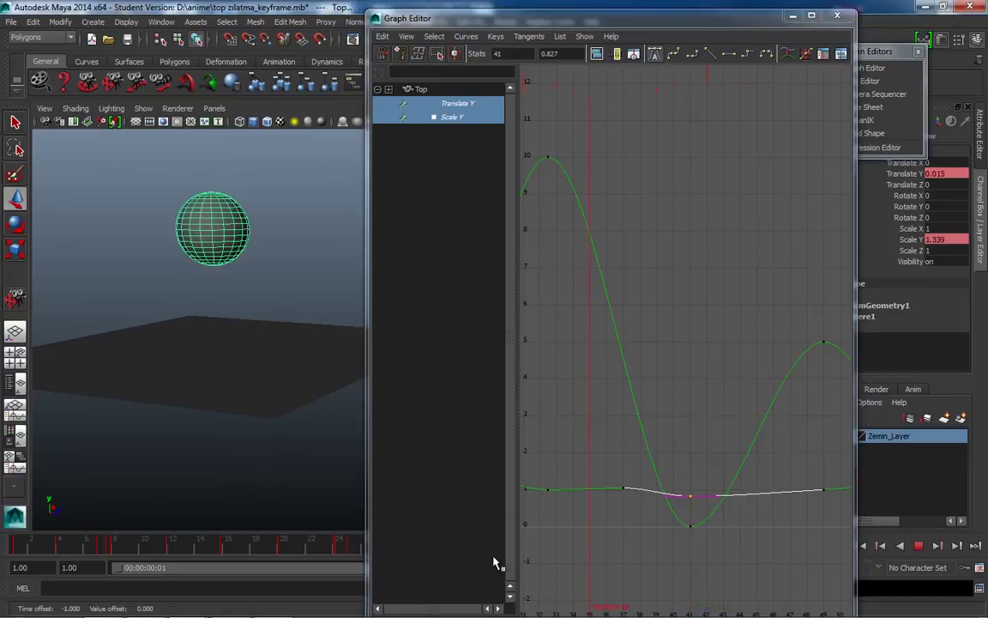
{"action": "key", "text": "alt+v"}
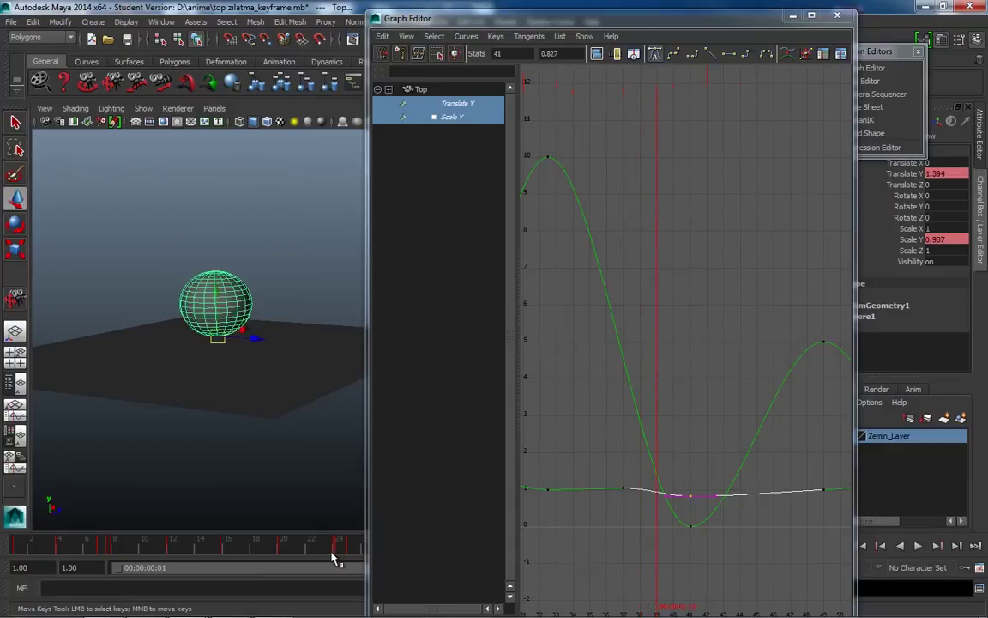
{"action": "key", "text": "alt+v"}
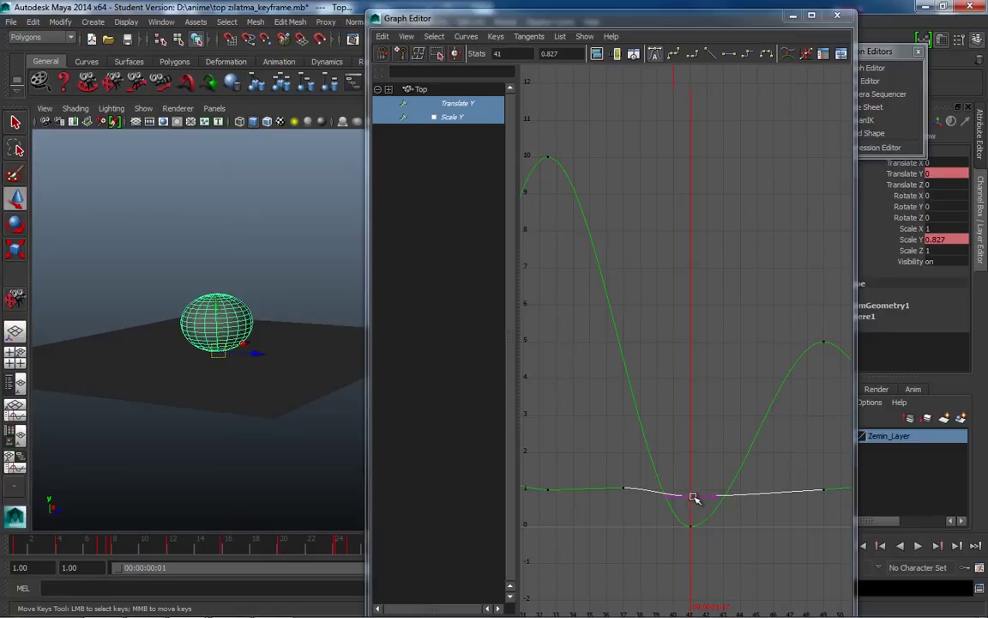
{"action": "middle_click_drag", "start_coordinate": [693, 497], "coordinate": [690, 503]}
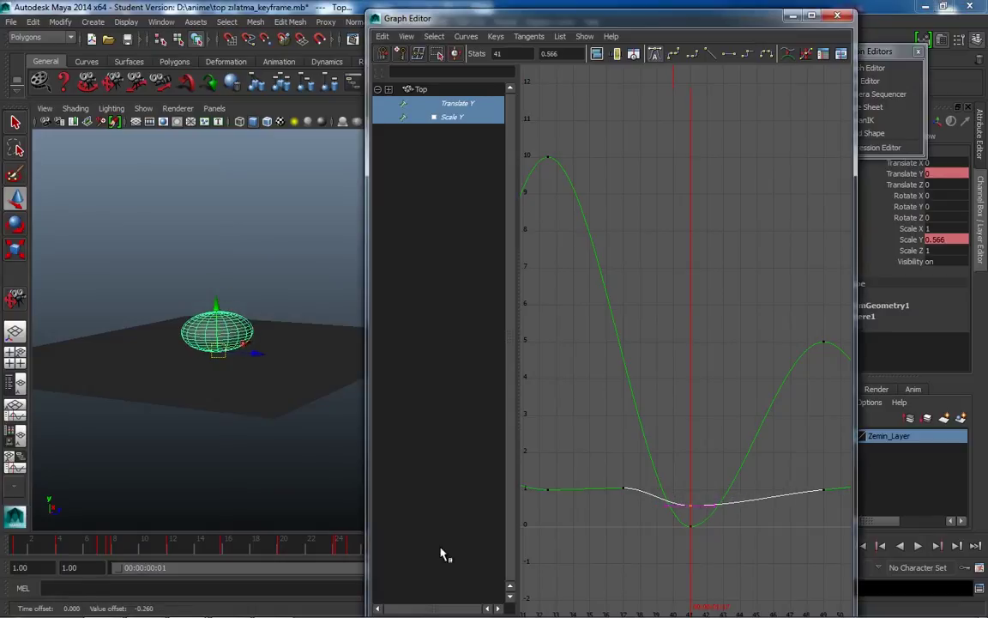
{"action": "key", "text": "alt+v"}
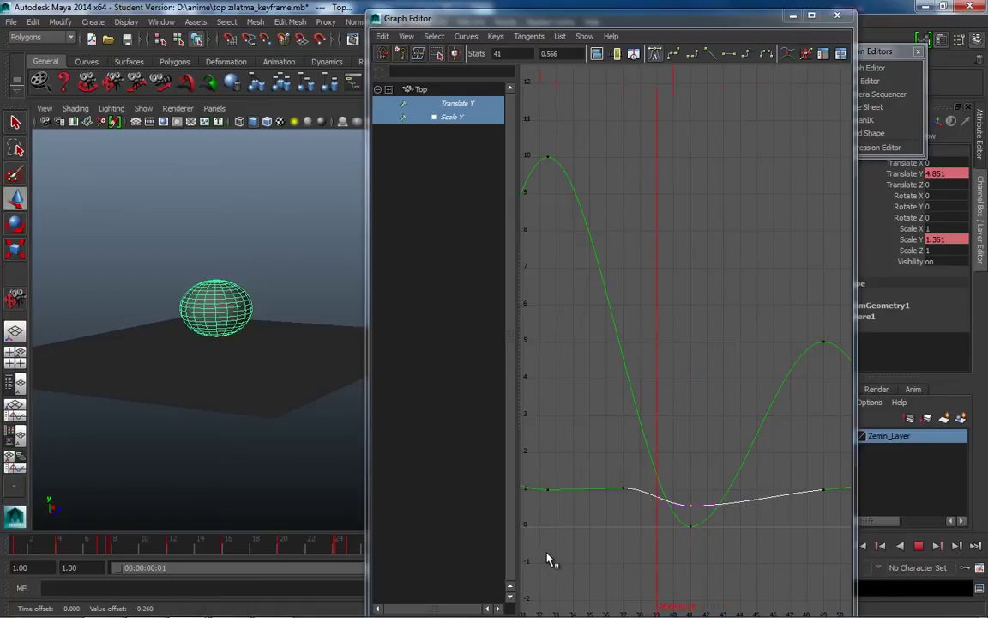
{"action": "key", "text": "alt+v"}
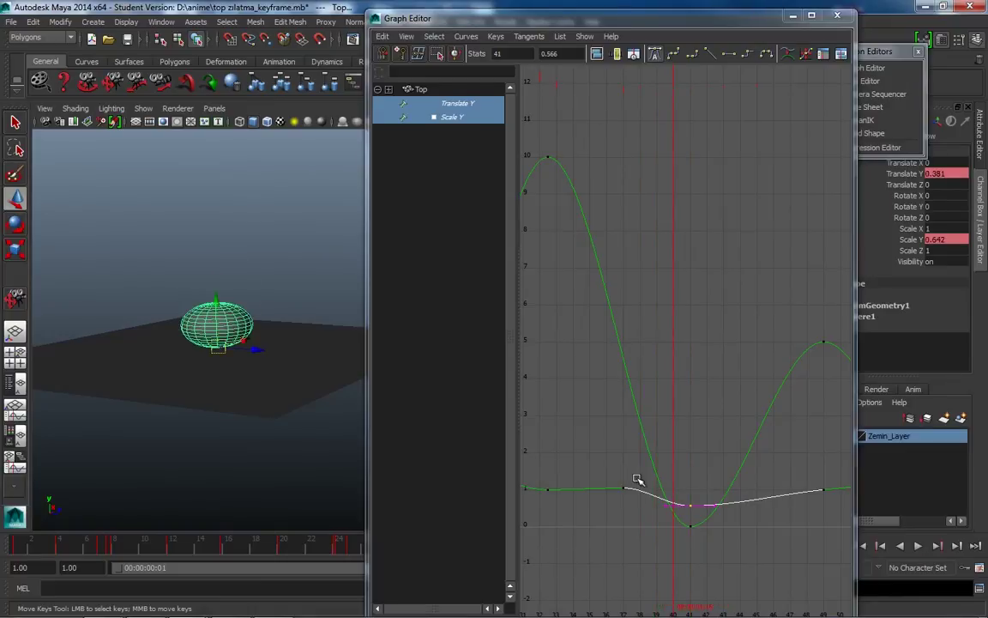
- Test values on the frame-37 Scale Y key, then settle it back at 1 and replay
{"action": "left_click", "coordinate": [627, 490]}
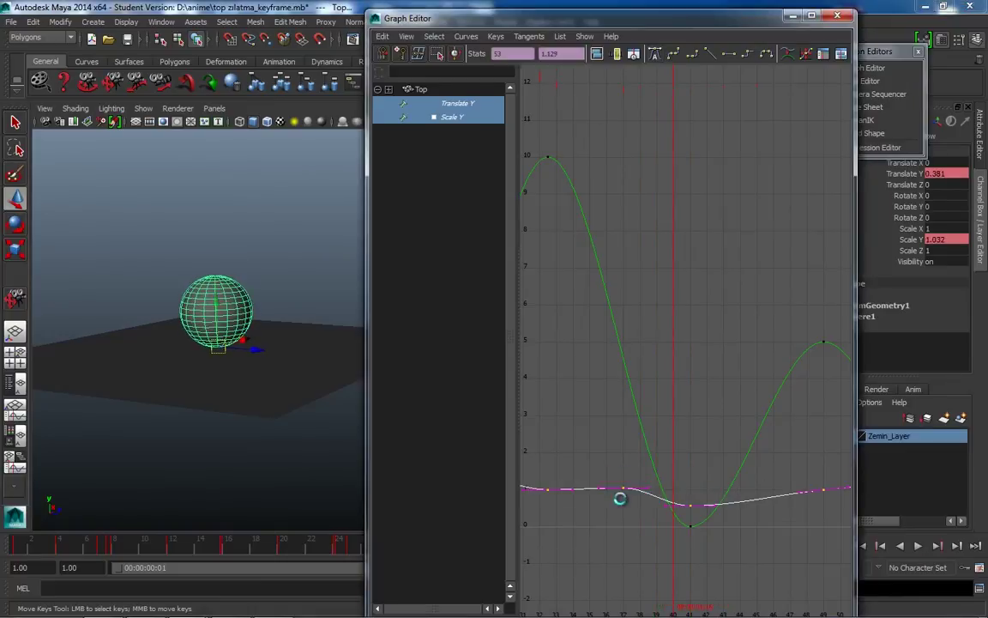
{"action": "left_click", "coordinate": [624, 505]}
{"action": "left_click", "coordinate": [623, 490]}
{"action": "middle_click_drag", "start_coordinate": [619, 487], "coordinate": [623, 488]}
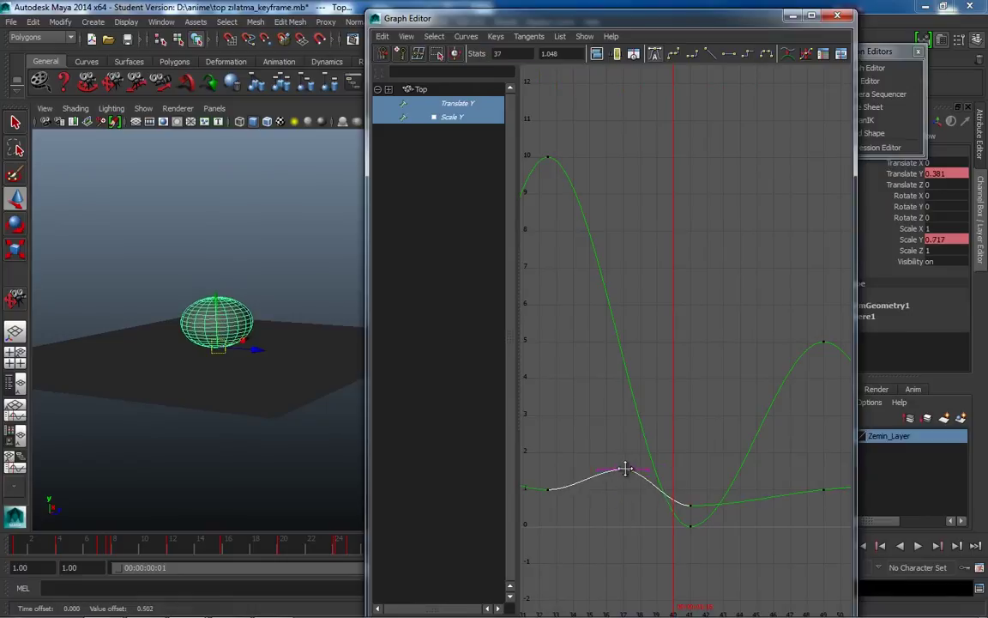
{"action": "key", "text": "alt+v"}
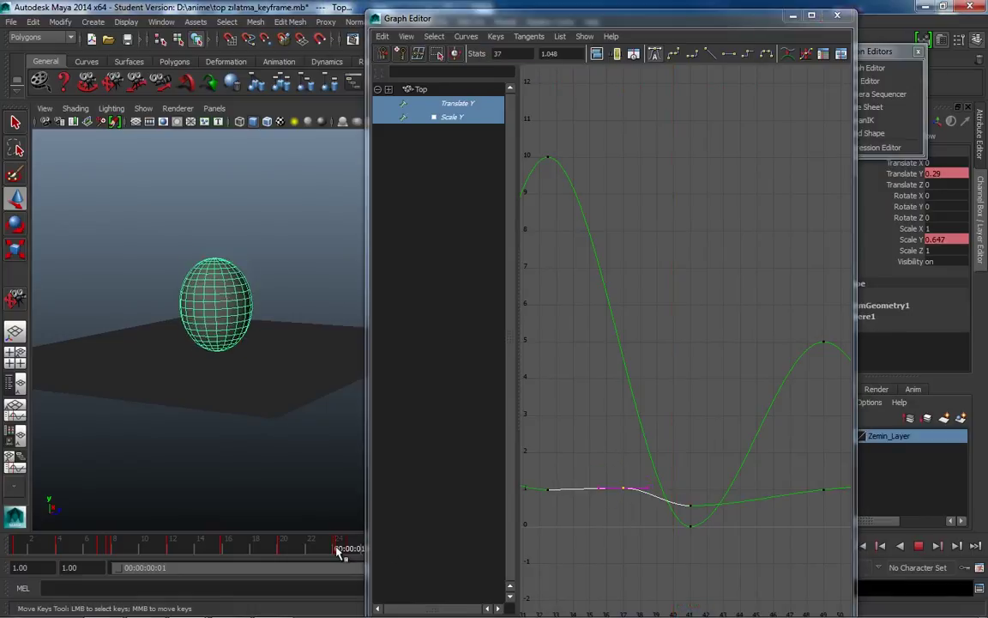
{"action": "key", "text": "alt+v"}
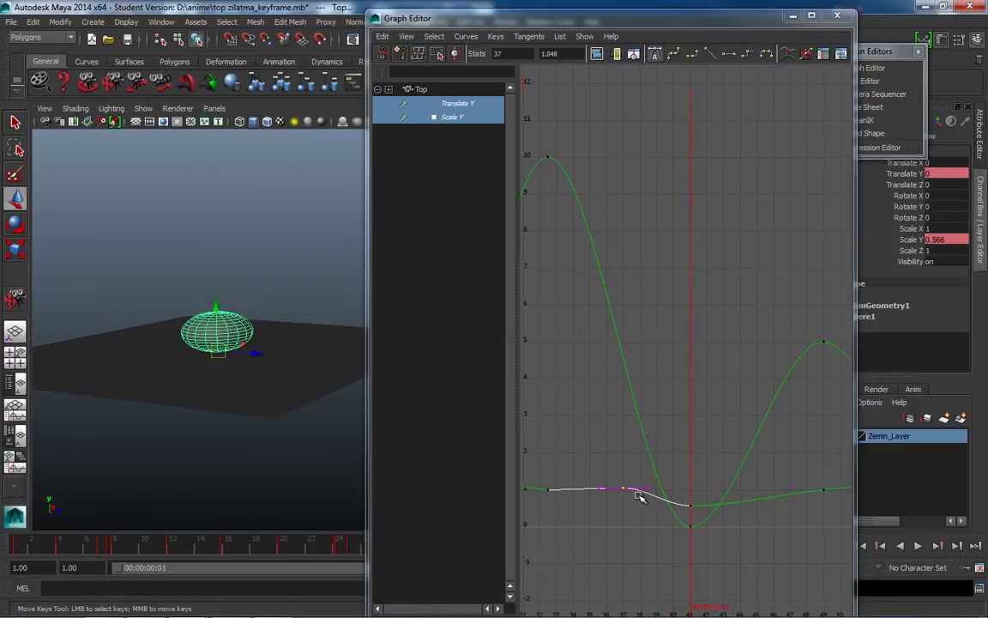
{"action": "middle_click_drag", "start_coordinate": [622, 487], "coordinate": [627, 482]}
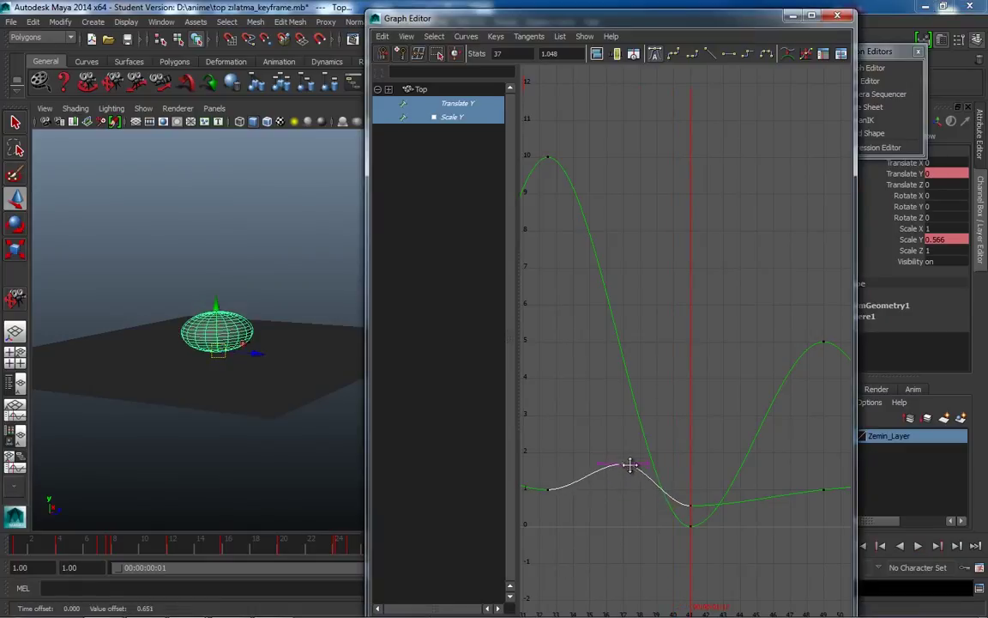
{"action": "key", "text": "alt+v"}
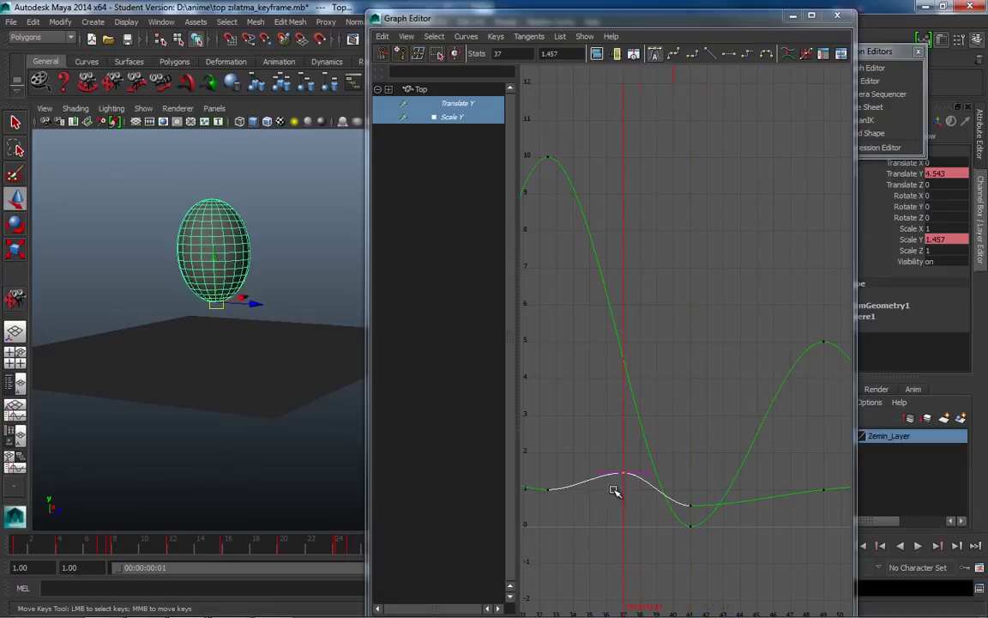
{"action": "middle_click_drag", "start_coordinate": [622, 473], "coordinate": [623, 489]}
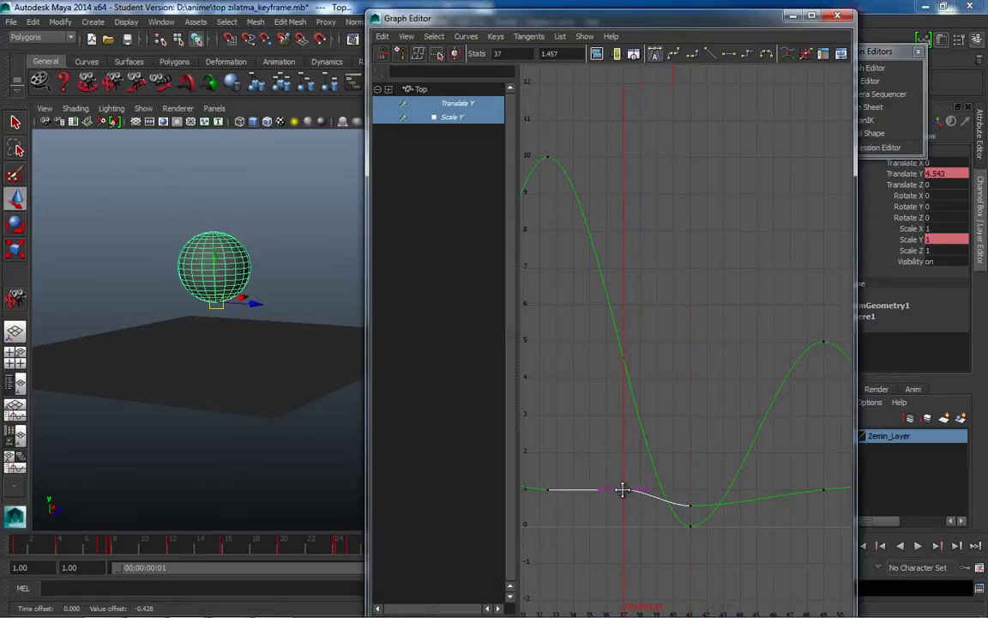
{"action": "middle_click_drag", "start_coordinate": [623, 490], "coordinate": [621, 504]}
{"action": "key", "text": "alt+v"}
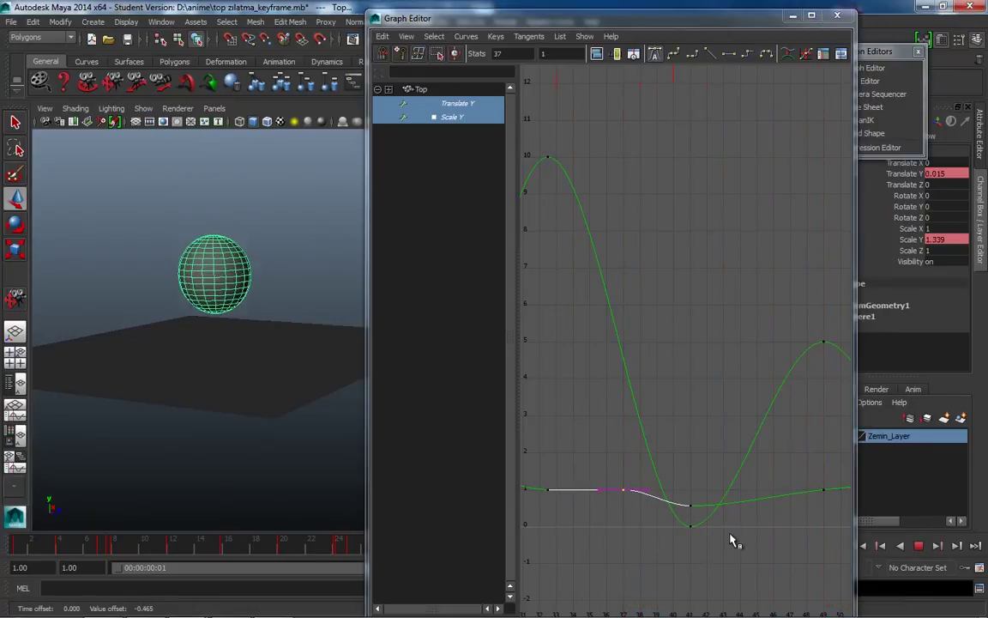
{"action": "key", "text": "alt+v"}
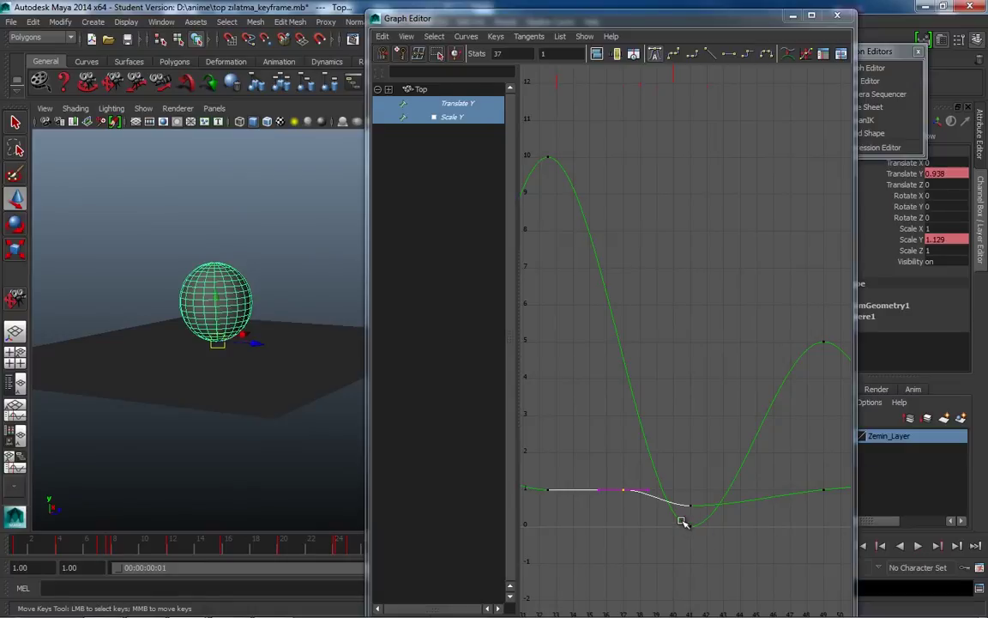
- Frame the last bounce's keys in the Graph Editor and play the animation
{"action": "scroll", "coordinate": [683, 523], "scroll_direction": "up", "scroll_amount": 3}
{"action": "scroll", "coordinate": [721, 489], "scroll_direction": "up", "scroll_amount": 2}
{"action": "scroll", "coordinate": [729, 415], "scroll_direction": "down", "scroll_amount": 2}
{"action": "key", "text": "a"}
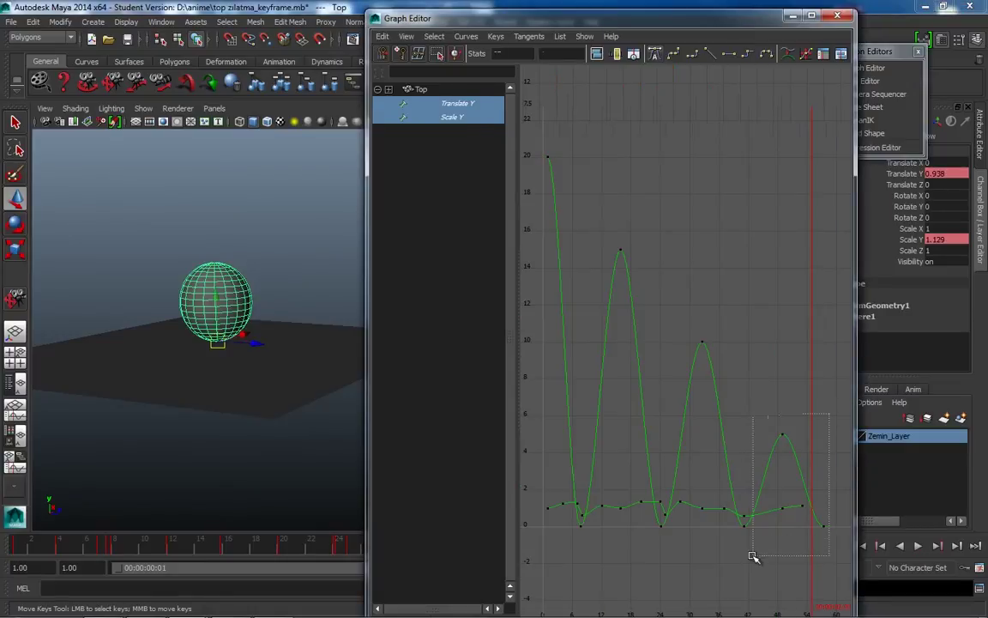
{"action": "left_click_drag", "start_coordinate": [752, 557], "coordinate": [753, 555]}
{"action": "key", "text": "f"}
{"action": "left_click", "coordinate": [798, 376]}
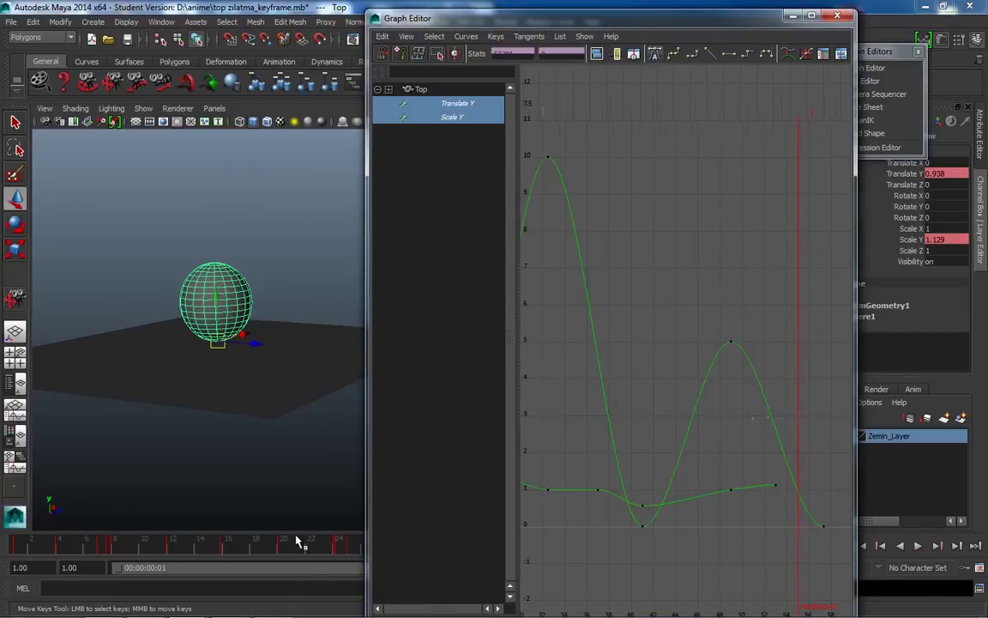
{"action": "key", "text": "alt+v"}
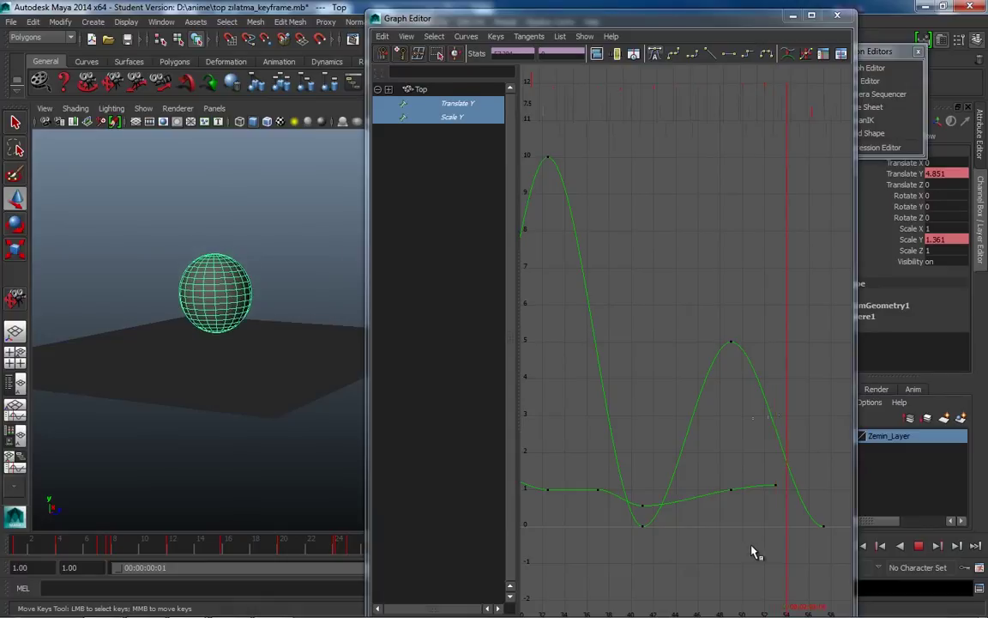
- Shift the final Scale Y key to frame 56, raise it from 0.88 to 1, replay, and close the Graph Editor
{"action": "left_click", "coordinate": [775, 486]}
{"action": "mouse_move", "coordinate": [776, 486]}
{"action": "middle_mouse_down"}
{"action": "mouse_move", "coordinate": [826, 525]}
{"action": "mouse_move", "coordinate": [815, 489]}
{"action": "middle_mouse_up"}
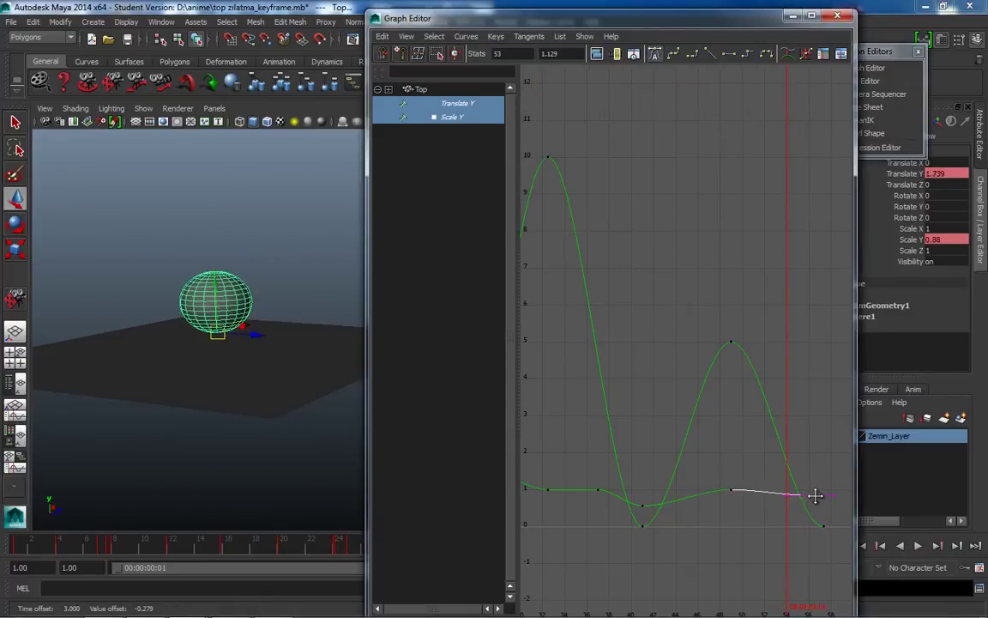
{"action": "left_click", "coordinate": [947, 239]}
{"action": "key", "text": "alt+v"}
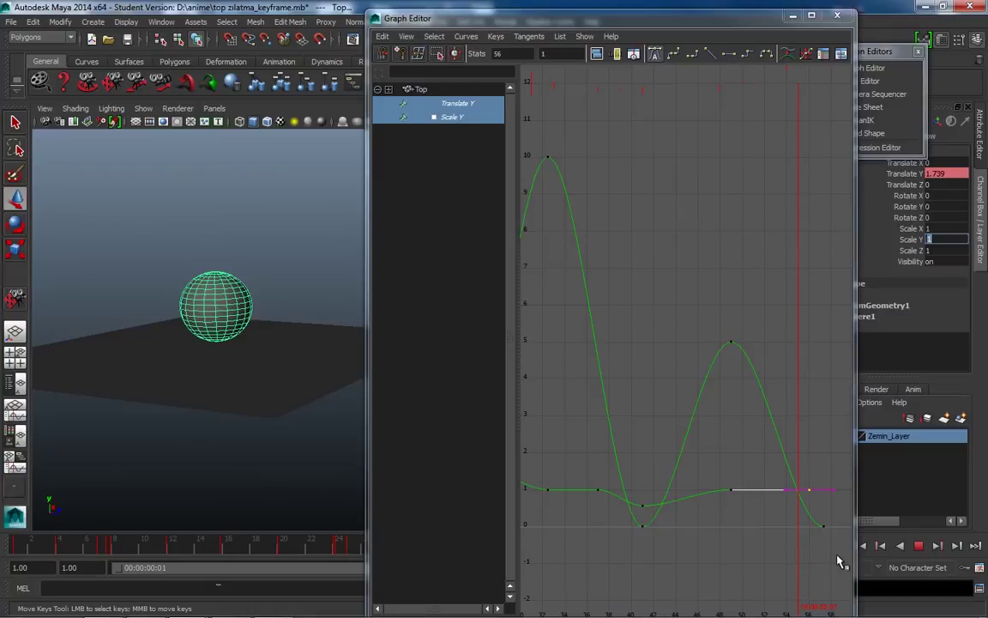
{"action": "left_click", "coordinate": [815, 559]}
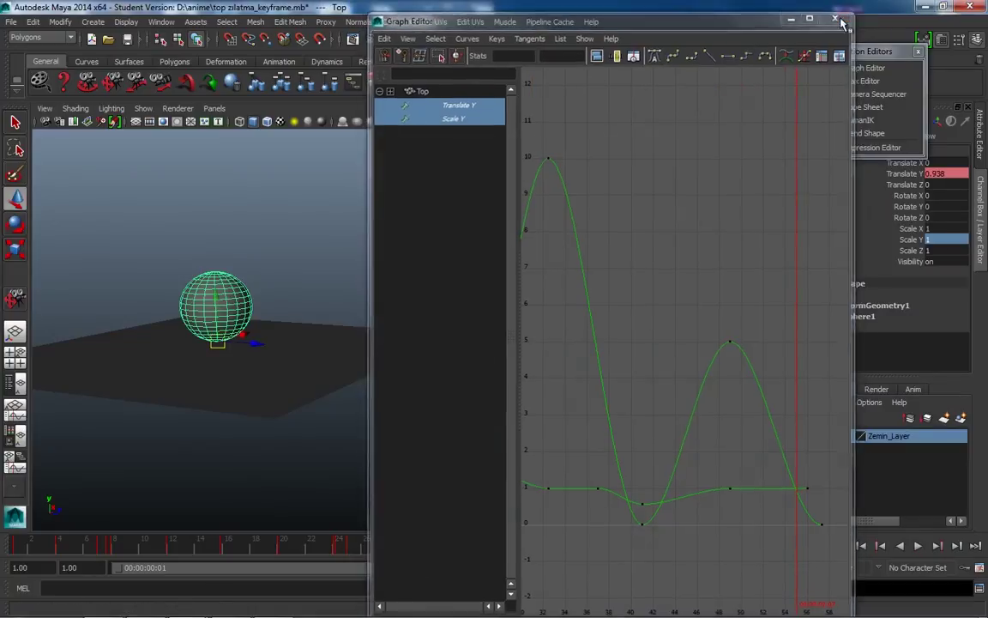
{"action": "left_click", "coordinate": [837, 16]}
{"action": "left_click", "coordinate": [439, 231]}
- Enlarge the viewport, play and scrub back to inspect the squash, then select the ball
{"action": "left_click_drag", "start_coordinate": [433, 291], "coordinate": [589, 329], "text": "alt"}
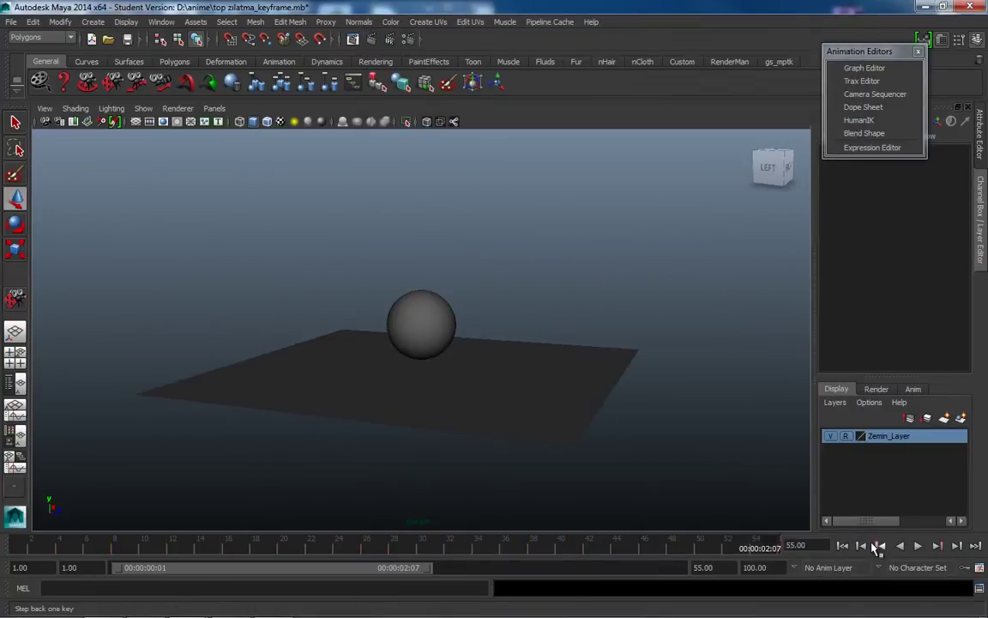
{"action": "left_click", "coordinate": [842, 545]}
{"action": "key", "text": "ctrl+space"}
{"action": "key", "text": "alt+v"}
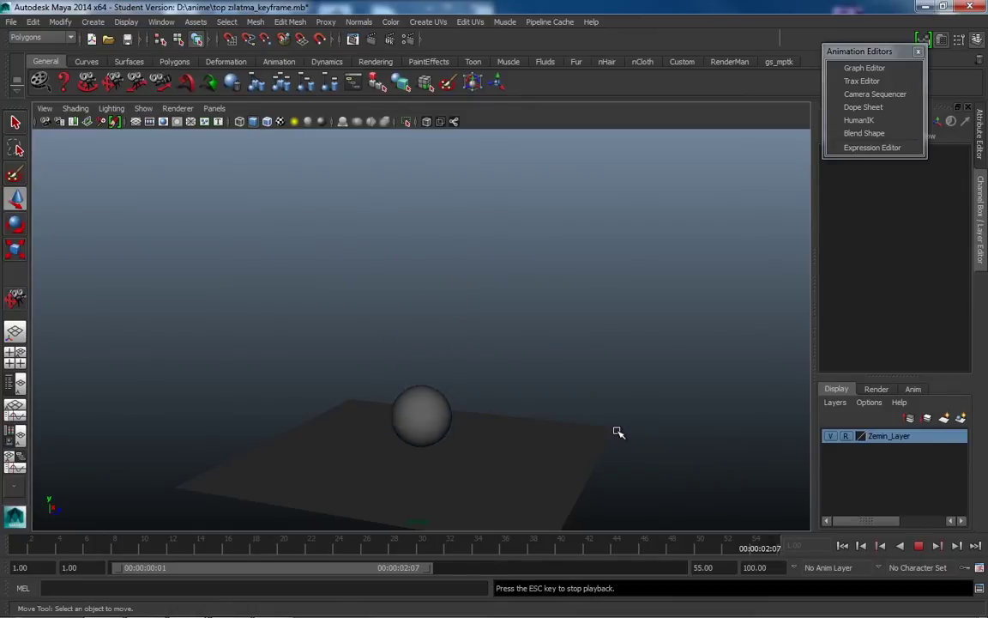
{"action": "left_click_drag", "start_coordinate": [500, 545], "coordinate": [381, 549]}
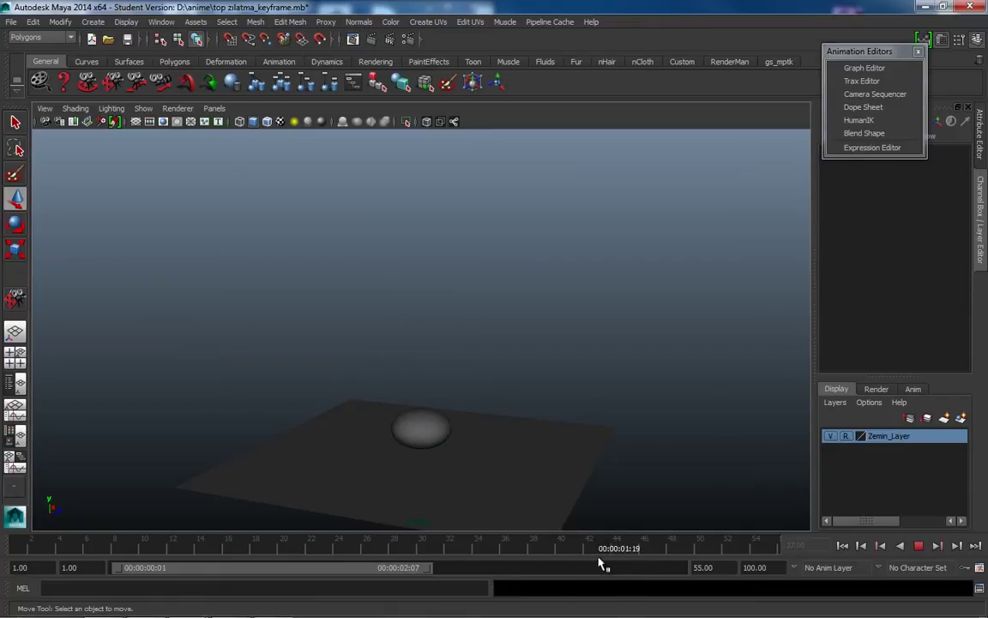
{"action": "mouse_move", "coordinate": [491, 555]}
{"action": "left_mouse_down"}
{"action": "mouse_move", "coordinate": [386, 550]}
{"action": "mouse_move", "coordinate": [480, 546]}
{"action": "mouse_move", "coordinate": [51, 534]}
{"action": "mouse_move", "coordinate": [291, 553]}
{"action": "mouse_move", "coordinate": [745, 538]}
{"action": "mouse_move", "coordinate": [494, 549]}
{"action": "mouse_move", "coordinate": [522, 549]}
{"action": "left_mouse_up"}
{"action": "left_click", "coordinate": [415, 354]}
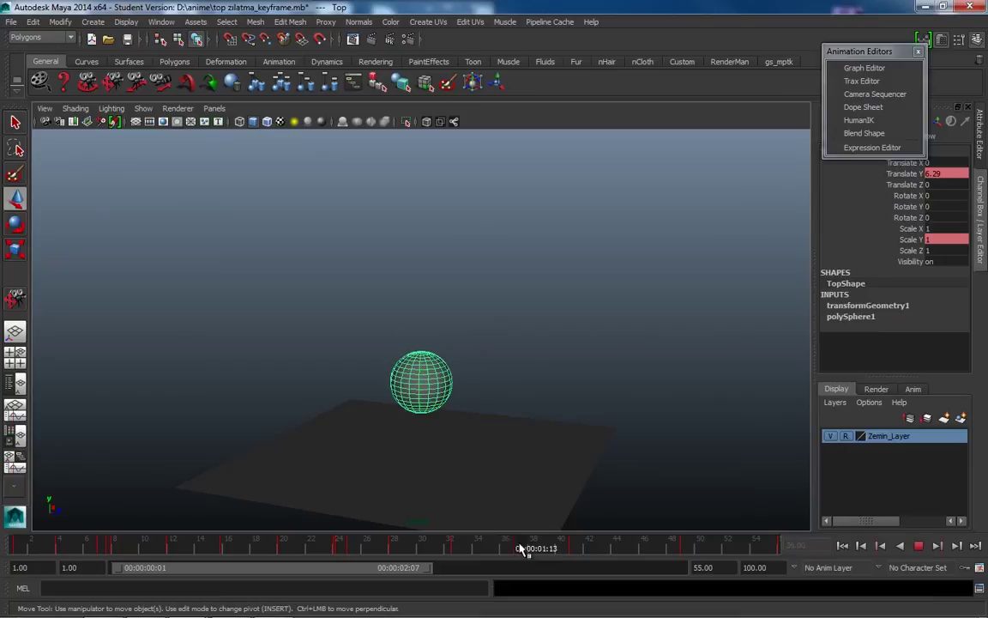
- Raise the frame-37 Scale Y key to about 1.13 so the ball stretches before impact, then replay
{"action": "left_click", "coordinate": [884, 70]}
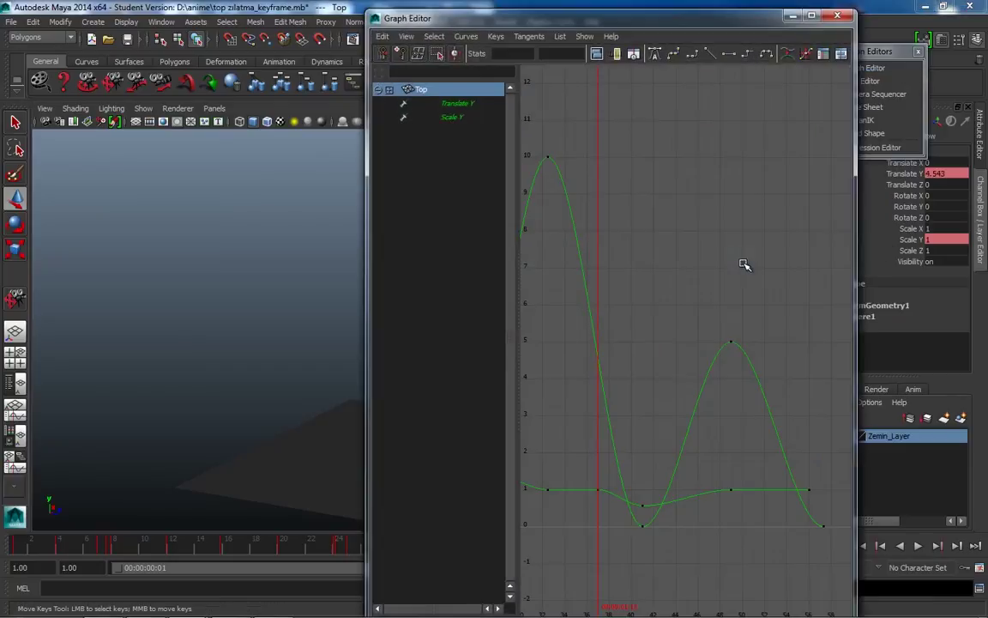
{"action": "left_click_drag", "start_coordinate": [592, 500], "coordinate": [590, 502]}
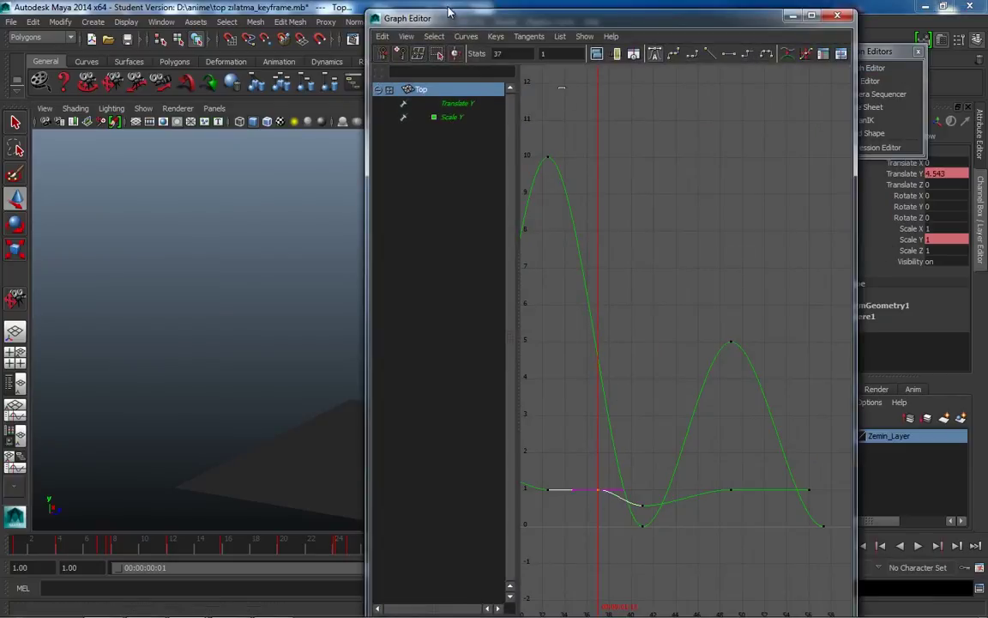
{"action": "left_click_drag", "start_coordinate": [515, 17], "coordinate": [643, 10]}
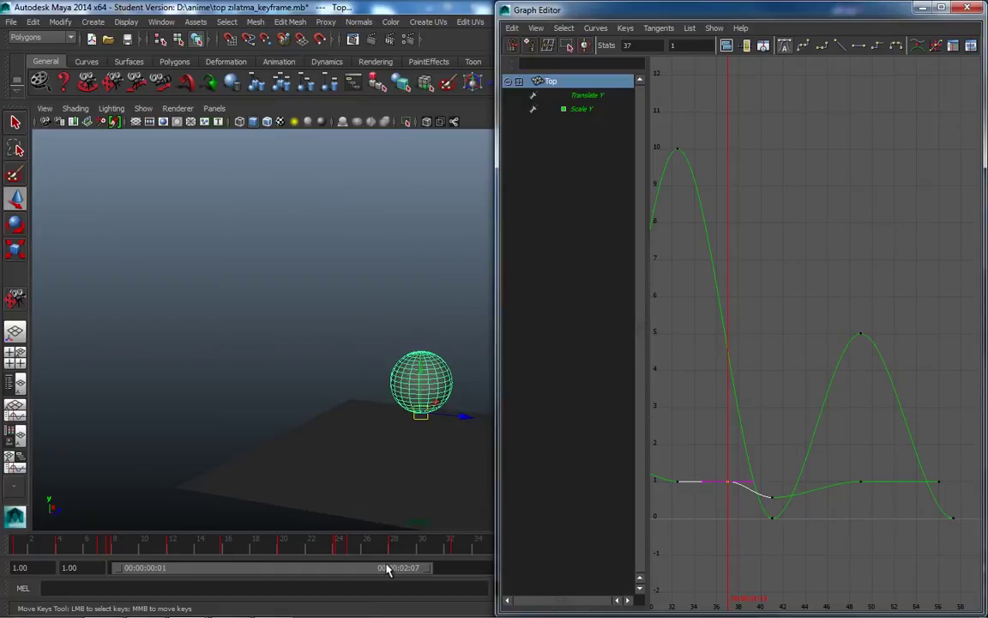
{"action": "mouse_move", "coordinate": [457, 549]}
{"action": "left_mouse_down"}
{"action": "mouse_move", "coordinate": [385, 547]}
{"action": "mouse_move", "coordinate": [526, 534]}
{"action": "left_mouse_up"}
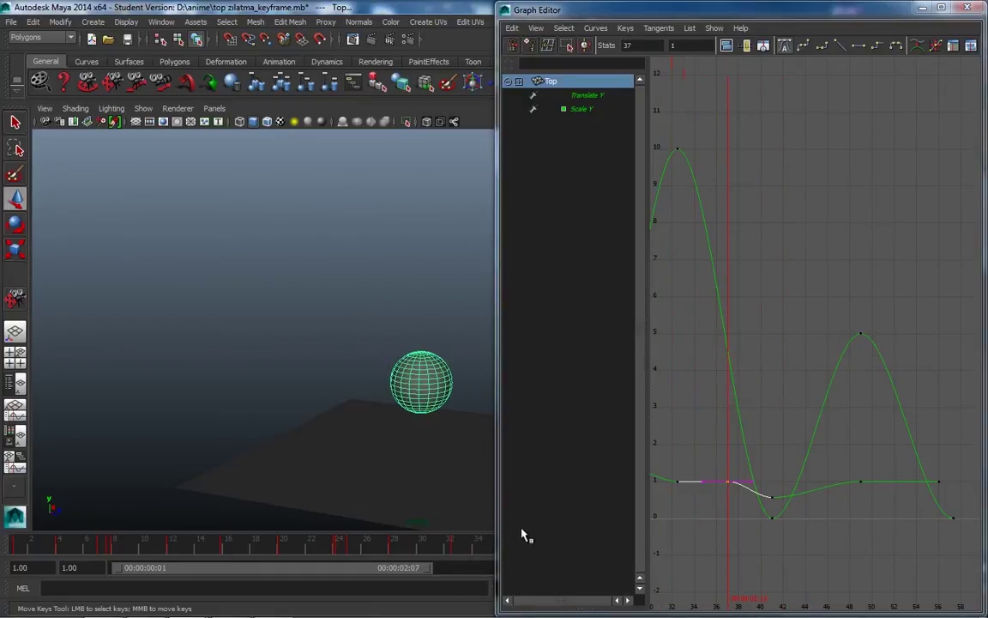
{"action": "middle_click_drag", "start_coordinate": [722, 485], "coordinate": [725, 480]}
{"action": "left_click", "coordinate": [385, 378]}
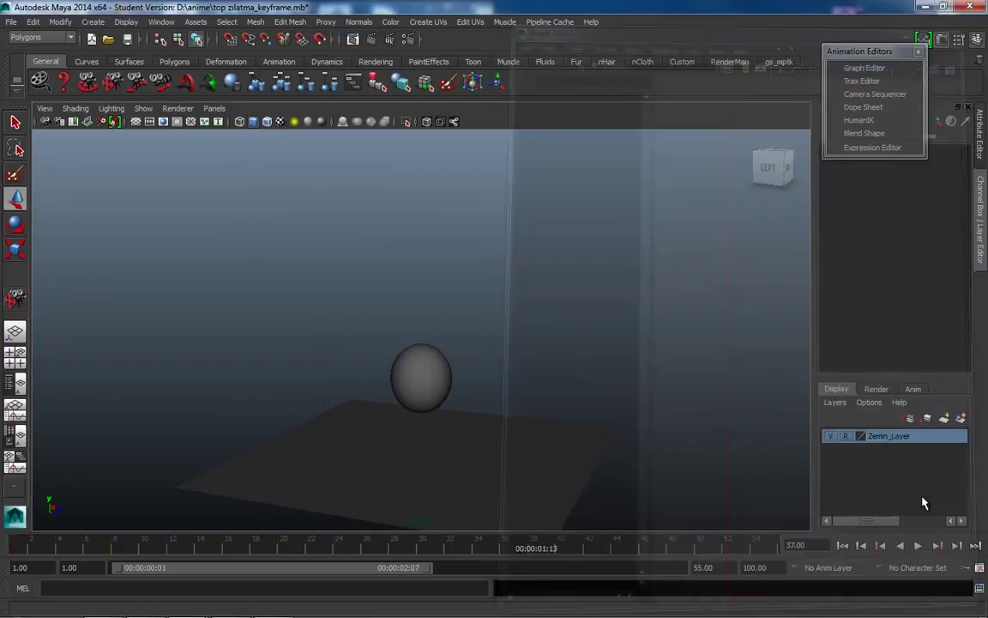
{"action": "left_click", "coordinate": [917, 545]}
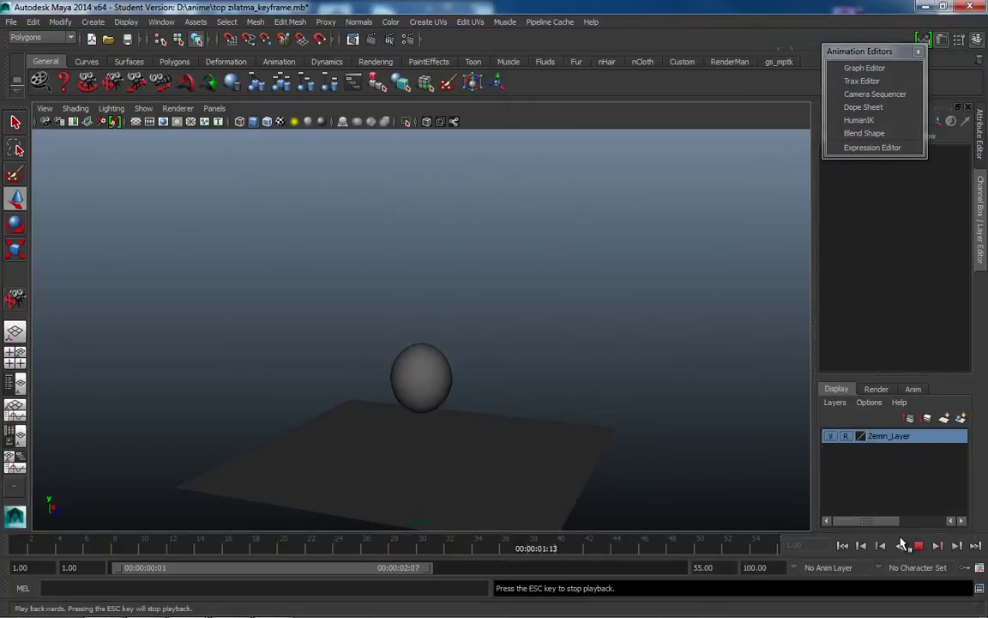
- Scrub and play the timeline between frames 11 and 25 to watch the ball land
{"action": "left_click", "coordinate": [349, 550]}
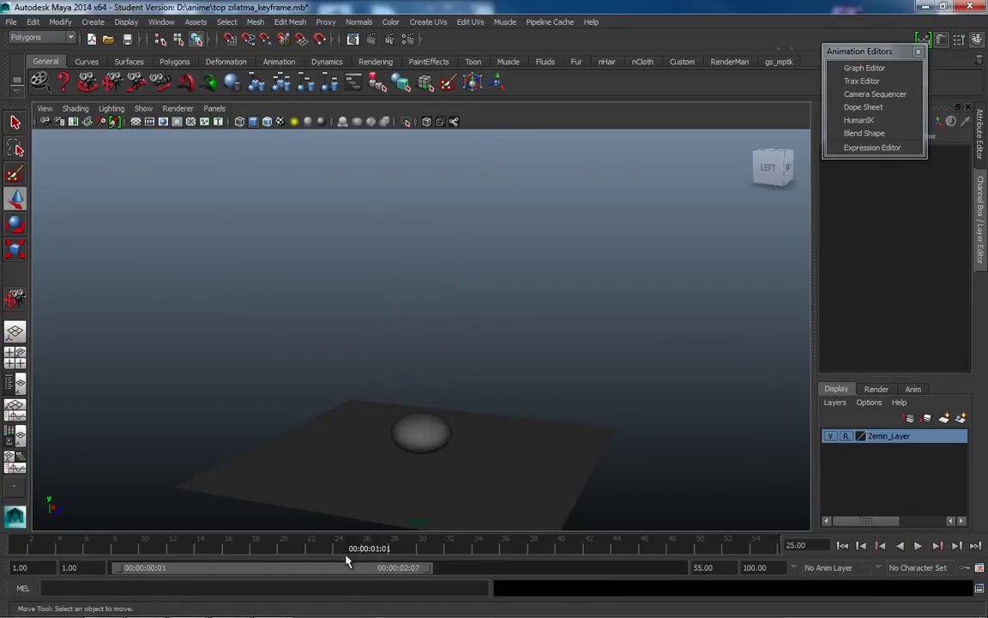
{"action": "left_click", "coordinate": [399, 442]}
{"action": "mouse_move", "coordinate": [352, 548]}
{"action": "left_mouse_down"}
{"action": "mouse_move", "coordinate": [166, 554]}
{"action": "mouse_move", "coordinate": [379, 550]}
{"action": "mouse_move", "coordinate": [176, 550]}
{"action": "left_mouse_up"}
{"action": "left_click", "coordinate": [635, 370]}
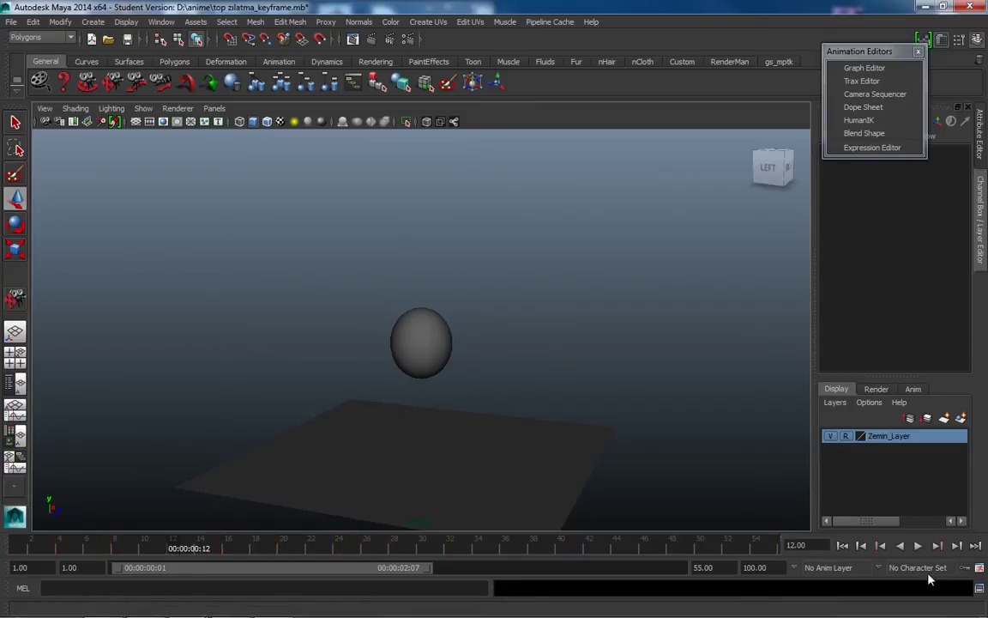
{"action": "left_click", "coordinate": [922, 549]}
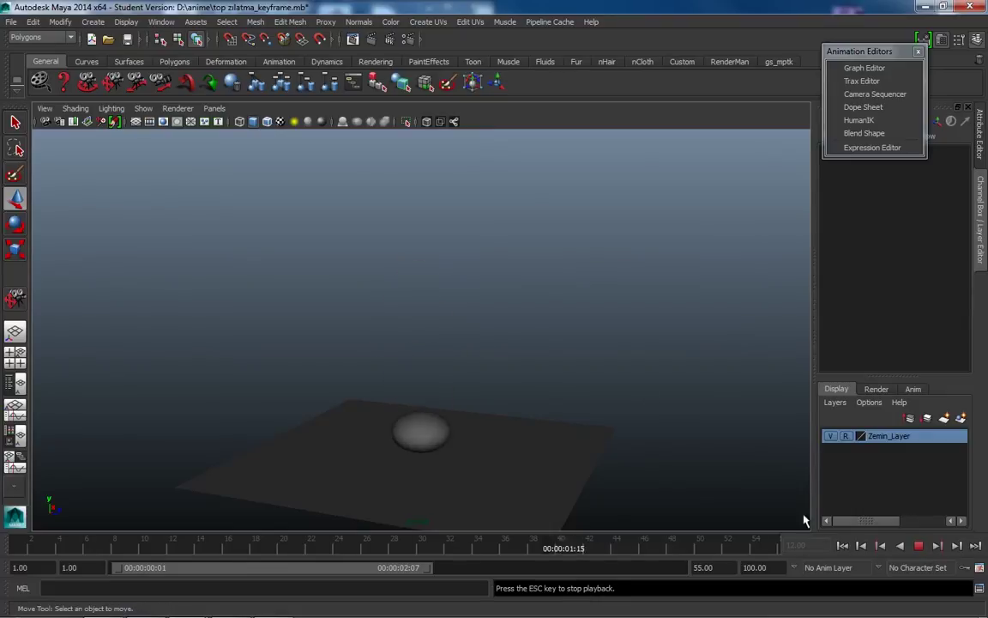
{"action": "left_click", "coordinate": [919, 546]}
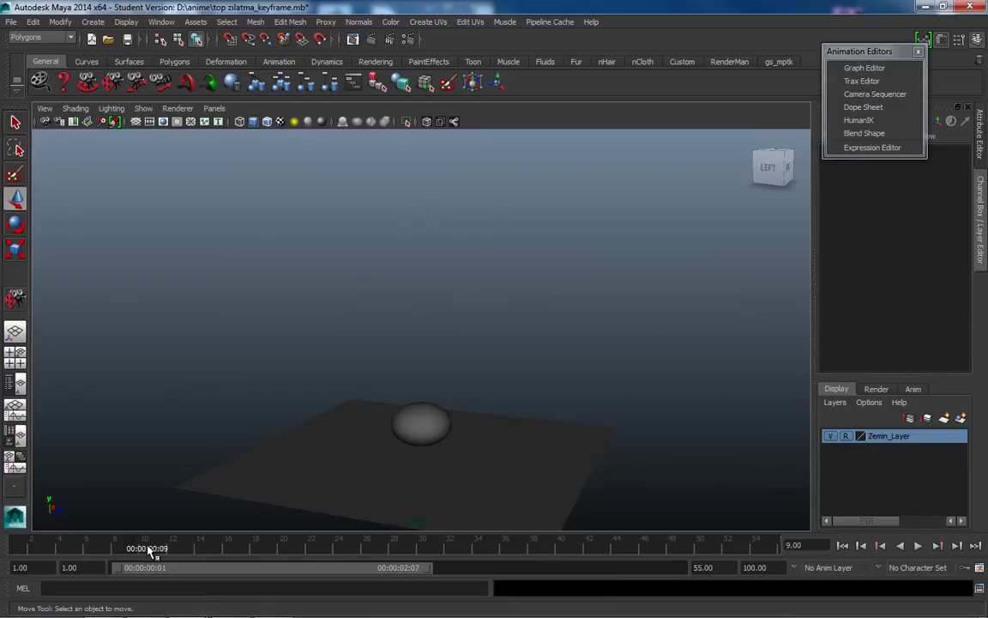
{"action": "key", "text": "alt+v"}
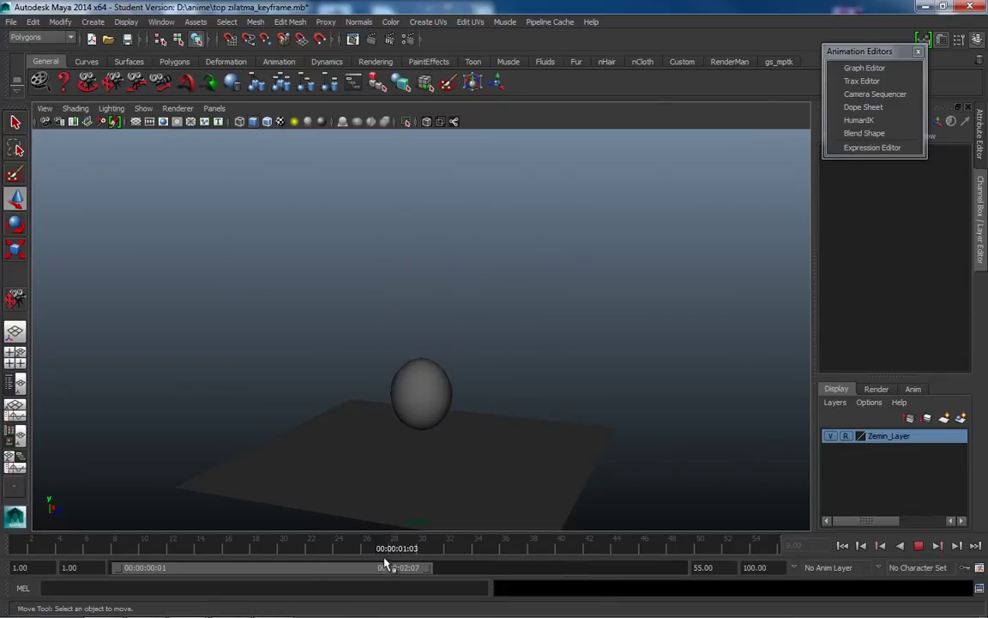
{"action": "left_click_drag", "start_coordinate": [429, 551], "coordinate": [568, 549]}
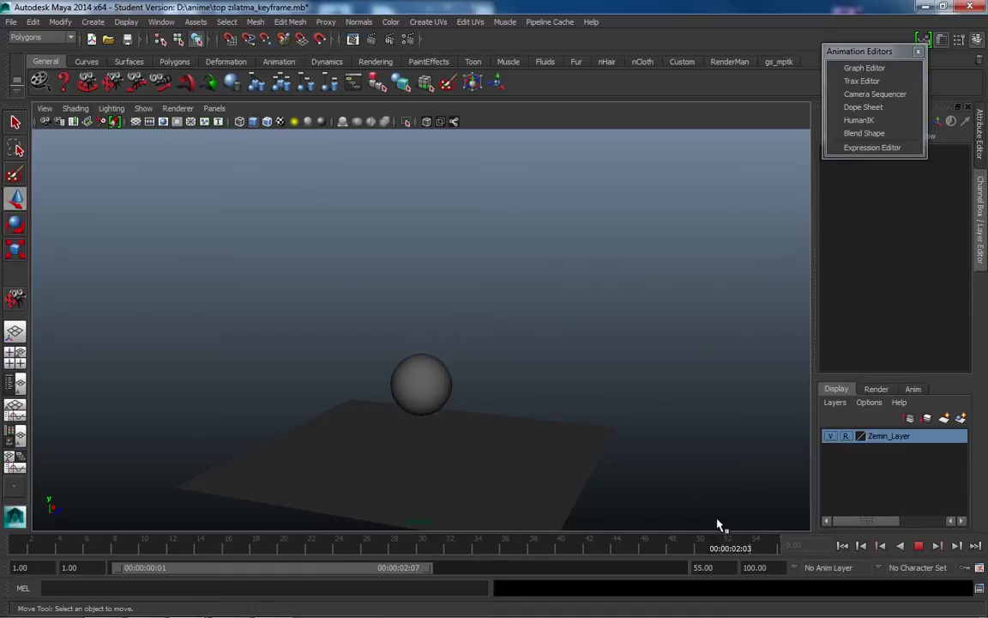
{"action": "mouse_move", "coordinate": [696, 549]}
{"action": "left_mouse_down"}
{"action": "mouse_move", "coordinate": [73, 536]}
{"action": "mouse_move", "coordinate": [316, 541]}
{"action": "mouse_move", "coordinate": [447, 521]}
{"action": "mouse_move", "coordinate": [388, 539]}
{"action": "mouse_move", "coordinate": [434, 525]}
{"action": "mouse_move", "coordinate": [337, 543]}
{"action": "mouse_move", "coordinate": [187, 542]}
{"action": "mouse_move", "coordinate": [296, 541]}
{"action": "left_mouse_up"}
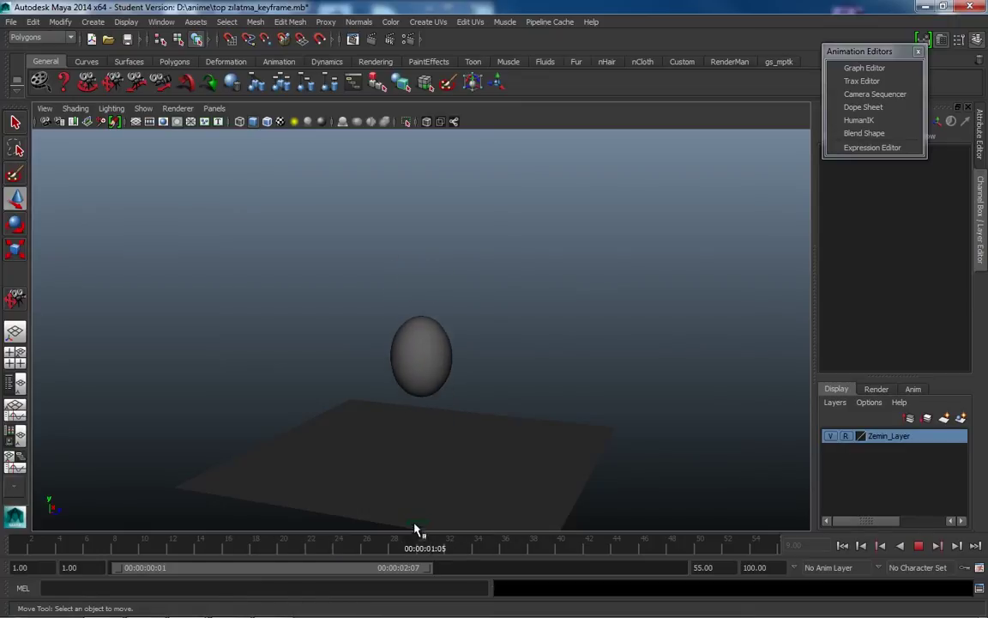
- Replay the bounce from the first frame, reframe the view, and bring up the Graph Editor
{"action": "left_click", "coordinate": [918, 545]}
{"action": "left_click", "coordinate": [854, 553]}
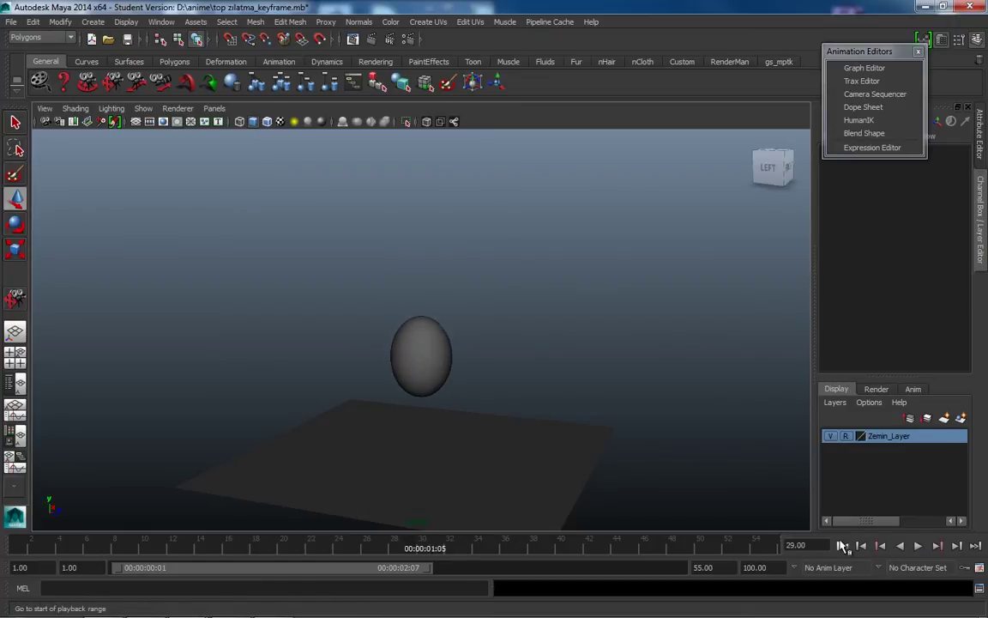
{"action": "left_click", "coordinate": [842, 546]}
{"action": "left_click", "coordinate": [916, 545]}
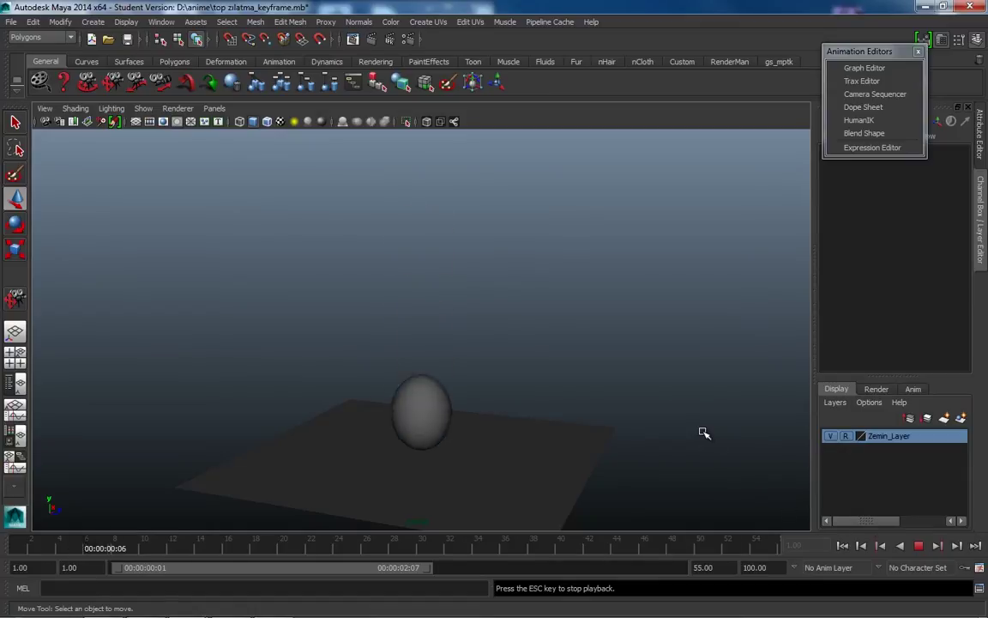
{"action": "left_click", "coordinate": [918, 545]}
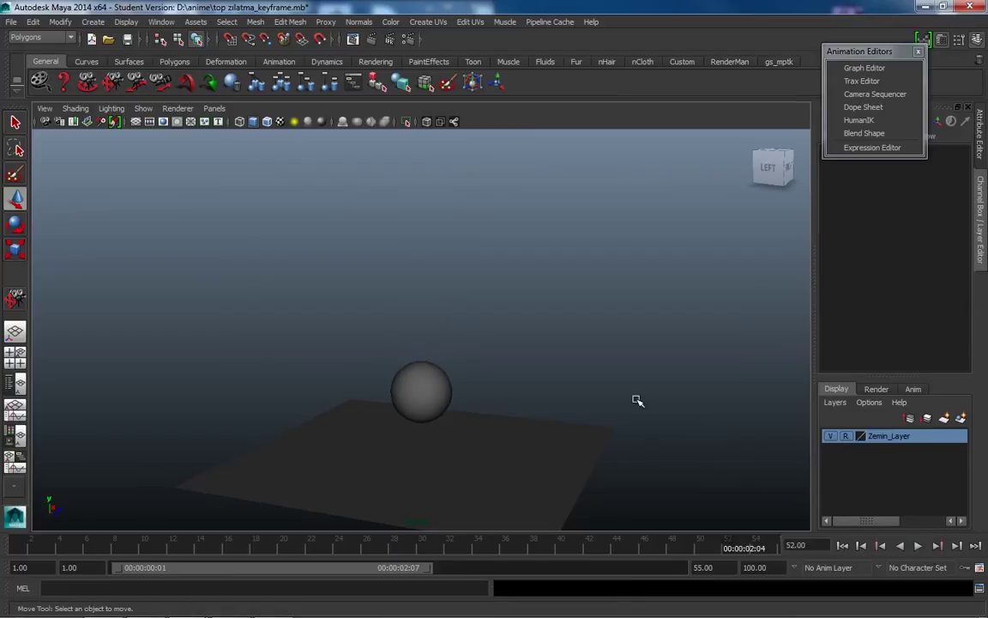
{"action": "left_click_drag", "start_coordinate": [637, 400], "coordinate": [635, 359], "text": "alt"}
{"action": "left_click", "coordinate": [917, 546]}
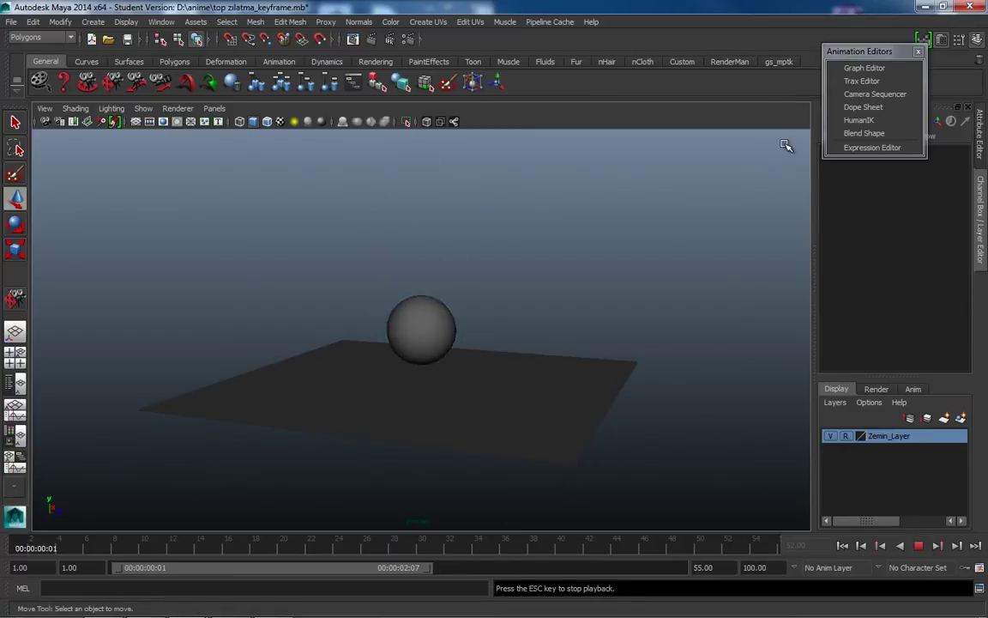
{"action": "left_click", "coordinate": [909, 69]}
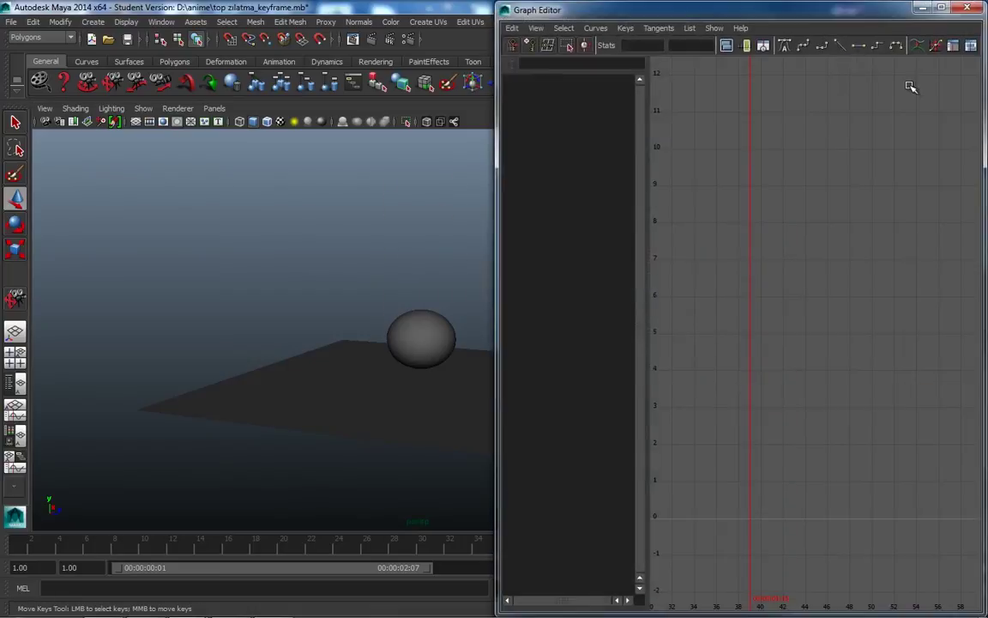
- Maximize the Graph Editor and marquee-select keys at the frame 16, 32, 48 peaks and the contacts
{"action": "double_click", "coordinate": [886, 10]}
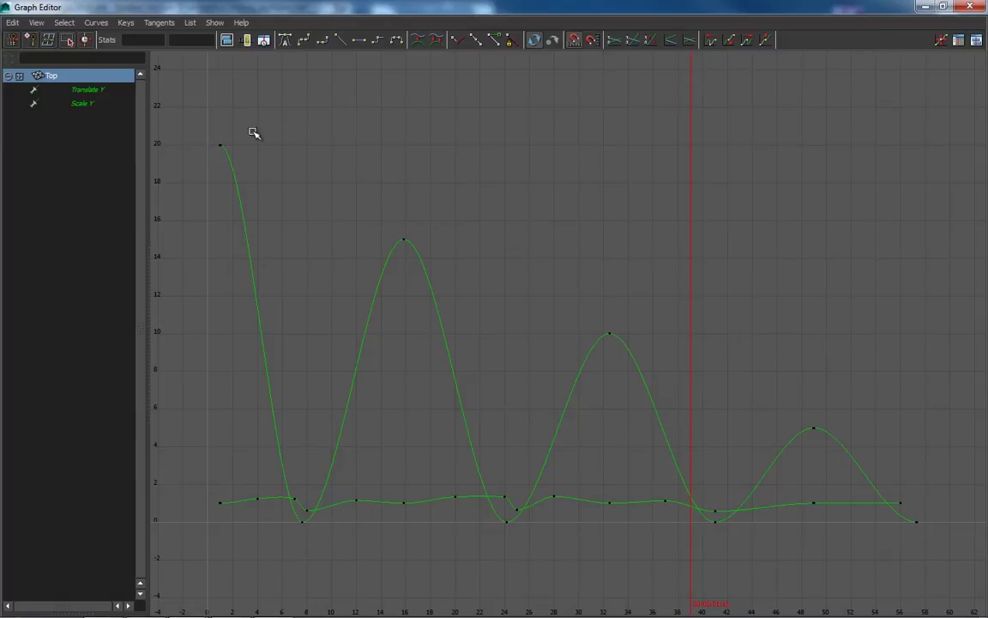
{"action": "left_click_drag", "start_coordinate": [423, 545], "coordinate": [422, 543]}
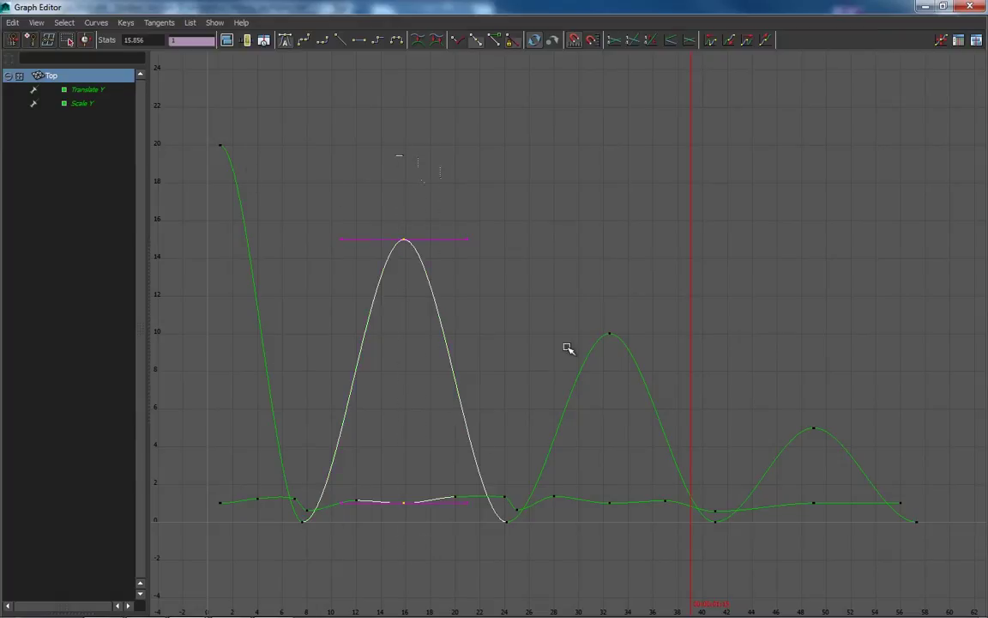
{"action": "left_click_drag", "start_coordinate": [627, 573], "coordinate": [624, 575]}
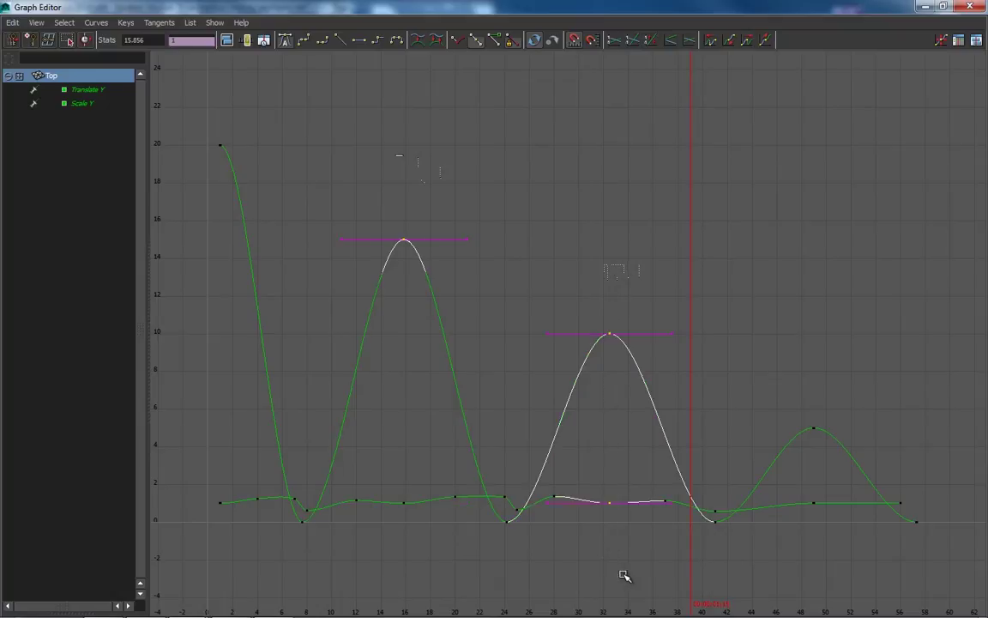
{"action": "left_click_drag", "start_coordinate": [797, 393], "coordinate": [849, 585]}
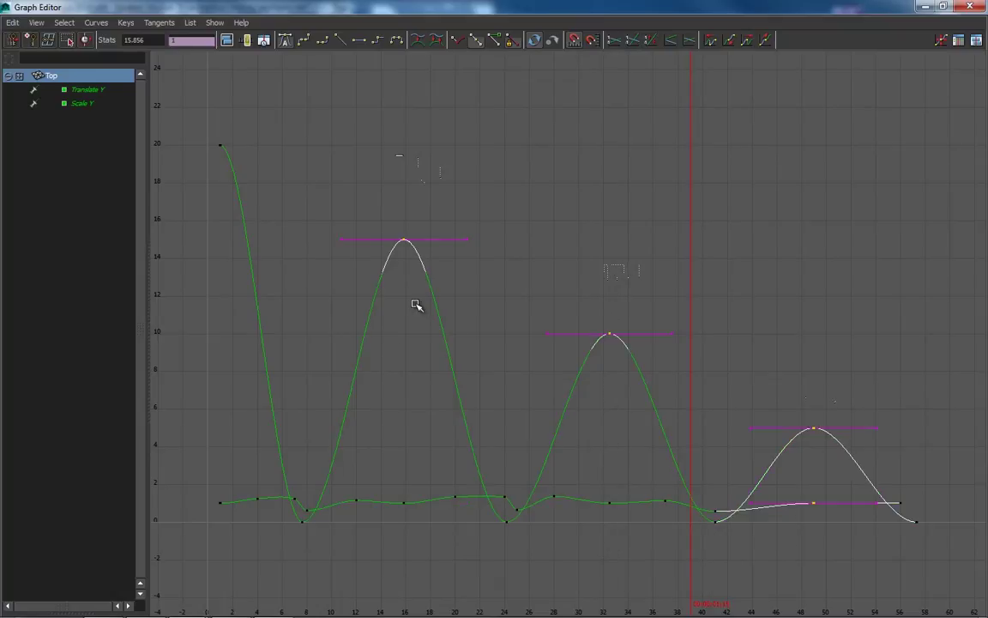
{"action": "left_click_drag", "start_coordinate": [238, 477], "coordinate": [203, 518]}
{"action": "left_click_drag", "start_coordinate": [213, 186], "coordinate": [215, 187]}
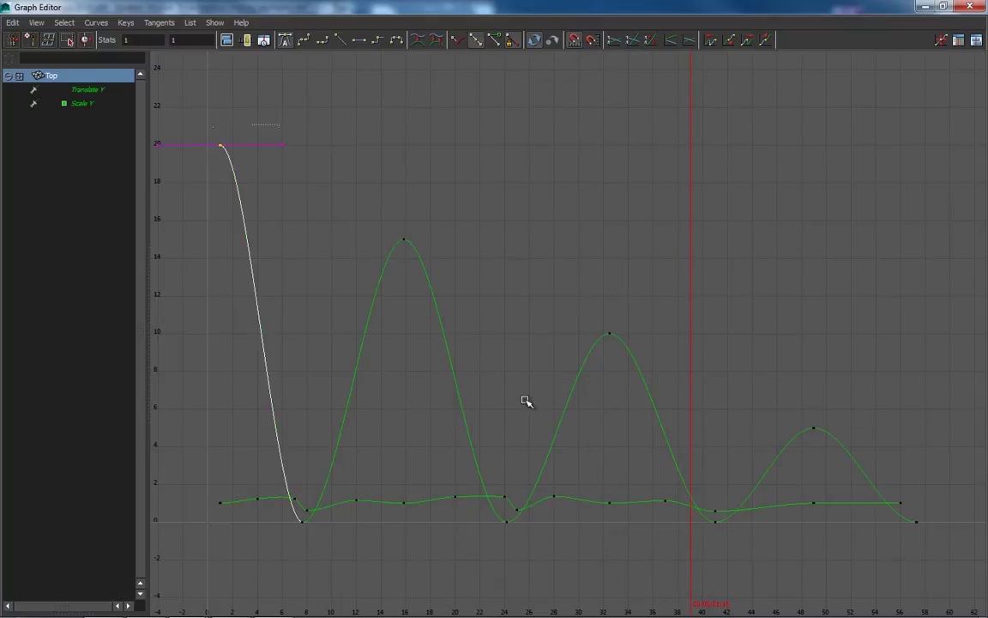
{"action": "left_click_drag", "start_coordinate": [256, 496], "coordinate": [336, 500]}
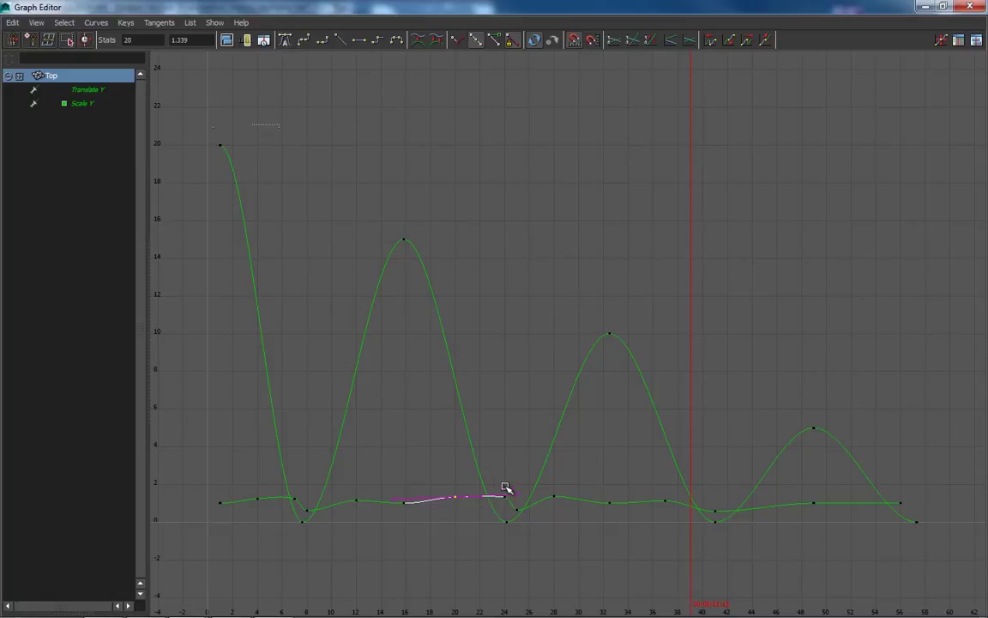
{"action": "left_click_drag", "start_coordinate": [309, 517], "coordinate": [315, 520]}
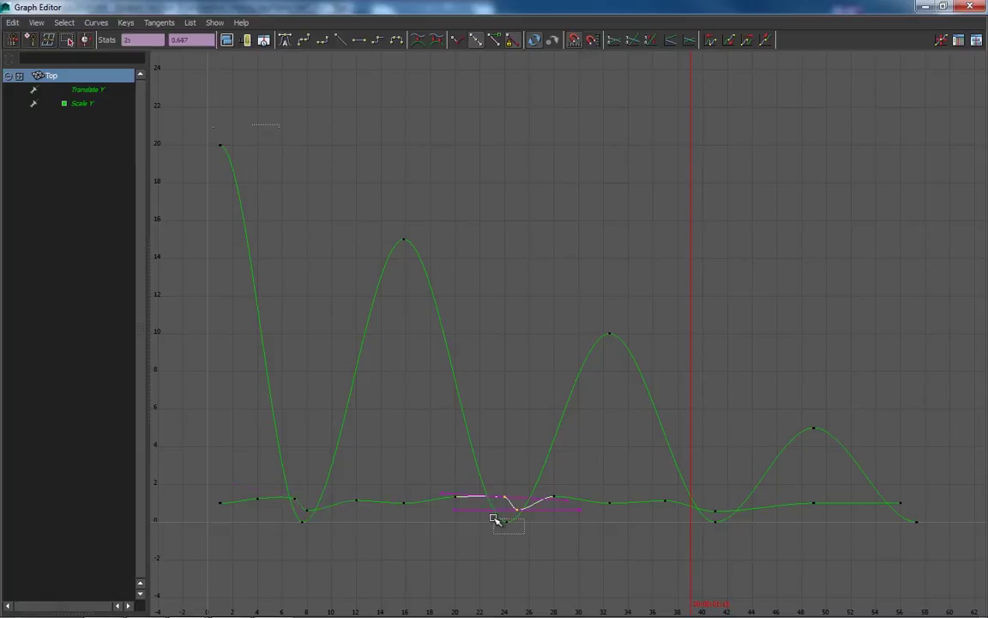
{"action": "left_click_drag", "start_coordinate": [488, 490], "coordinate": [490, 477]}
{"action": "left_click_drag", "start_coordinate": [307, 517], "coordinate": [292, 496]}
{"action": "mouse_move", "coordinate": [713, 489]}
{"action": "left_mouse_down"}
{"action": "mouse_move", "coordinate": [692, 469]}
{"action": "mouse_move", "coordinate": [668, 502]}
{"action": "left_mouse_up"}
{"action": "left_click", "coordinate": [678, 542]}
- Trial-move the frame-37 Scale Y key later, undo both moves, and shrink the Graph Editor
{"action": "middle_click_drag", "start_coordinate": [668, 502], "coordinate": [699, 498]}
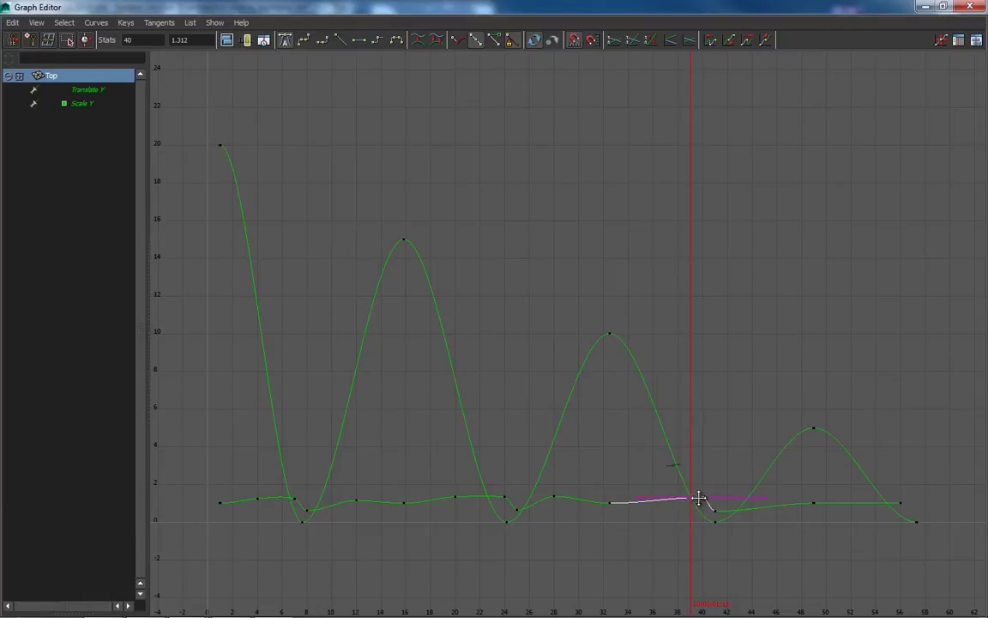
{"action": "key", "text": "ctrl+z"}
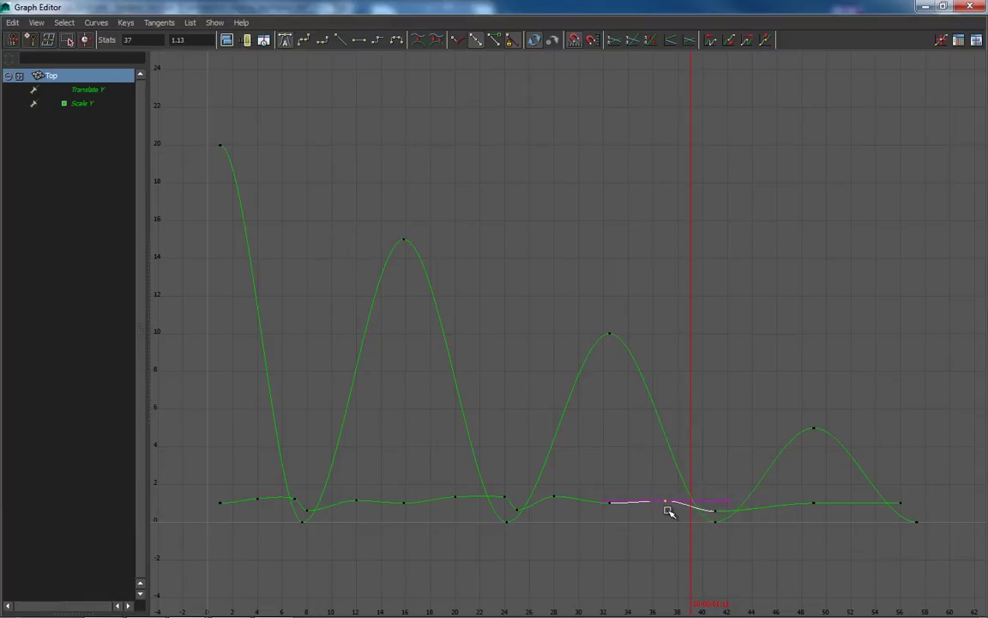
{"action": "middle_click_drag", "start_coordinate": [663, 500], "coordinate": [691, 498]}
{"action": "key", "text": "ctrl+z"}
{"action": "mouse_move", "coordinate": [624, 6]}
{"action": "left_mouse_down"}
{"action": "mouse_move", "coordinate": [741, 545]}
{"action": "mouse_move", "coordinate": [712, 549]}
{"action": "mouse_move", "coordinate": [641, 281]}
{"action": "mouse_move", "coordinate": [497, 50]}
{"action": "mouse_move", "coordinate": [496, 18]}
{"action": "mouse_move", "coordinate": [531, 33]}
{"action": "left_mouse_up"}
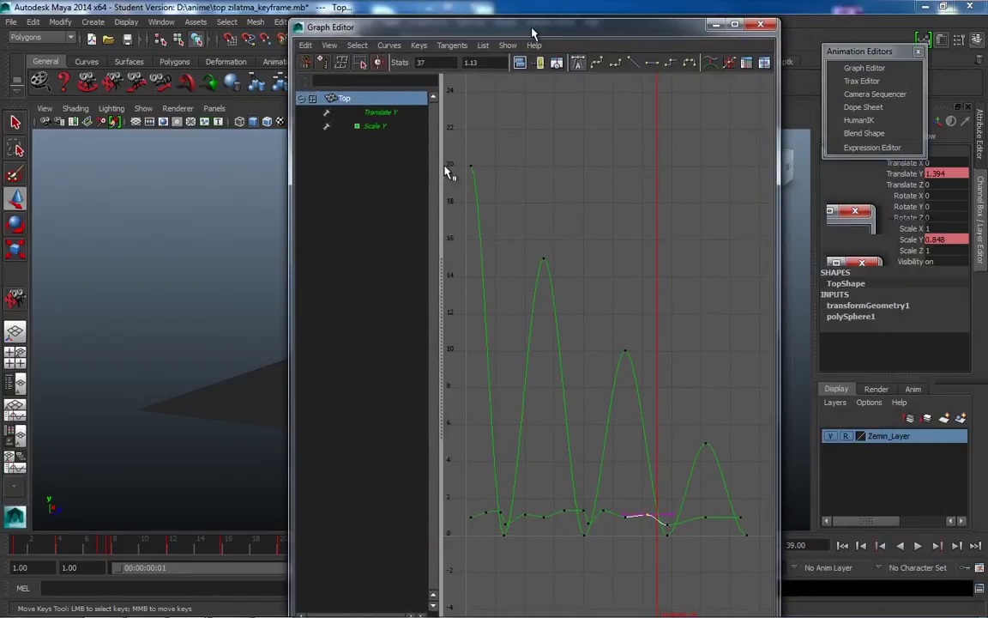
- Shift the 1.13 Scale Y stretch key from frame 37 to frame 40, then minimize the Graph Editor
{"action": "key", "text": "alt+v"}
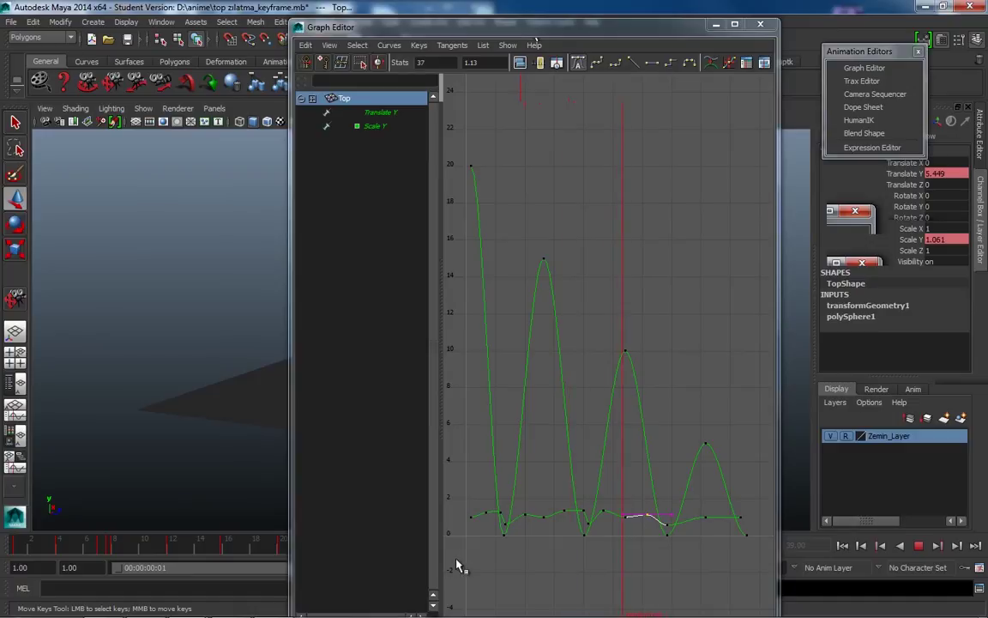
{"action": "key", "text": "alt+v"}
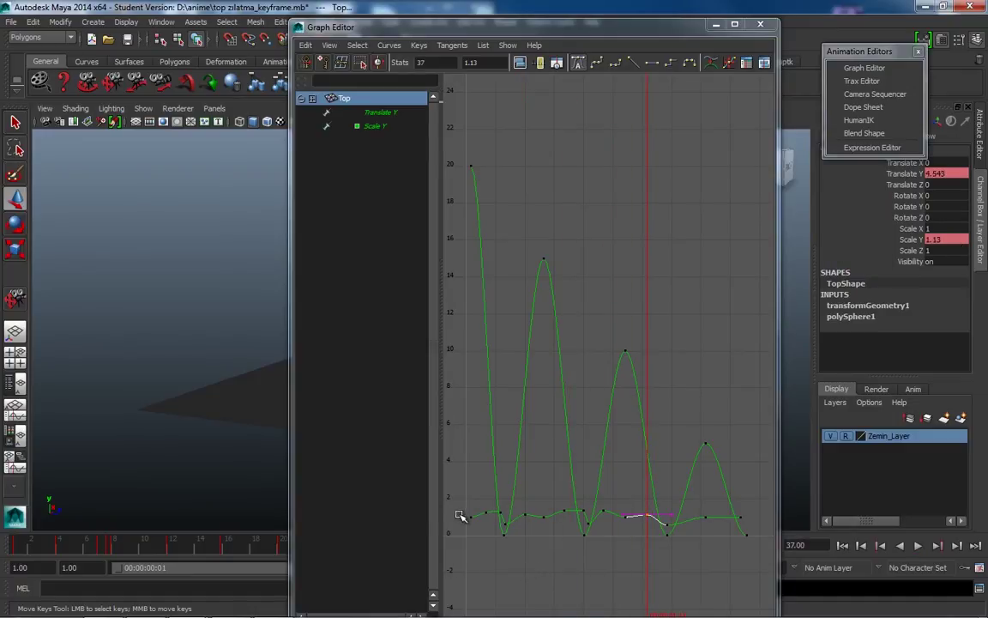
{"action": "middle_click_drag", "start_coordinate": [647, 514], "coordinate": [657, 515]}
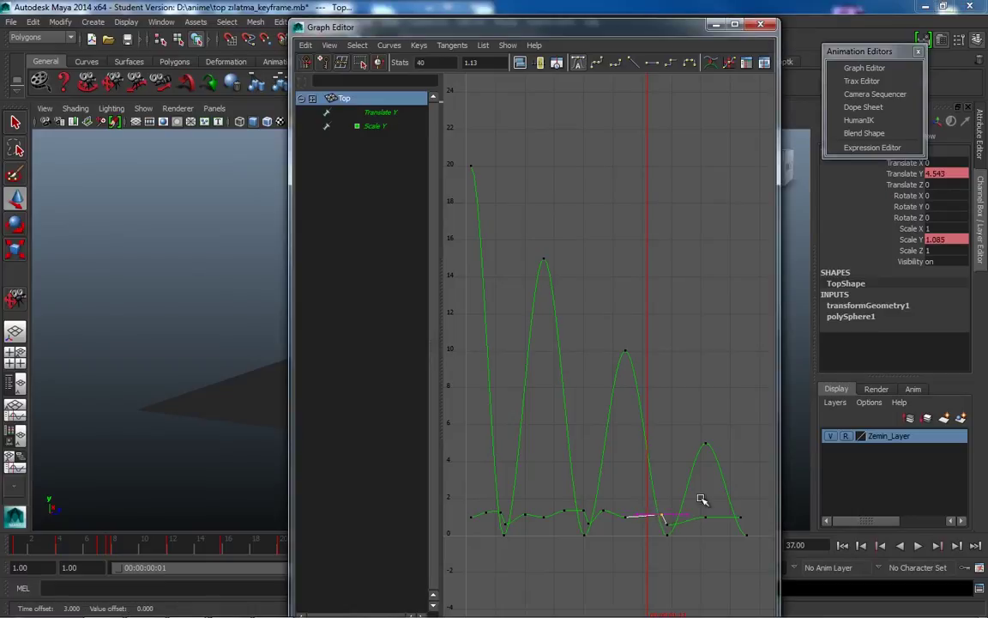
{"action": "double_click", "coordinate": [951, 241]}
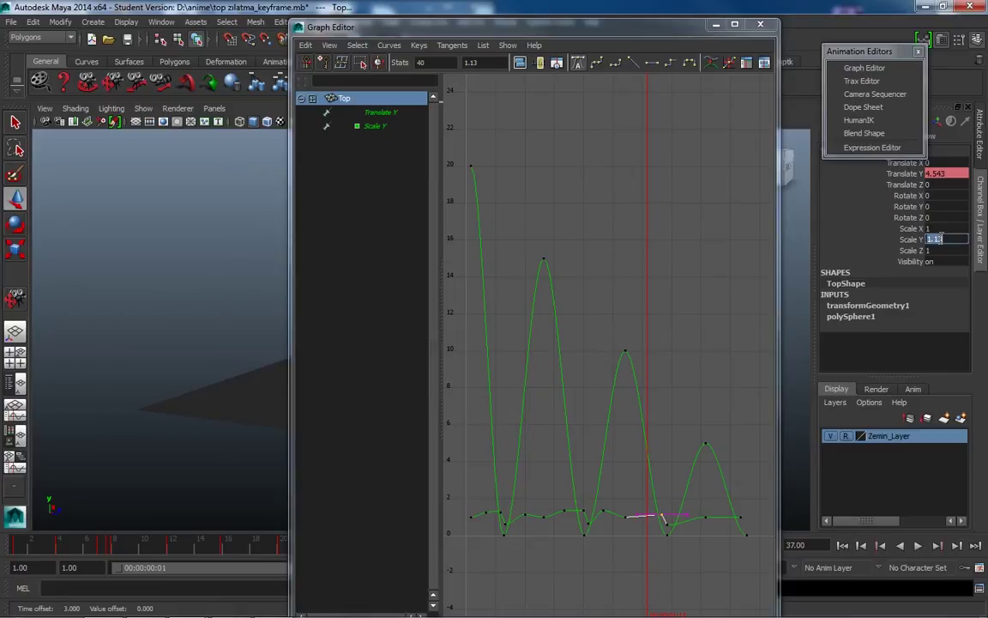
{"action": "left_click", "coordinate": [692, 407]}
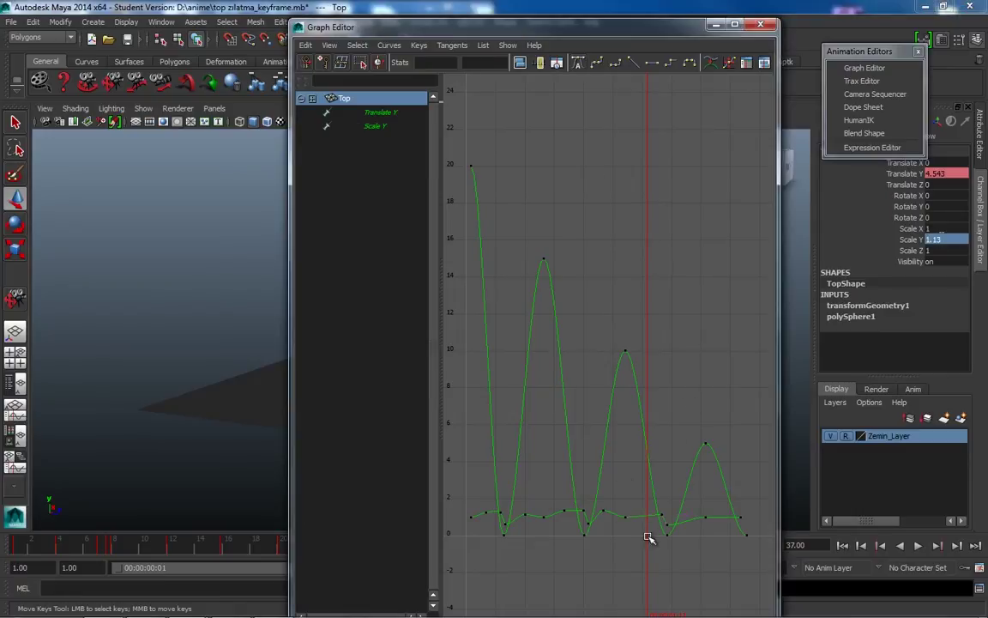
{"action": "left_click", "coordinate": [716, 24]}
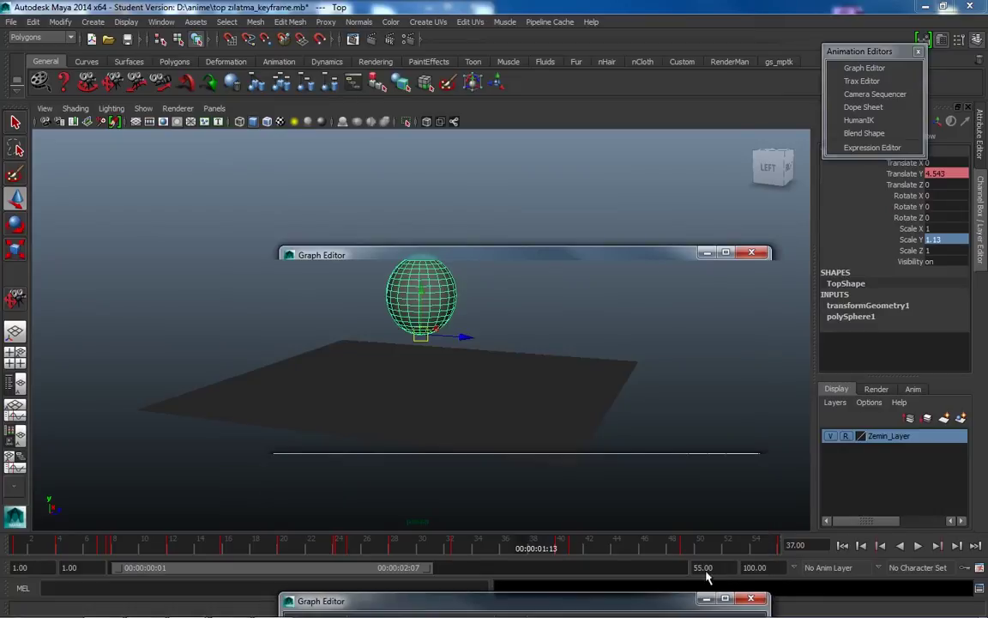
- Play the bounce animation and deselect the ball to view it shaded
{"action": "left_click", "coordinate": [917, 545]}
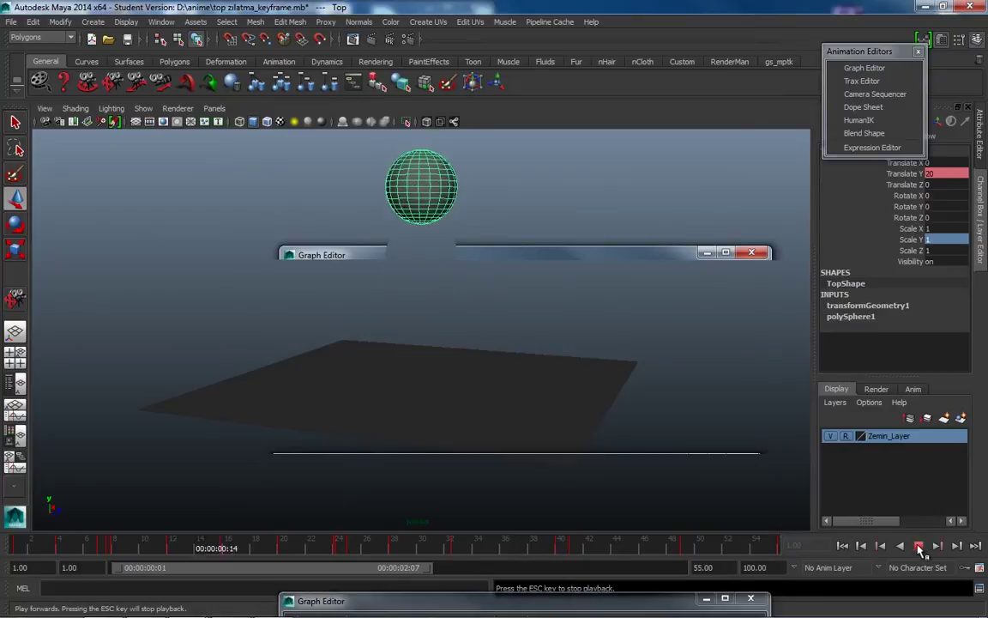
{"action": "left_click", "coordinate": [661, 296]}
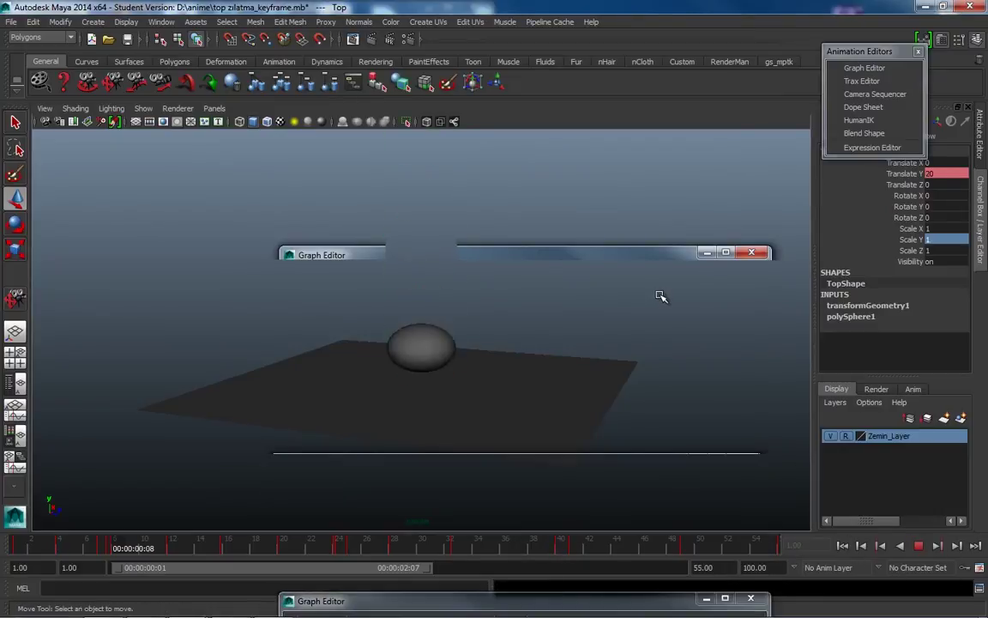
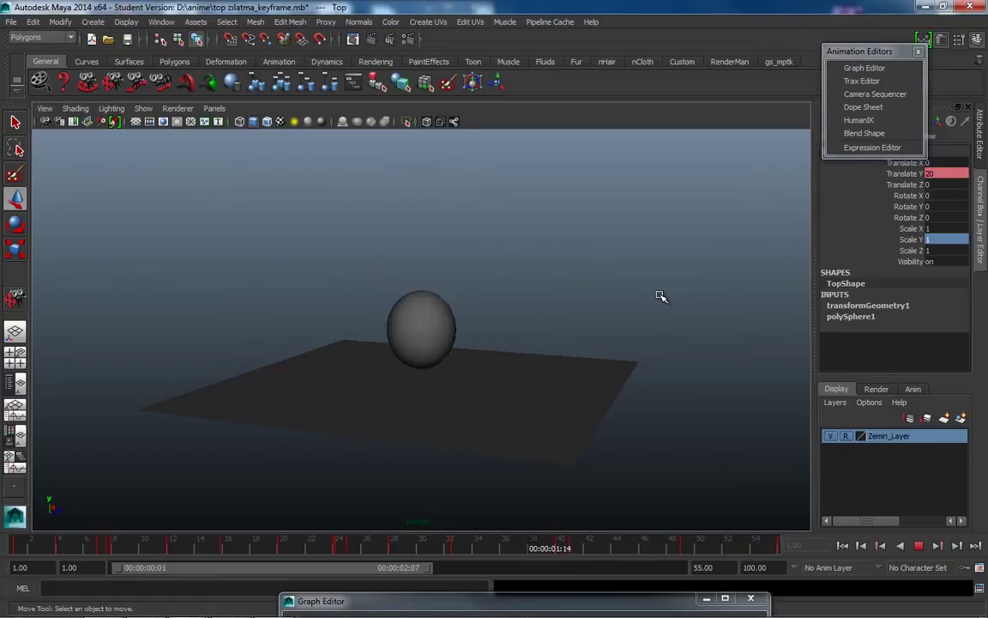
- Stop playback at frame 16, select the sphere, undo a stray move, and close the Animation Editors menu
{"action": "left_click", "coordinate": [918, 544]}
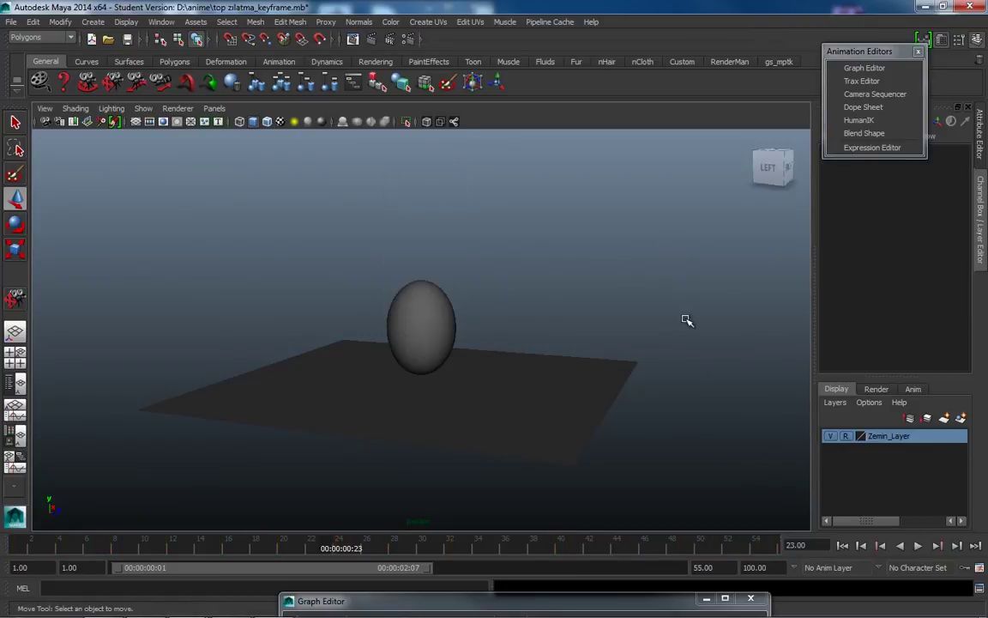
{"action": "left_click_drag", "start_coordinate": [31, 547], "coordinate": [230, 550]}
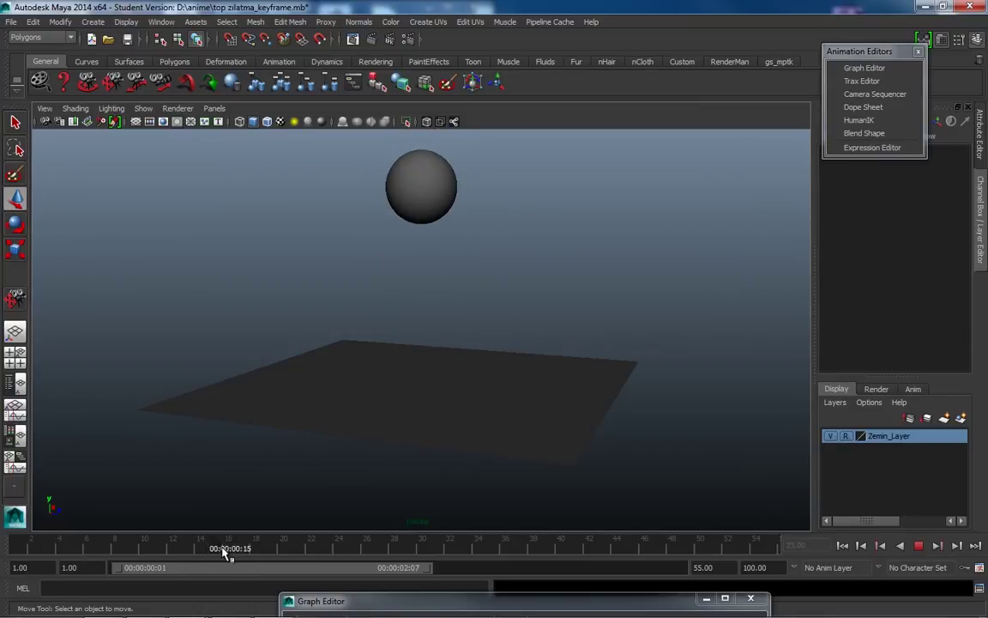
{"action": "left_click", "coordinate": [441, 203]}
{"action": "left_click_drag", "start_coordinate": [461, 220], "coordinate": [468, 218]}
{"action": "key", "text": "ctrl+z"}
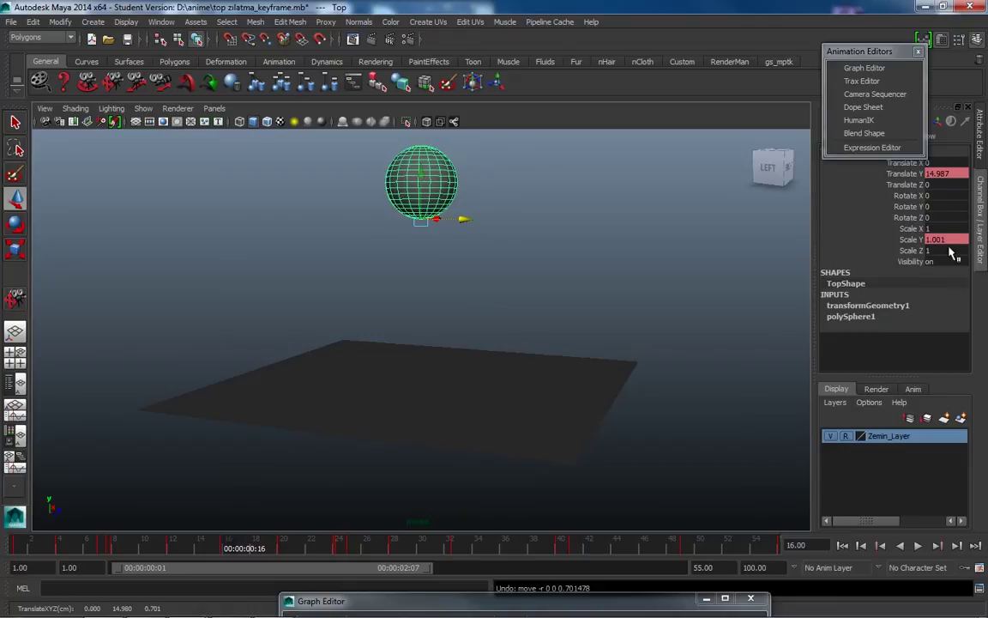
{"action": "left_click", "coordinate": [906, 269]}
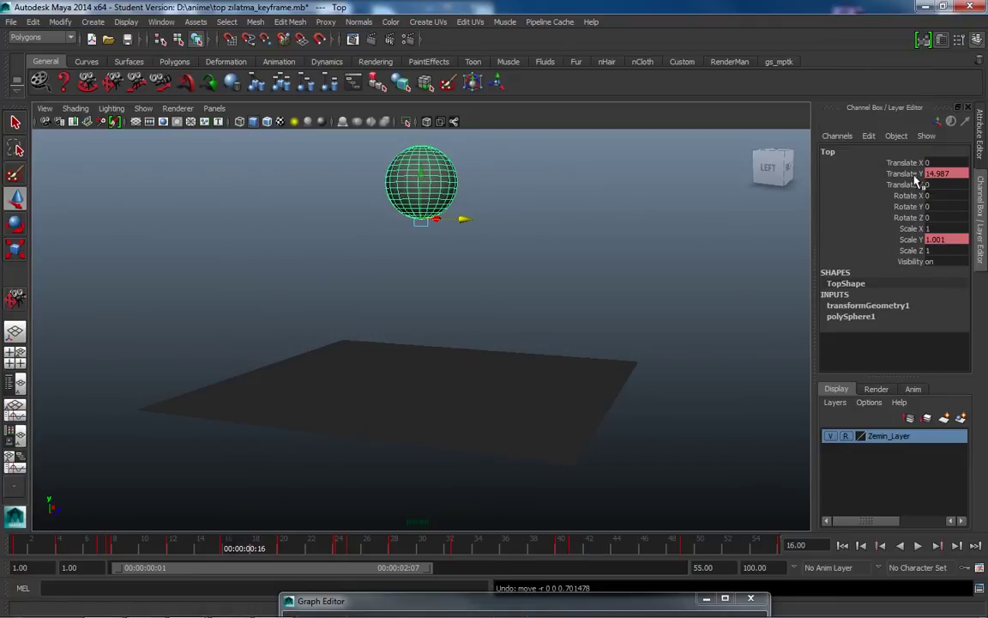
- Key Translate X at frame 1 and turn on Auto Keyframe
{"action": "left_click", "coordinate": [18, 546]}
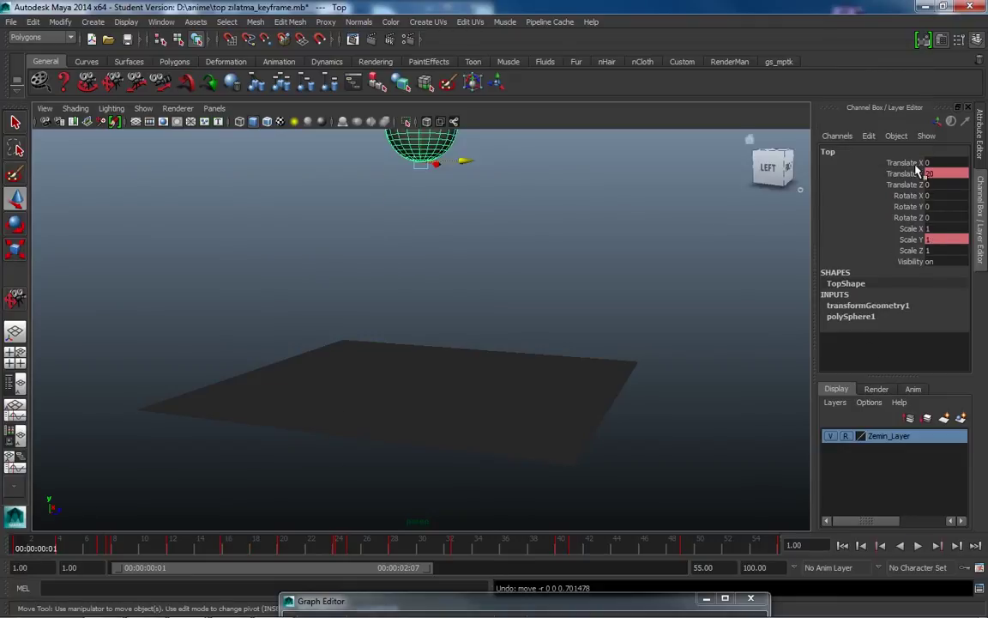
{"action": "left_click", "coordinate": [903, 162]}
{"action": "right_click", "coordinate": [902, 162]}
{"action": "left_click", "coordinate": [883, 188]}
{"action": "left_click", "coordinate": [965, 567]}
- Move the sphere forward along Z at frames 12 and 18, reaching Translate Z 12.477
{"action": "left_click_drag", "start_coordinate": [21, 549], "coordinate": [172, 545]}
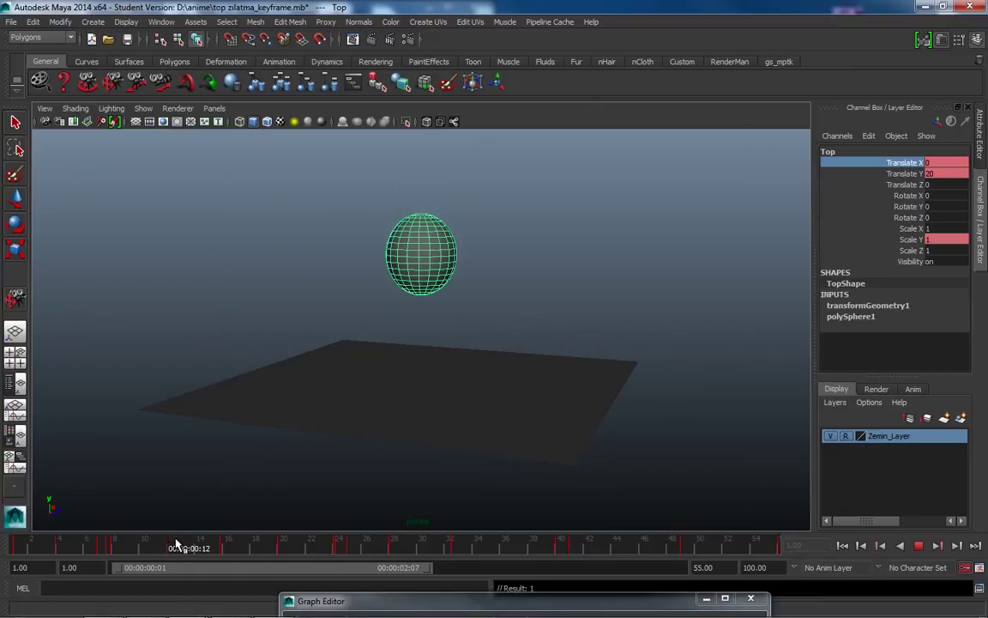
{"action": "key", "text": "w"}
{"action": "left_click_drag", "start_coordinate": [464, 296], "coordinate": [496, 301]}
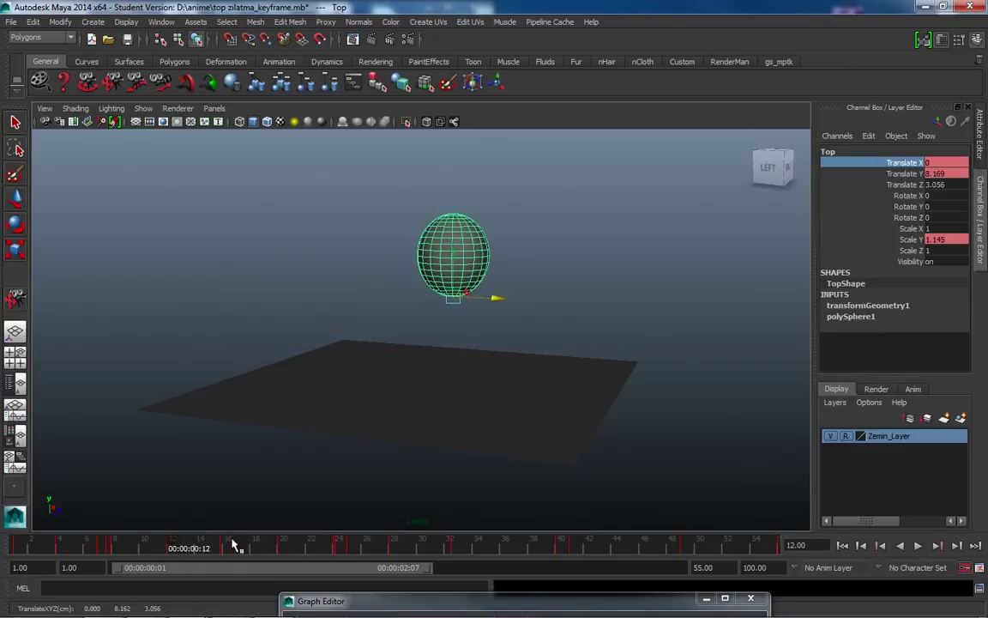
{"action": "left_click_drag", "start_coordinate": [182, 551], "coordinate": [283, 549]}
{"action": "mouse_move", "coordinate": [497, 312]}
{"action": "left_mouse_down"}
{"action": "mouse_move", "coordinate": [547, 309]}
{"action": "mouse_move", "coordinate": [605, 339]}
{"action": "left_mouse_up"}
{"action": "mouse_move", "coordinate": [281, 551]}
{"action": "left_mouse_down"}
{"action": "mouse_move", "coordinate": [68, 552]}
{"action": "mouse_move", "coordinate": [116, 552]}
{"action": "left_mouse_up"}
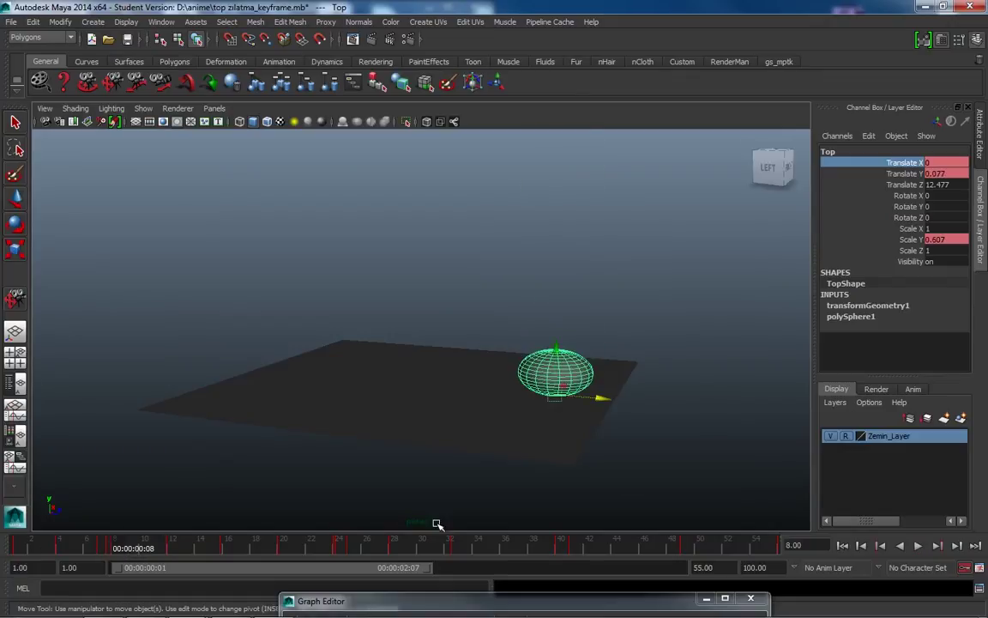
{"action": "key", "text": "alt+period"}
{"action": "key", "text": "alt+period"}
{"action": "key", "text": "alt+period"}
{"action": "key", "text": "alt+period"}
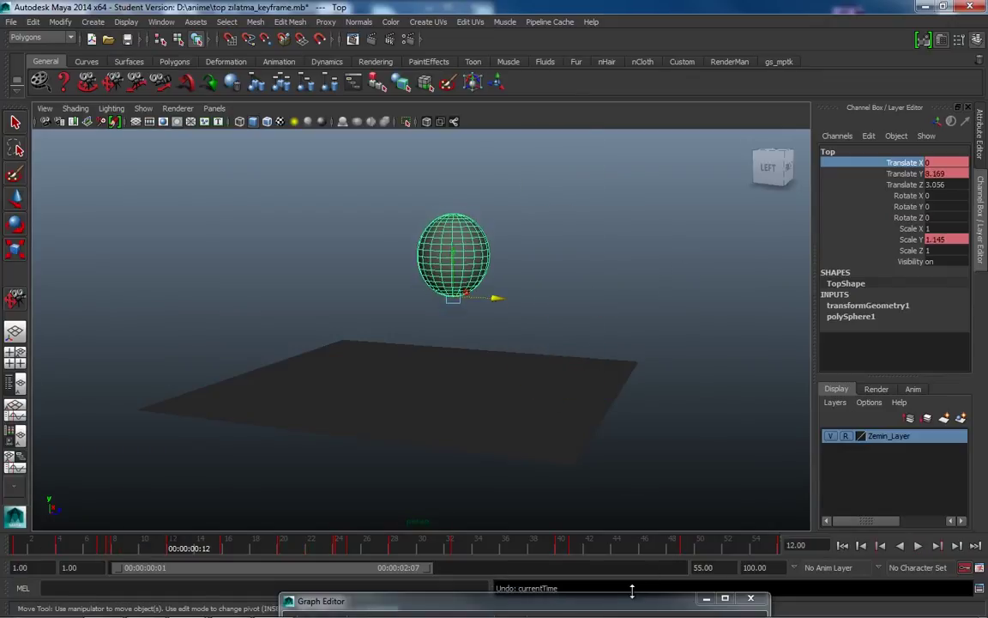
{"action": "left_click", "coordinate": [724, 598]}
- Isolate the Translate X curve, close the Graph Editor, and play back, stopping at frame 7
{"action": "left_click", "coordinate": [485, 101]}
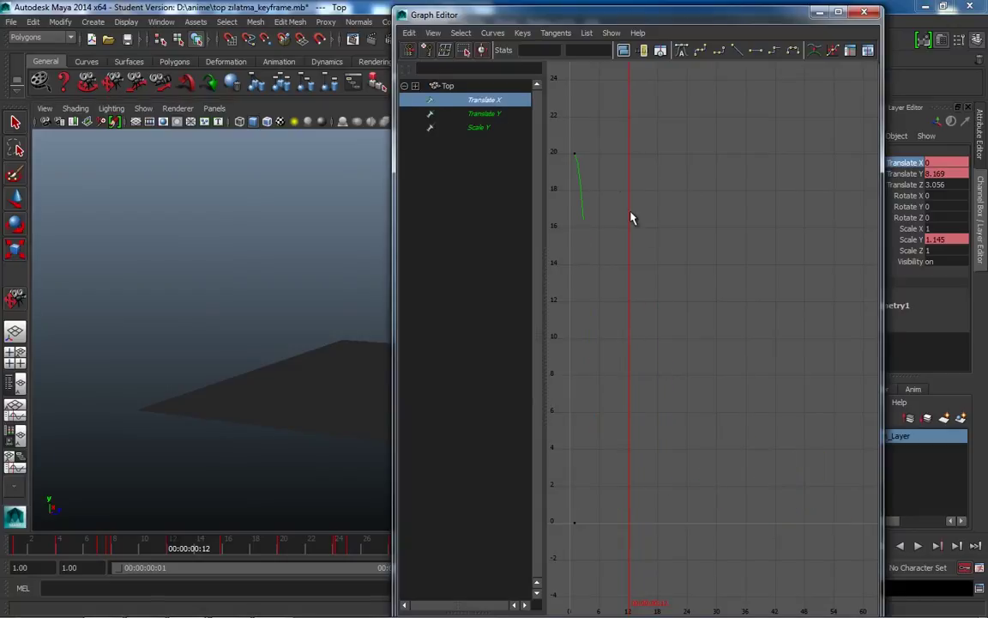
{"action": "left_click_drag", "start_coordinate": [655, 7], "coordinate": [719, 100]}
{"action": "key", "text": "alt+shift+v"}
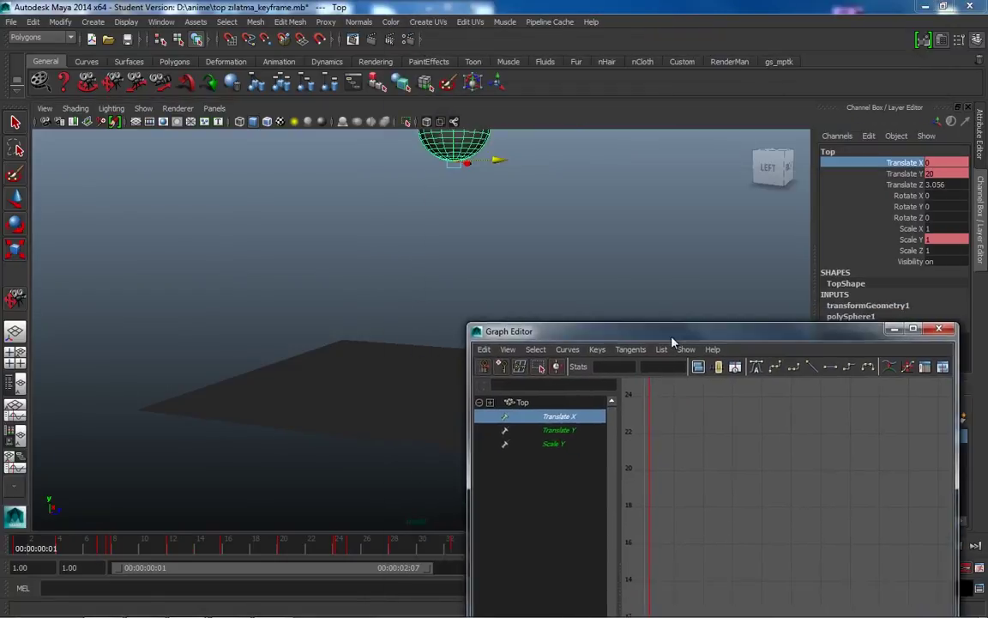
{"action": "left_click_drag", "start_coordinate": [663, 103], "coordinate": [520, 387]}
{"action": "left_click", "coordinate": [785, 388]}
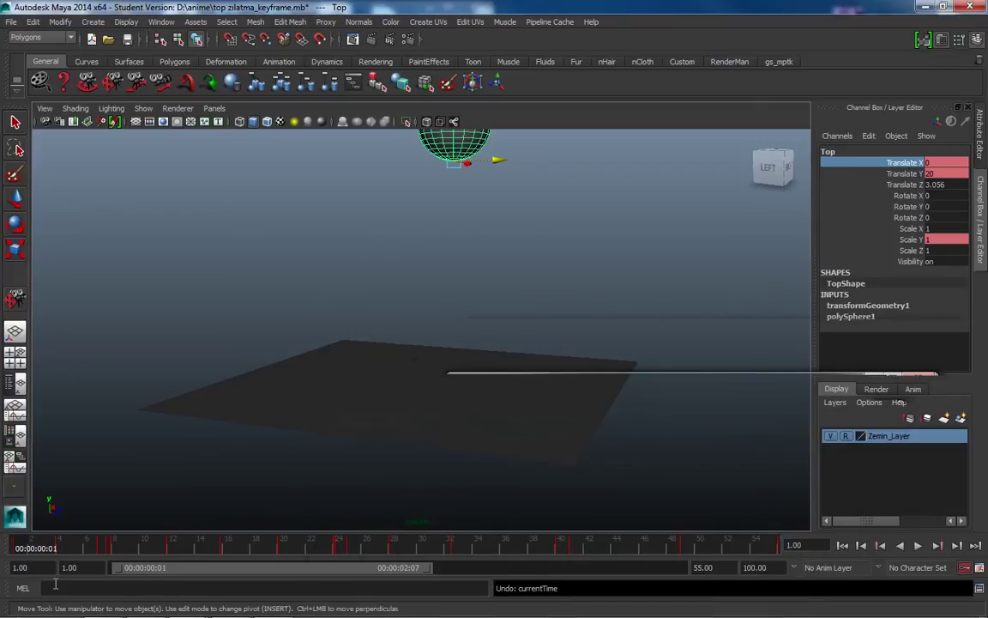
{"action": "key", "text": "alt+v"}
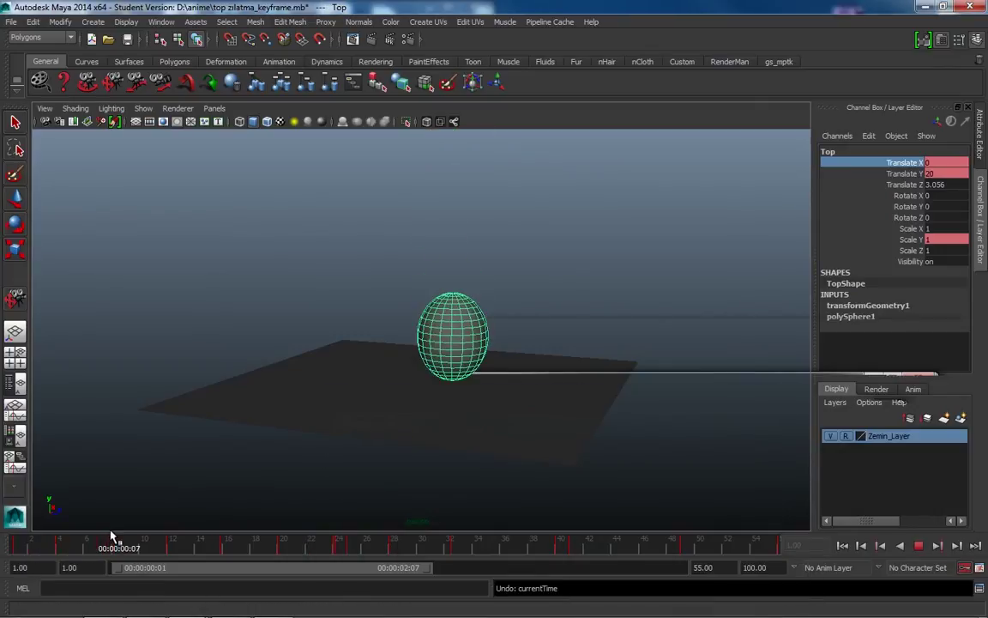
{"action": "key", "text": "alt+v"}
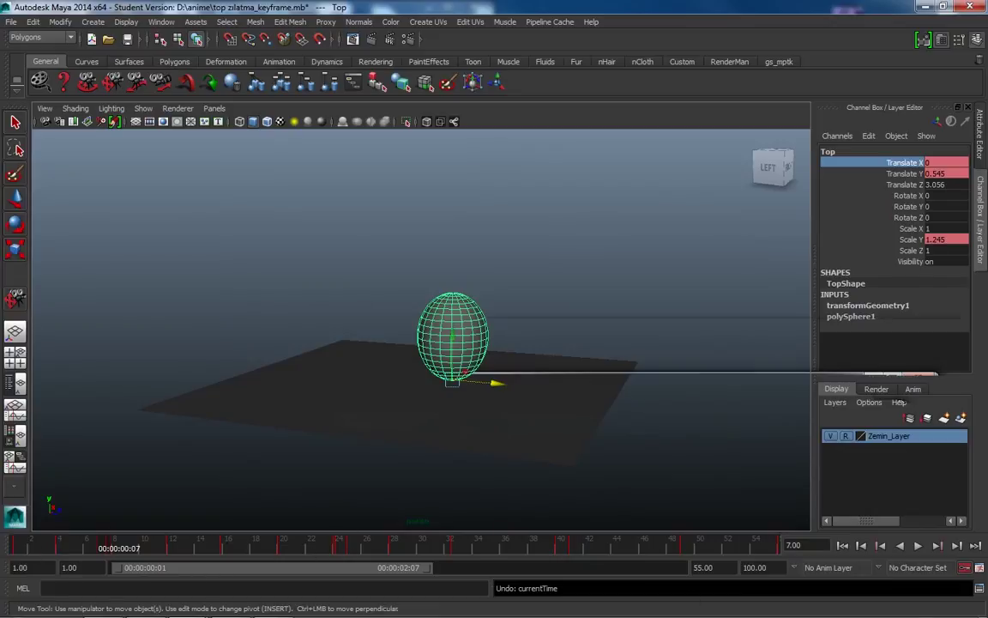
- Switch the Time Slider key ticks from Active to Channel Box in the animation preferences
{"action": "left_click", "coordinate": [978, 567]}
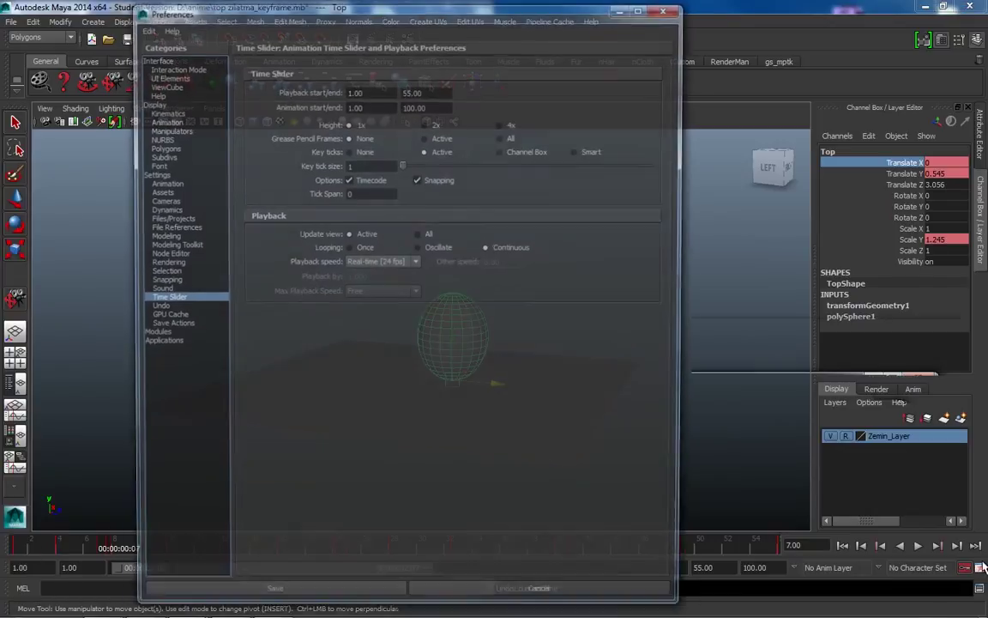
{"action": "left_click", "coordinate": [417, 179]}
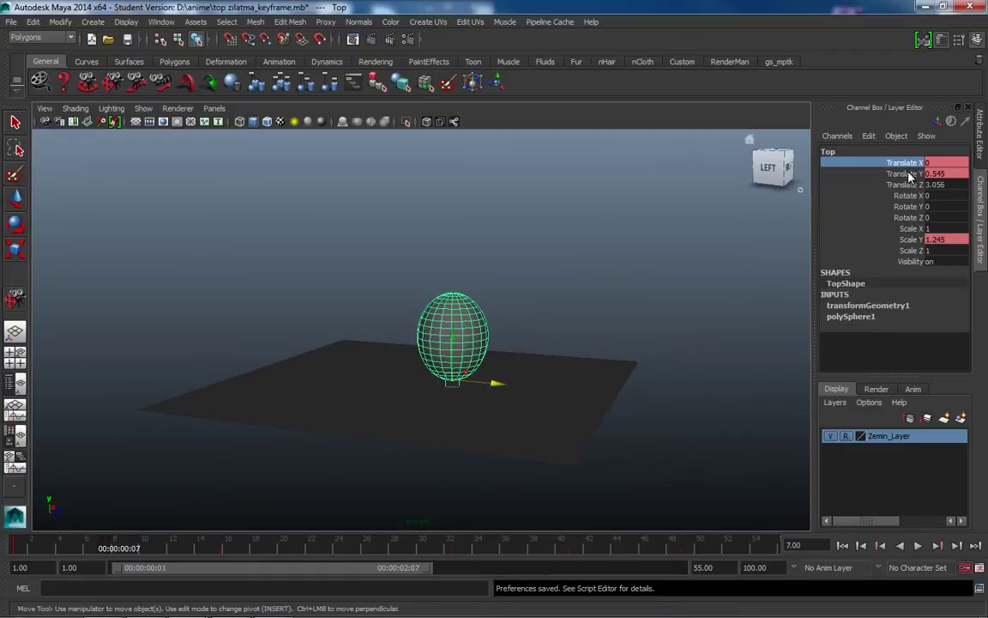
- Compare key ticks for Translate X, Translate Y and Scale Y, then go to the frame-8 ground contact
{"action": "left_click", "coordinate": [909, 175]}
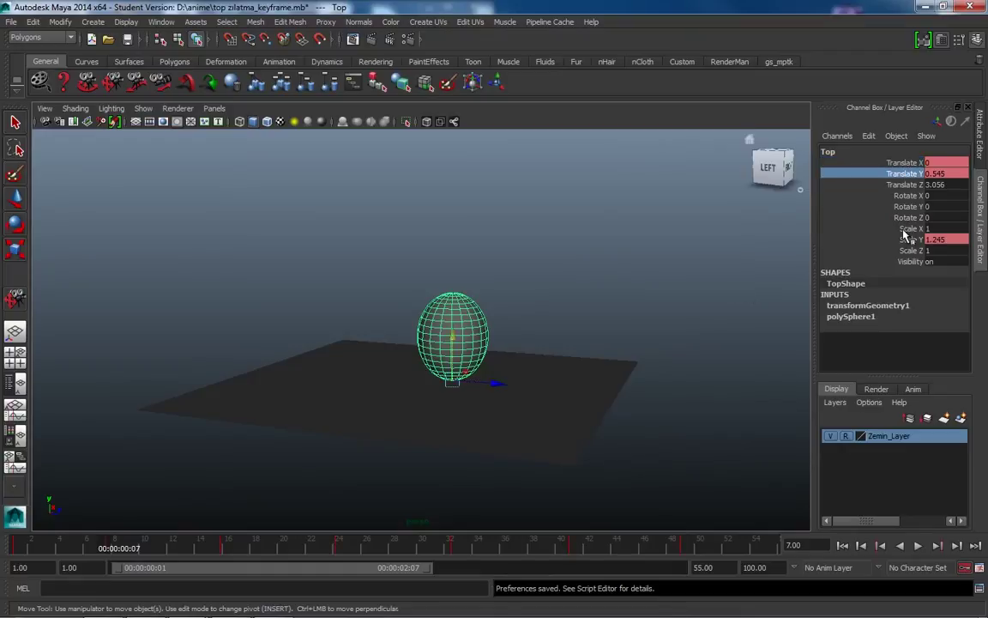
{"action": "left_click", "coordinate": [911, 240]}
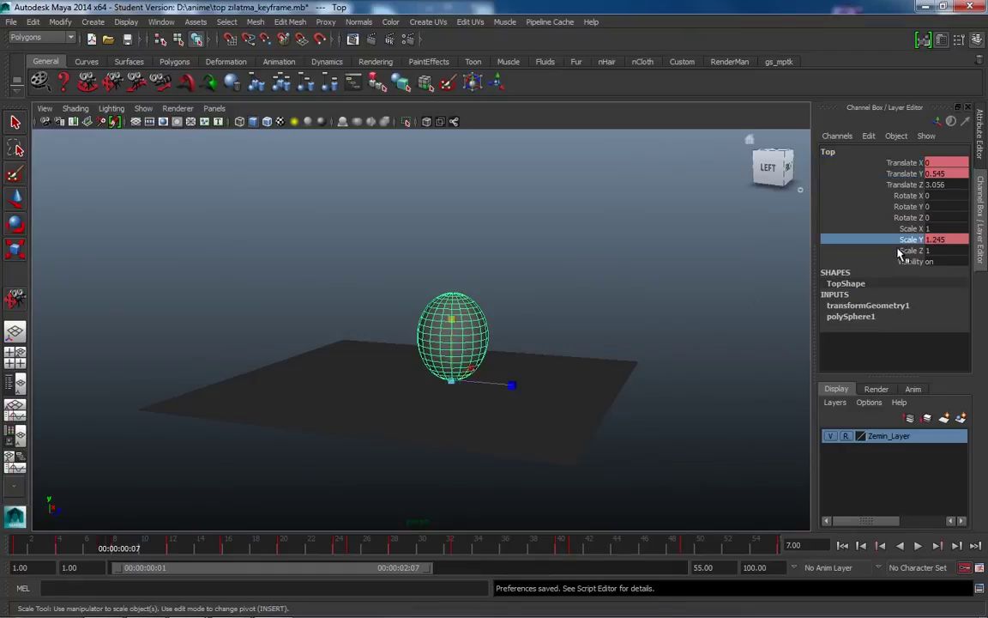
{"action": "left_click", "coordinate": [900, 164]}
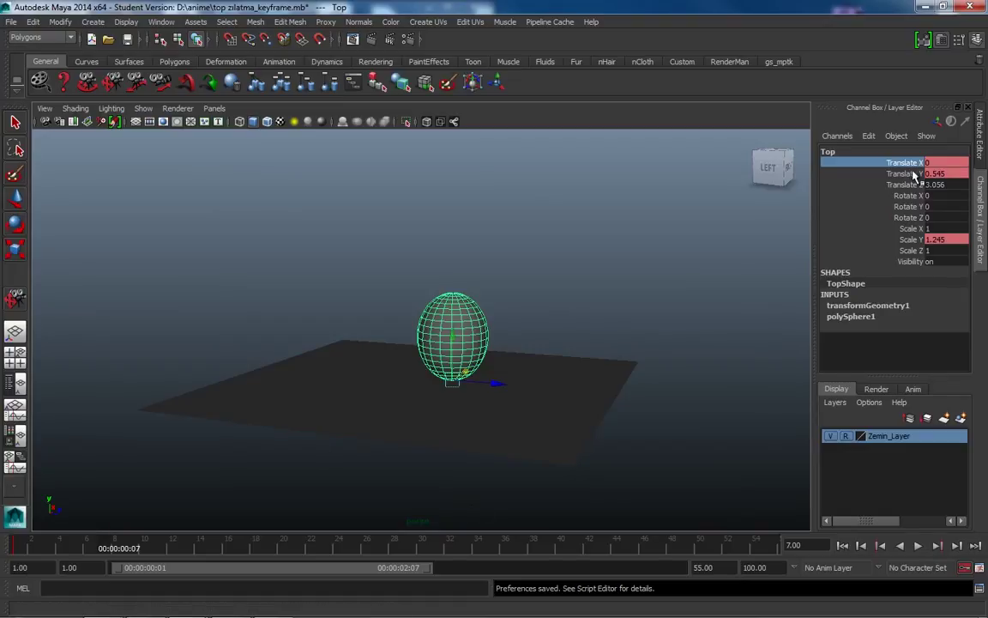
{"action": "left_click", "coordinate": [825, 173], "text": "shift"}
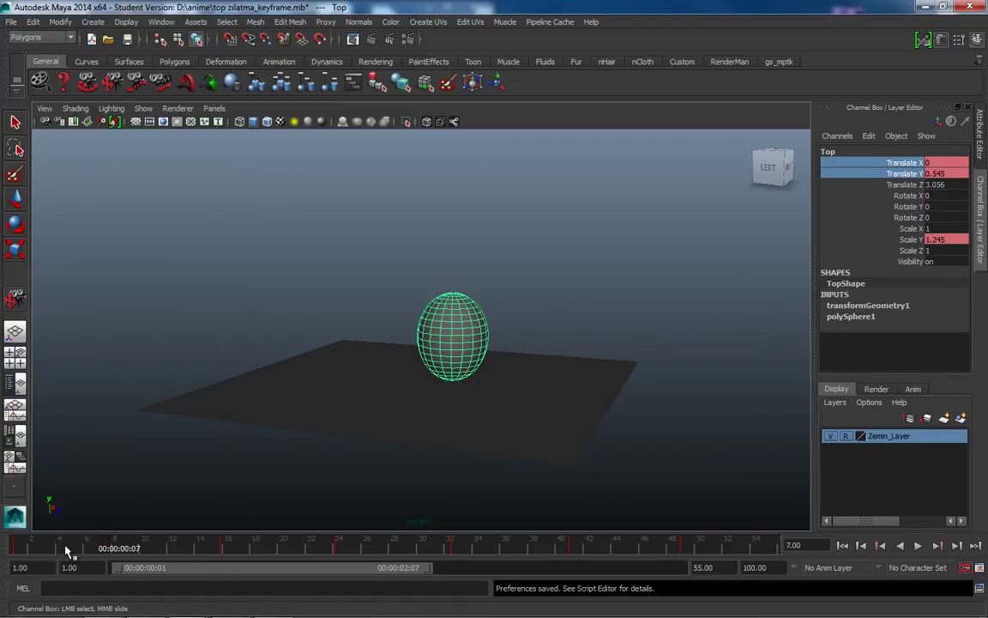
{"action": "key", "text": "alt+v"}
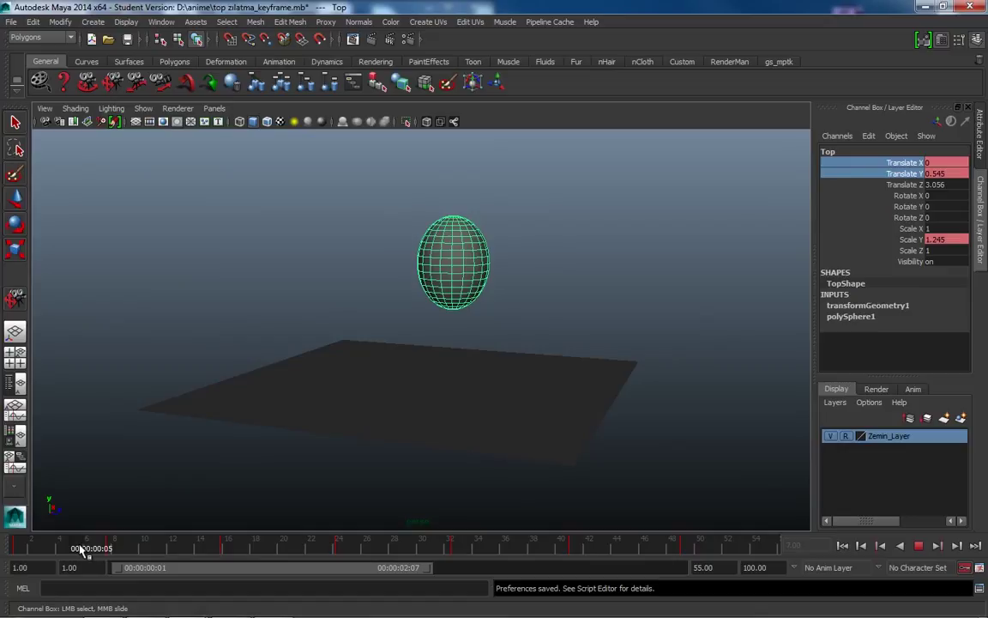
{"action": "left_click_drag", "start_coordinate": [71, 549], "coordinate": [115, 549]}
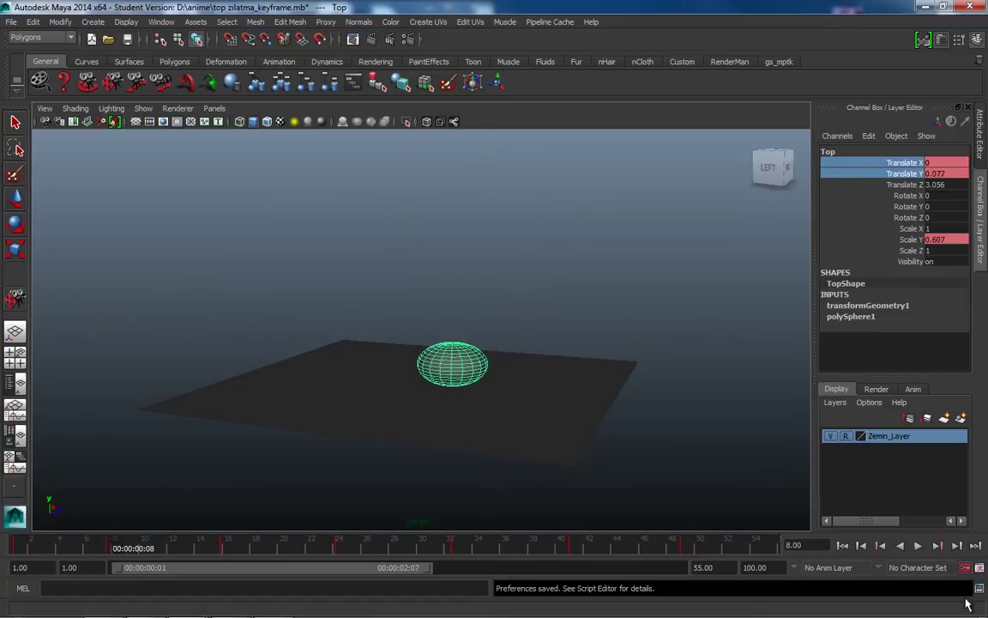
{"action": "left_click", "coordinate": [883, 547]}
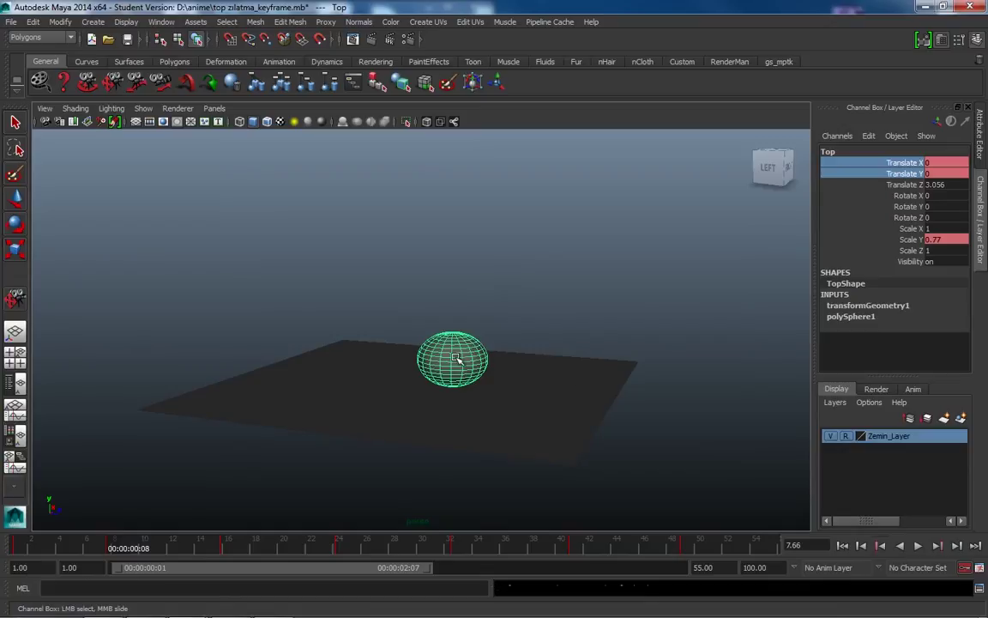
- Test moving the sphere along Z and X, undoing both moves
{"action": "key", "text": "w"}
{"action": "left_click_drag", "start_coordinate": [489, 385], "coordinate": [590, 401]}
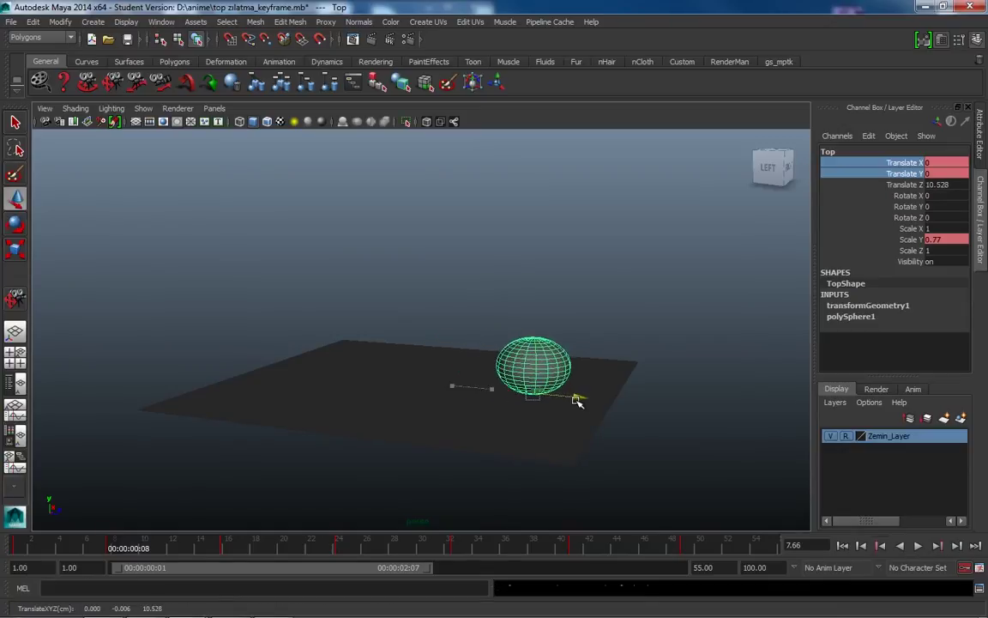
{"action": "key", "text": "ctrl+z"}
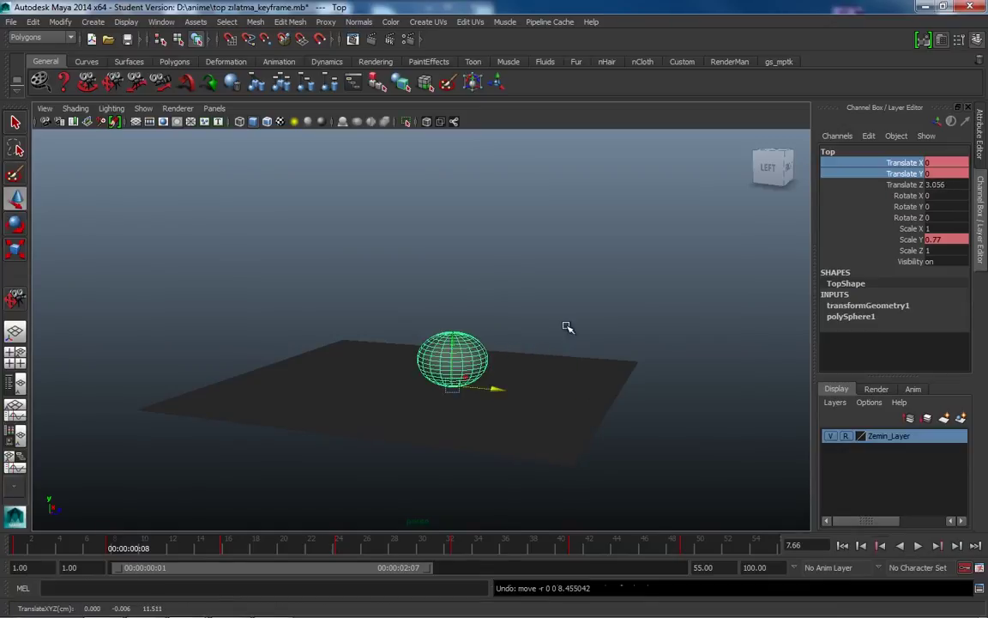
{"action": "left_click_drag", "start_coordinate": [468, 378], "coordinate": [496, 371]}
{"action": "key", "text": "ctrl+z"}
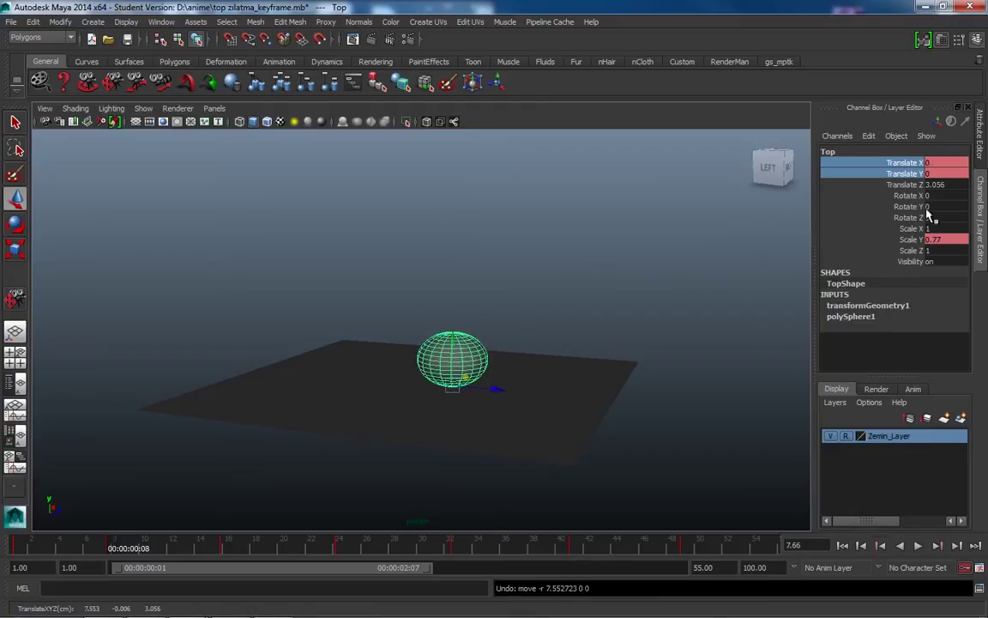
- Break the connections on Translate X to remove its animation
{"action": "left_click", "coordinate": [918, 163]}
{"action": "right_click", "coordinate": [918, 169]}
{"action": "mouse_move", "coordinate": [883, 385]}
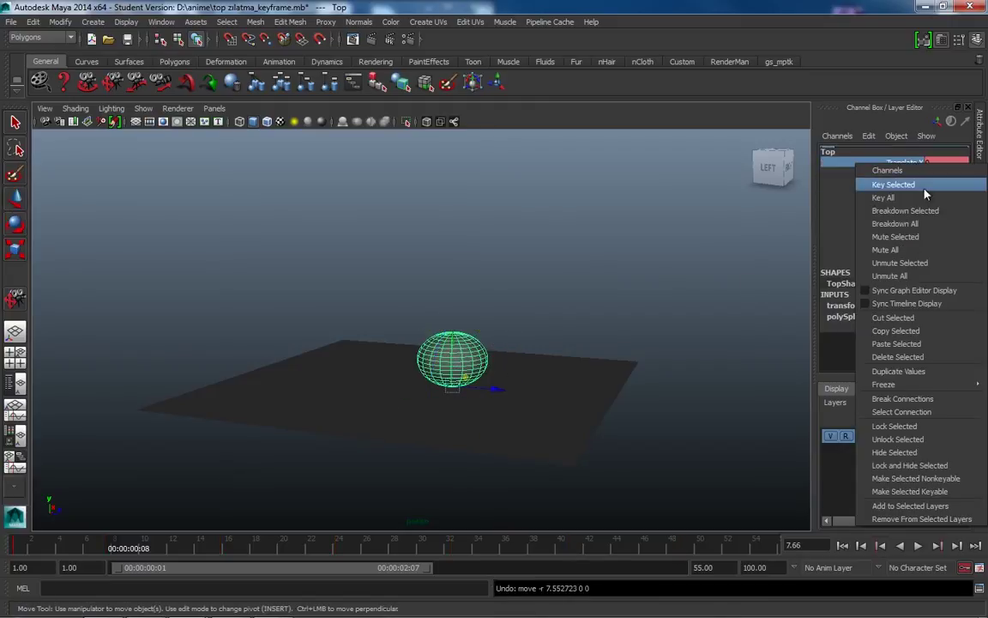
{"action": "left_click", "coordinate": [926, 399]}
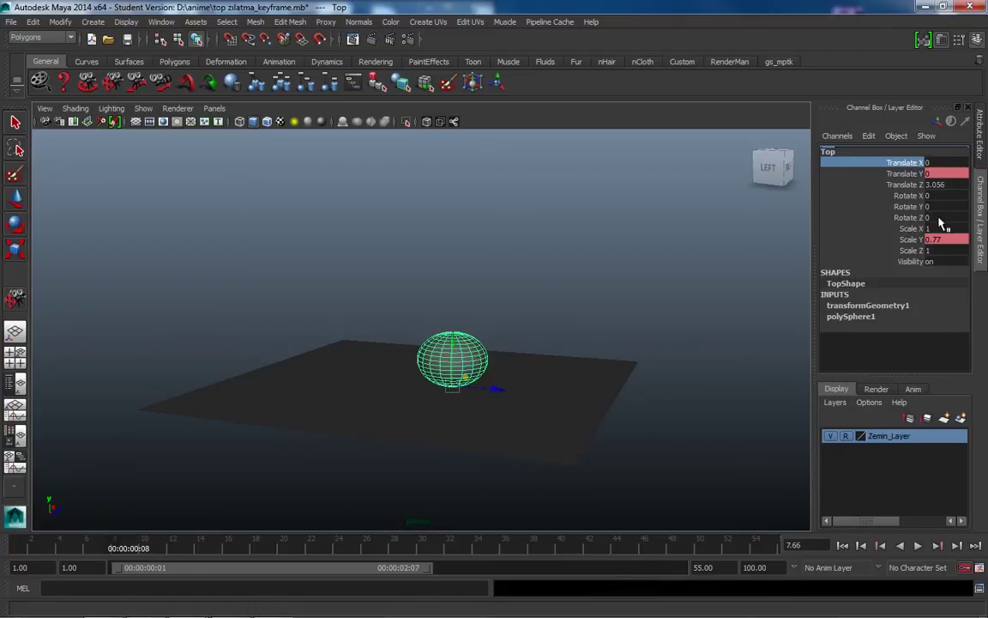
{"action": "left_click", "coordinate": [919, 185]}
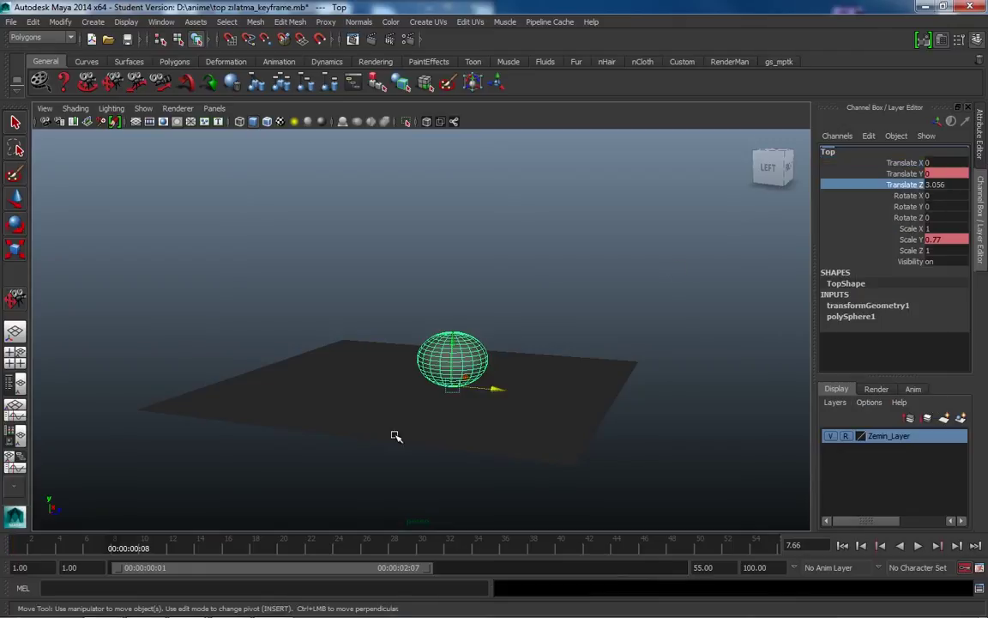
- At frame 1 set Translate Z to 0 and key it
{"action": "left_click_drag", "start_coordinate": [85, 547], "coordinate": [17, 546]}
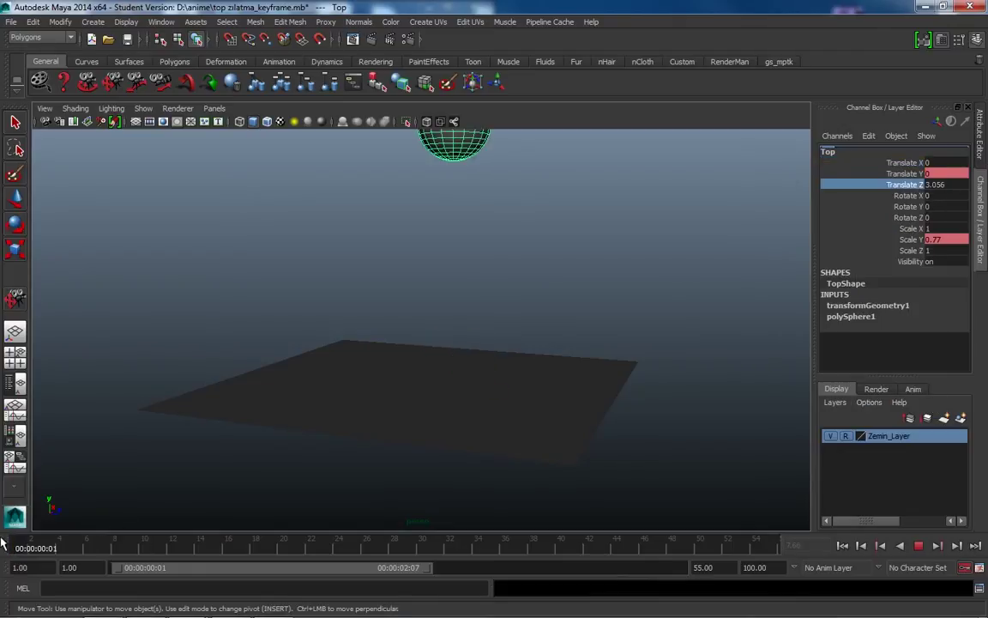
{"action": "left_click", "coordinate": [952, 184]}
{"action": "type", "text": "0"}
{"action": "key", "text": "Return"}
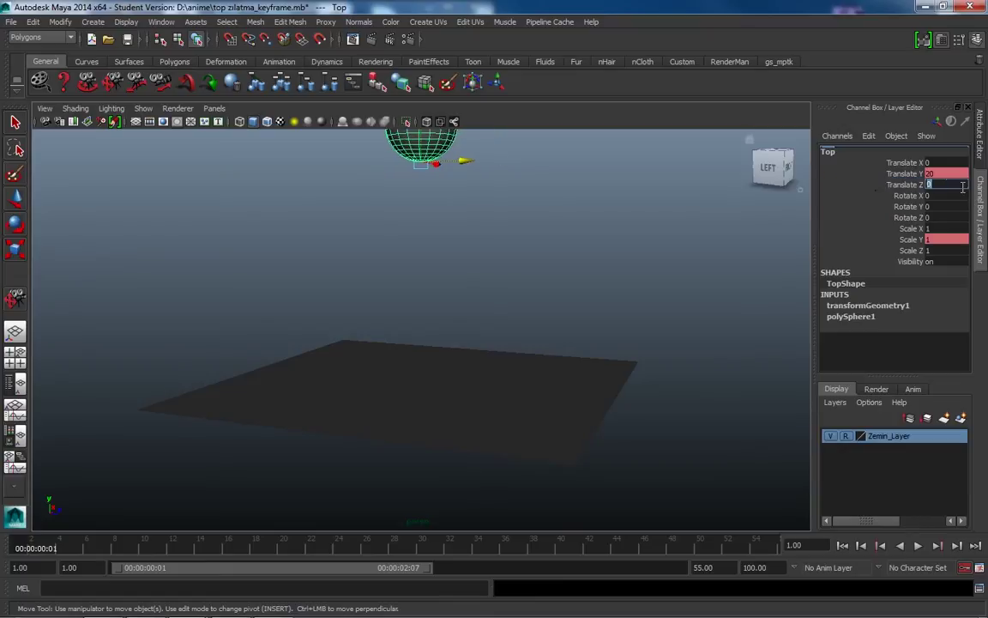
{"action": "left_click", "coordinate": [905, 184]}
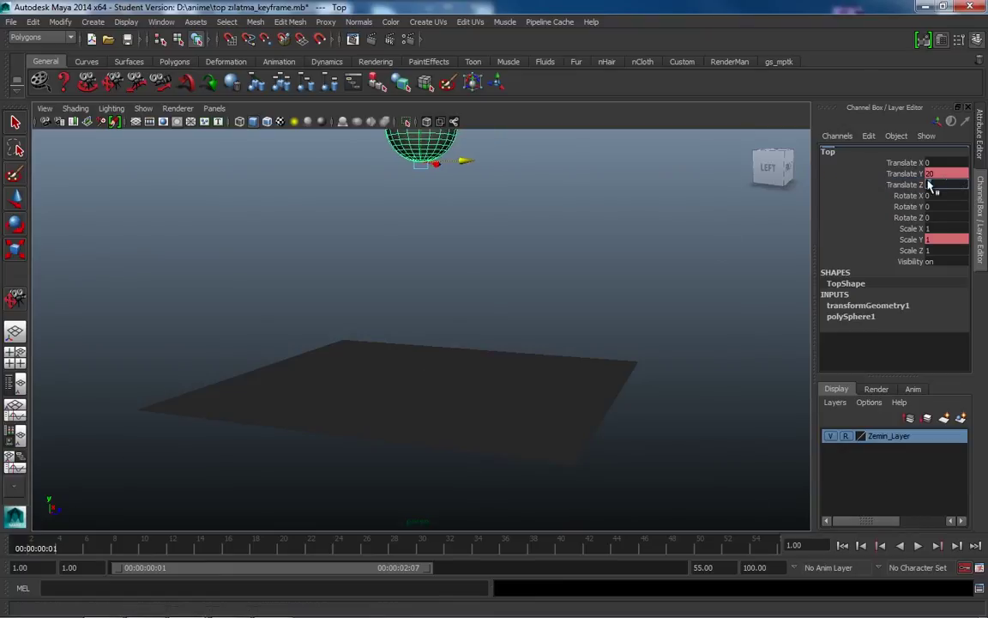
{"action": "right_click", "coordinate": [905, 185]}
{"action": "left_click", "coordinate": [900, 208]}
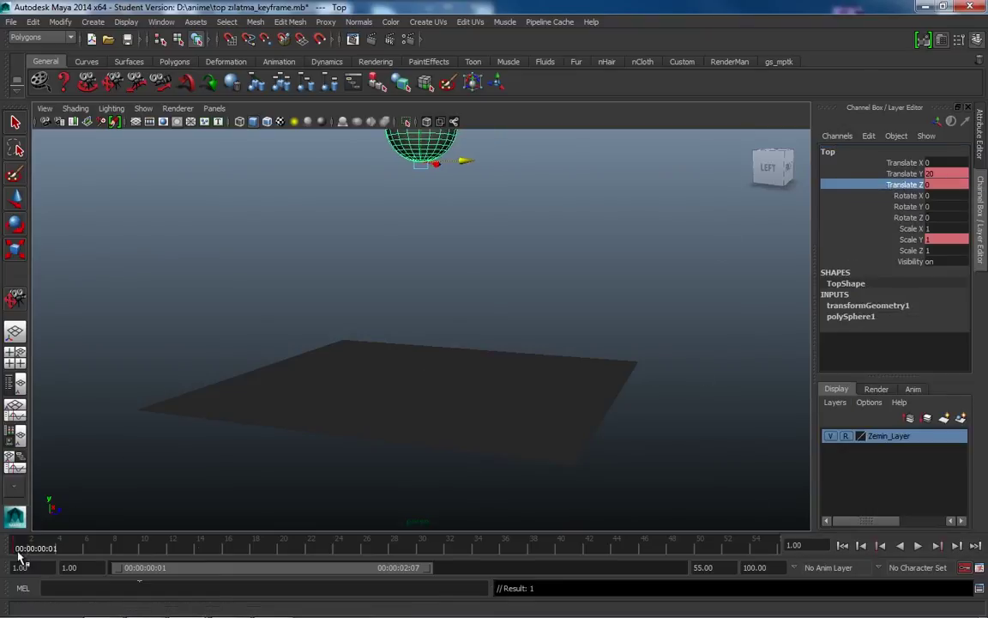
- At the frame-8 contact, move the sphere forward to Translate Z 5.456
{"action": "left_click_drag", "start_coordinate": [904, 185], "coordinate": [890, 173]}
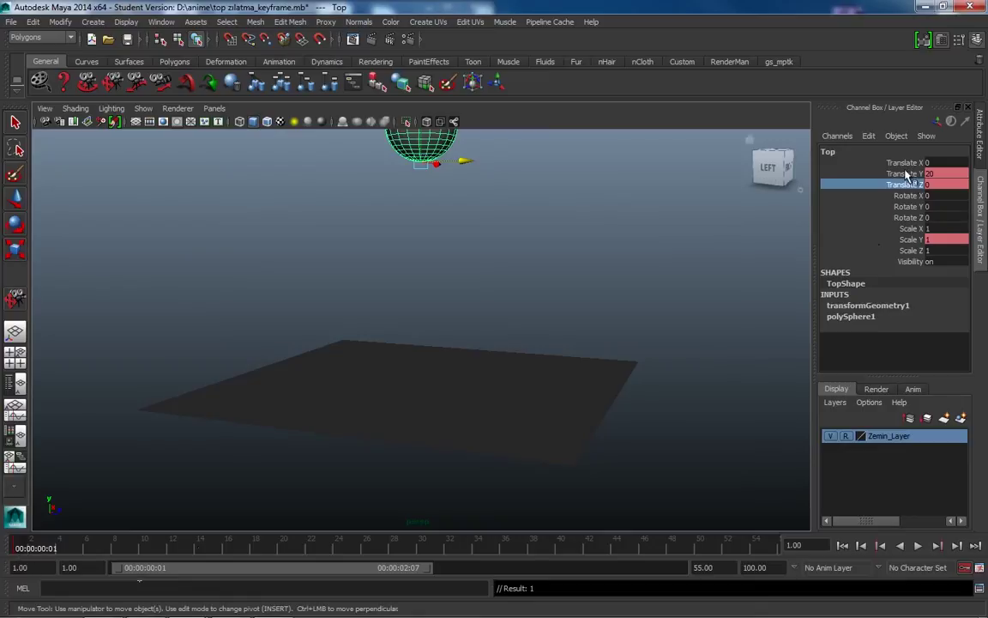
{"action": "key", "text": "alt+v"}
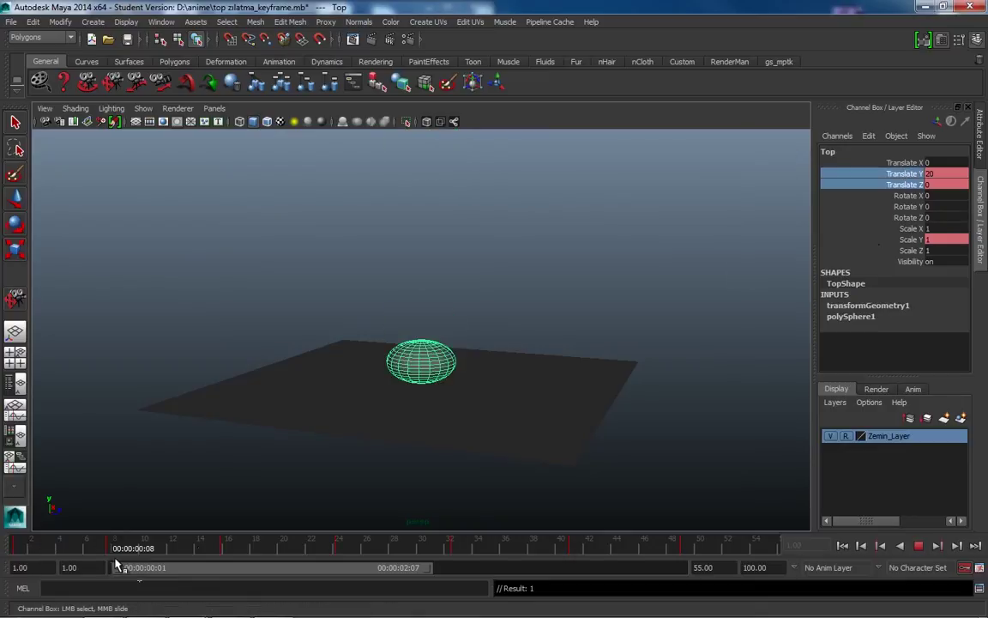
{"action": "key", "text": "alt+v"}
{"action": "left_click", "coordinate": [880, 545]}
{"action": "key", "text": "w"}
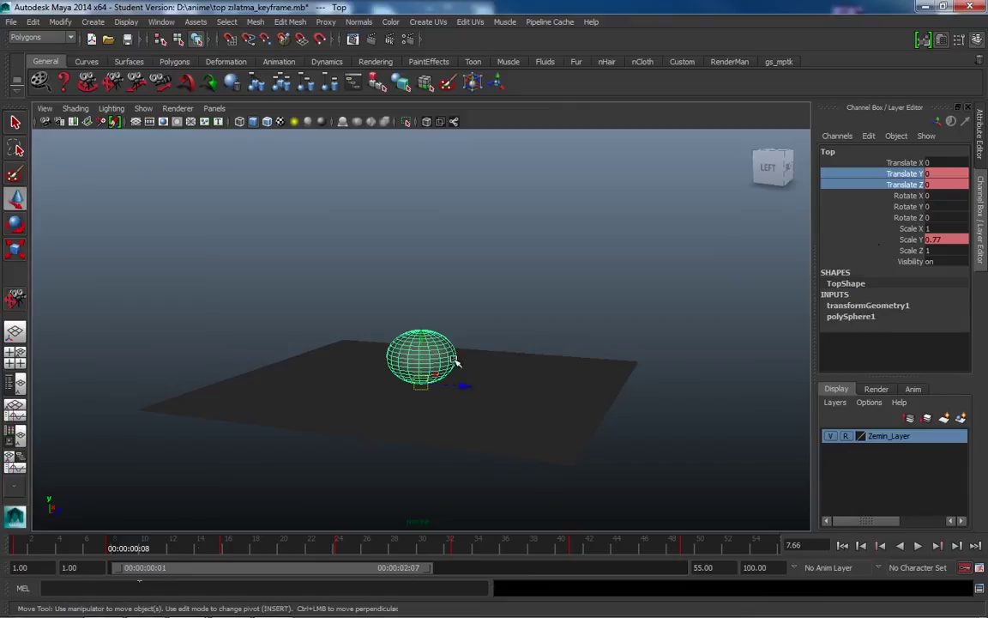
{"action": "left_click_drag", "start_coordinate": [464, 389], "coordinate": [522, 391]}
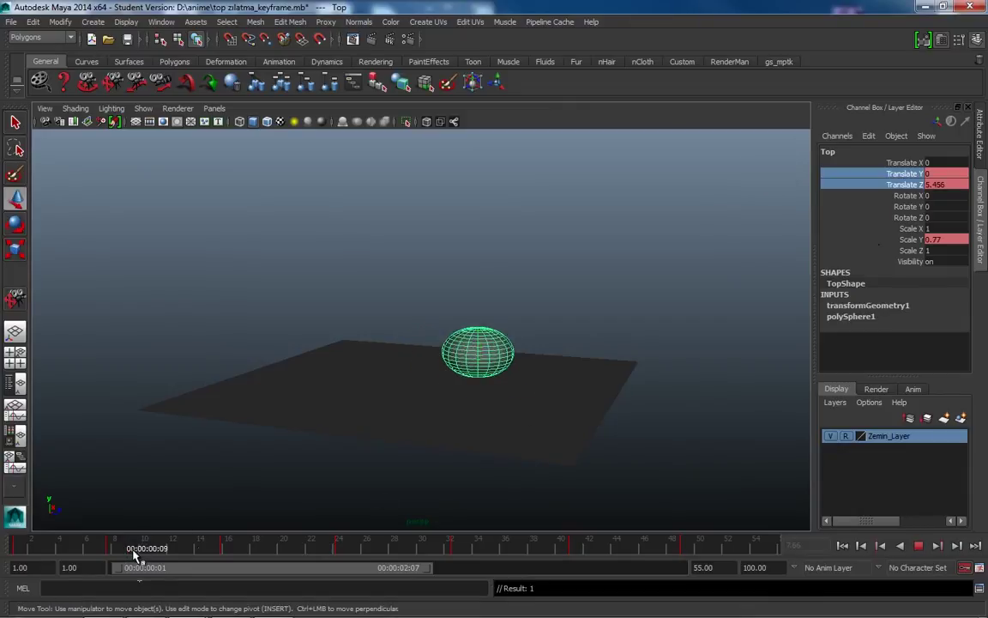
- Move the sphere to Z 12.338 at frame 16, push it further at the next landing, and play
{"action": "left_click_drag", "start_coordinate": [117, 554], "coordinate": [229, 554]}
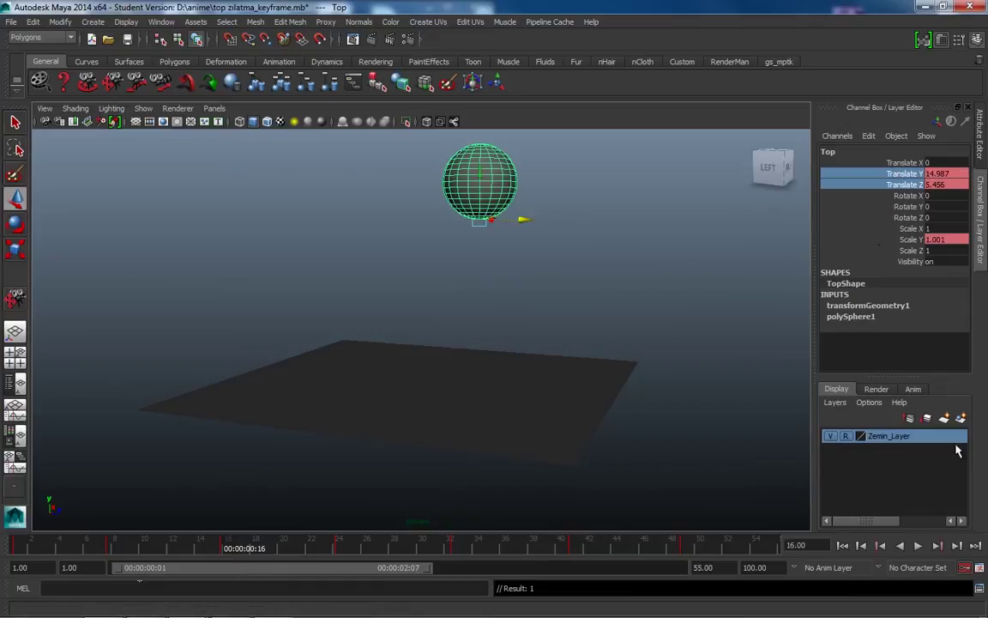
{"action": "left_click", "coordinate": [880, 545]}
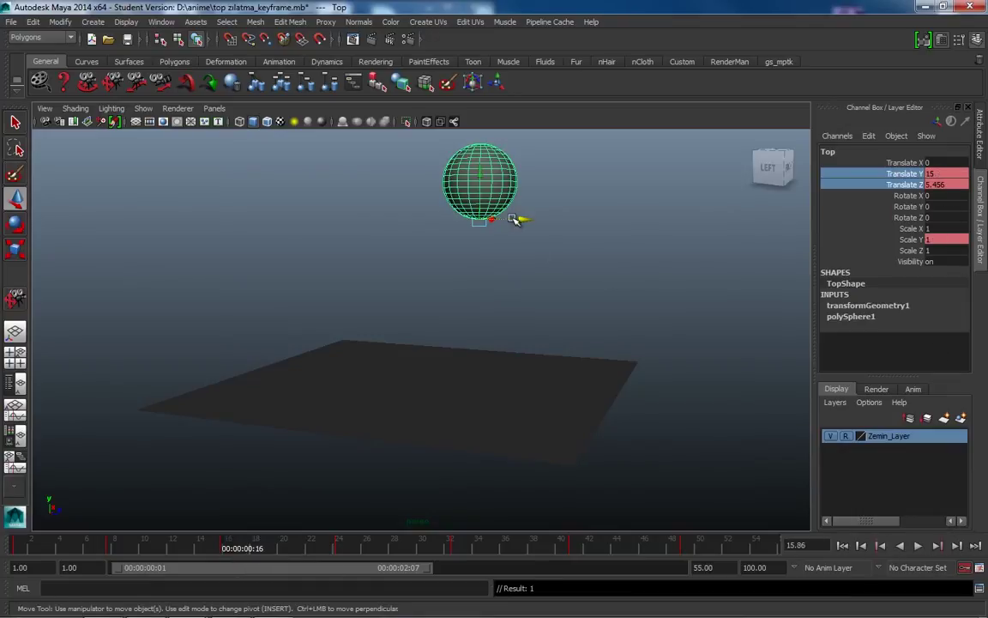
{"action": "left_click_drag", "start_coordinate": [512, 219], "coordinate": [592, 219]}
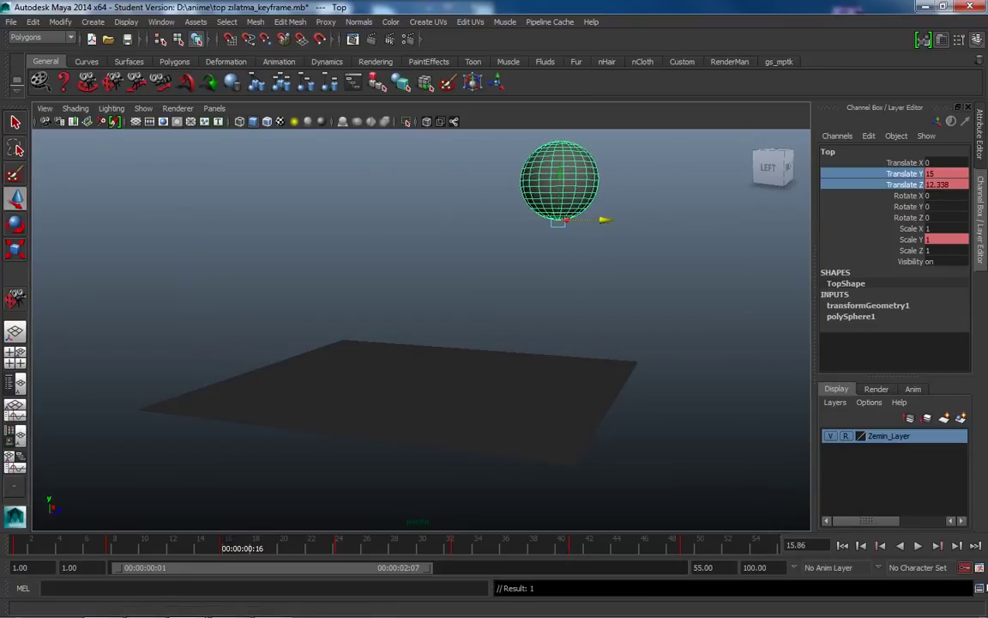
{"action": "left_click", "coordinate": [938, 545]}
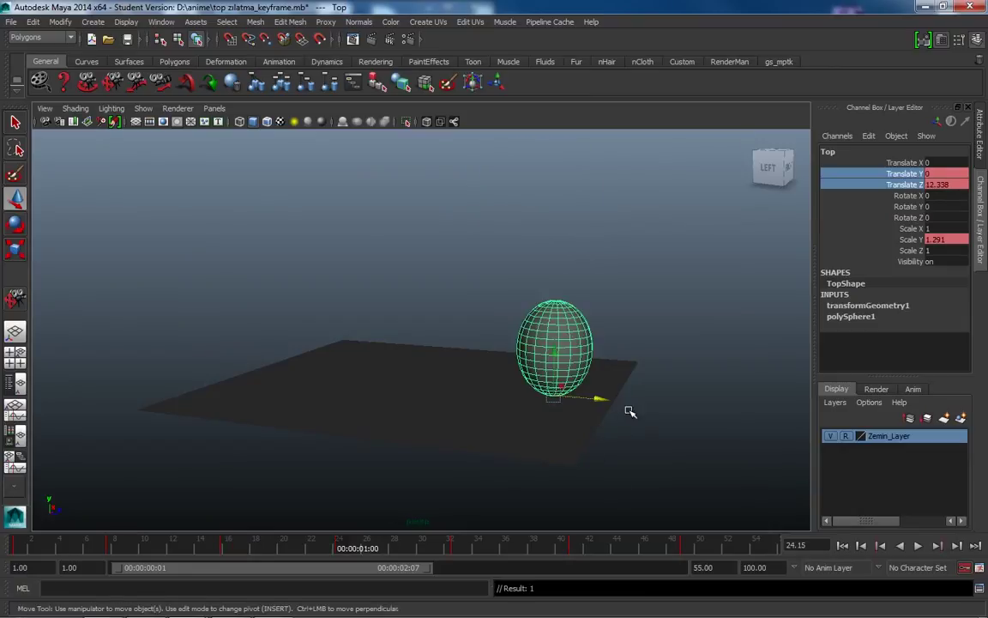
{"action": "left_click", "coordinate": [663, 413]}
{"action": "left_click", "coordinate": [581, 383]}
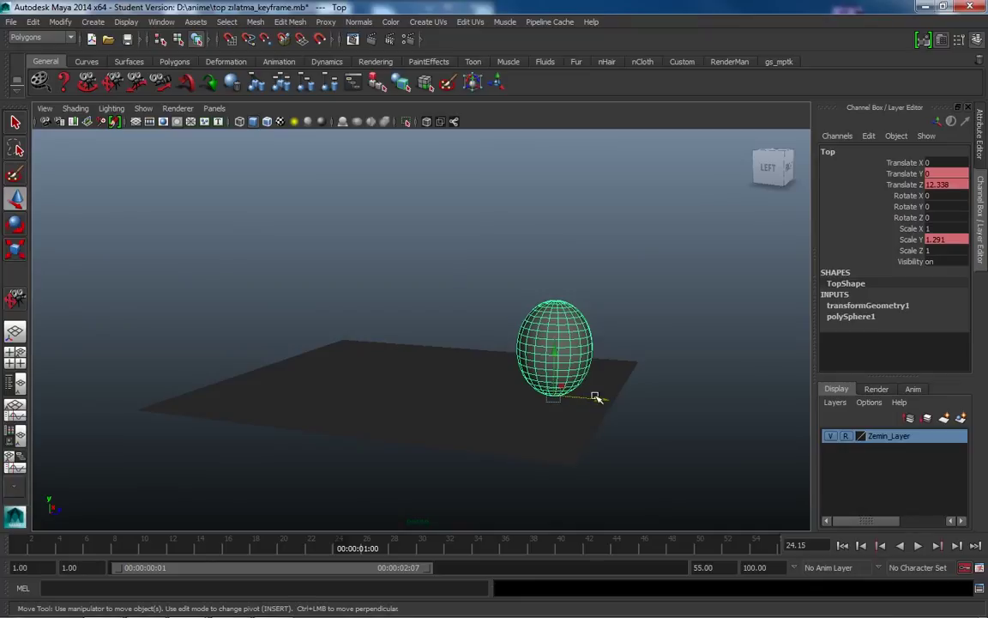
{"action": "left_click_drag", "start_coordinate": [596, 397], "coordinate": [677, 419]}
{"action": "left_click", "coordinate": [917, 546]}
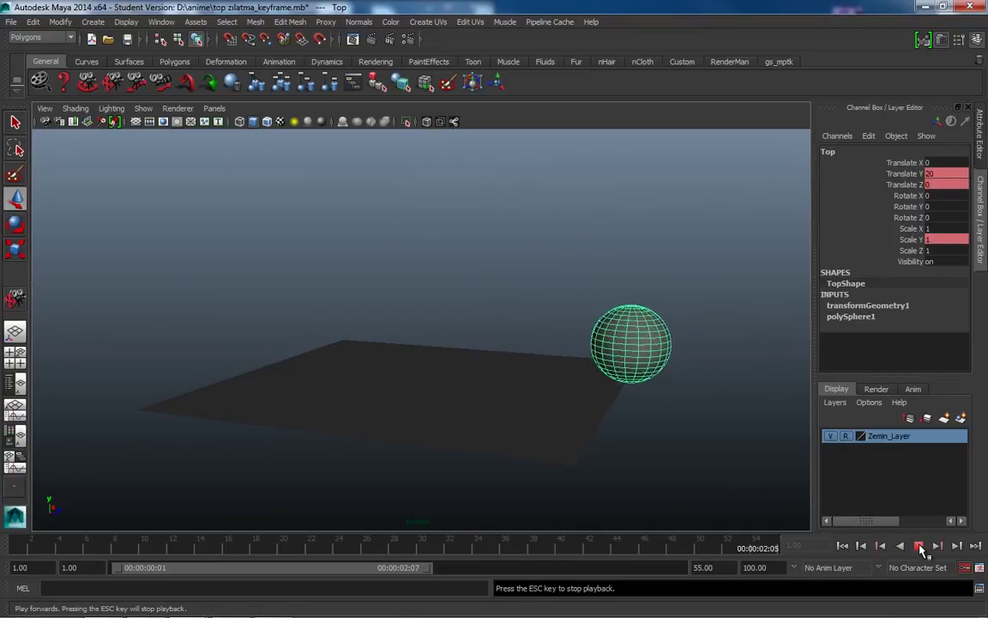
- Stop playback at frame 24, reselect the sphere, and open the Graph Editor from Window > Animation Editors
{"action": "left_click", "coordinate": [919, 547]}
{"action": "left_click", "coordinate": [717, 309]}
{"action": "left_click", "coordinate": [649, 315]}
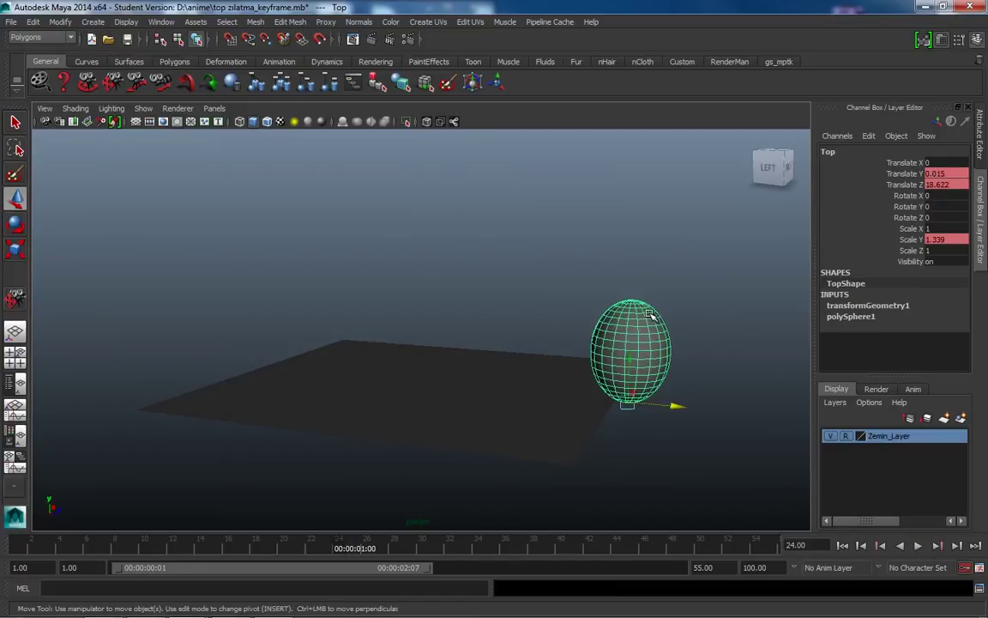
{"action": "left_click", "coordinate": [161, 22]}
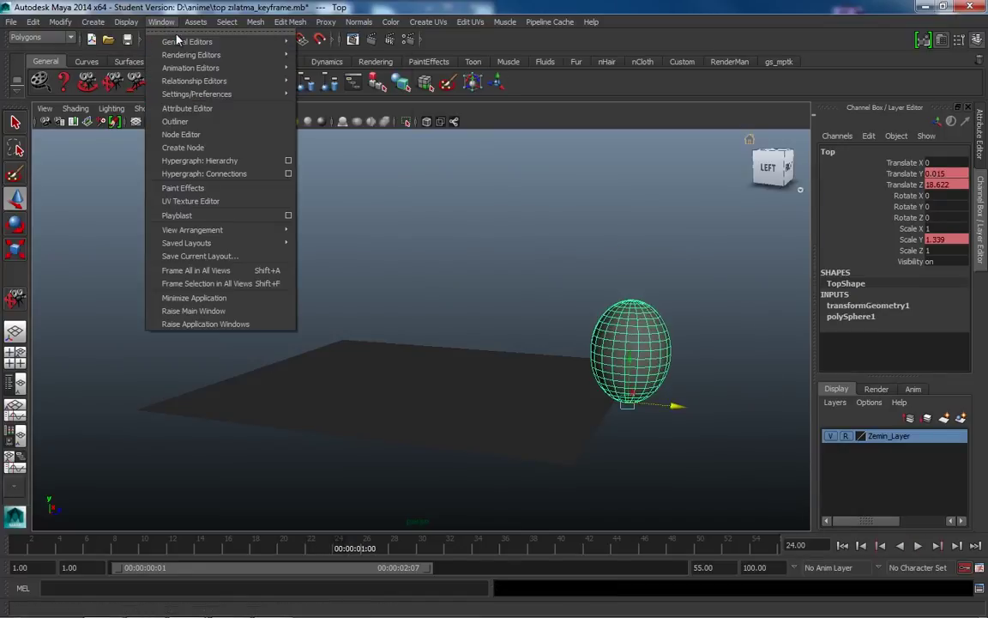
{"action": "mouse_move", "coordinate": [190, 67]}
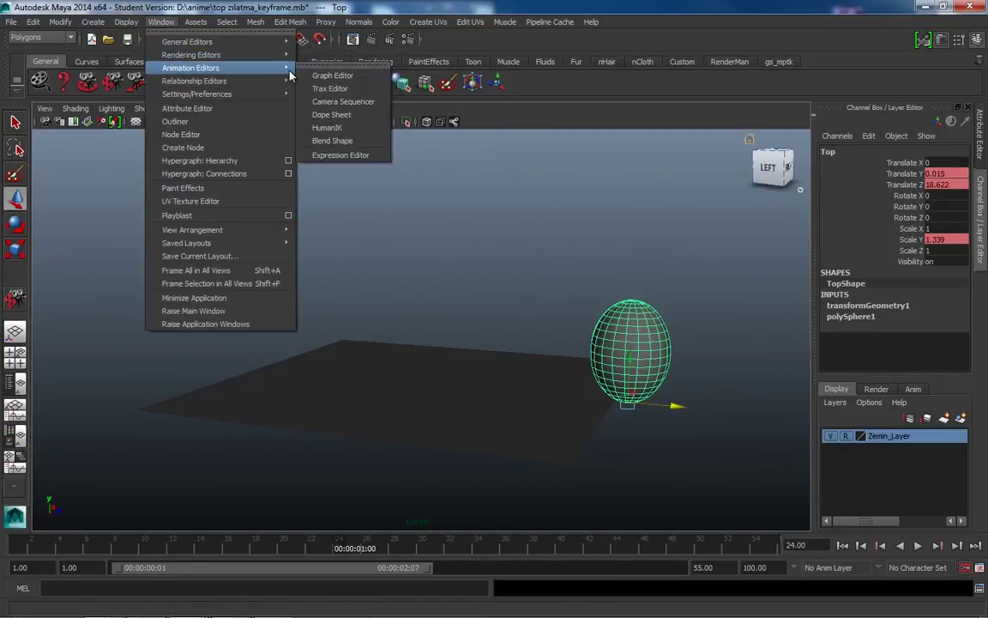
{"action": "left_click", "coordinate": [331, 75]}
- Enlarge the Graph Editor and inspect the Translate Z and Translate Y keys around frames 6-7
{"action": "left_click_drag", "start_coordinate": [622, 396], "coordinate": [876, 253]}
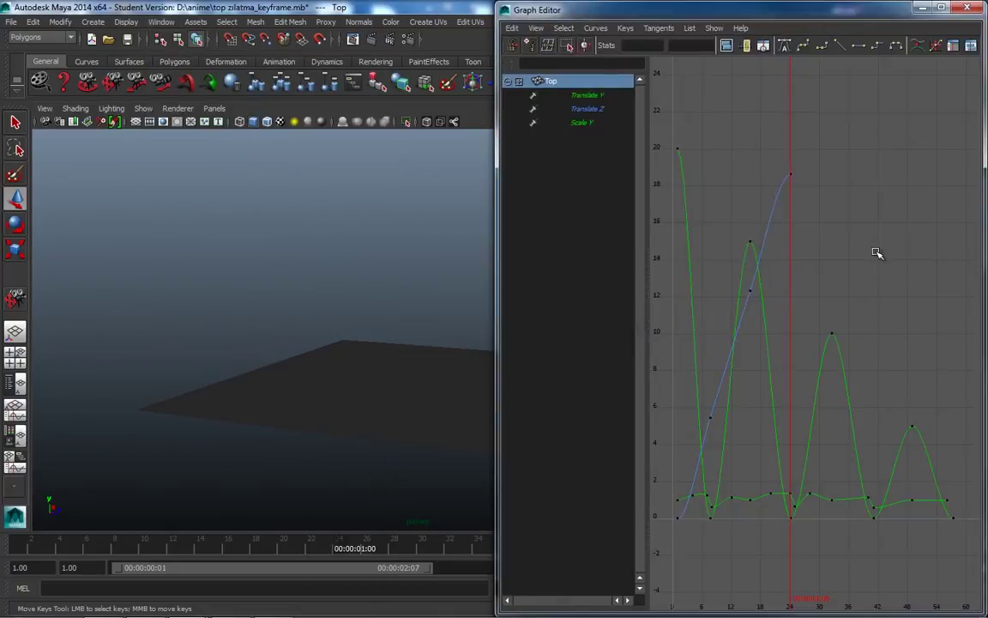
{"action": "left_click", "coordinate": [591, 108]}
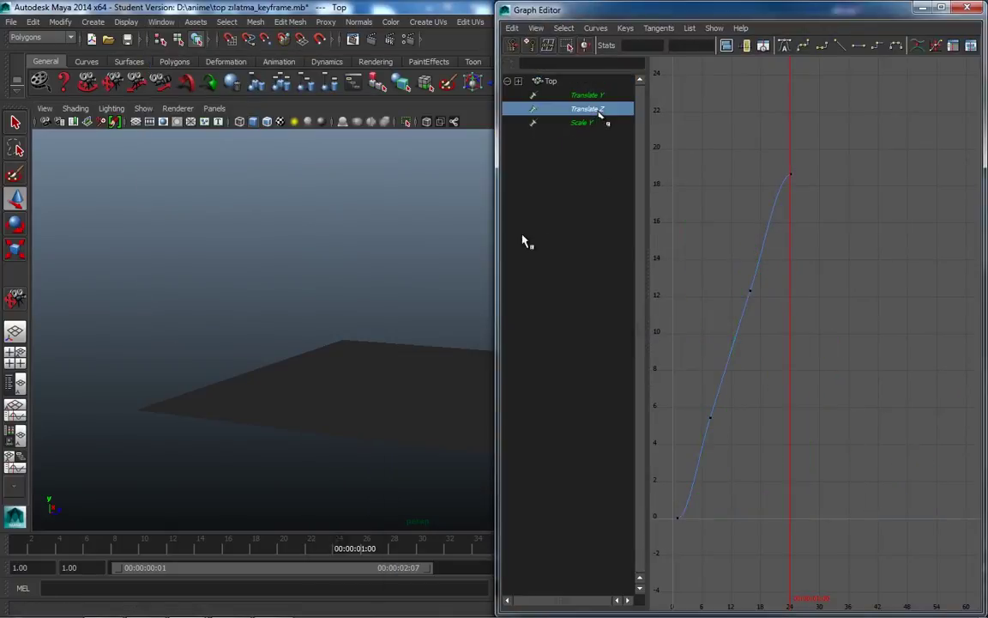
{"action": "left_click", "coordinate": [711, 417]}
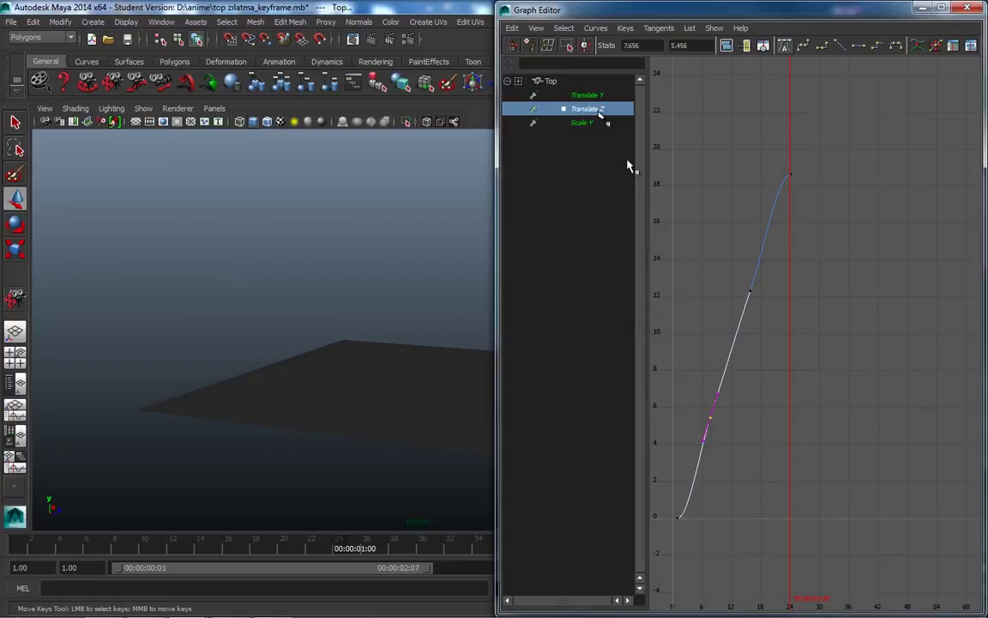
{"action": "left_click", "coordinate": [592, 96], "text": "ctrl"}
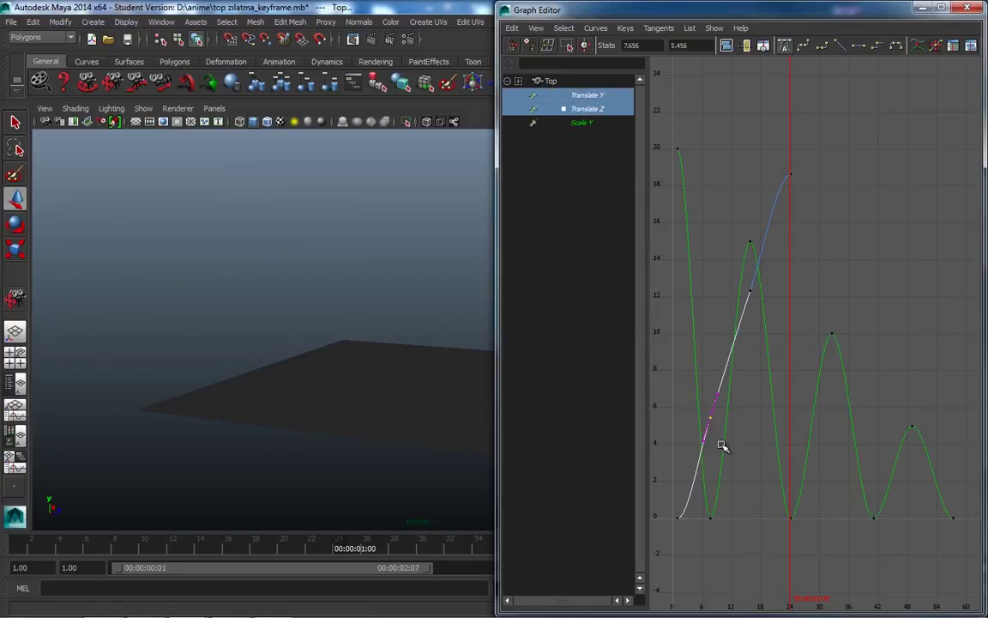
{"action": "left_click_drag", "start_coordinate": [736, 420], "coordinate": [703, 513], "text": "shift"}
{"action": "key", "text": "f"}
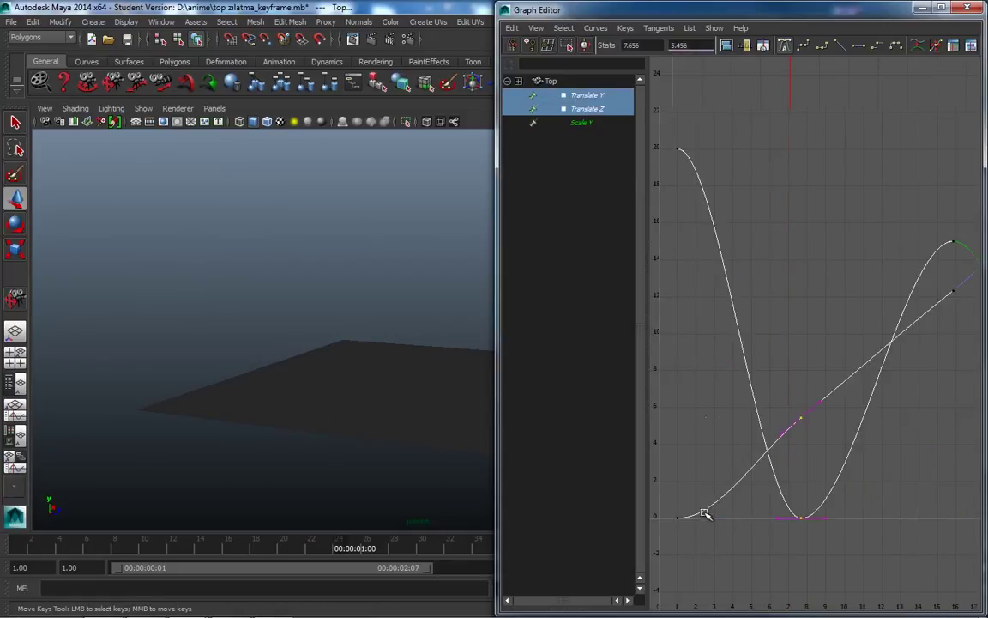
{"action": "left_click_drag", "start_coordinate": [786, 373], "coordinate": [796, 547]}
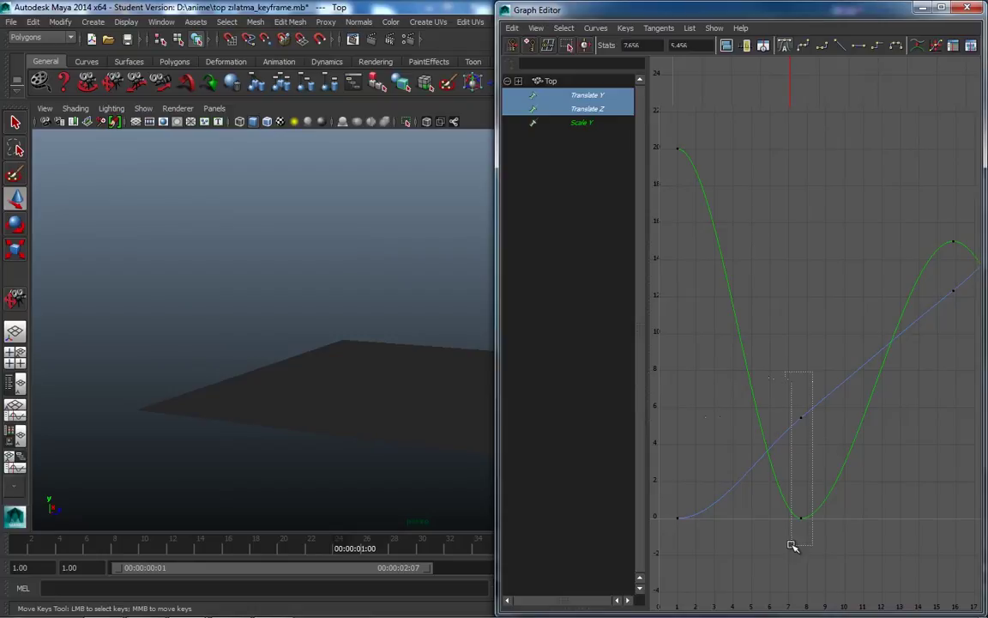
{"action": "left_click", "coordinate": [844, 288]}
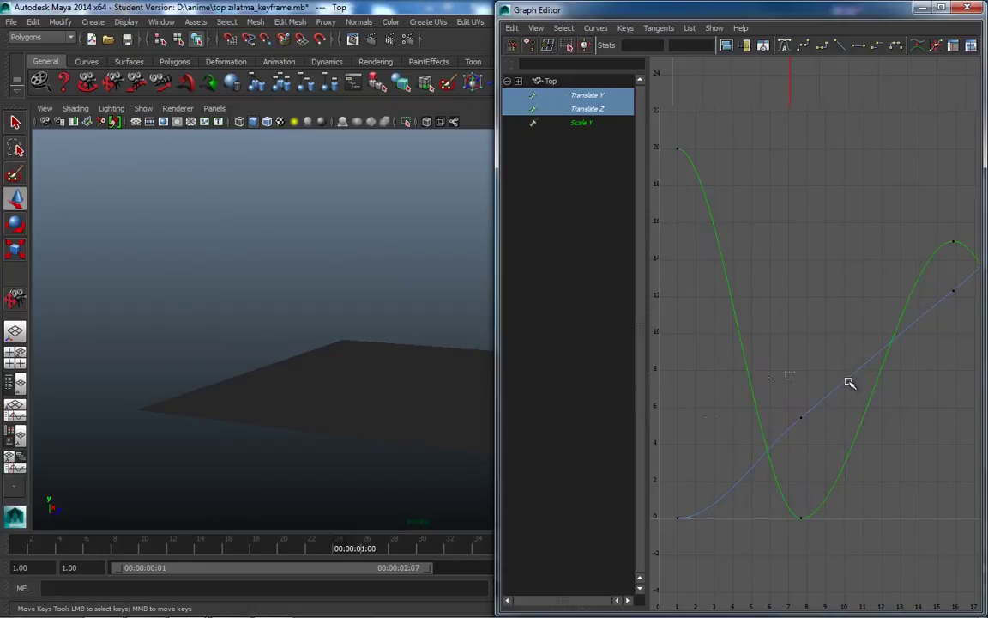
{"action": "left_click", "coordinate": [822, 393]}
- Orbit and pan the viewport to bring the sphere into view and reselect it
{"action": "left_click", "coordinate": [427, 278]}
{"action": "left_click_drag", "start_coordinate": [427, 279], "coordinate": [118, 261], "text": "alt"}
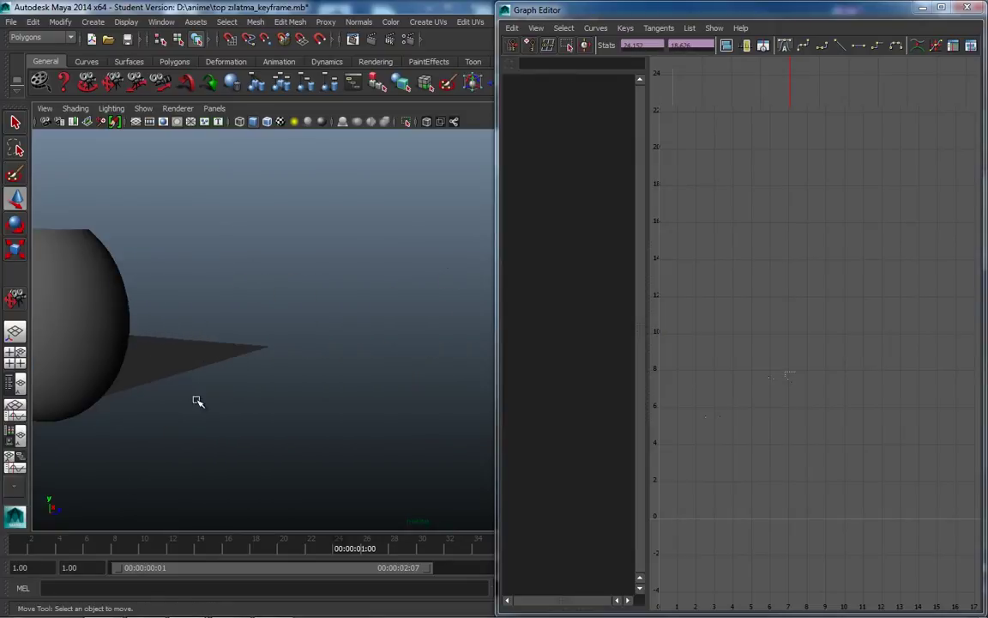
{"action": "left_click", "coordinate": [120, 309]}
{"action": "mouse_move", "coordinate": [120, 309]}
{"action": "middle_mouse_down", "text": "alt"}
{"action": "mouse_move", "coordinate": [181, 331]}
{"action": "mouse_move", "coordinate": [419, 341]}
{"action": "mouse_move", "coordinate": [240, 327]}
{"action": "middle_mouse_up", "text": "alt"}
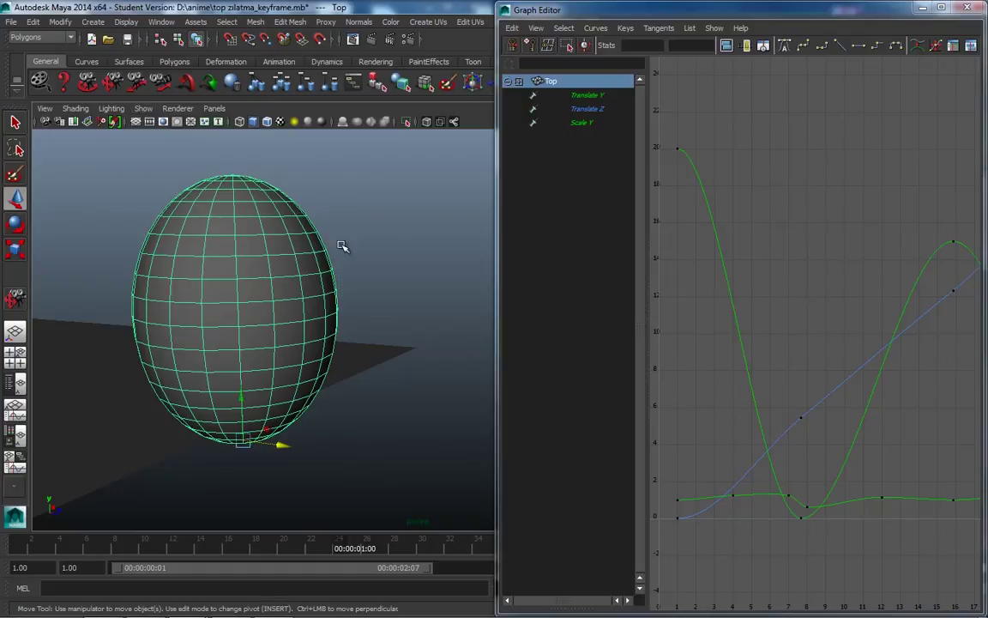
- Dolly the camera out from the sphere and jump to frame 8
{"action": "left_click", "coordinate": [137, 89]}
{"action": "mouse_move", "coordinate": [265, 170]}
{"action": "left_mouse_down"}
{"action": "mouse_move", "coordinate": [271, 309]}
{"action": "mouse_move", "coordinate": [340, 298]}
{"action": "mouse_move", "coordinate": [337, 186]}
{"action": "left_mouse_up"}
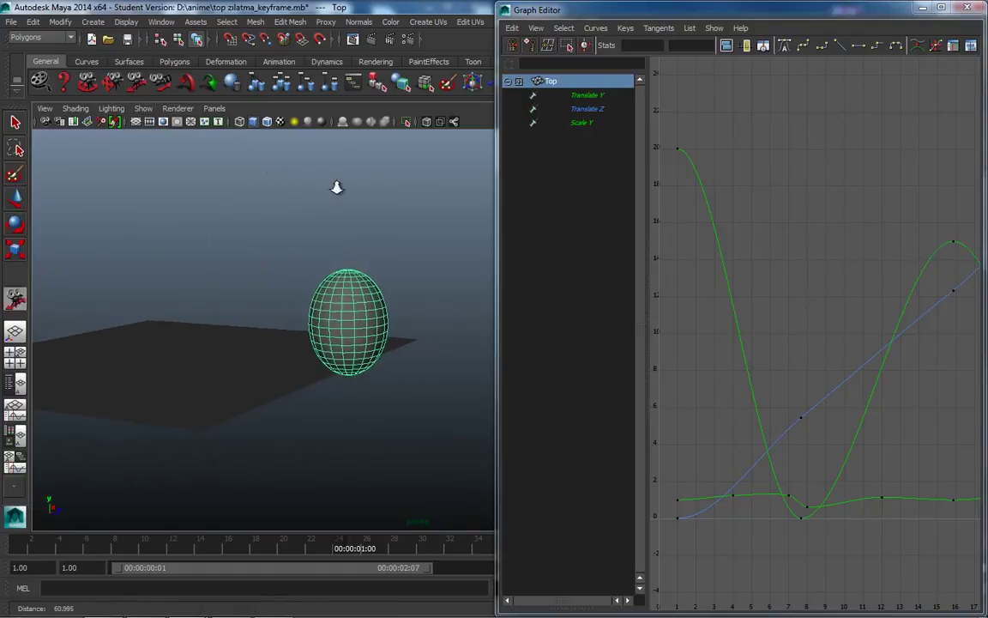
{"action": "key", "text": "w"}
{"action": "mouse_move", "coordinate": [36, 551]}
{"action": "left_mouse_down"}
{"action": "mouse_move", "coordinate": [163, 574]}
{"action": "mouse_move", "coordinate": [202, 568]}
{"action": "mouse_move", "coordinate": [97, 577]}
{"action": "mouse_move", "coordinate": [126, 577]}
{"action": "left_mouse_up"}
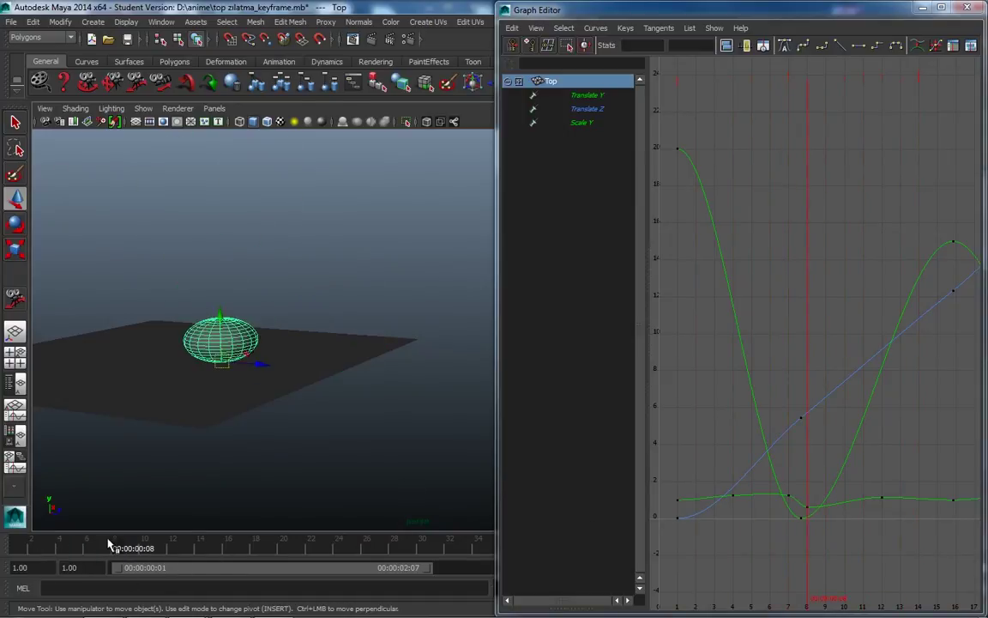
- Raise the Translate Z key near frame 8 slightly, then check the Scale Y keys
{"action": "left_click_drag", "start_coordinate": [819, 399], "coordinate": [796, 430]}
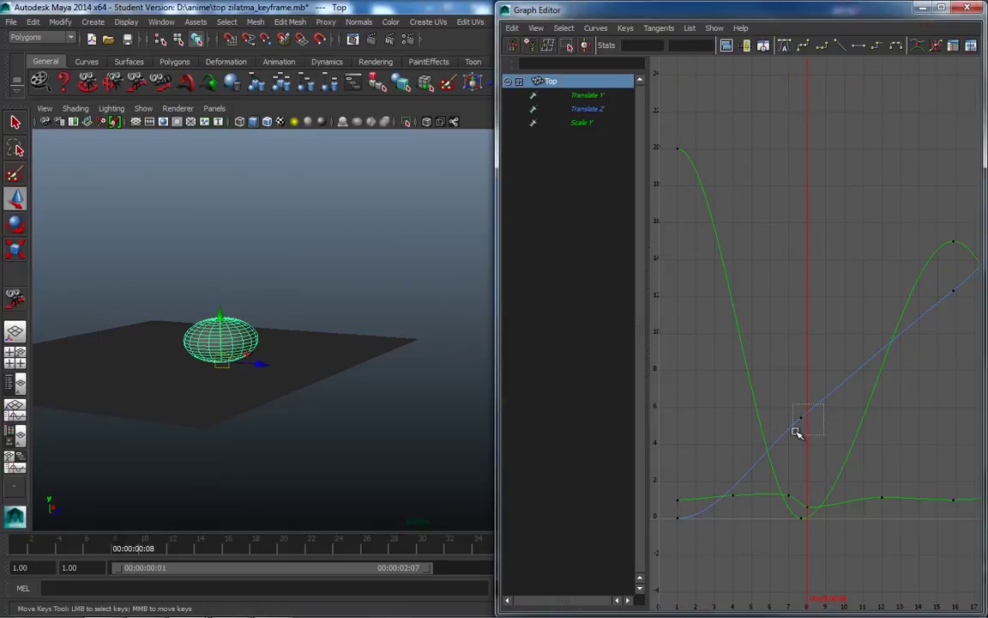
{"action": "mouse_move", "coordinate": [800, 424]}
{"action": "middle_mouse_down"}
{"action": "mouse_move", "coordinate": [799, 388]}
{"action": "mouse_move", "coordinate": [803, 419]}
{"action": "mouse_move", "coordinate": [871, 386]}
{"action": "mouse_move", "coordinate": [797, 408]}
{"action": "mouse_move", "coordinate": [836, 348]}
{"action": "mouse_move", "coordinate": [844, 386]}
{"action": "mouse_move", "coordinate": [769, 347]}
{"action": "middle_mouse_up"}
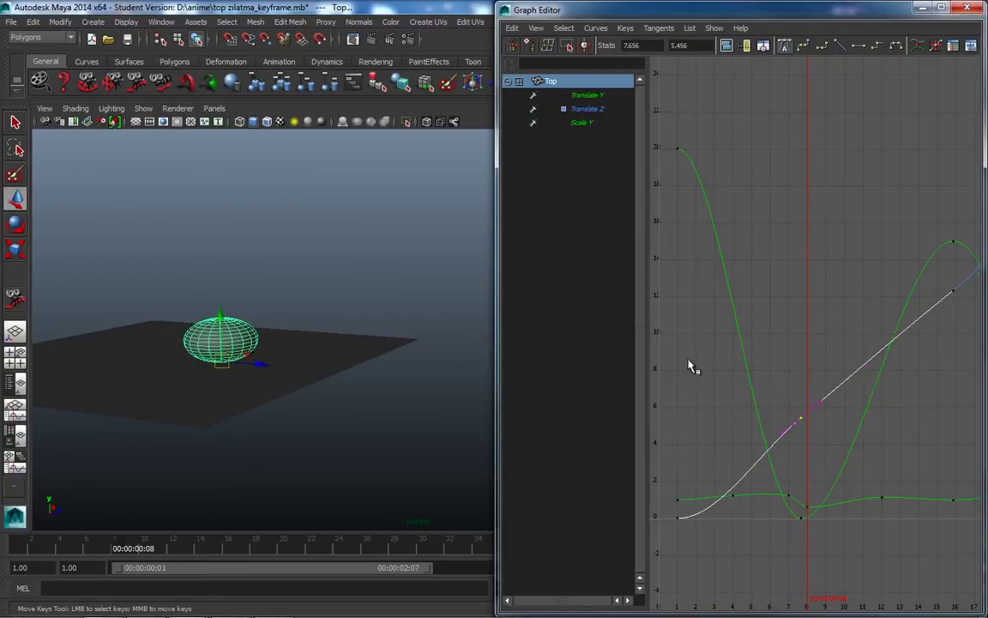
{"action": "left_click", "coordinate": [588, 125]}
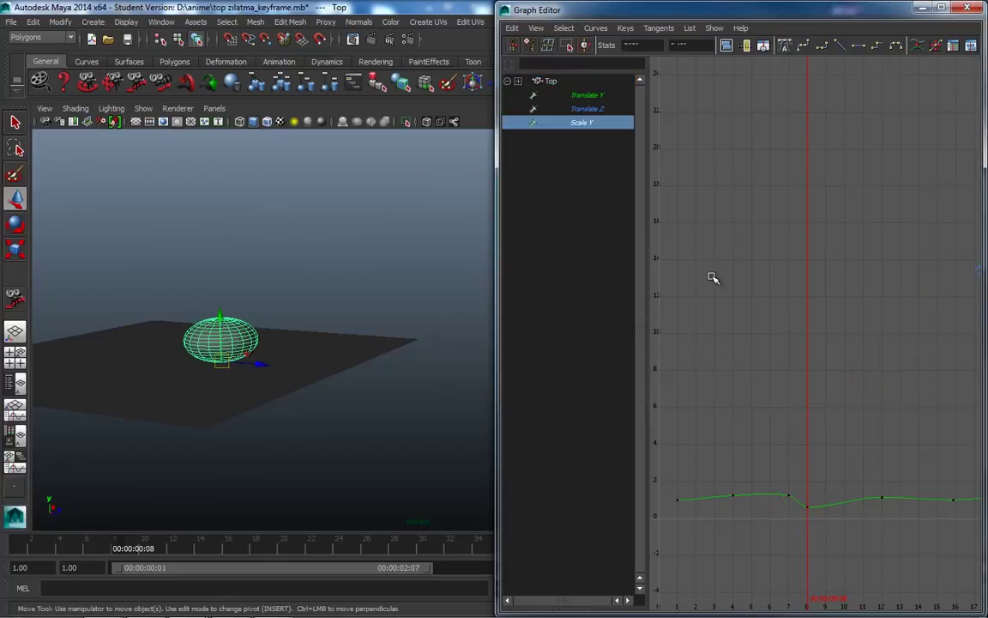
{"action": "left_click_drag", "start_coordinate": [668, 456], "coordinate": [747, 496]}
{"action": "left_click", "coordinate": [592, 109]}
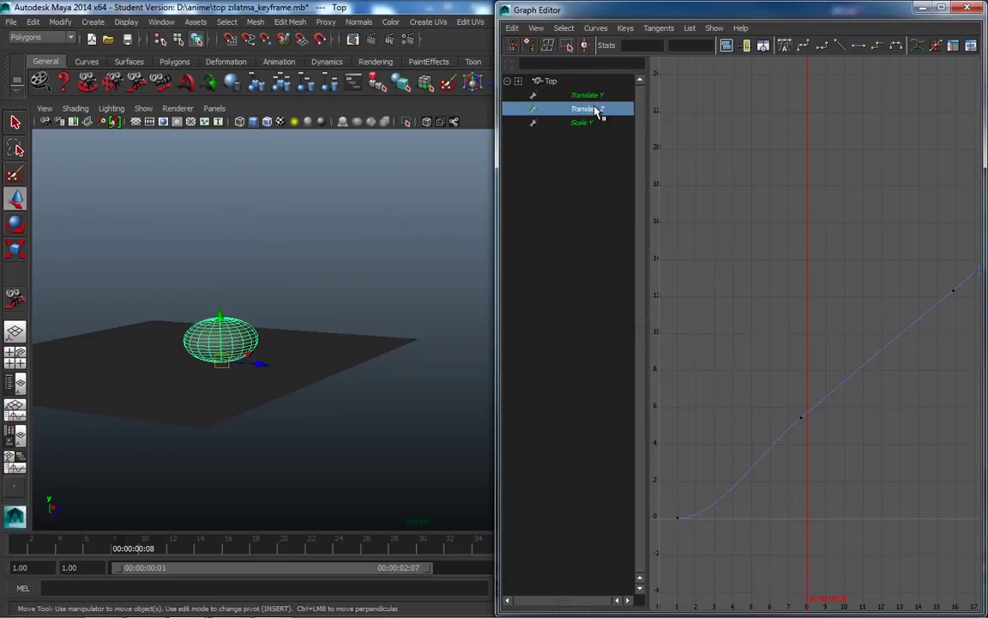
- Close the Graph Editor, return to frame 1, and apply a Channel Box option to Translate Z
{"action": "left_click", "coordinate": [968, 8]}
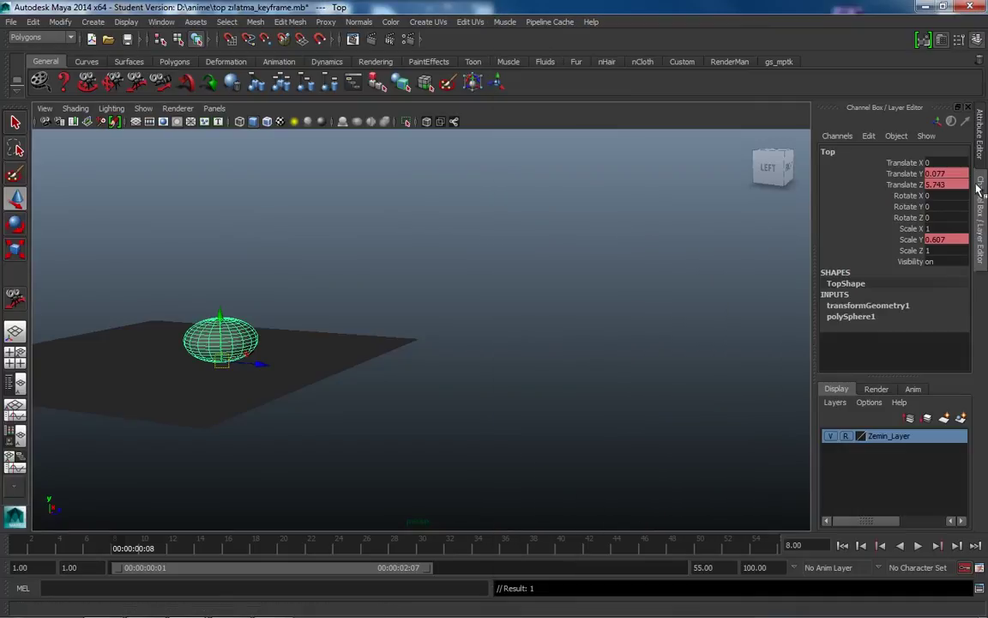
{"action": "left_click_drag", "start_coordinate": [115, 539], "coordinate": [31, 539]}
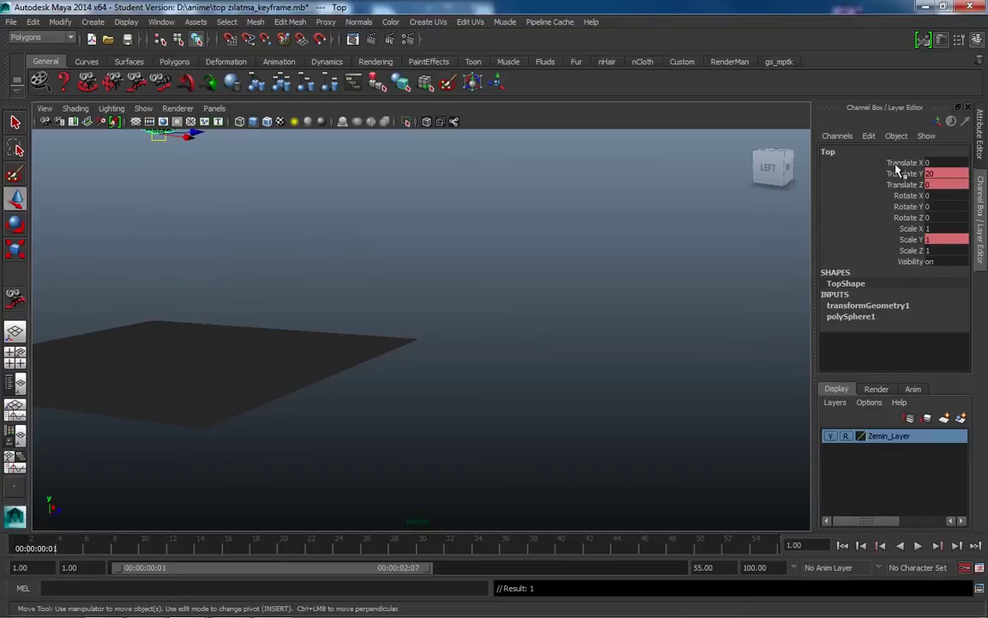
{"action": "left_click", "coordinate": [896, 184]}
{"action": "right_click", "coordinate": [858, 186]}
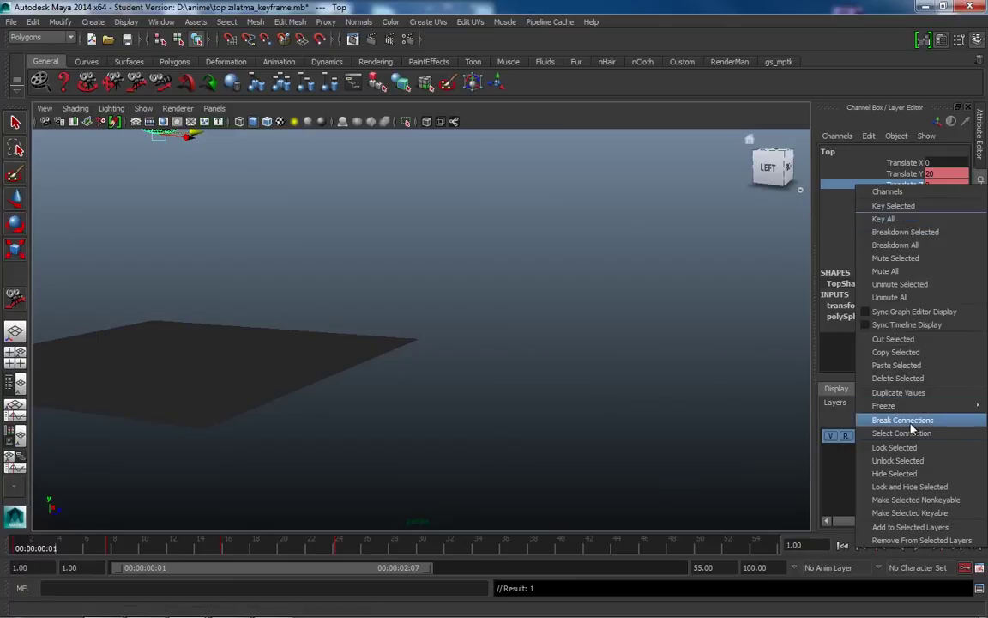
{"action": "left_click", "coordinate": [858, 421]}
- Deselect the sphere and play the animation, stopping at frame 54
{"action": "left_click", "coordinate": [574, 343]}
{"action": "left_click", "coordinate": [918, 545]}
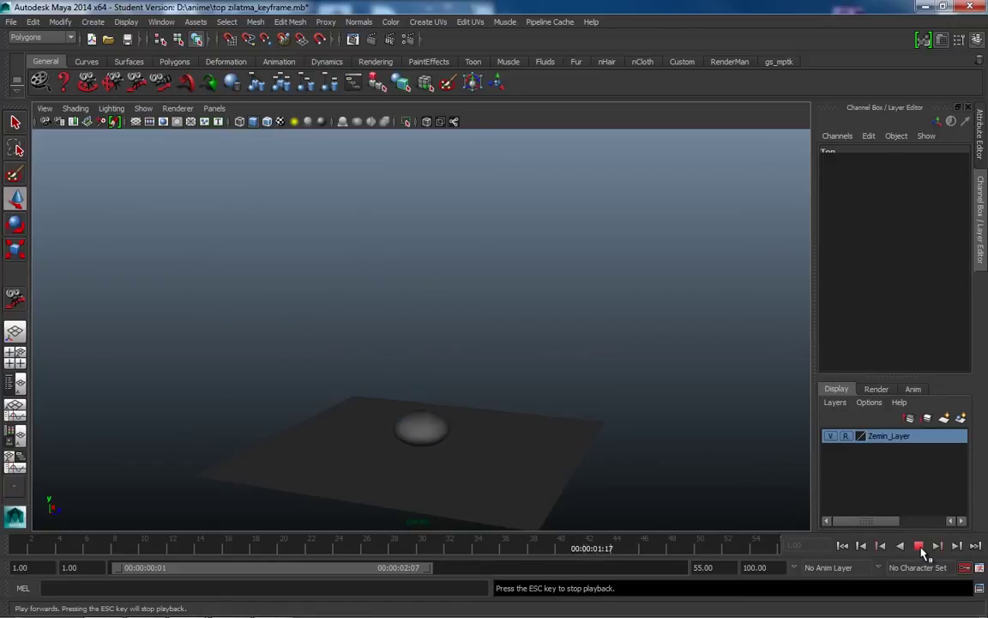
{"action": "left_click", "coordinate": [917, 545]}
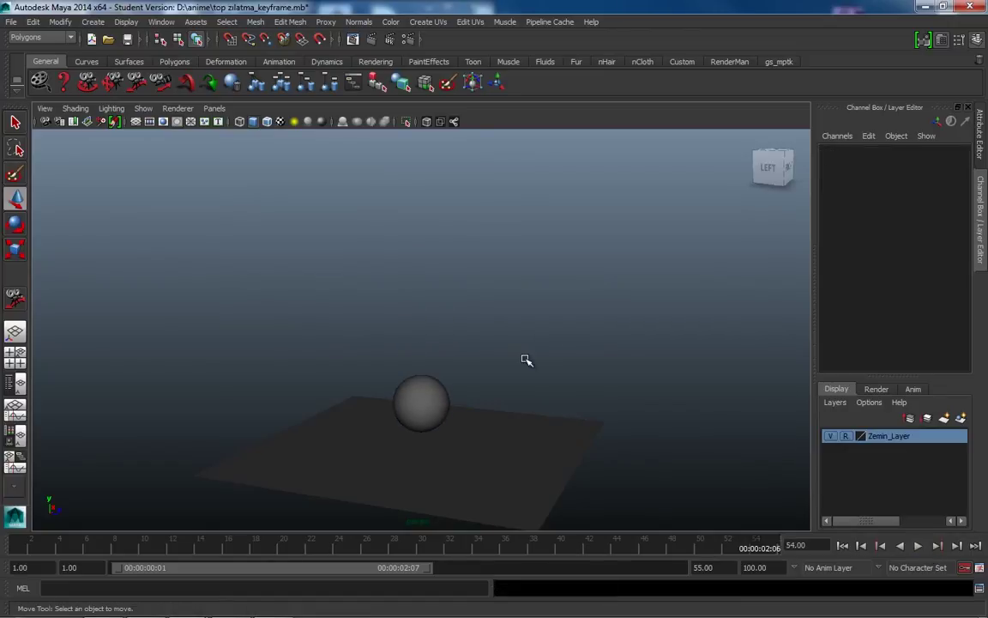